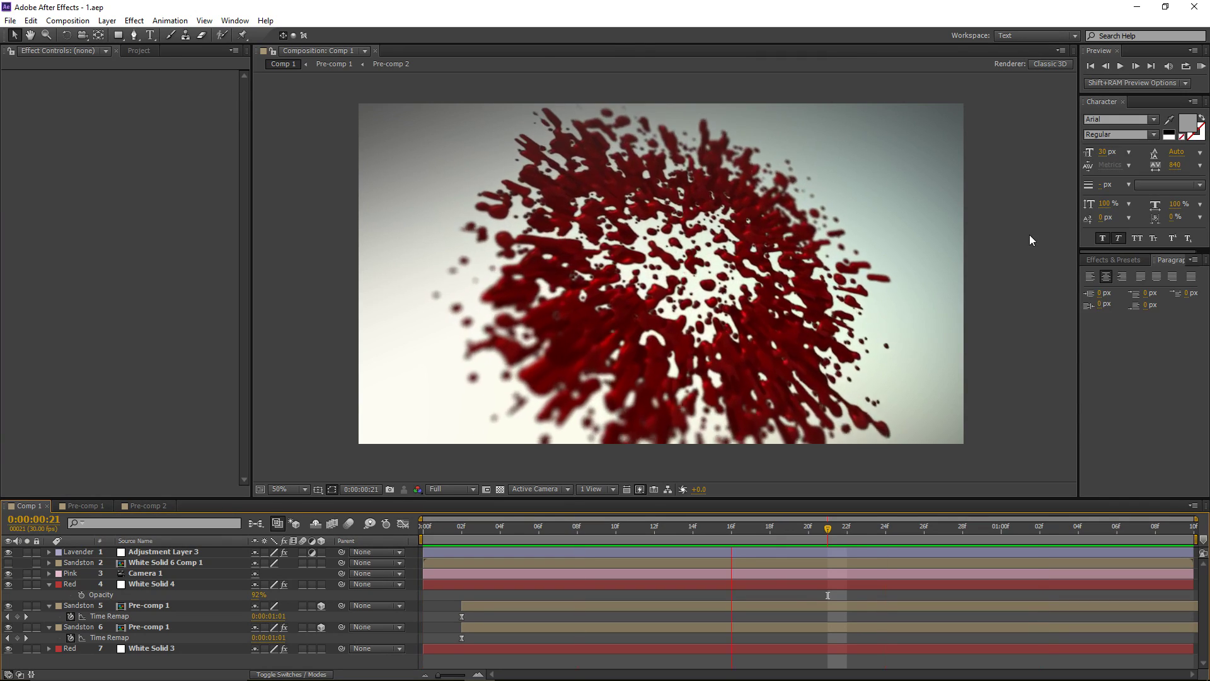
# Step: Stop the preview of the finished blood splatter in Comp 1 and scrub the playhead to frame 23
pyautogui.click(880, 219)
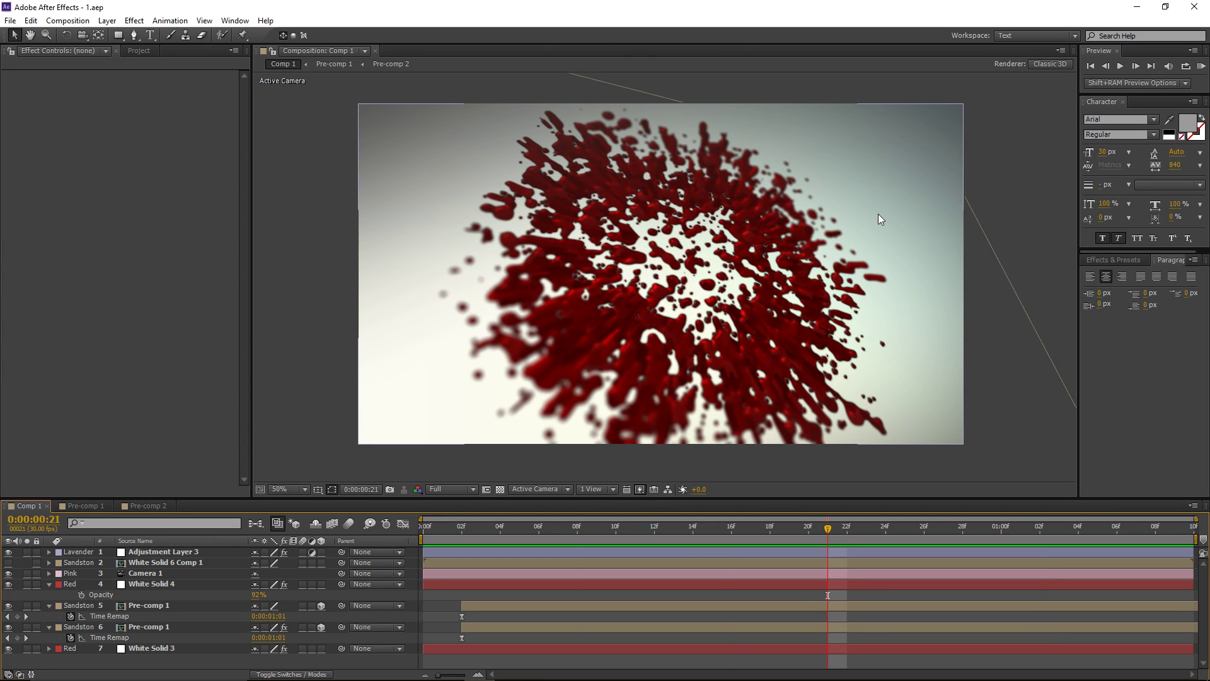
pyautogui.moveTo(808, 528); pyautogui.dragTo(868, 528)
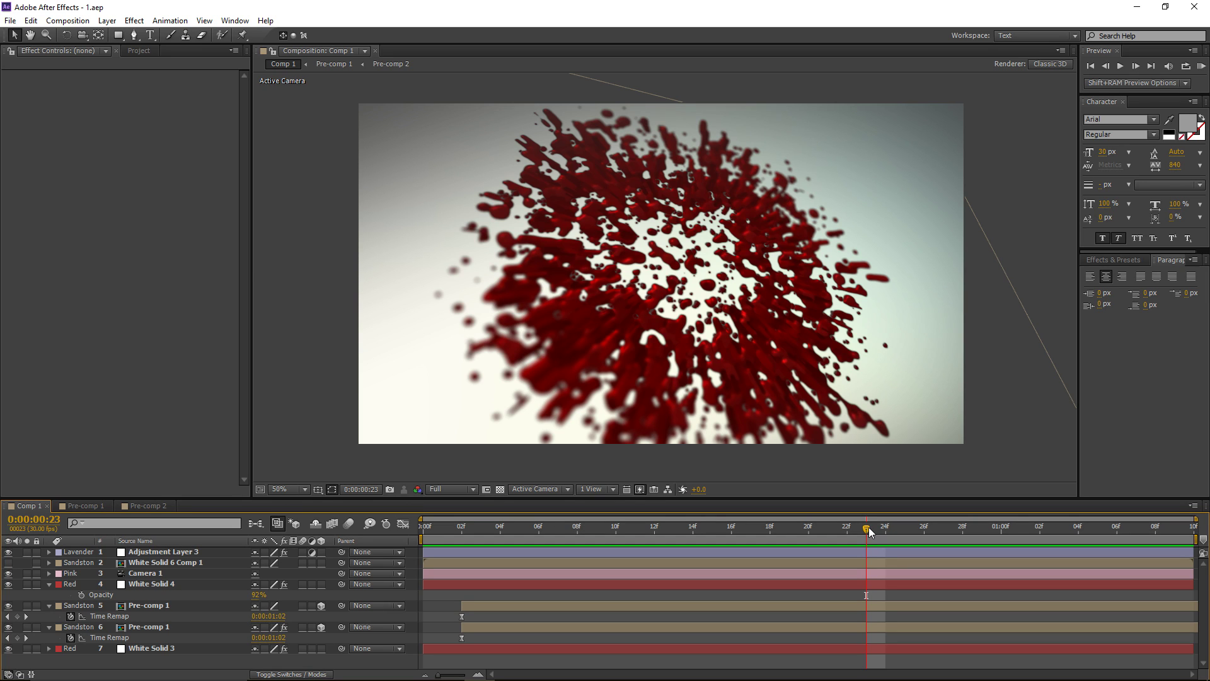
# Step: Create a new composition at 1920 × 1080 px and 30 frames per second, with a duration of 0:00:00:05
pyautogui.click(65, 20)
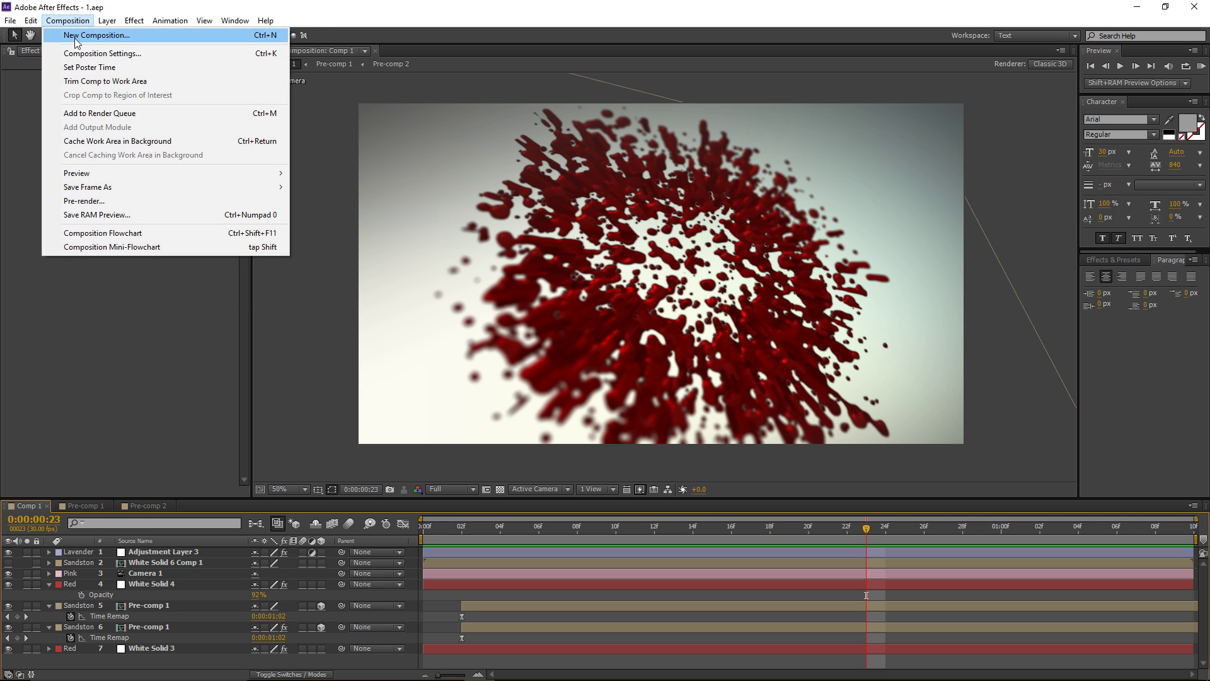
pyautogui.click(63, 33)
pyautogui.click(104, 218)
pyautogui.press('BackSpace')
pyautogui.press('Delete')
pyautogui.press('Delete')
pyautogui.write('50')
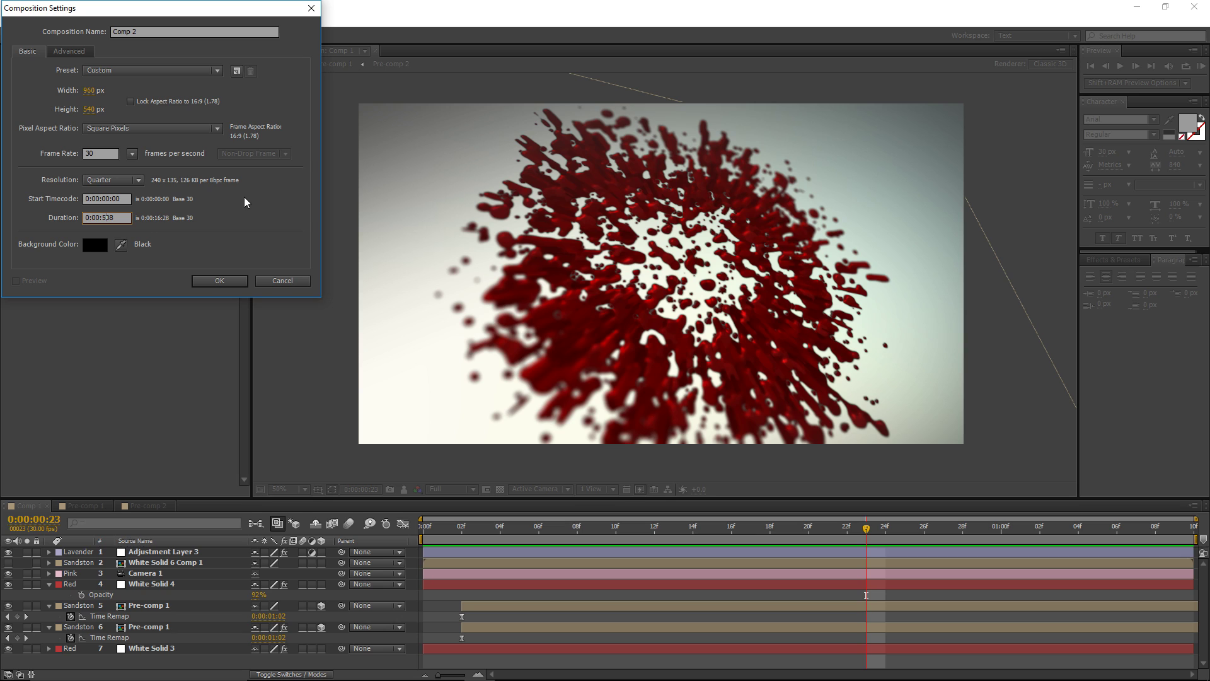
pyautogui.click(90, 90)
pyautogui.write('1920')
pyautogui.press('Tab')
pyautogui.write('1080')
pyautogui.click(101, 153)
pyautogui.click(220, 280)
# Step: Create a white comp-size solid layer named Particular
pyautogui.click(68, 21)
pyautogui.click(74, 21)
pyautogui.click(107, 21)
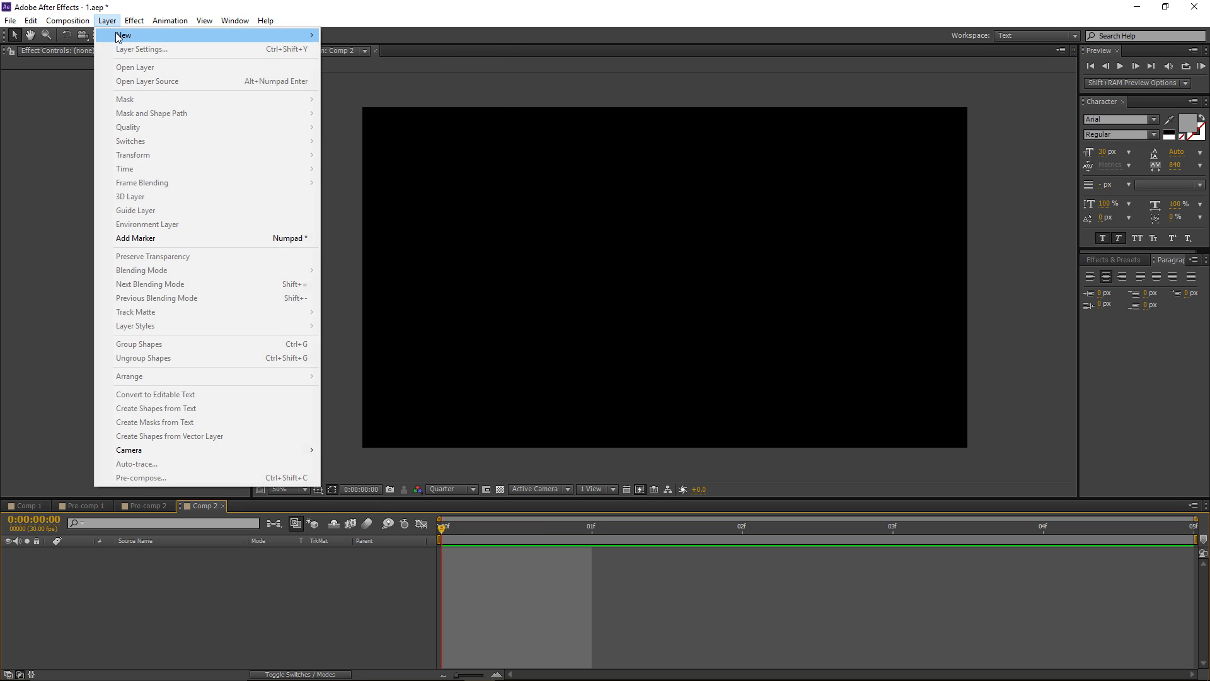
pyautogui.moveTo(121, 37)
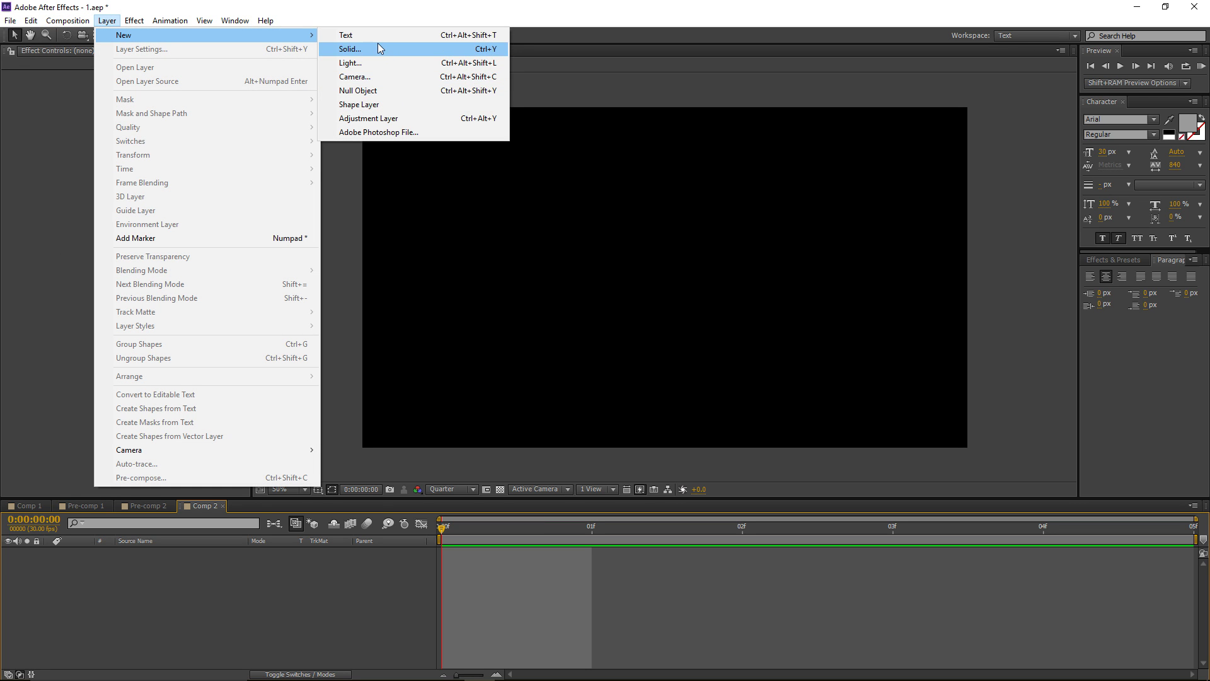
pyautogui.click(350, 49)
pyautogui.moveTo(96, 14); pyautogui.dragTo(243, 103)
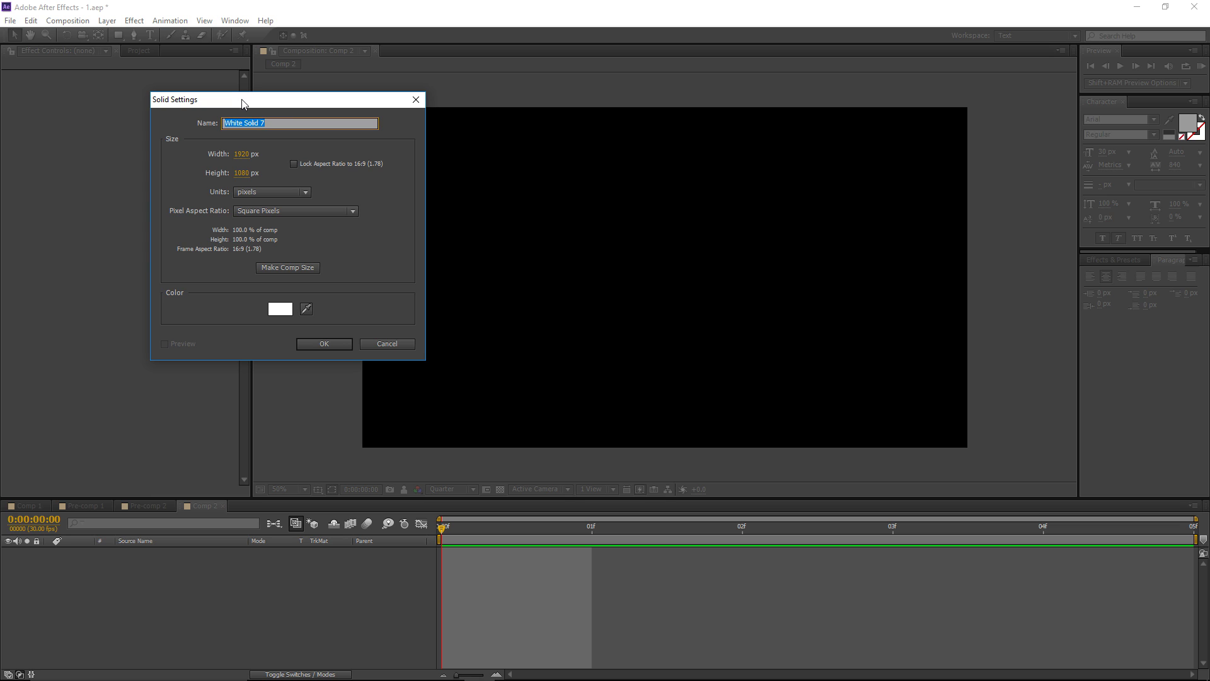
pyautogui.write('Particular')
pyautogui.press('Return')
# Step: Apply the Trapcode Particular effect to the Particular solid and scrub through the composition to check it
pyautogui.click(134, 20)
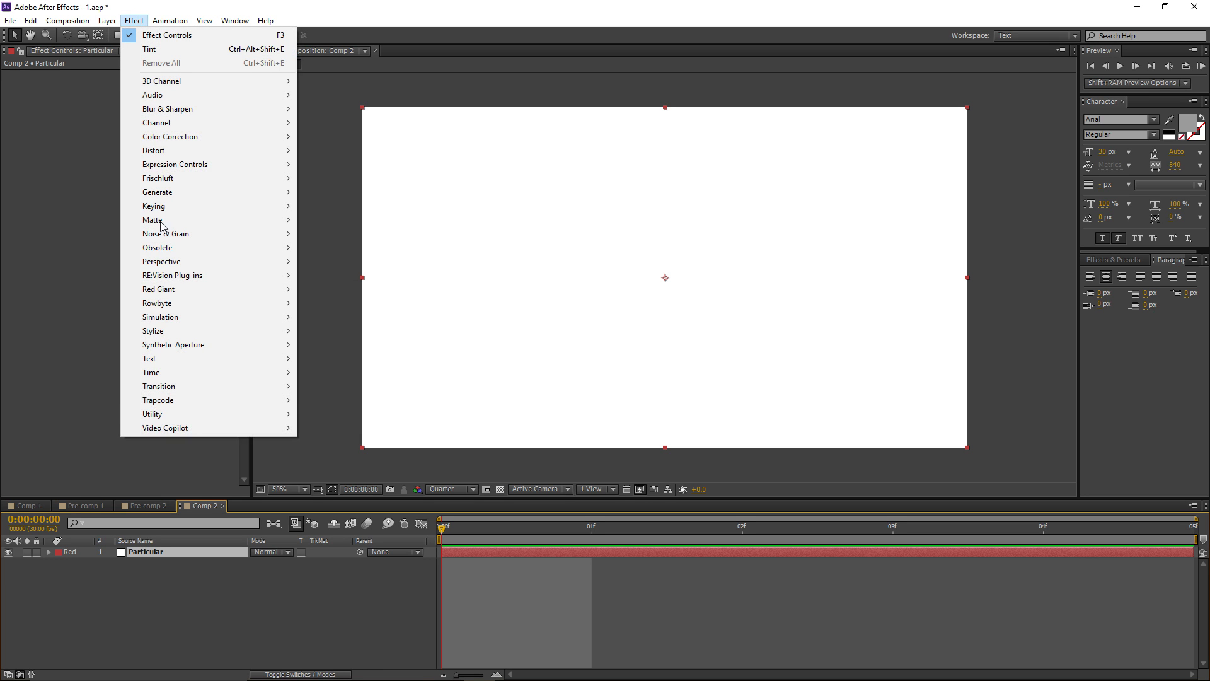
pyautogui.moveTo(225, 399)
pyautogui.click(349, 426)
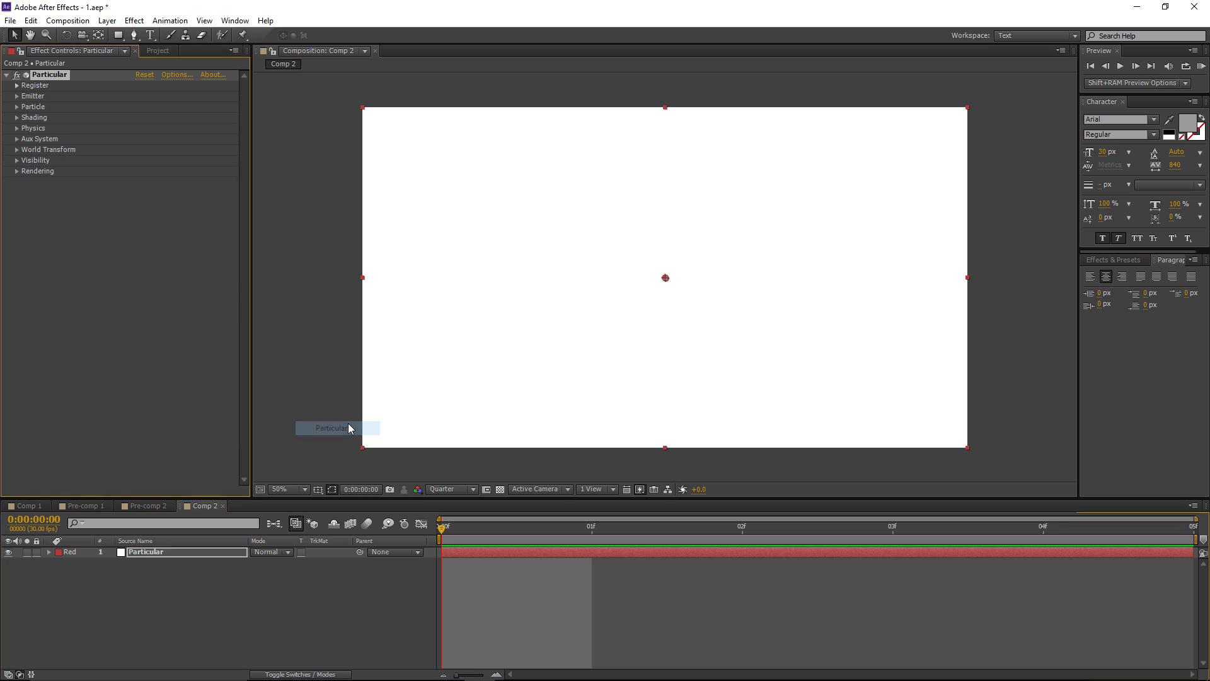
pyautogui.click(892, 560)
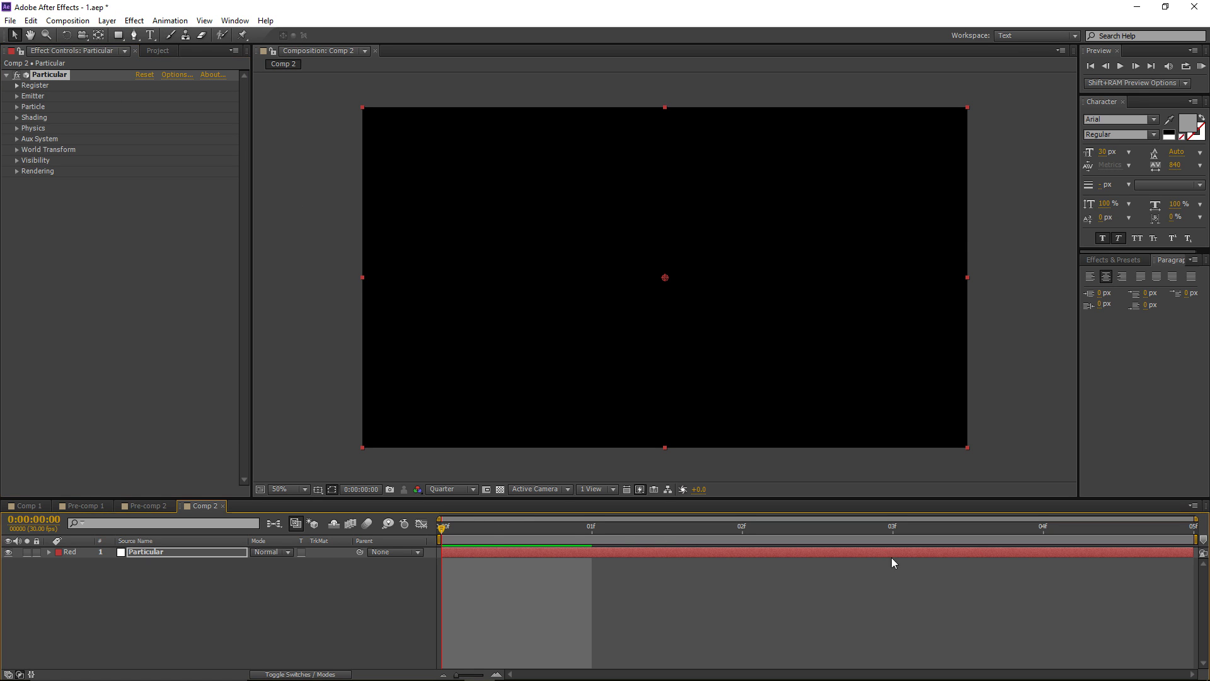
pyautogui.moveTo(462, 539); pyautogui.dragTo(1069, 545)
# Step: Set the composition's duration to 0:00:05:00, extend the Particular layer to its end, and scrub the particles
pyautogui.click(66, 21)
pyautogui.click(101, 53)
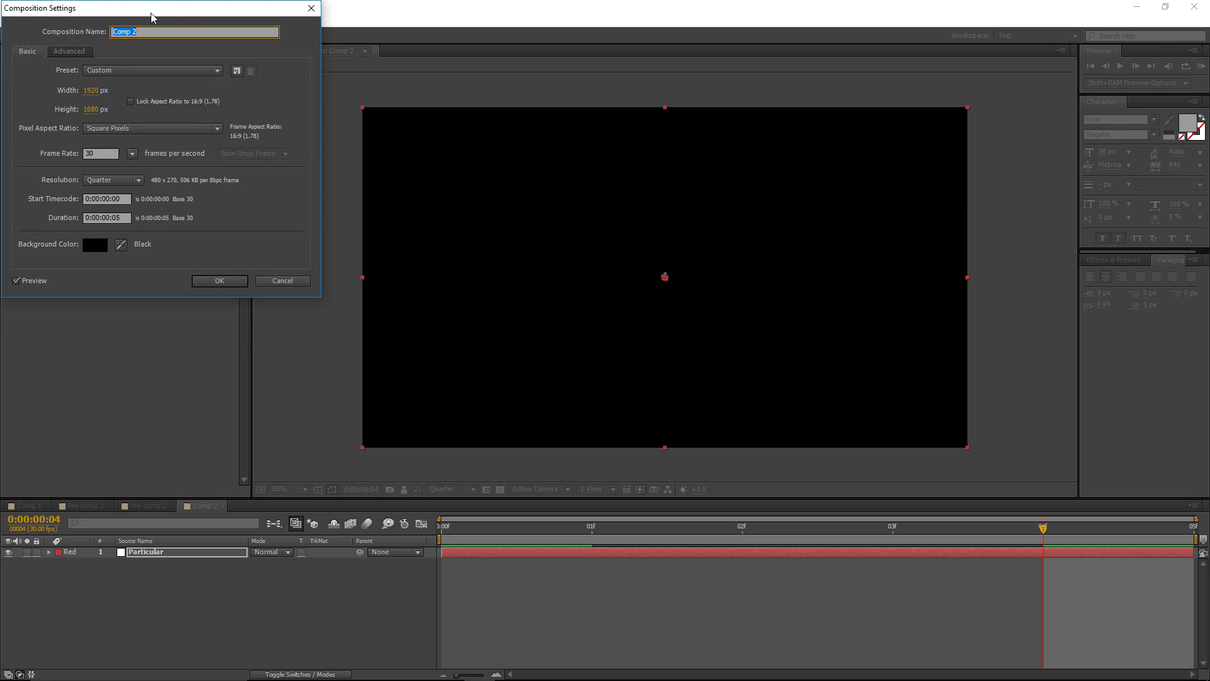
pyautogui.click(223, 270)
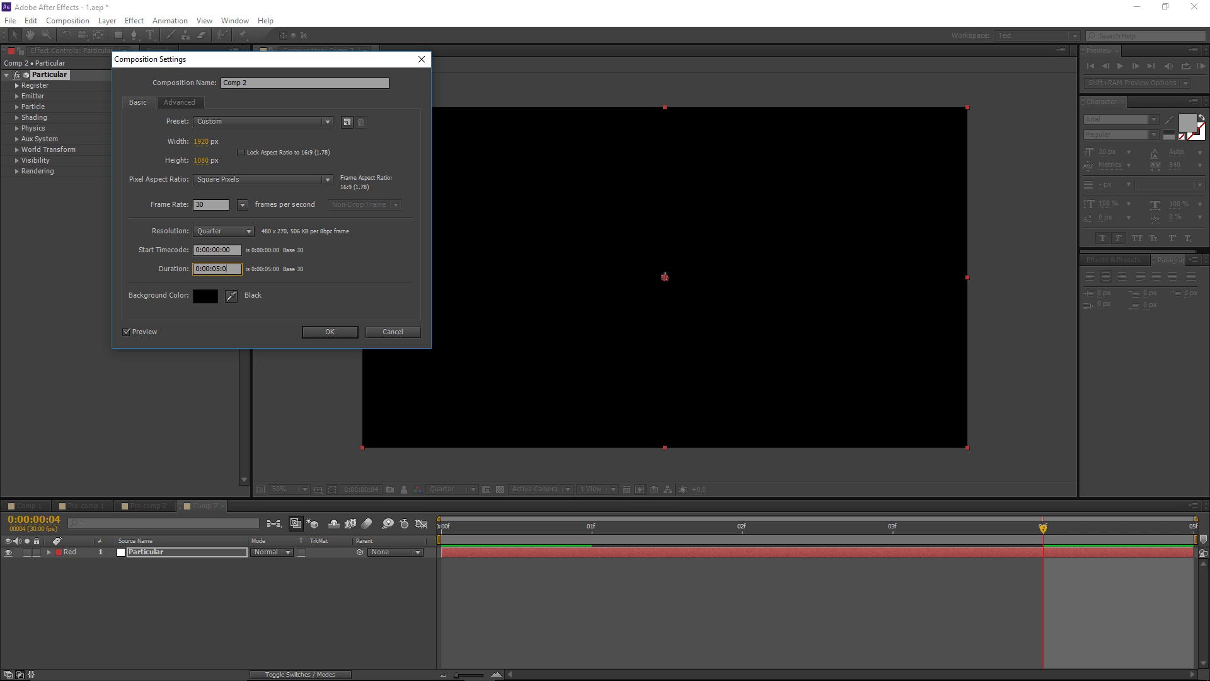
pyautogui.click(315, 332)
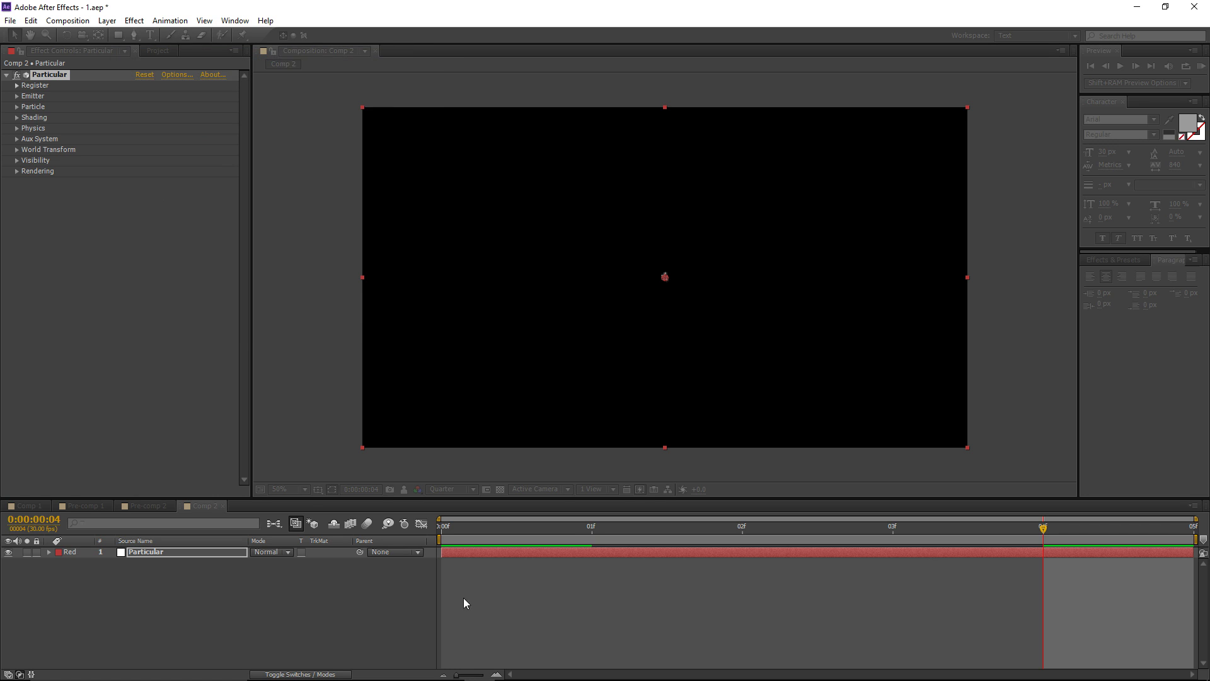
pyautogui.moveTo(465, 553); pyautogui.dragTo(1194, 553)
pyautogui.click(1017, 542)
pyautogui.moveTo(1012, 528); pyautogui.dragTo(888, 527)
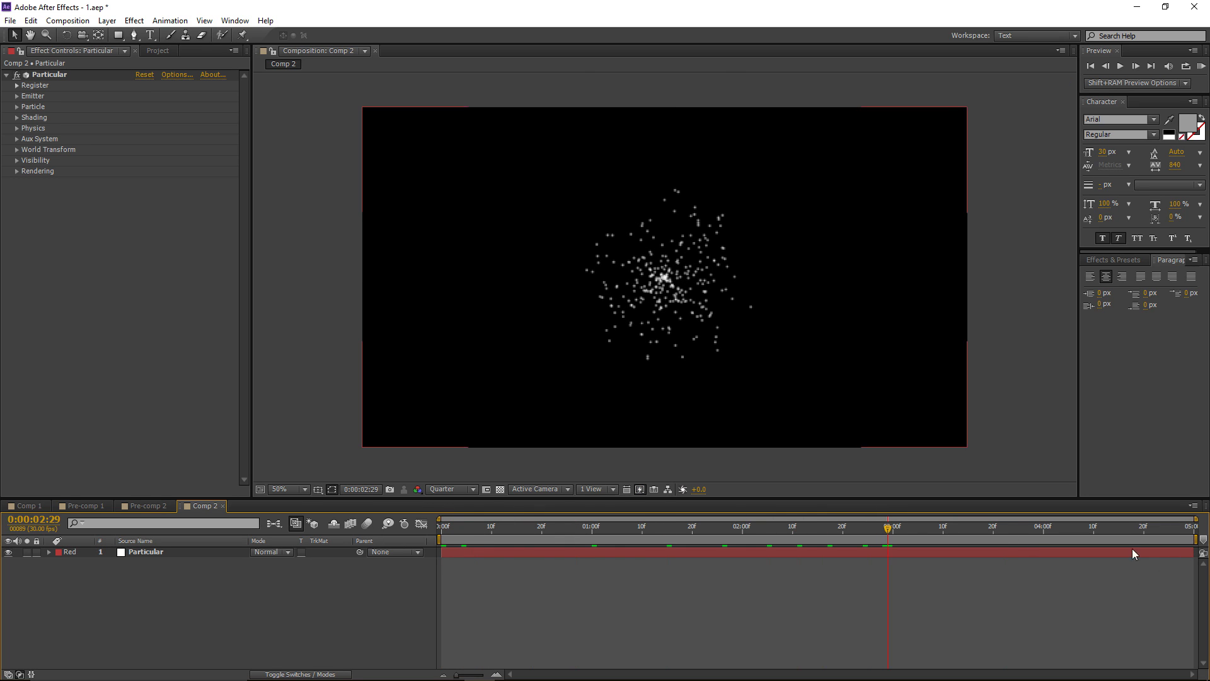
# Step: Keyframe the emitter's Particles/sec at 5000 on the first frame and 0 on the next frame, and scrub the burst
pyautogui.click(16, 96)
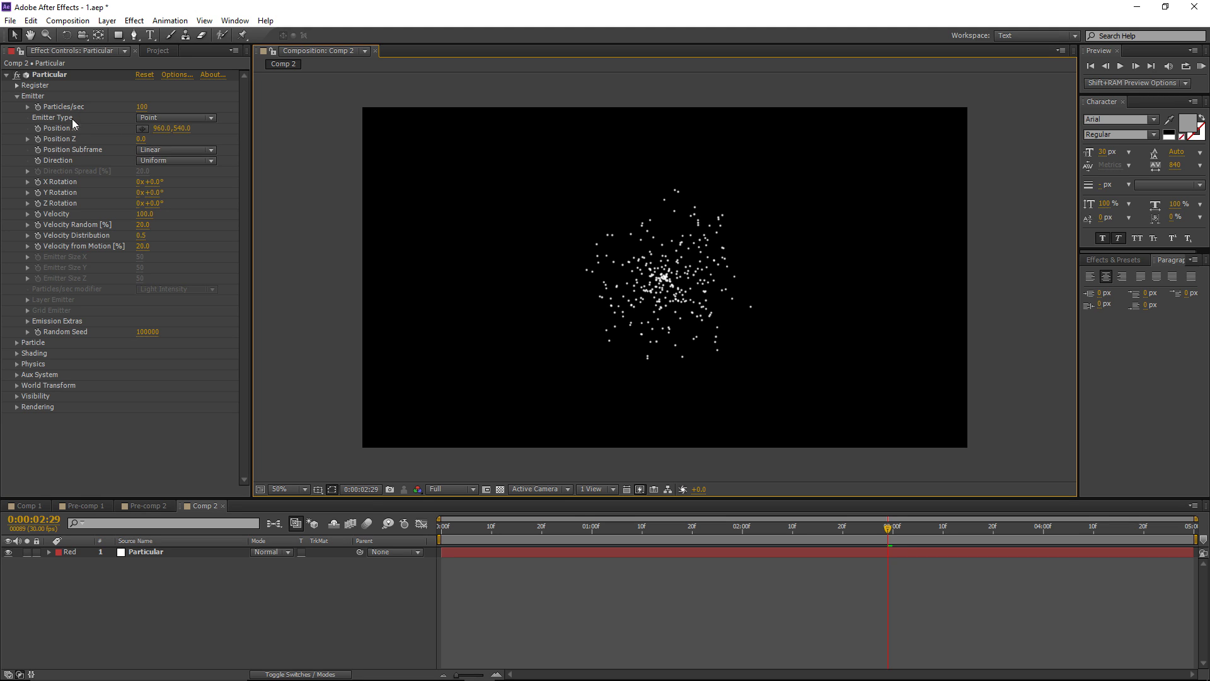
pyautogui.moveTo(527, 529); pyautogui.dragTo(441, 529)
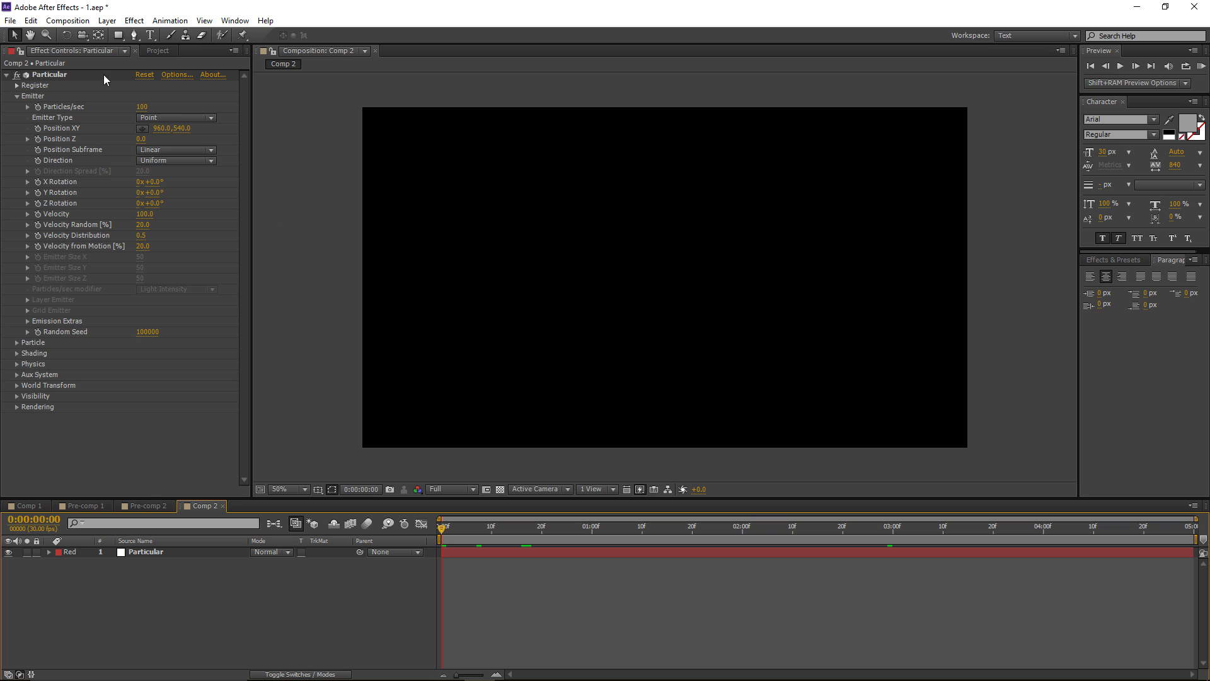
pyautogui.click(38, 107)
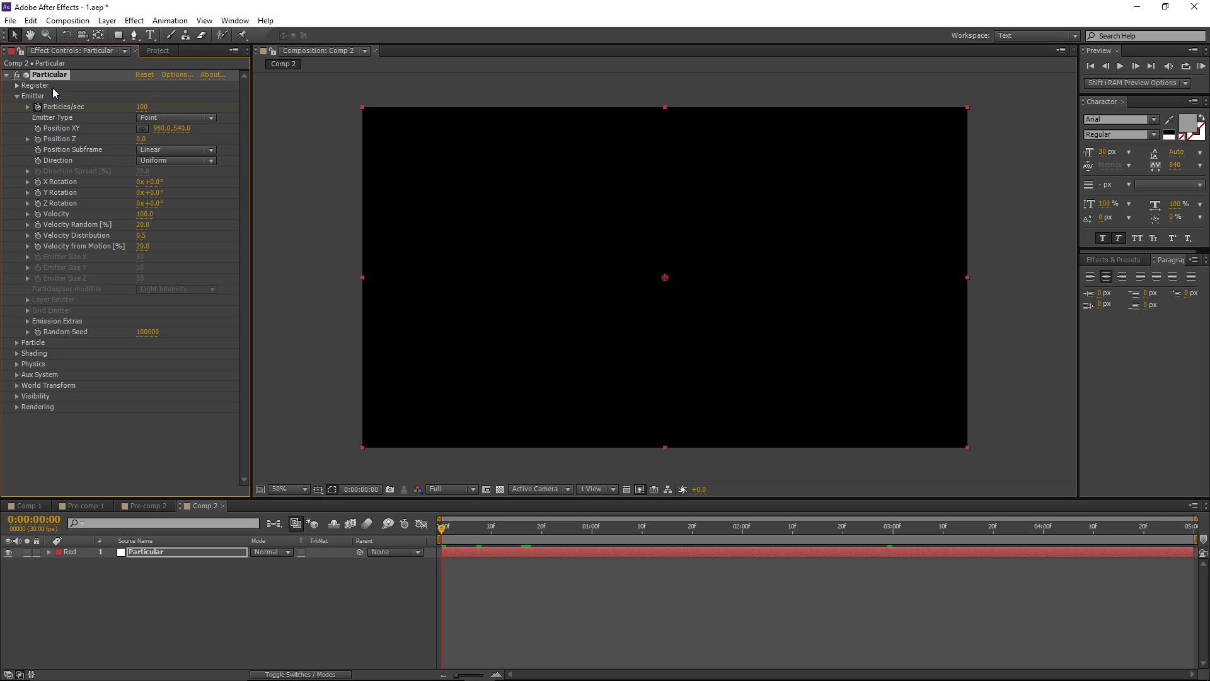
pyautogui.click(143, 108)
pyautogui.write('50')
pyautogui.press('Return')
pyautogui.click(445, 527)
pyautogui.click(144, 107)
pyautogui.press('Return')
pyautogui.moveTo(445, 531); pyautogui.dragTo(417, 522)
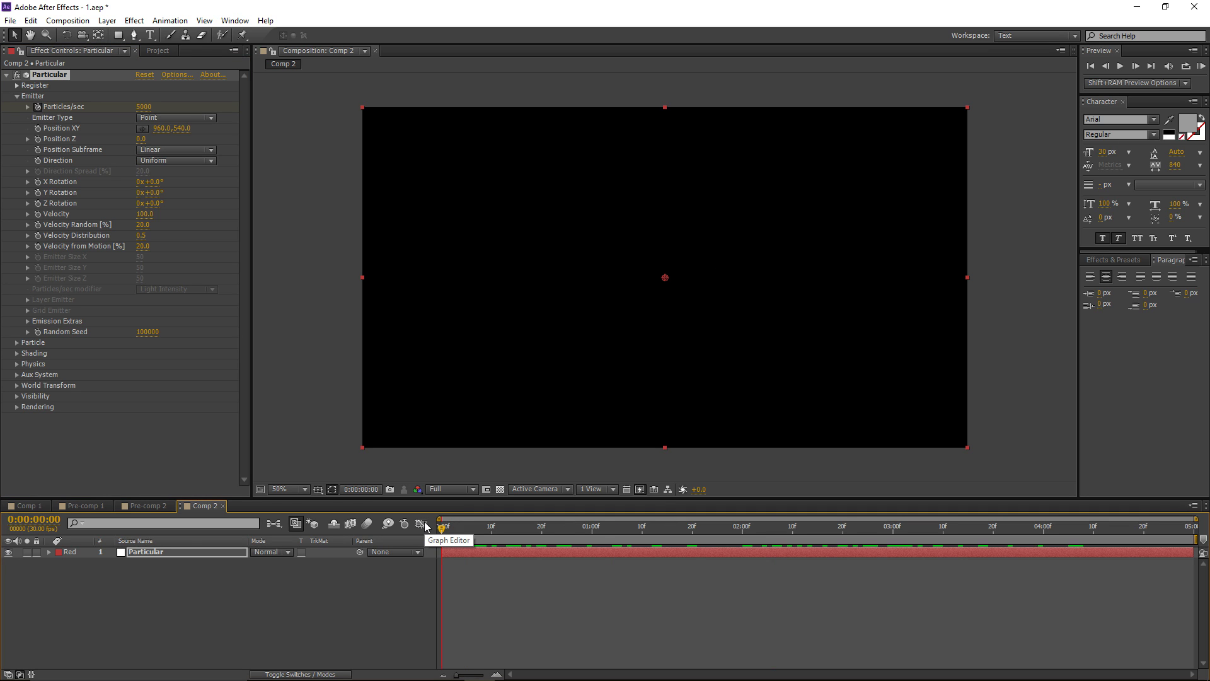
pyautogui.moveTo(443, 527); pyautogui.dragTo(838, 533)
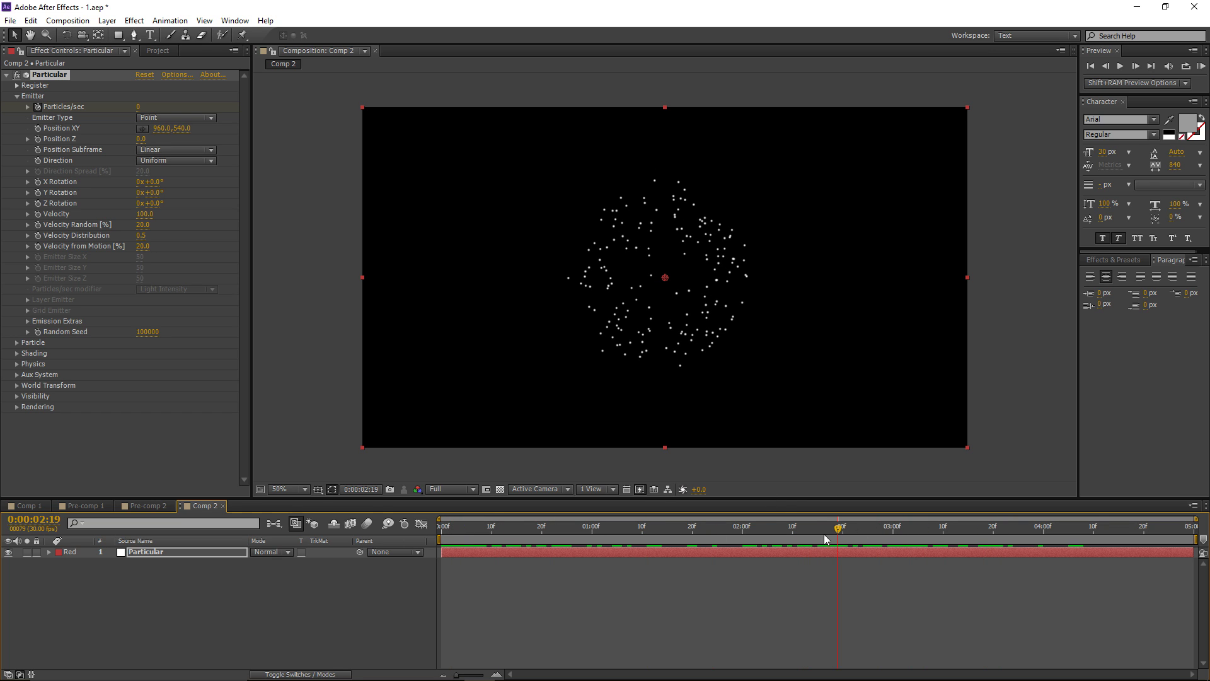
# Step: Set the particle Life to 6 seconds and check the particles near the end of the composition
pyautogui.moveTo(840, 528); pyautogui.dragTo(1205, 535)
pyautogui.click(17, 342)
pyautogui.click(148, 287)
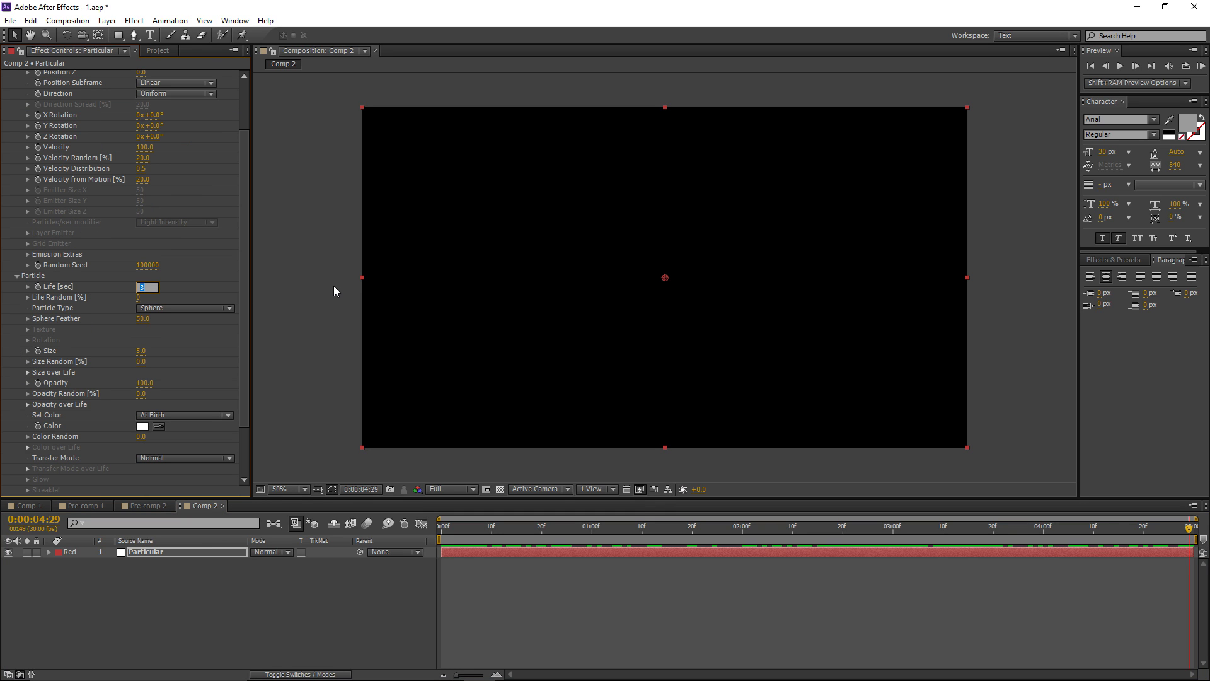
pyautogui.press('Return')
pyautogui.moveTo(1181, 529); pyautogui.dragTo(1098, 534)
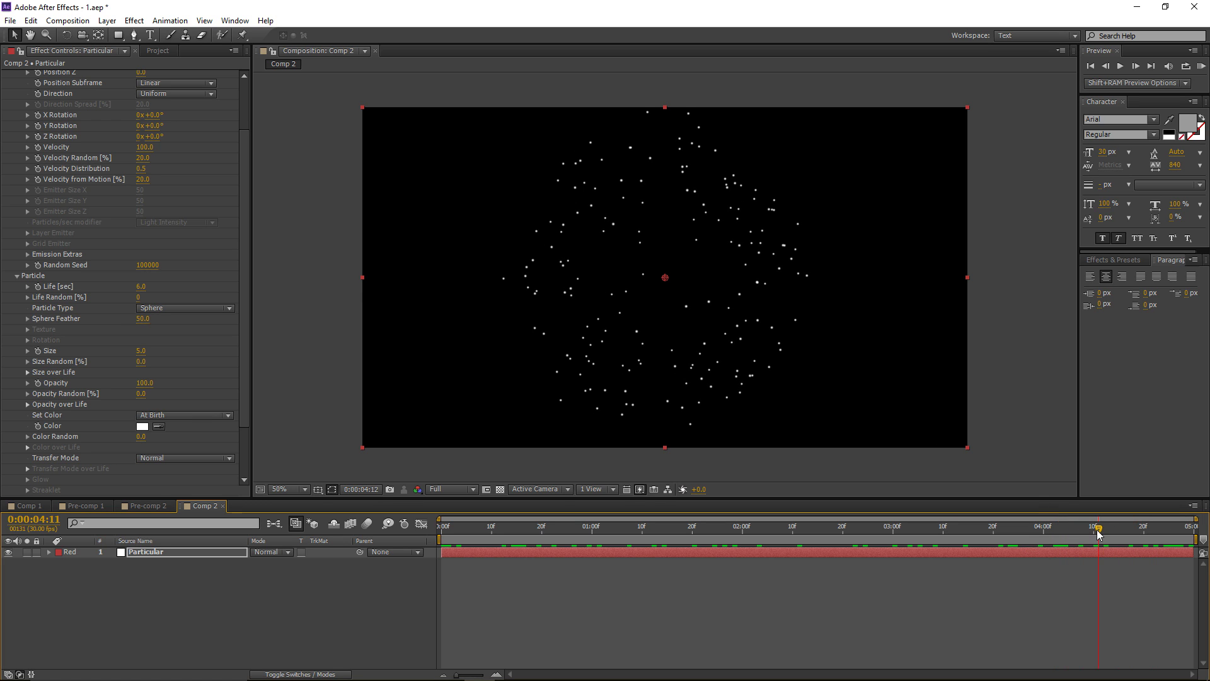
# Step: Set Air Resistance to 1 in Particular's Air physics and scrub through the burst to check the slowdown
pyautogui.scroll(-2, 69, 343)
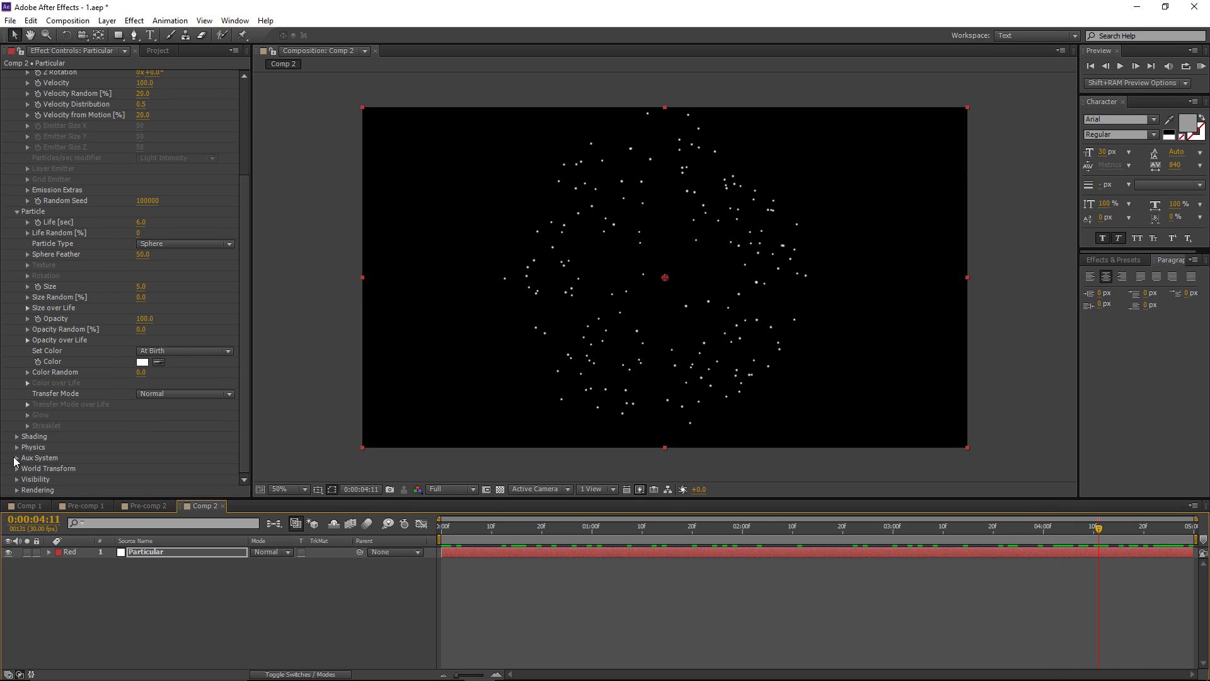
pyautogui.click(17, 448)
pyautogui.scroll(-2, 88, 403)
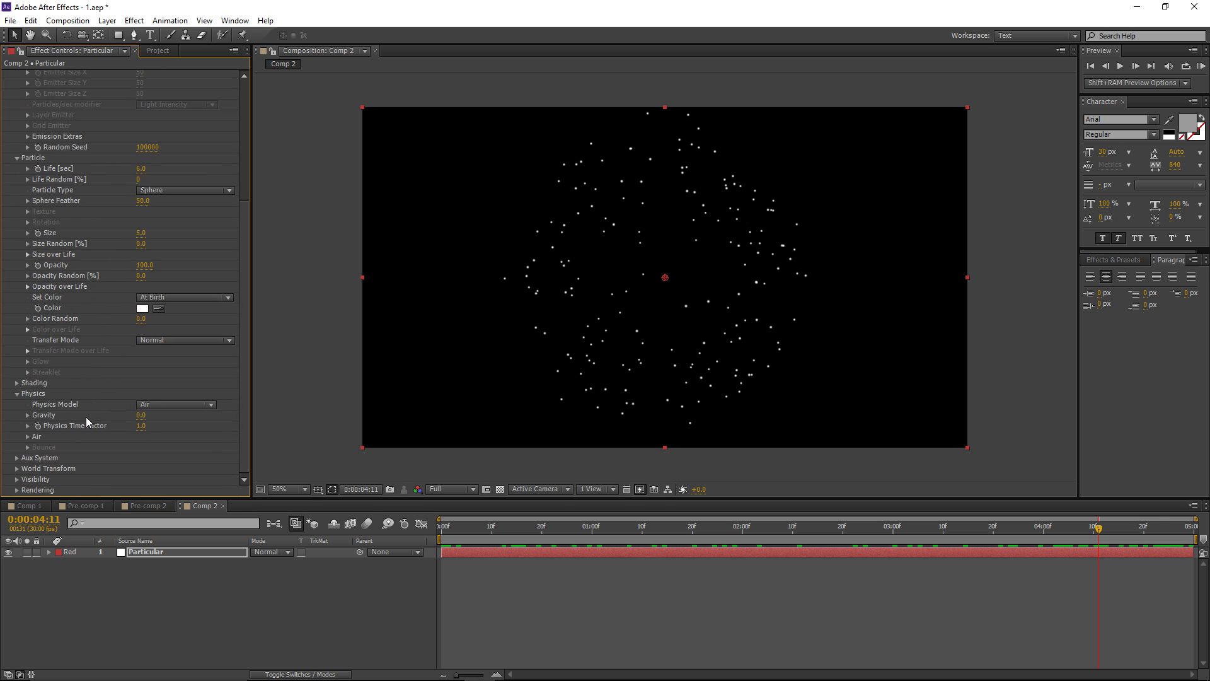
pyautogui.click(28, 437)
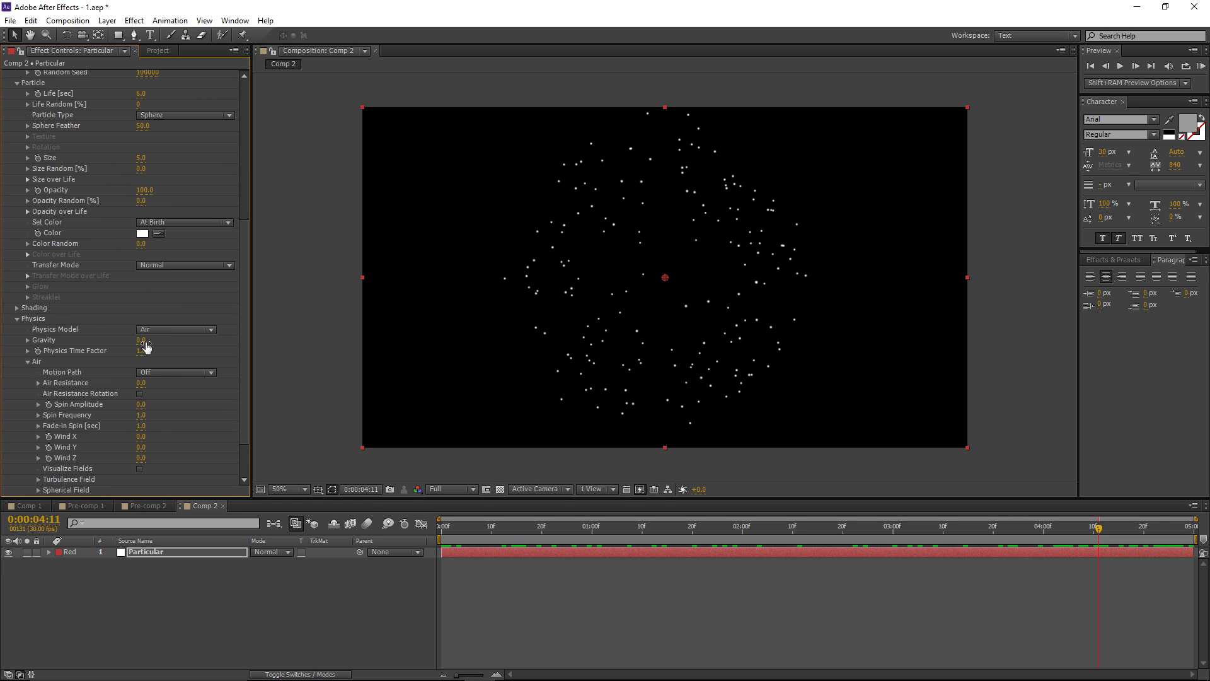
pyautogui.click(142, 383)
pyautogui.press('Return')
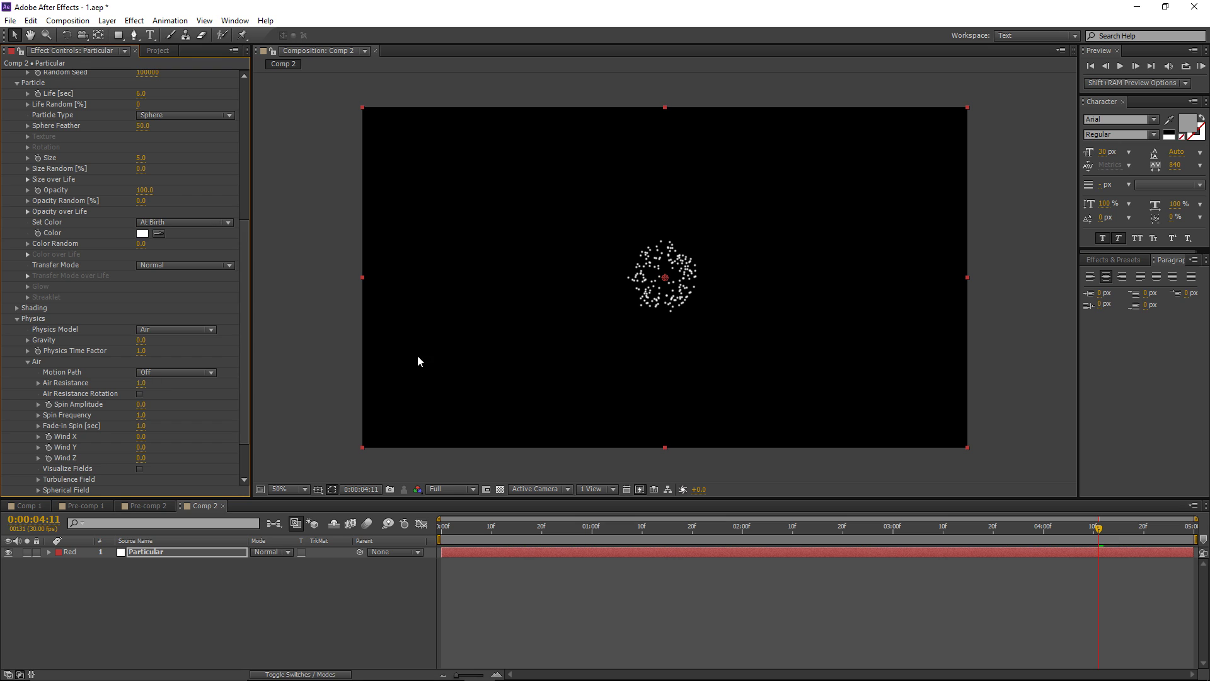
pyautogui.moveTo(1098, 528); pyautogui.dragTo(280, 536)
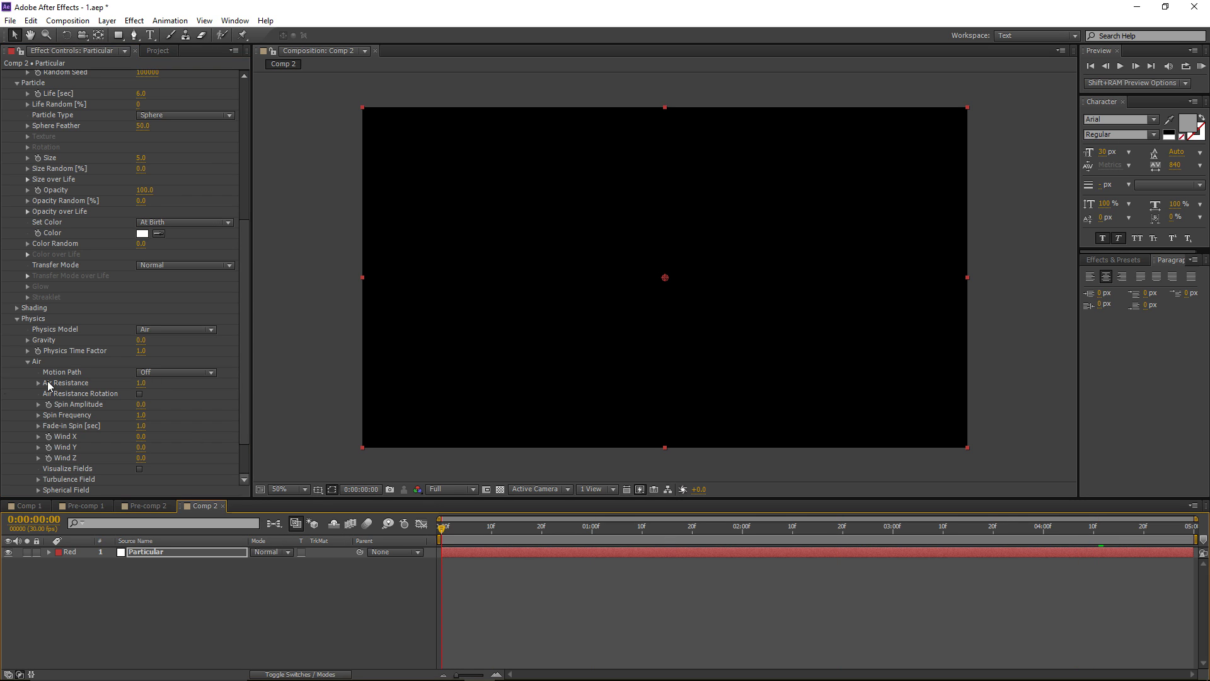
pyautogui.moveTo(441, 532); pyautogui.dragTo(502, 530)
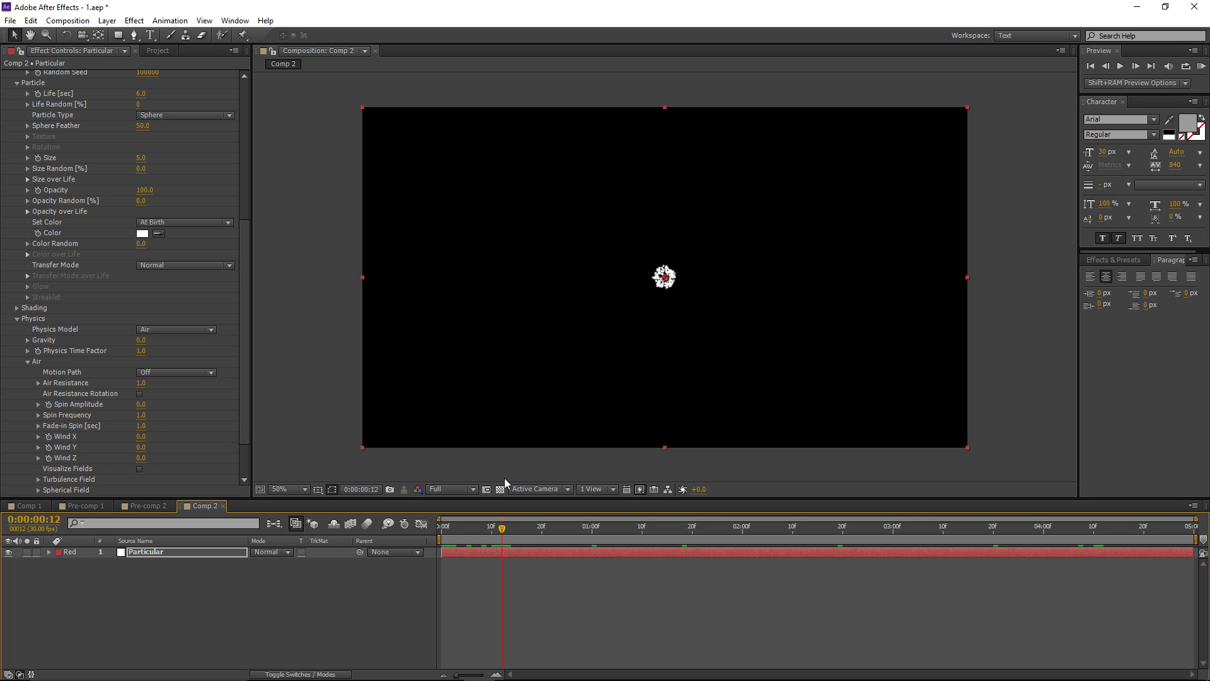
pyautogui.moveTo(504, 536); pyautogui.dragTo(1058, 534)
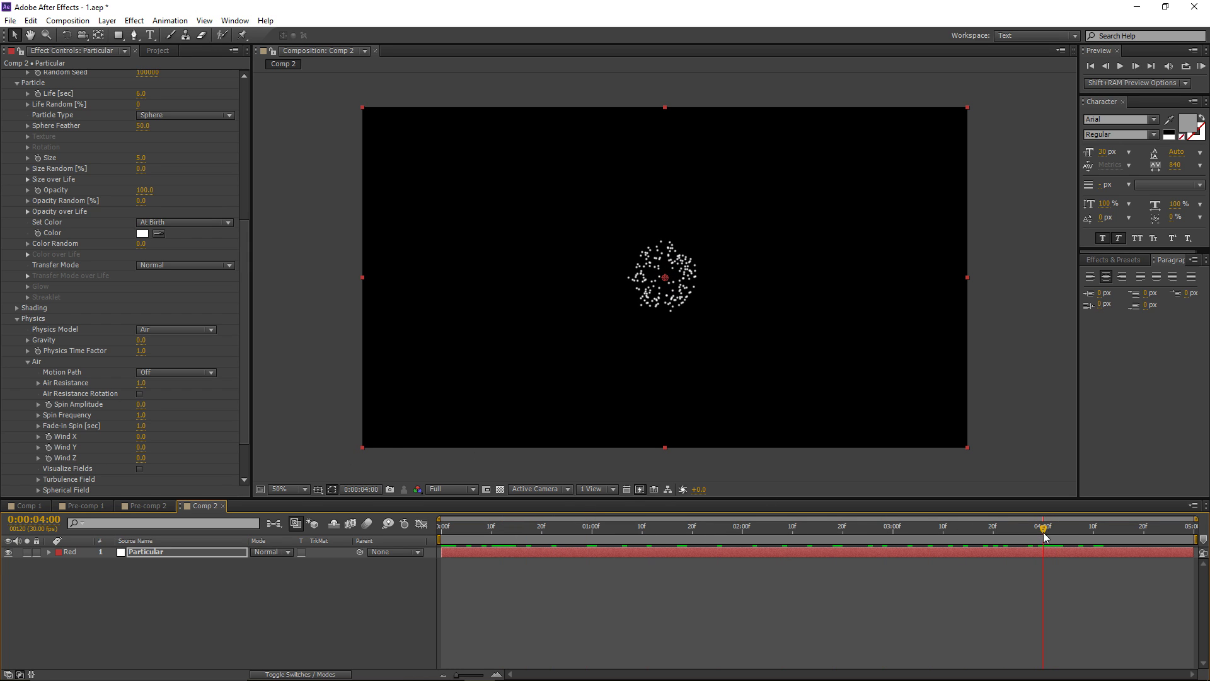
# Step: Try Air Resistance values of 2 and 1.5, scrubbing the timeline to compare the burst
pyautogui.click(139, 384)
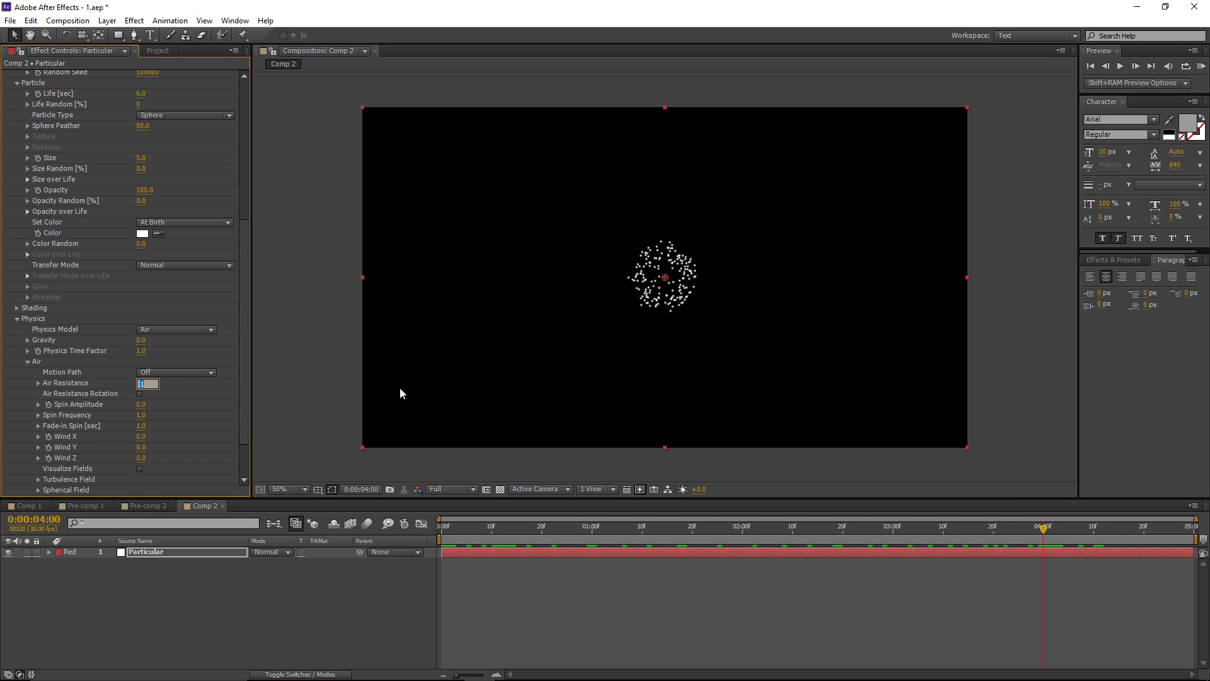
pyautogui.write('2')
pyautogui.press('Return')
pyautogui.press('KP_0')
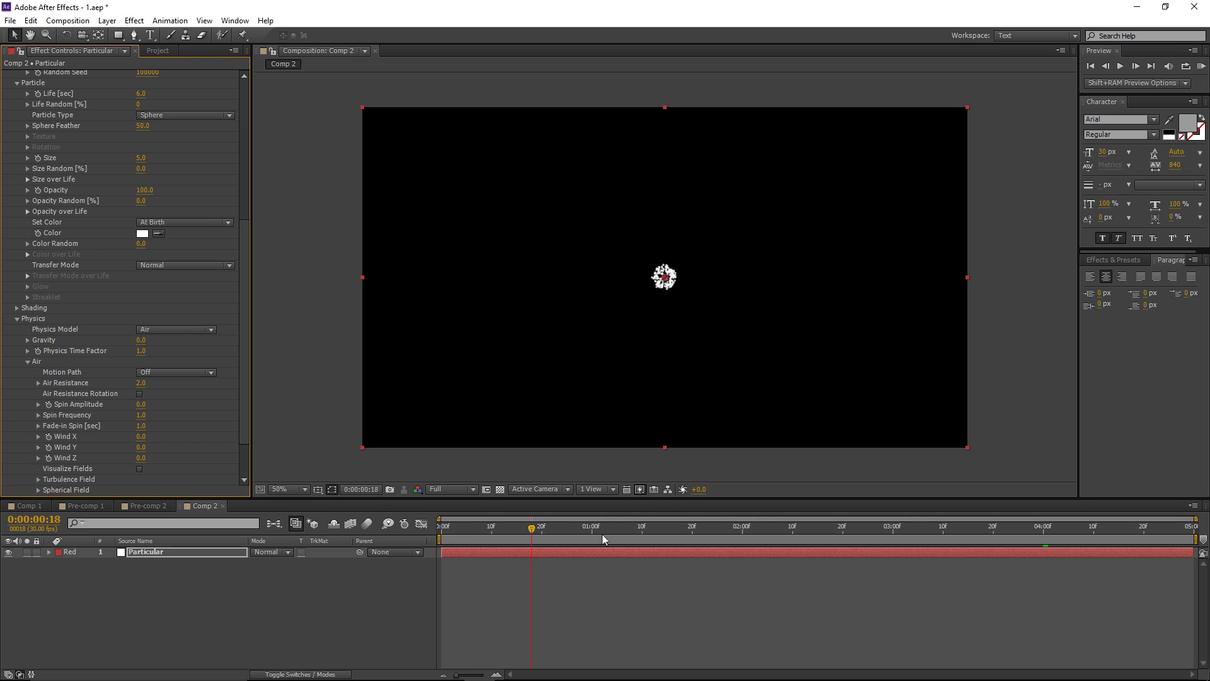
pyautogui.moveTo(808, 544); pyautogui.dragTo(742, 530)
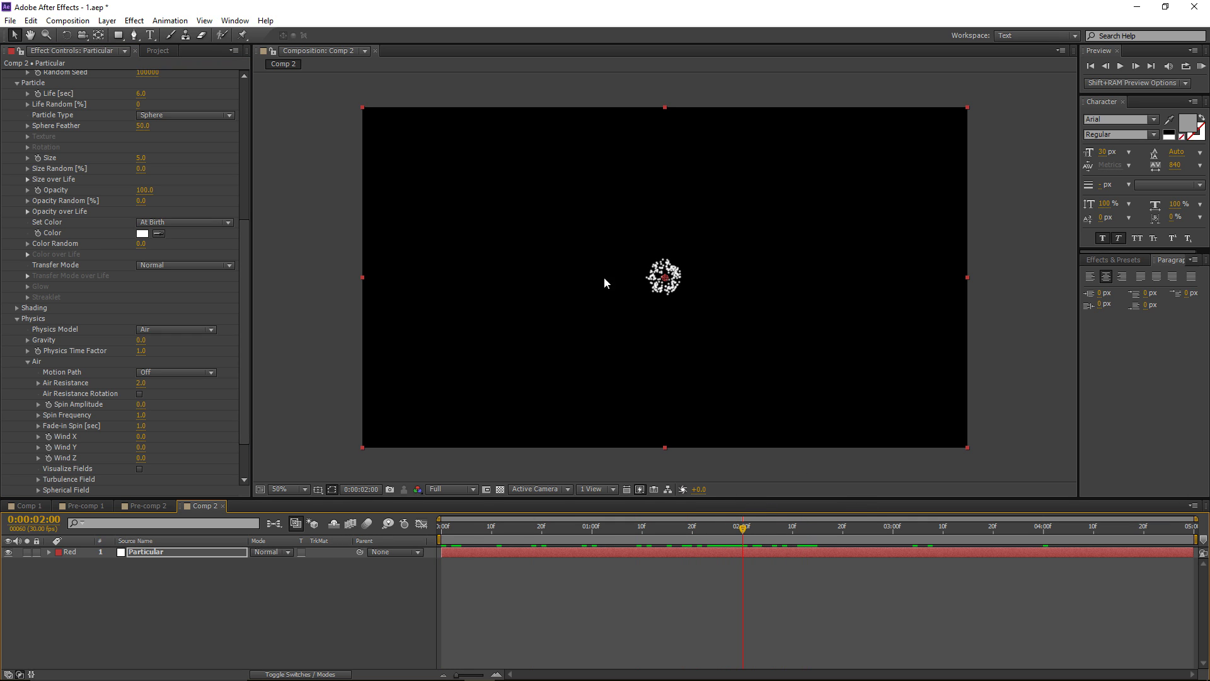
pyautogui.moveTo(753, 533)
pyautogui.mouseDown()
pyautogui.moveTo(1059, 535)
pyautogui.moveTo(493, 528)
pyautogui.moveTo(773, 526)
pyautogui.mouseUp()
pyautogui.click(141, 382)
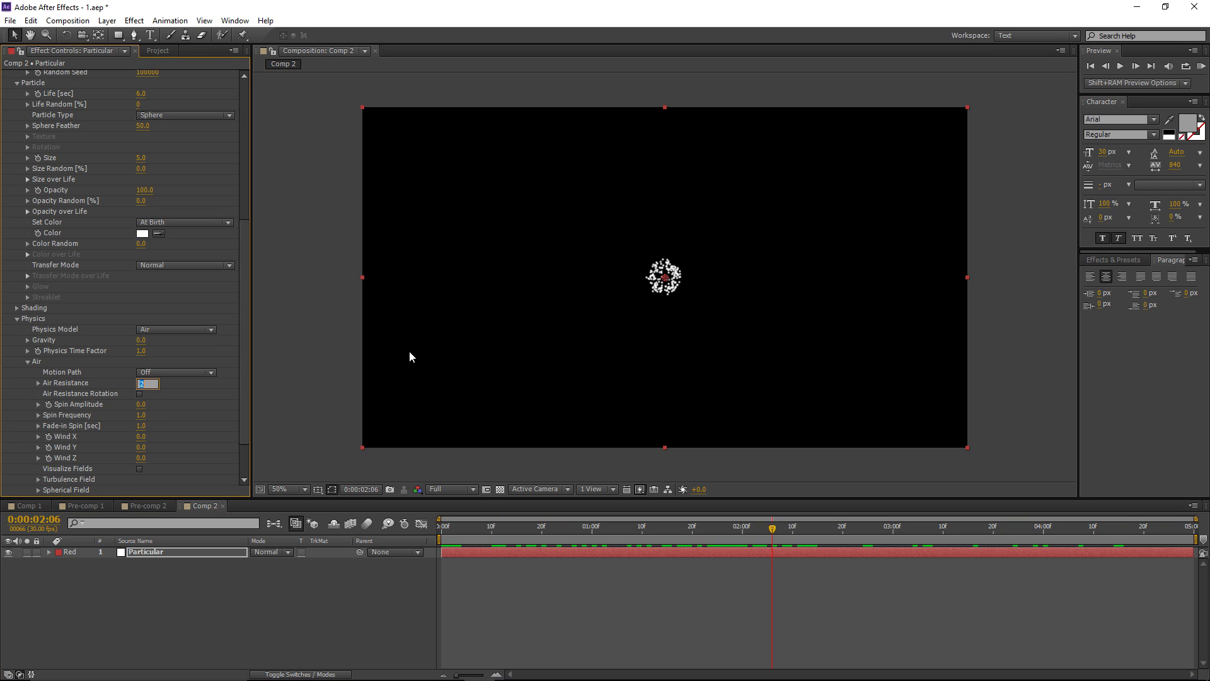
pyautogui.write('1.5')
pyautogui.press('Return')
# Step: Set Air Resistance to 1 and scrub the burst to 0:00:03:00
pyautogui.click(144, 383)
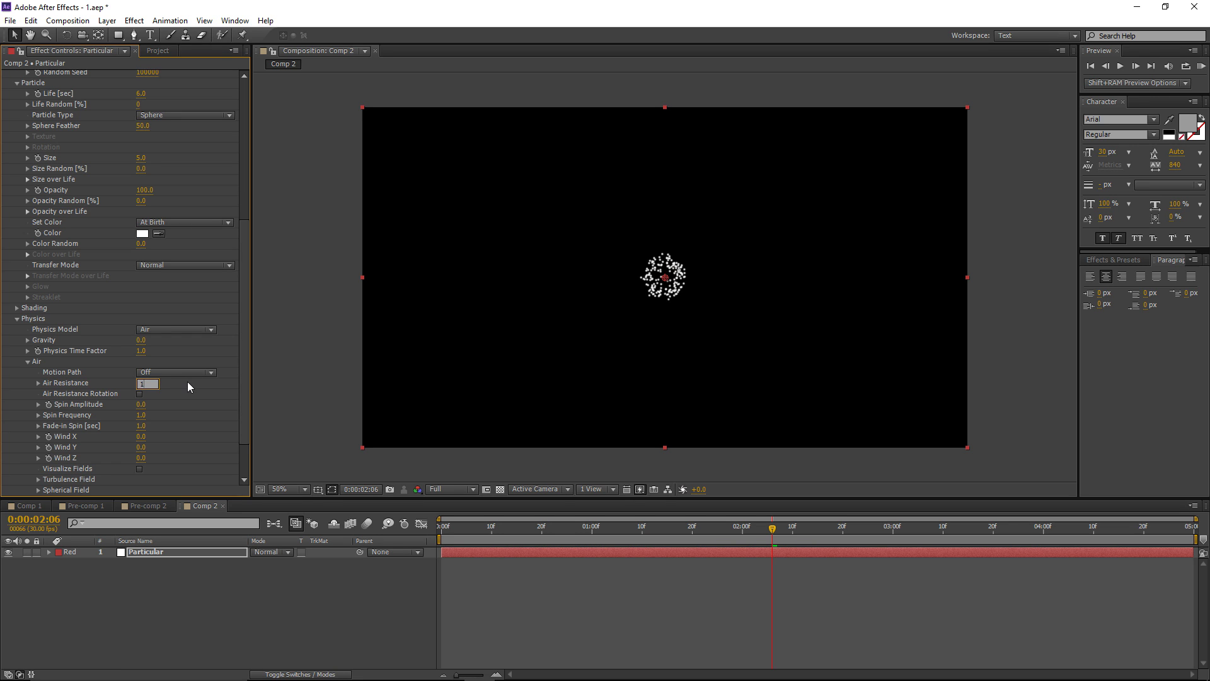
pyautogui.write('1')
pyautogui.press('Return')
pyautogui.moveTo(779, 533); pyautogui.dragTo(899, 529)
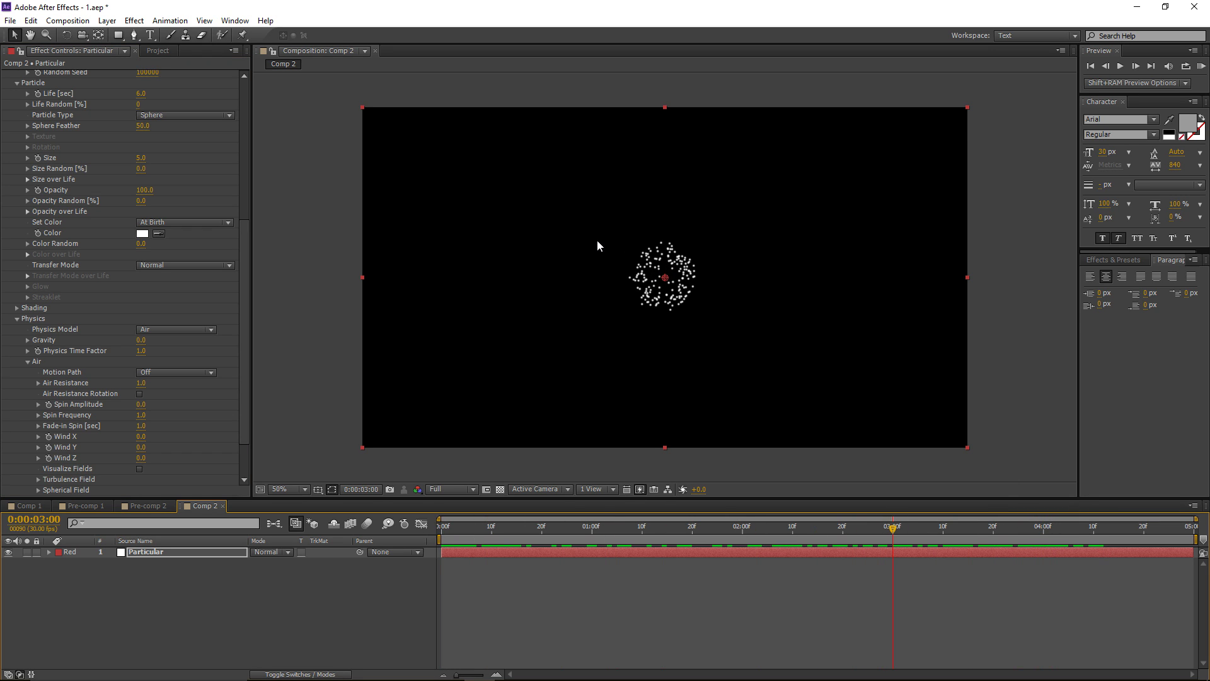
pyautogui.scroll(8, 167, 277)
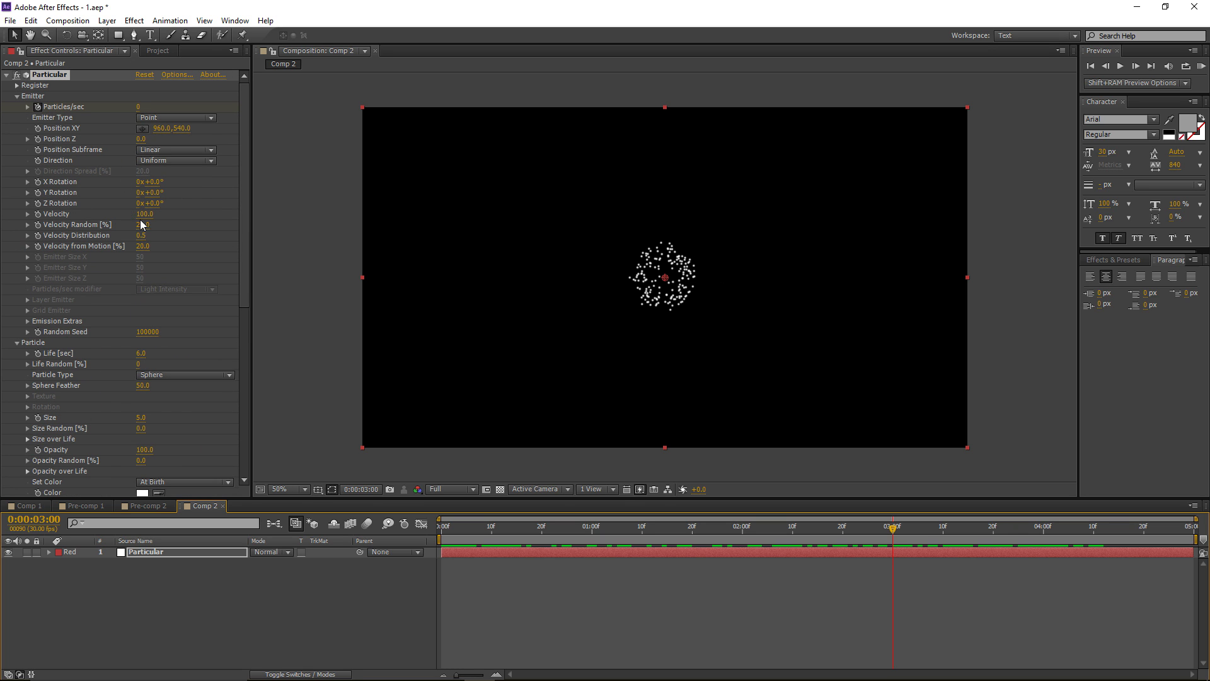
# Step: Set the emitter Velocity to 420 and Velocity Random to 35%, and check the burst at 0:00:02:21
pyautogui.moveTo(144, 214)
pyautogui.mouseDown()
pyautogui.moveTo(172, 220)
pyautogui.moveTo(153, 224)
pyautogui.mouseUp()
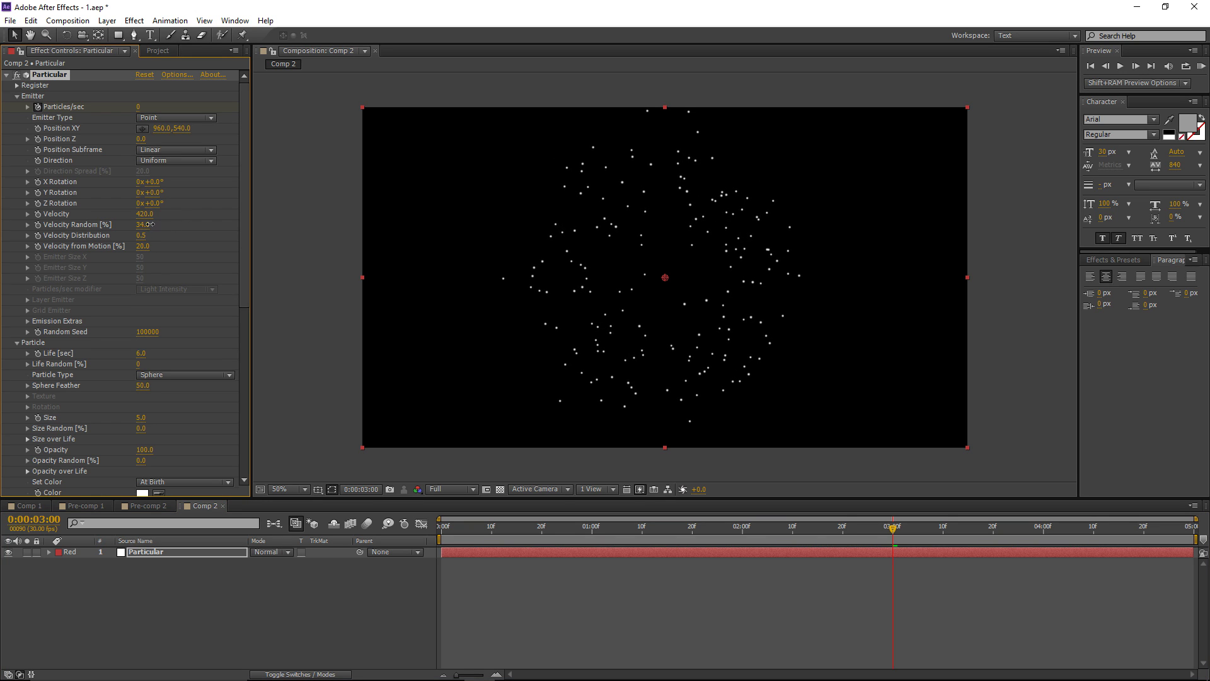
pyautogui.moveTo(143, 223); pyautogui.dragTo(148, 222)
pyautogui.moveTo(804, 523); pyautogui.dragTo(847, 526)
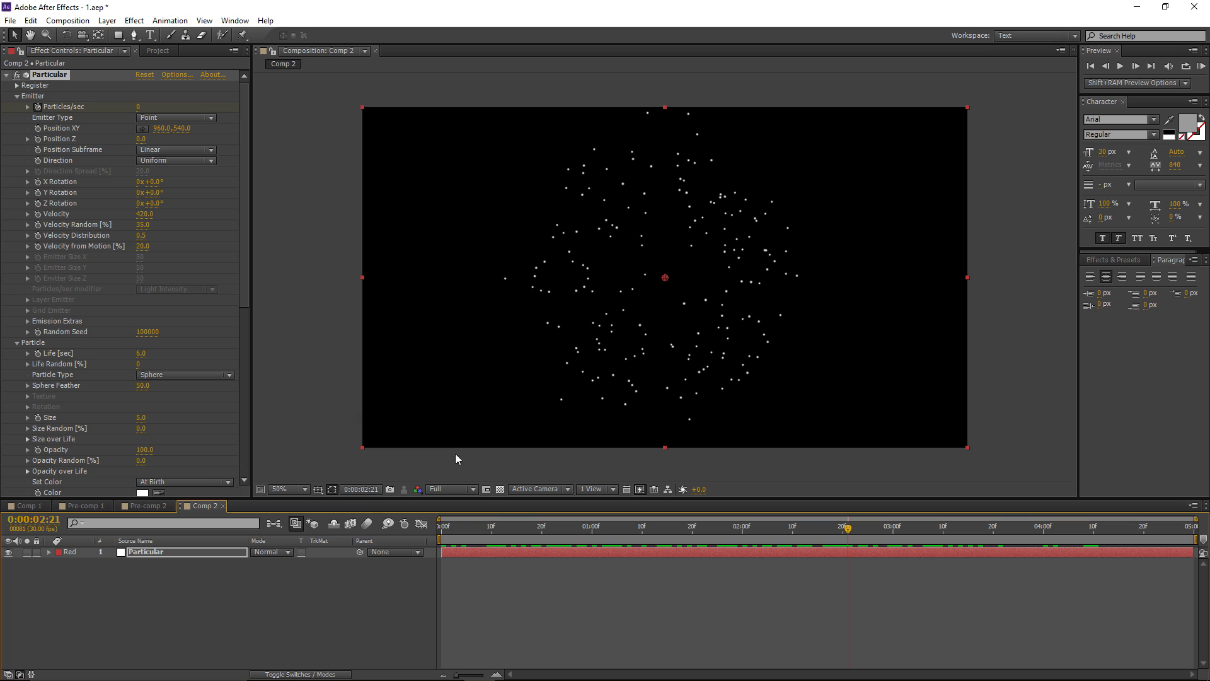
# Step: Multiply the 5000 Particles/sec keyframe at the first frame by 3 and scrub the burst to 0:00:00:21
pyautogui.press('Home')
pyautogui.click(146, 107)
pyautogui.click(157, 107)
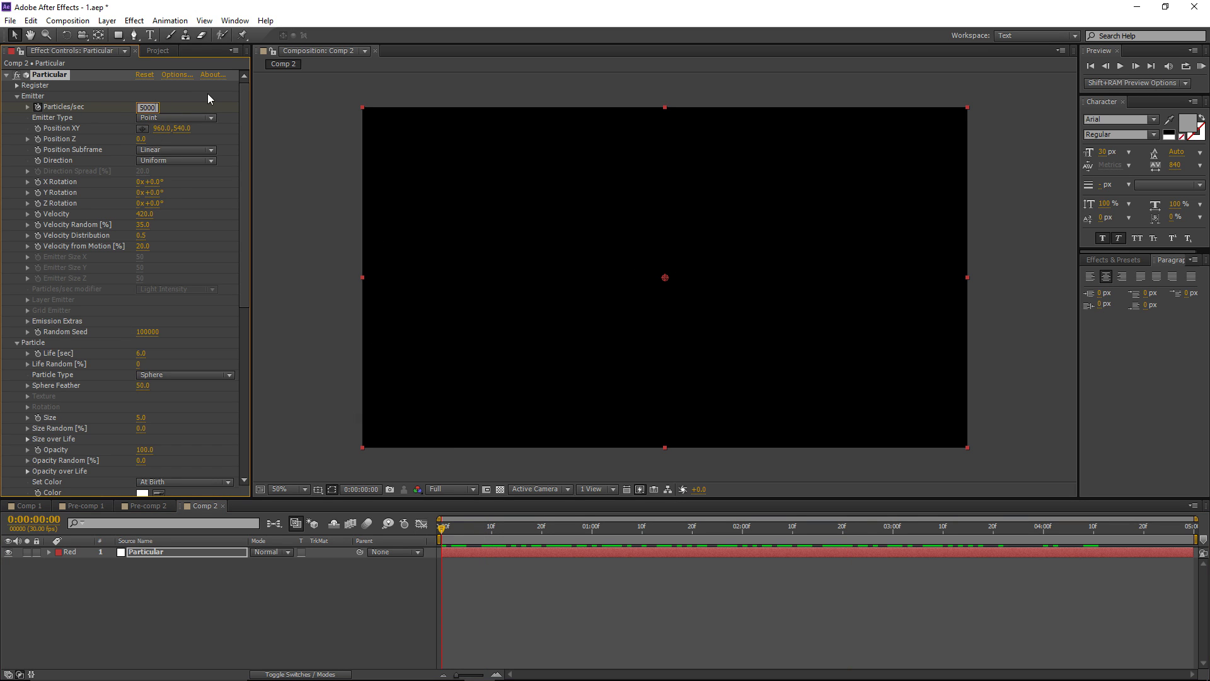
pyautogui.write('*3')
pyautogui.press('Return')
pyautogui.moveTo(444, 529); pyautogui.dragTo(547, 539)
pyautogui.click(514, 535)
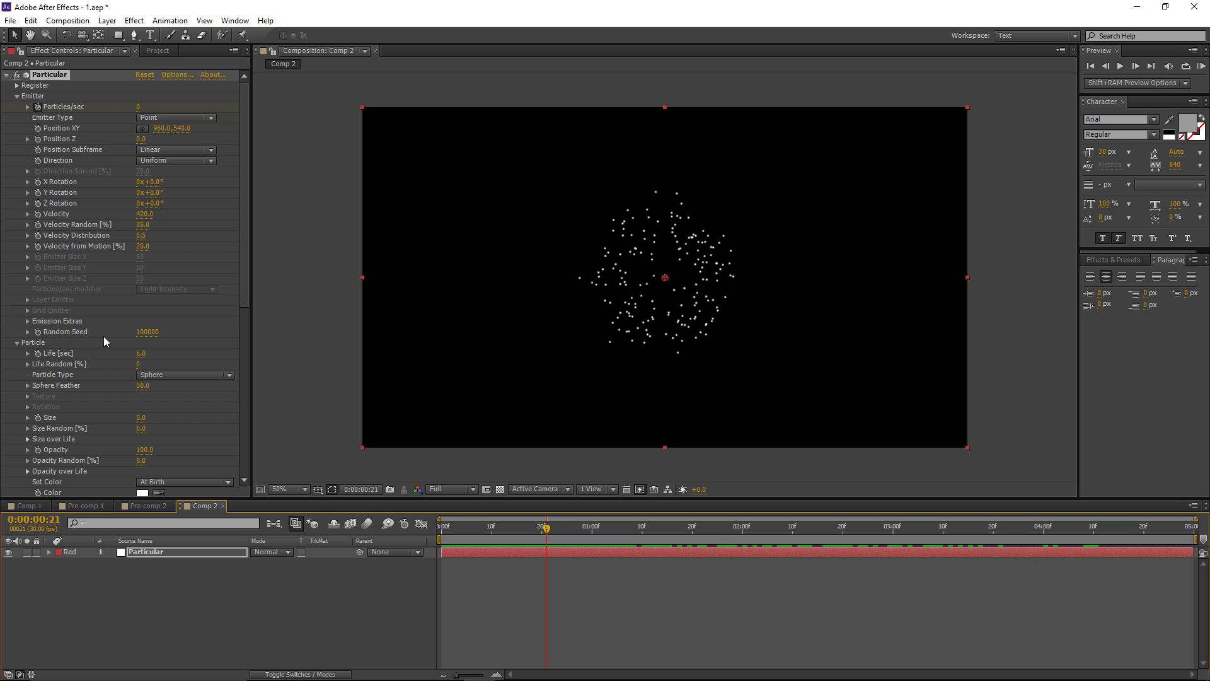
# Step: Set the emitter Random Seed to 100070 and preview the burst from the start
pyautogui.moveTo(151, 332); pyautogui.dragTo(161, 332)
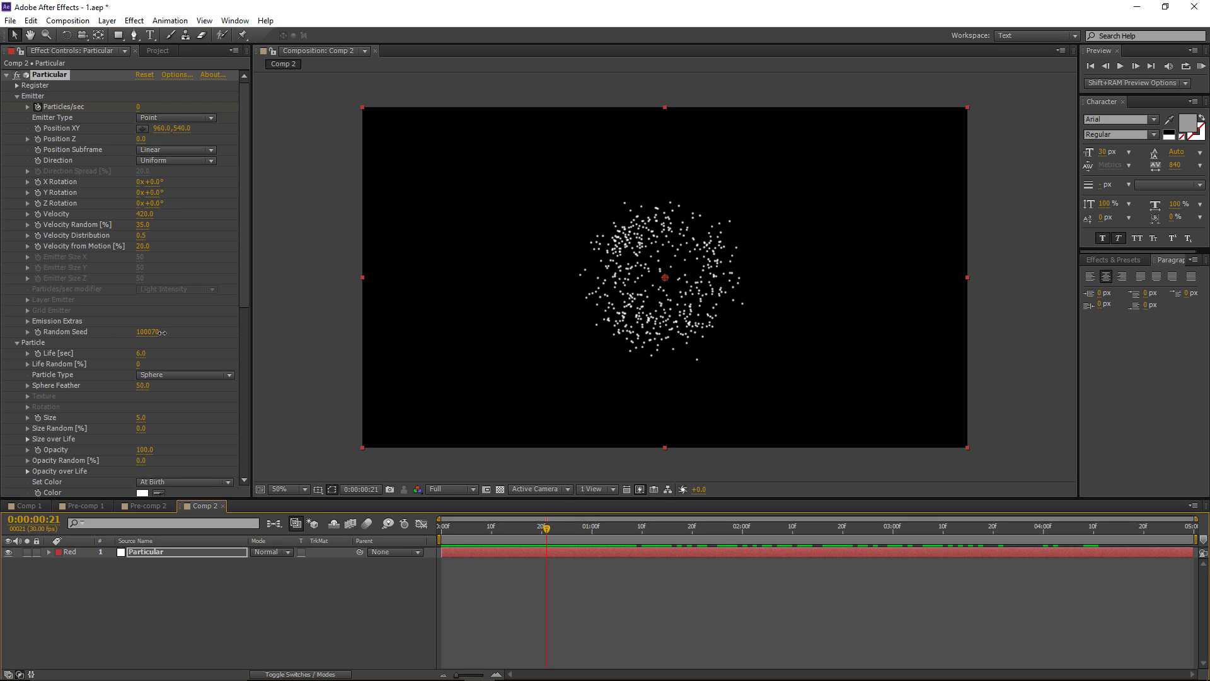
pyautogui.press('KP_0')
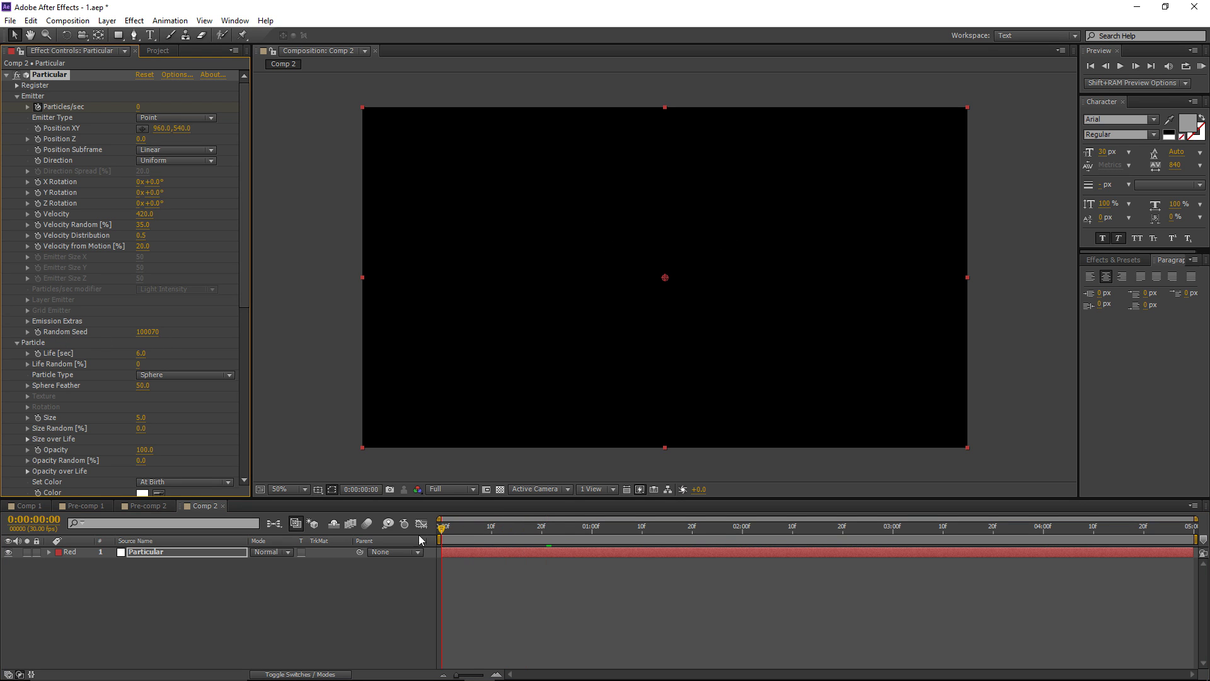
pyautogui.moveTo(692, 529); pyautogui.dragTo(1041, 534)
pyautogui.press('KP_0')
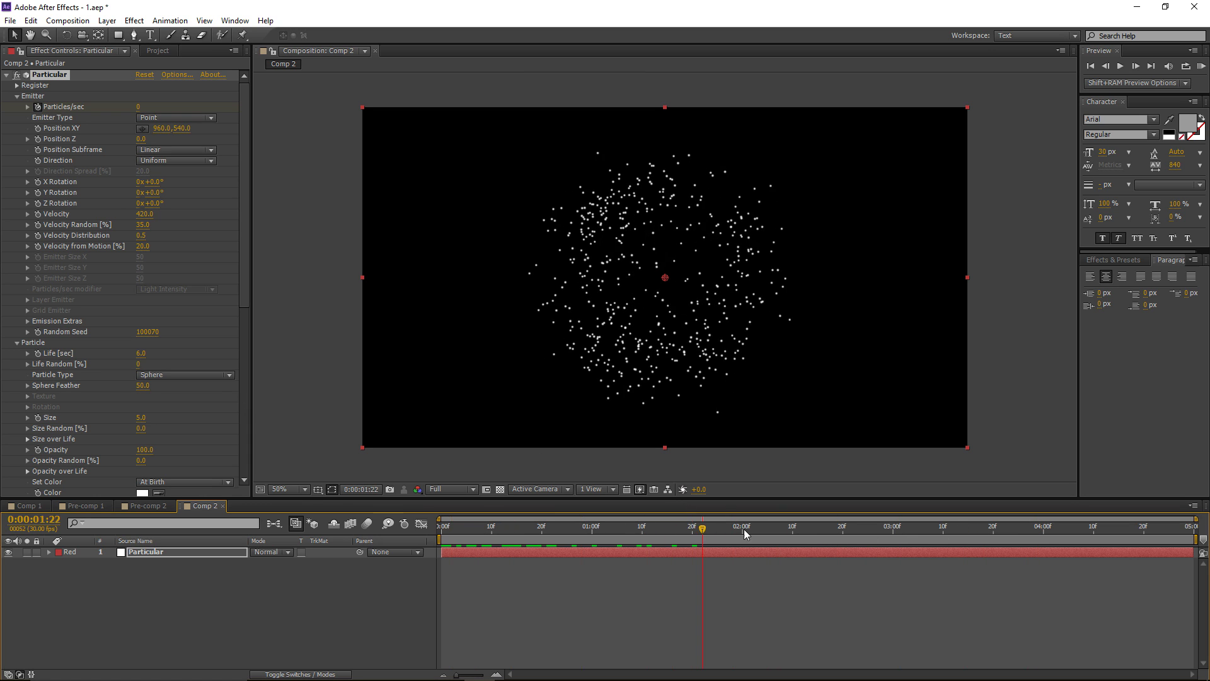
# Step: Set the particle Size to 10 and Sphere Feather to 0
pyautogui.scroll(-2, 152, 409)
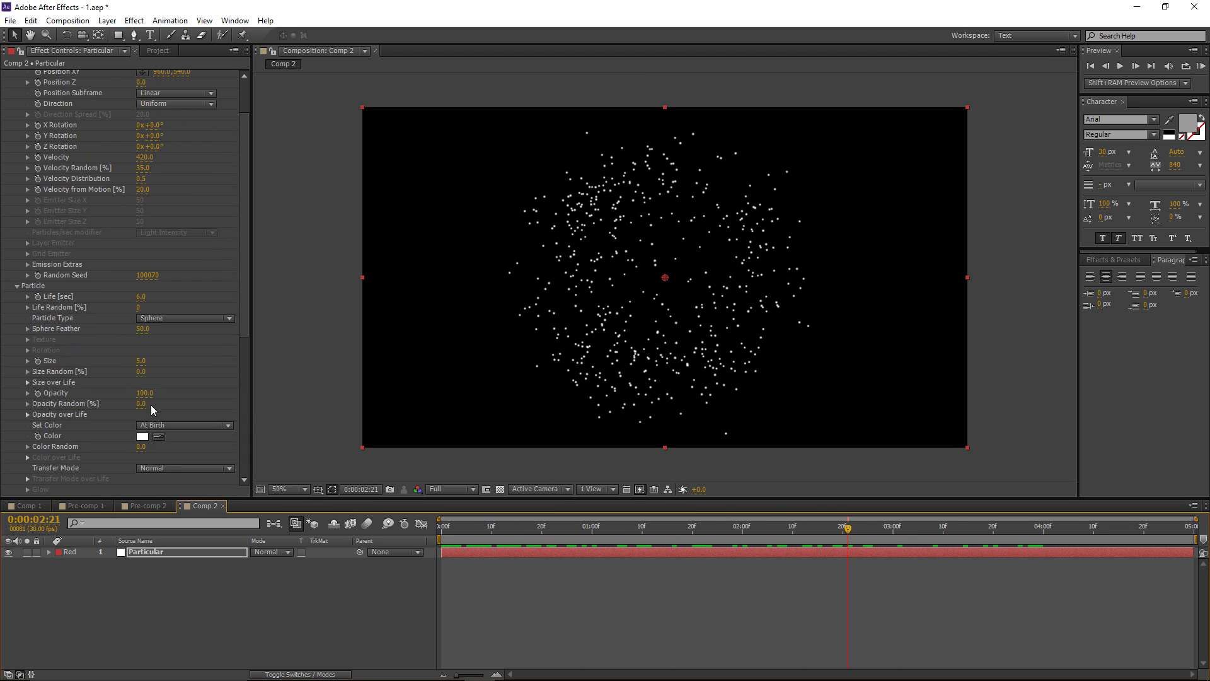
pyautogui.click(141, 362)
pyautogui.write('10')
pyautogui.press('Return')
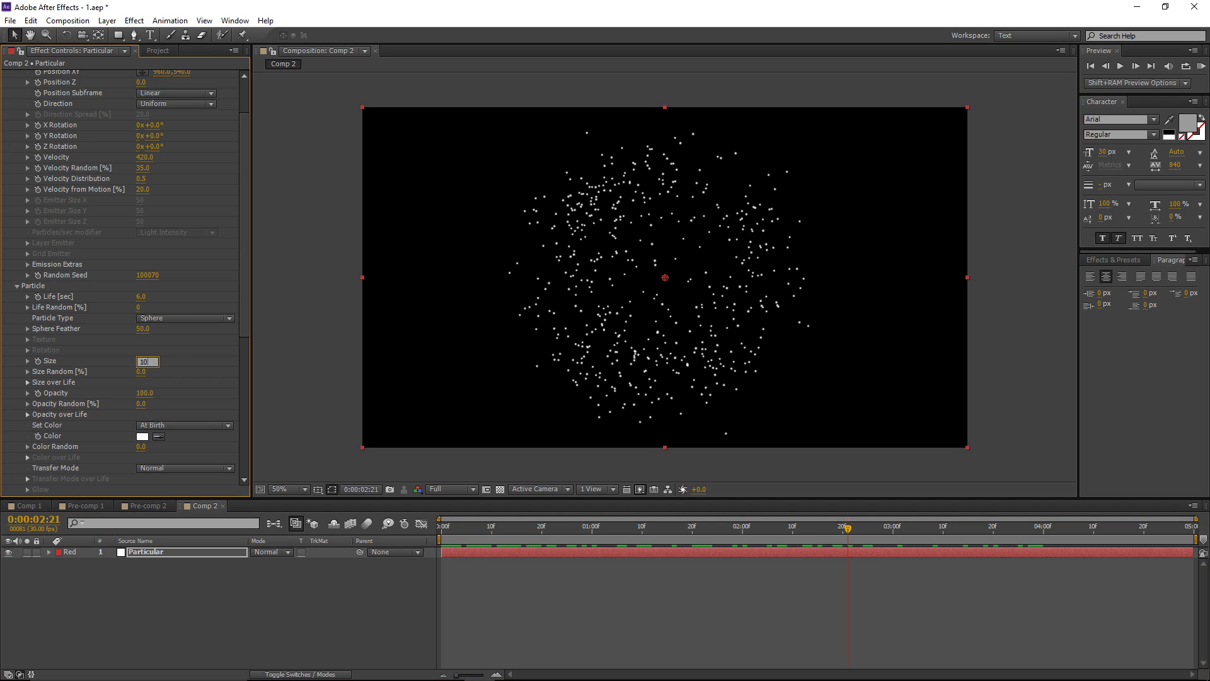
pyautogui.click(144, 328)
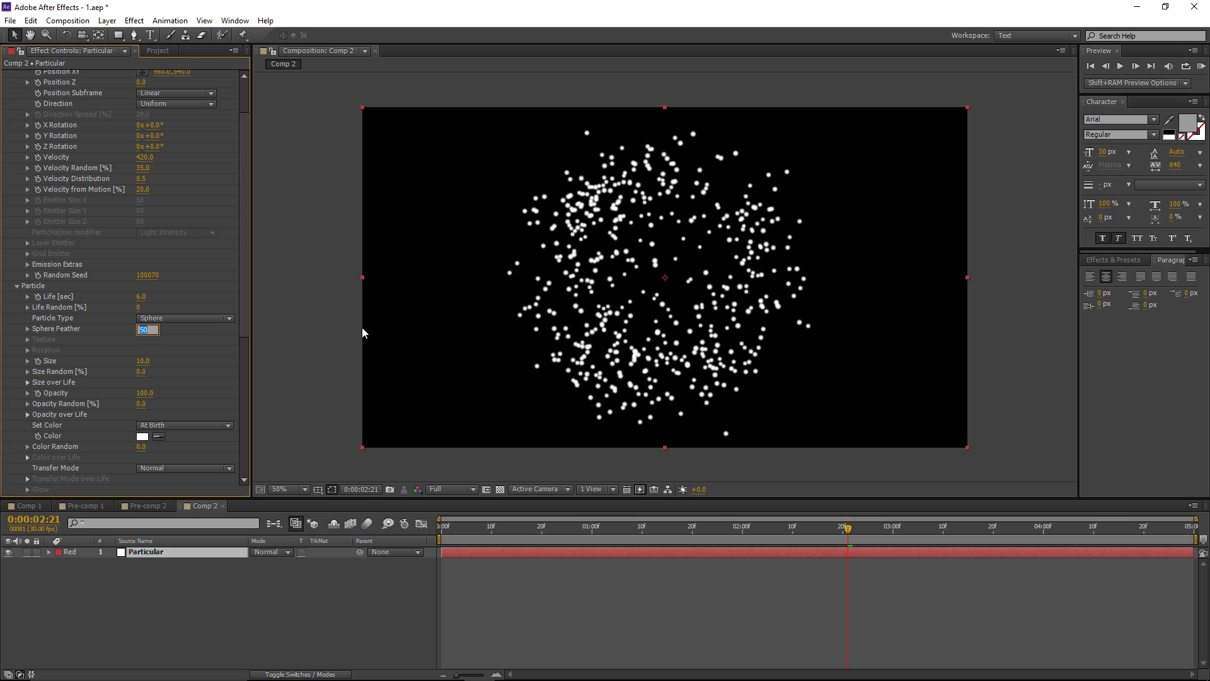
pyautogui.write('0')
pyautogui.press('Return')
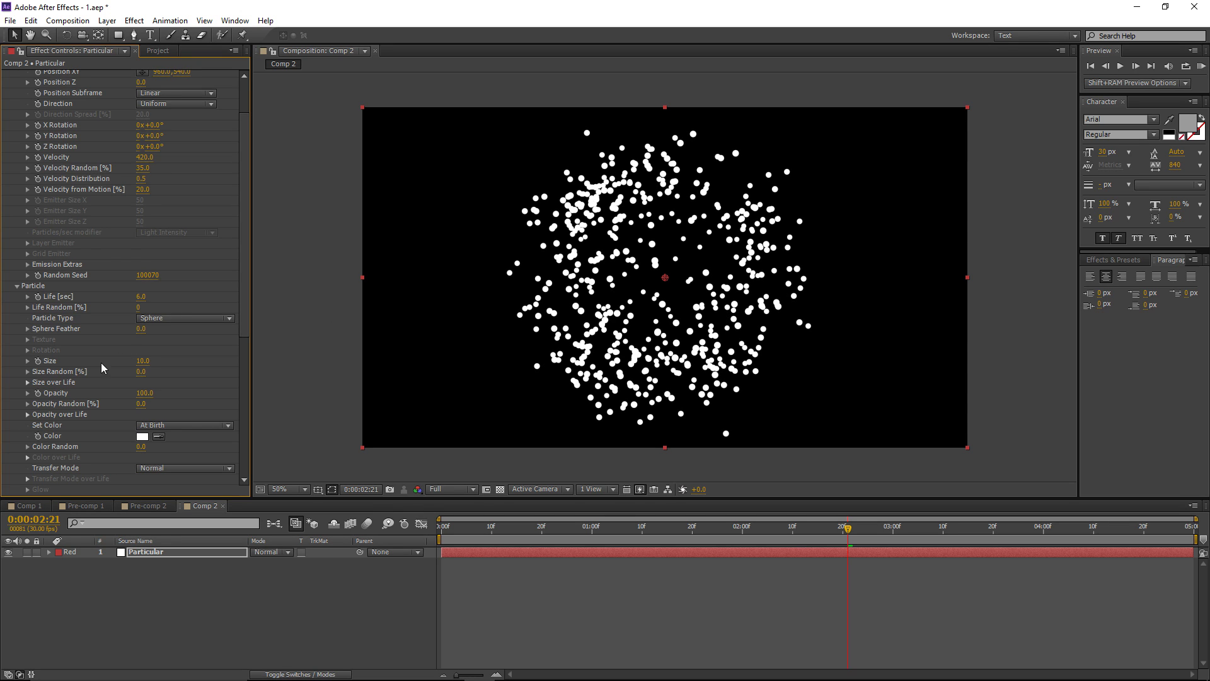
# Step: Try Size Random at 75%, settle on 50%, and set Opacity Random to 70%
pyautogui.click(142, 372)
pyautogui.write('75')
pyautogui.press('Return')
pyautogui.click(142, 372)
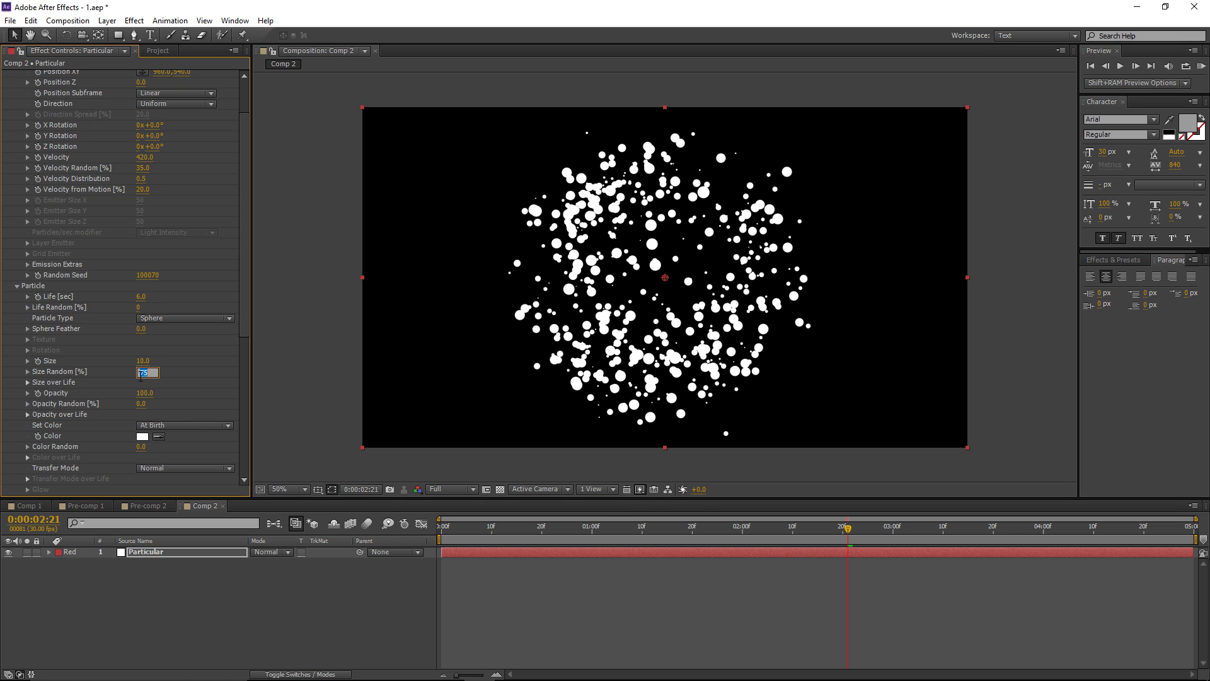
pyautogui.press('Return')
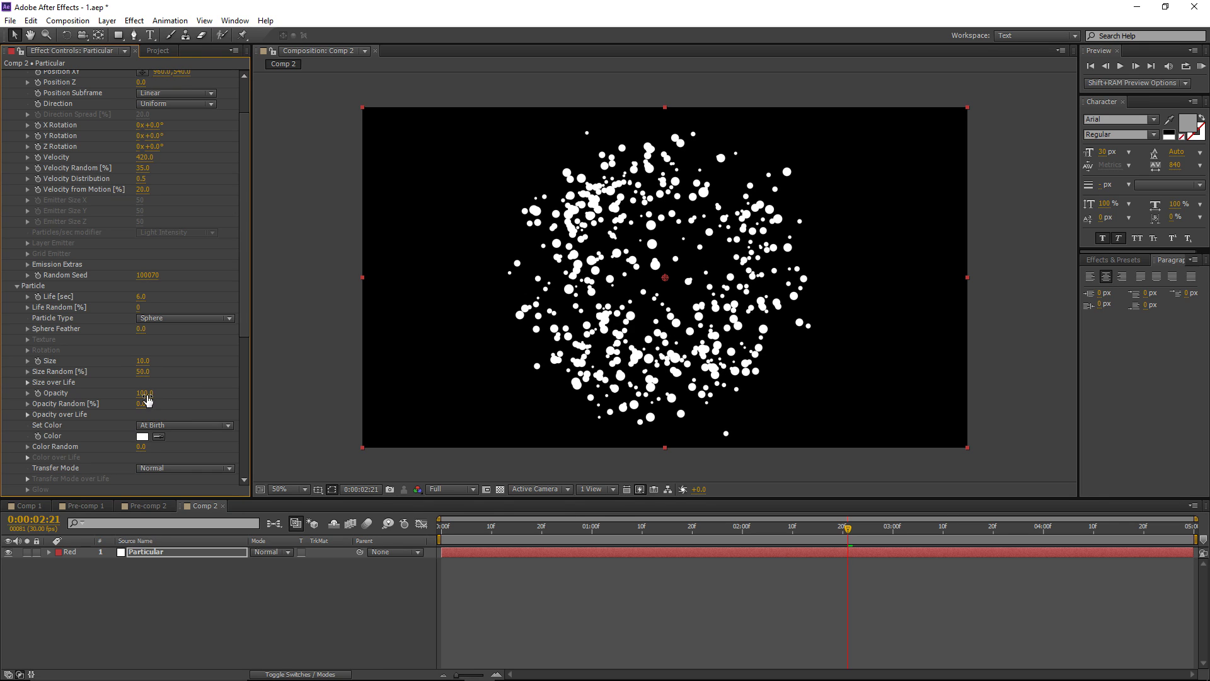
pyautogui.click(140, 405)
pyautogui.write('70')
pyautogui.press('Return')
# Step: Set the particle color to Random from Gradient and apply the white-to-black preset to Color over Life
pyautogui.scroll(-5, 141, 346)
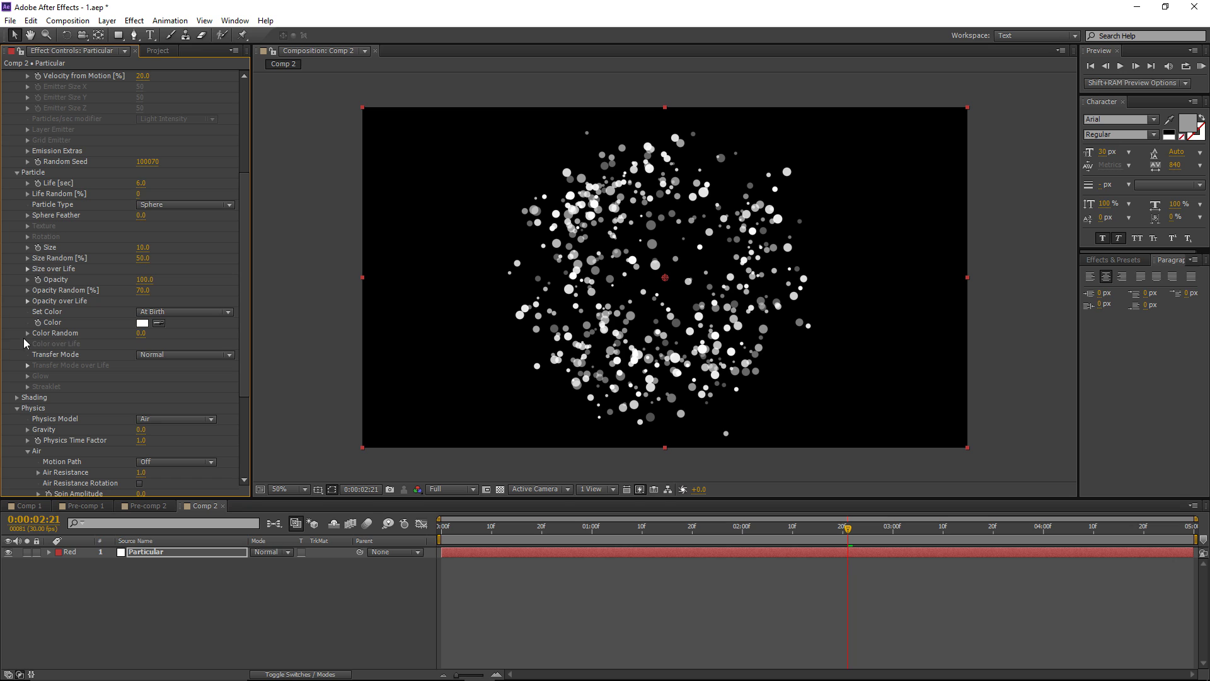
pyautogui.click(164, 310)
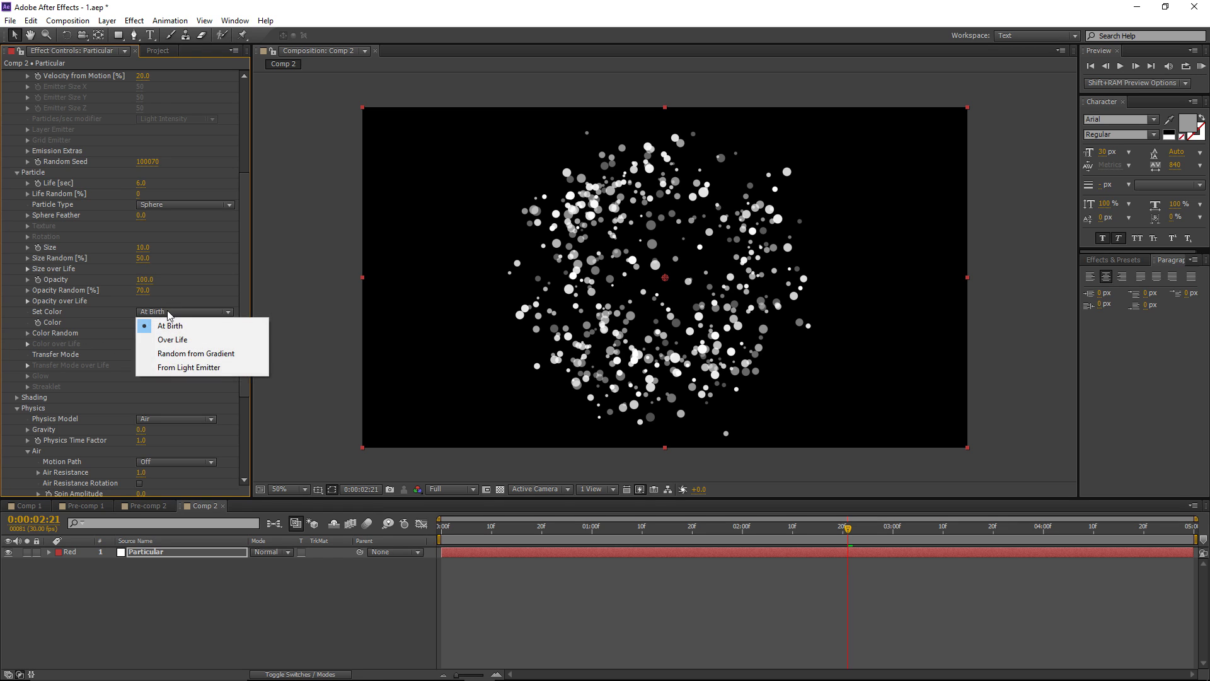
pyautogui.click(202, 354)
pyautogui.click(28, 344)
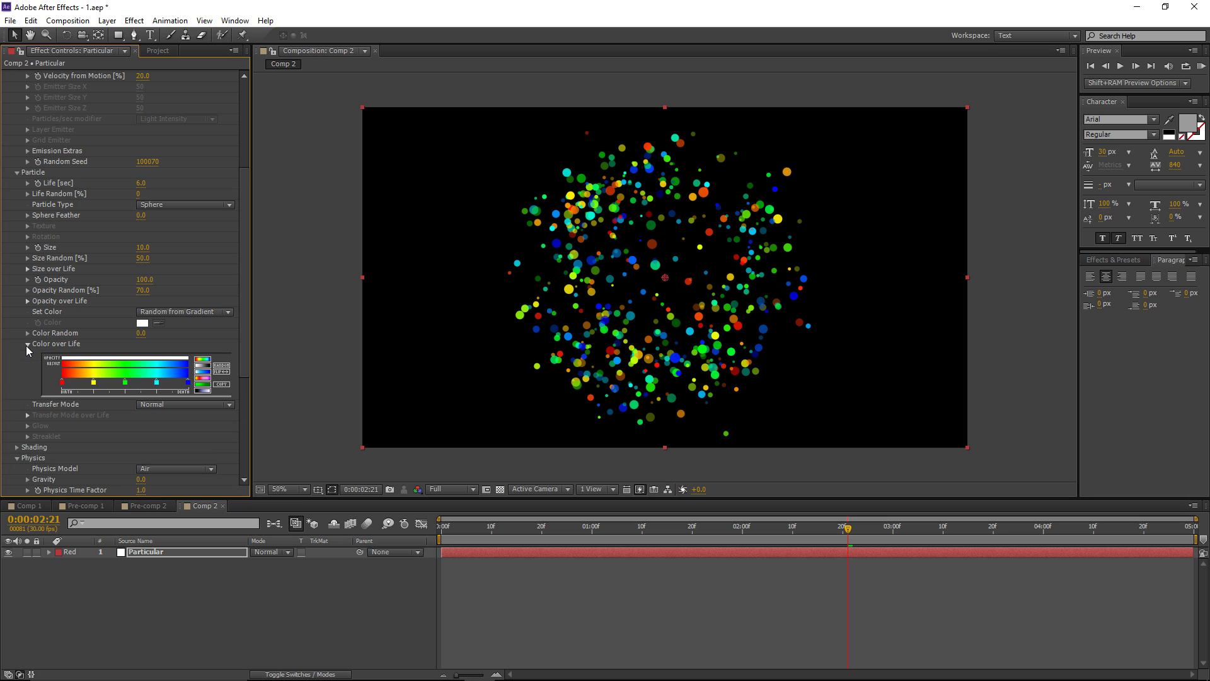
pyautogui.click(203, 366)
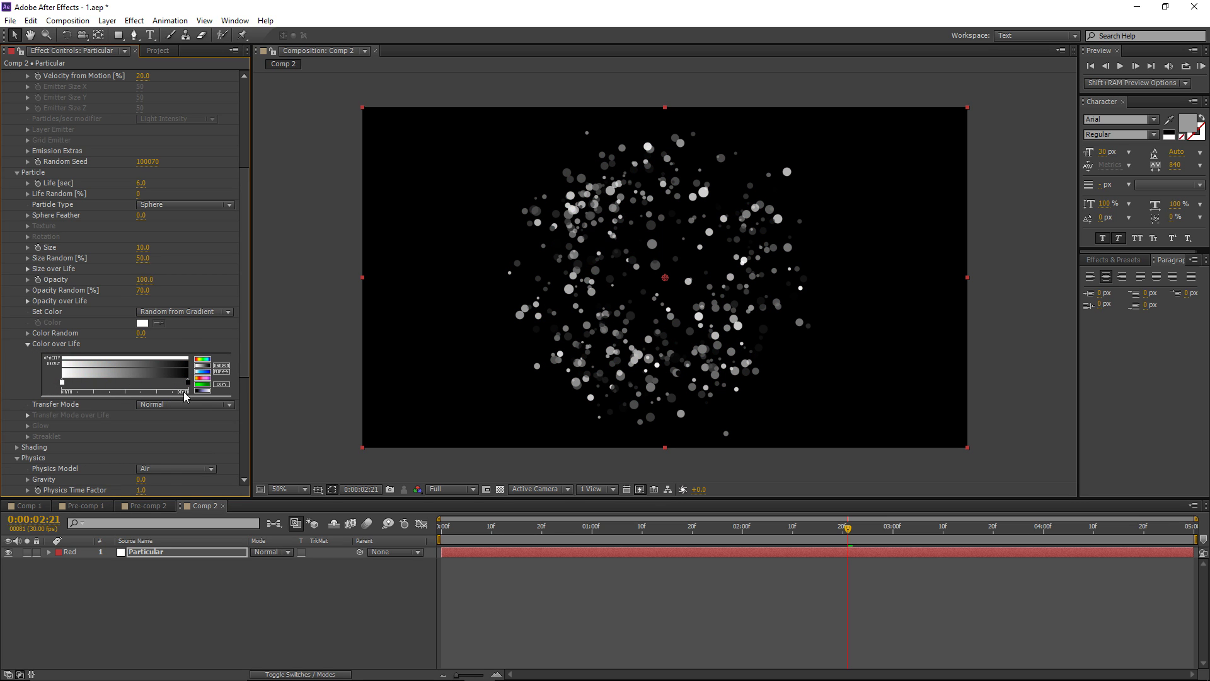
# Step: Change the white start stop of the Color over Life gradient to bright red
pyautogui.doubleClick(62, 382)
pyautogui.click(179, 314)
pyautogui.moveTo(241, 294); pyautogui.dragTo(336, 371)
pyautogui.click(381, 391)
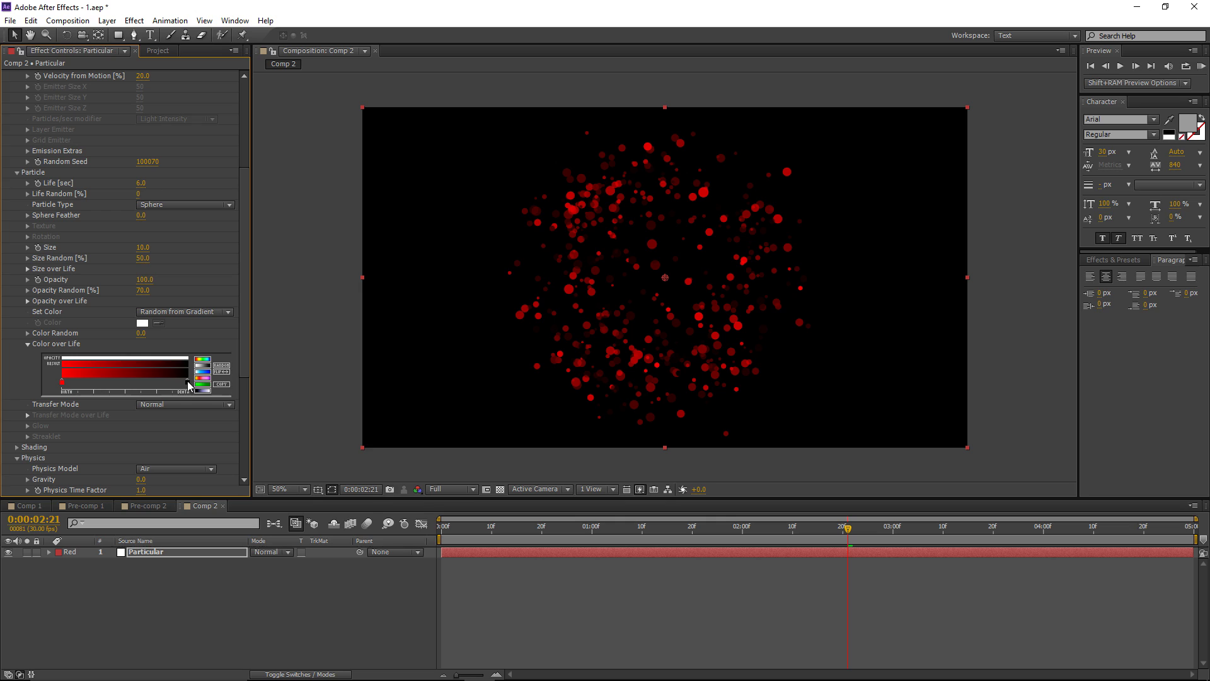
# Step: Try dark red BB0B0B on the gradient's black end stop and check the particles against the transparency grid
pyautogui.doubleClick(188, 382)
pyautogui.click(275, 392)
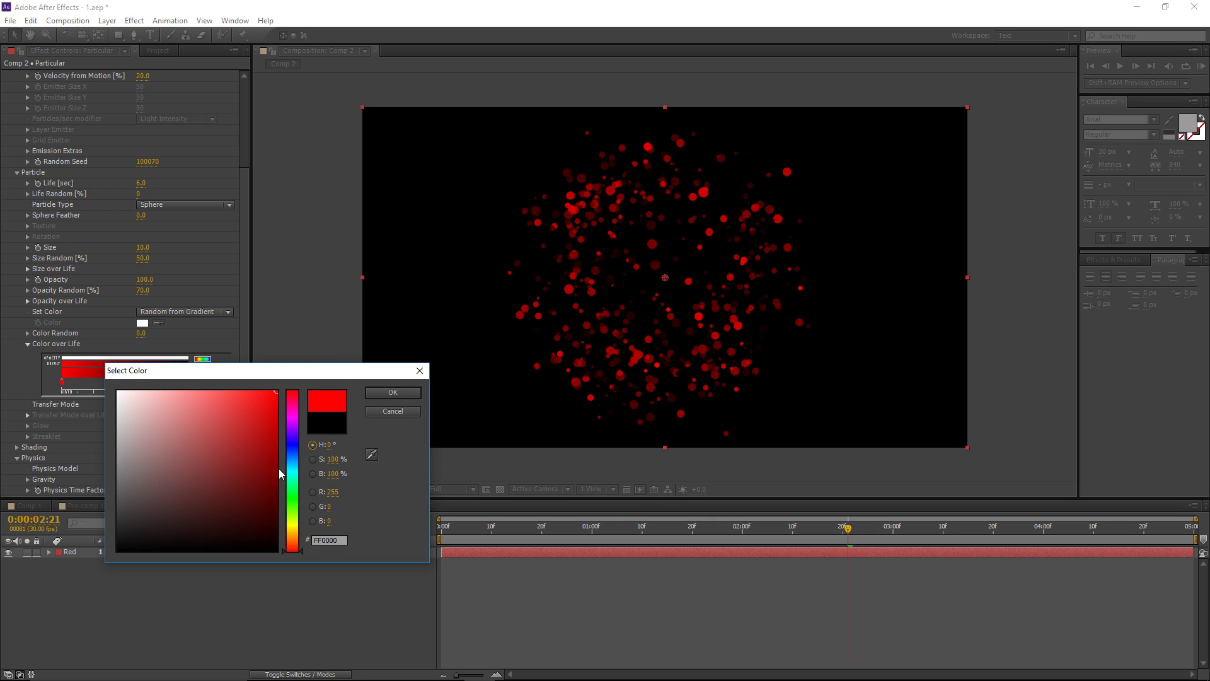
pyautogui.moveTo(270, 402); pyautogui.dragTo(268, 433)
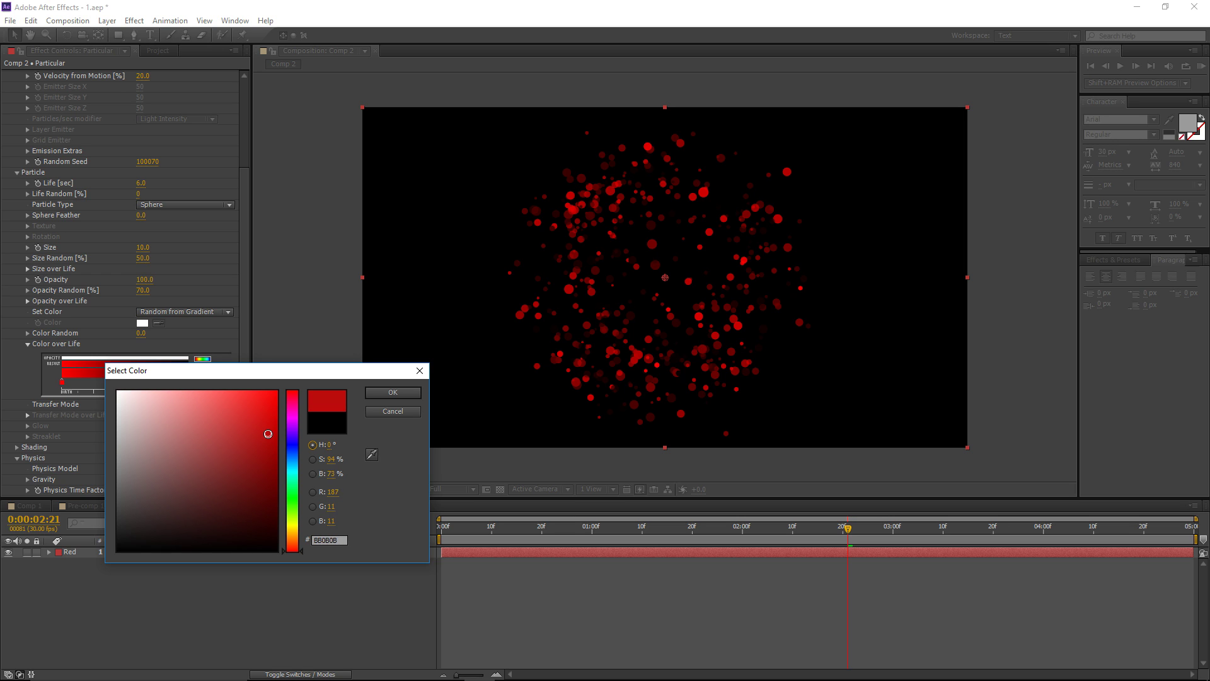
pyautogui.click(387, 392)
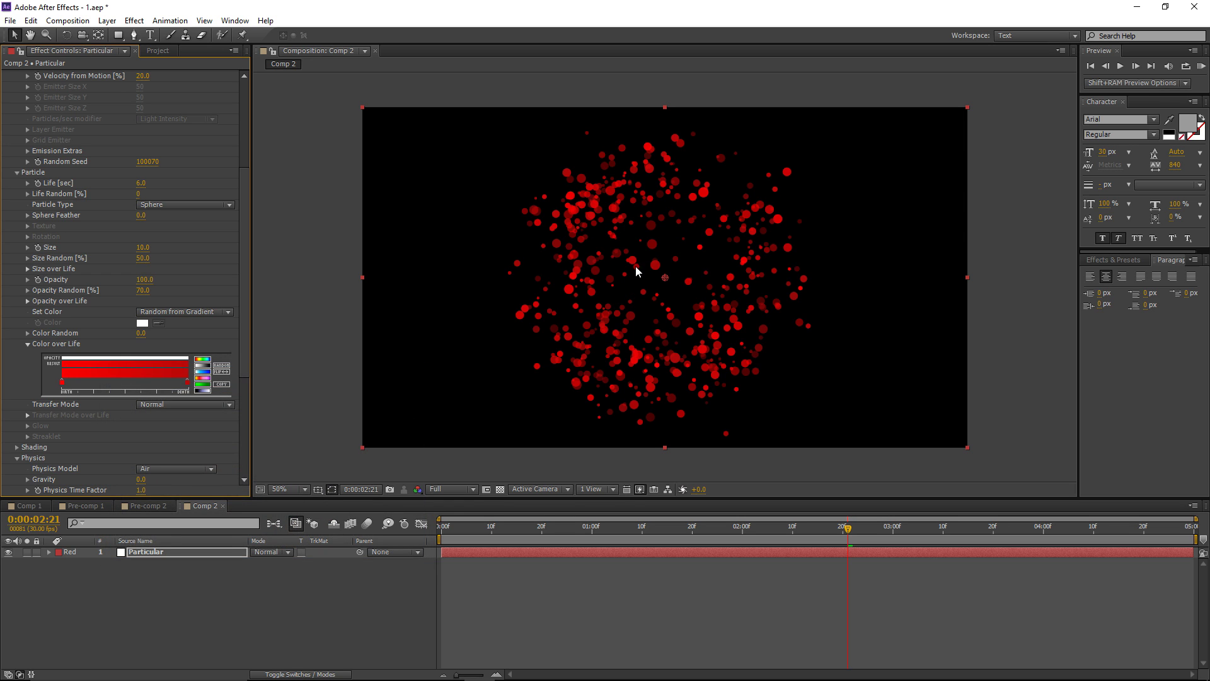
pyautogui.click(501, 489)
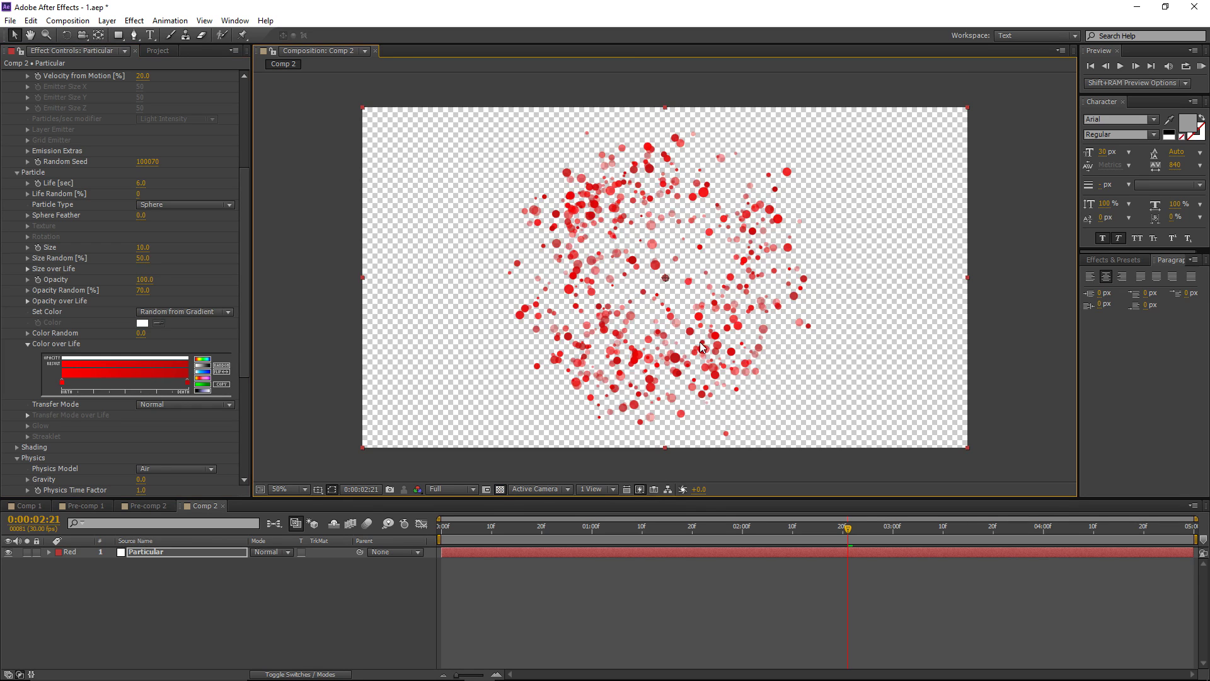
pyautogui.click(500, 489)
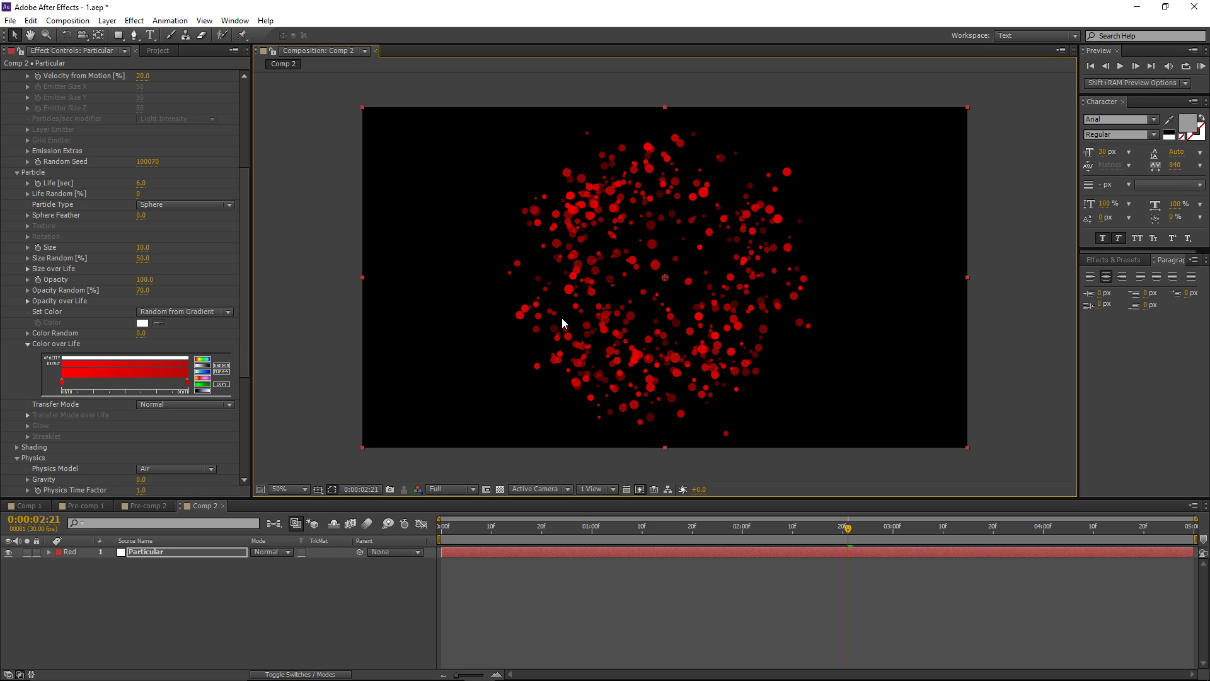
# Step: Set the gradient's end stop to the darker red 810606 and scrub the burst back to 0:00:01:28
pyautogui.doubleClick(188, 384)
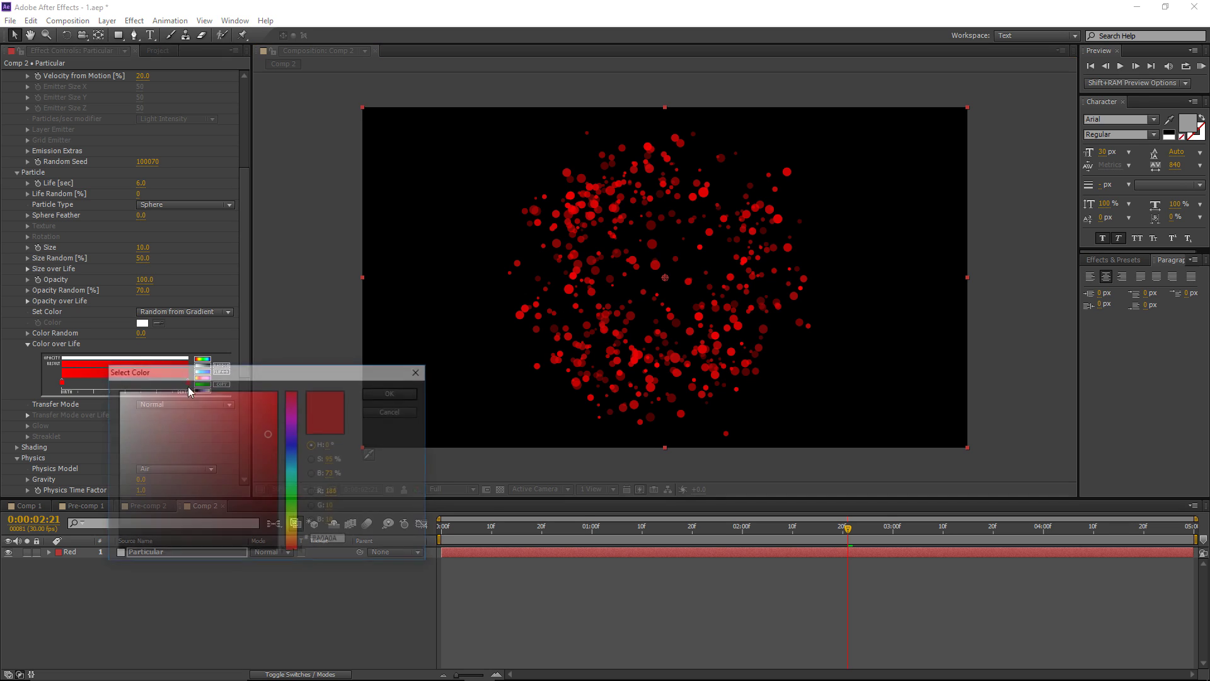
pyautogui.moveTo(270, 425); pyautogui.dragTo(270, 465)
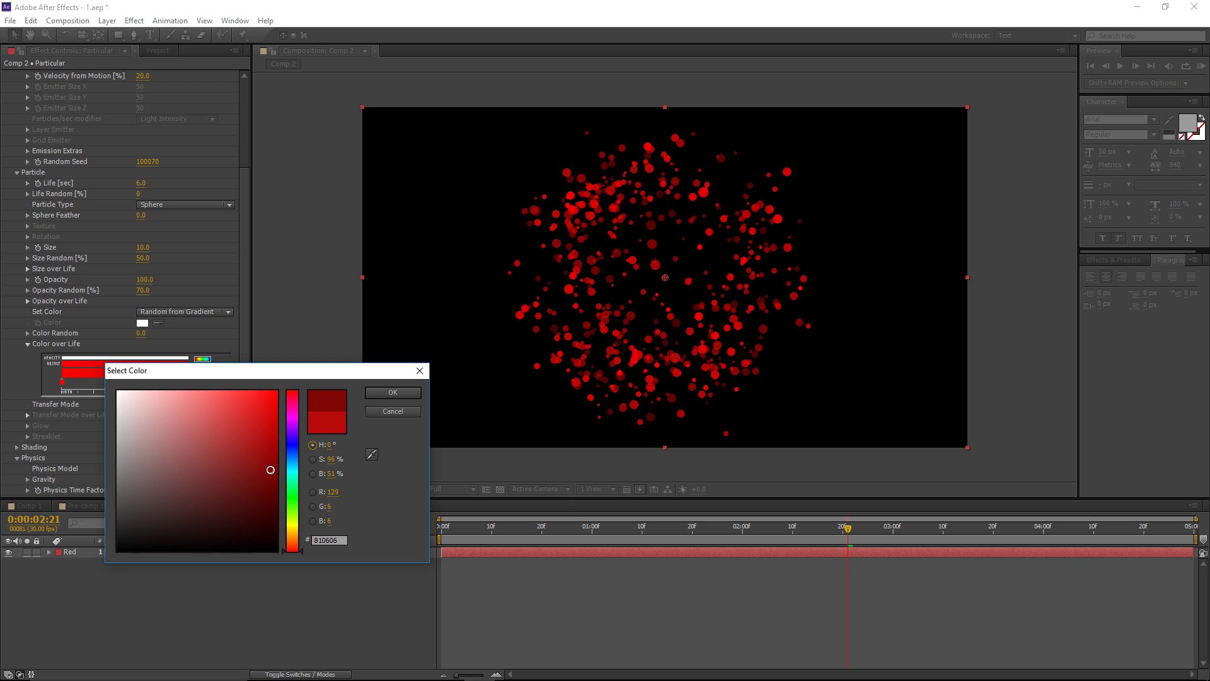
pyautogui.click(390, 393)
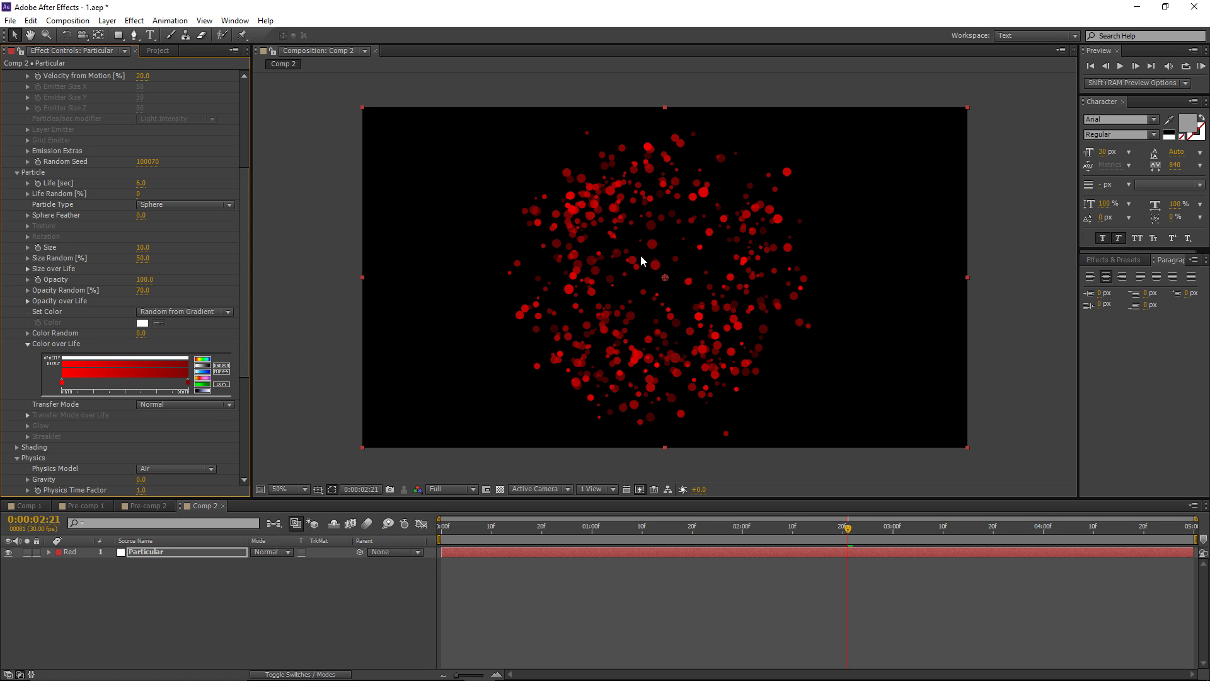
pyautogui.moveTo(847, 527); pyautogui.dragTo(733, 527)
pyautogui.scroll(5, 150, 252)
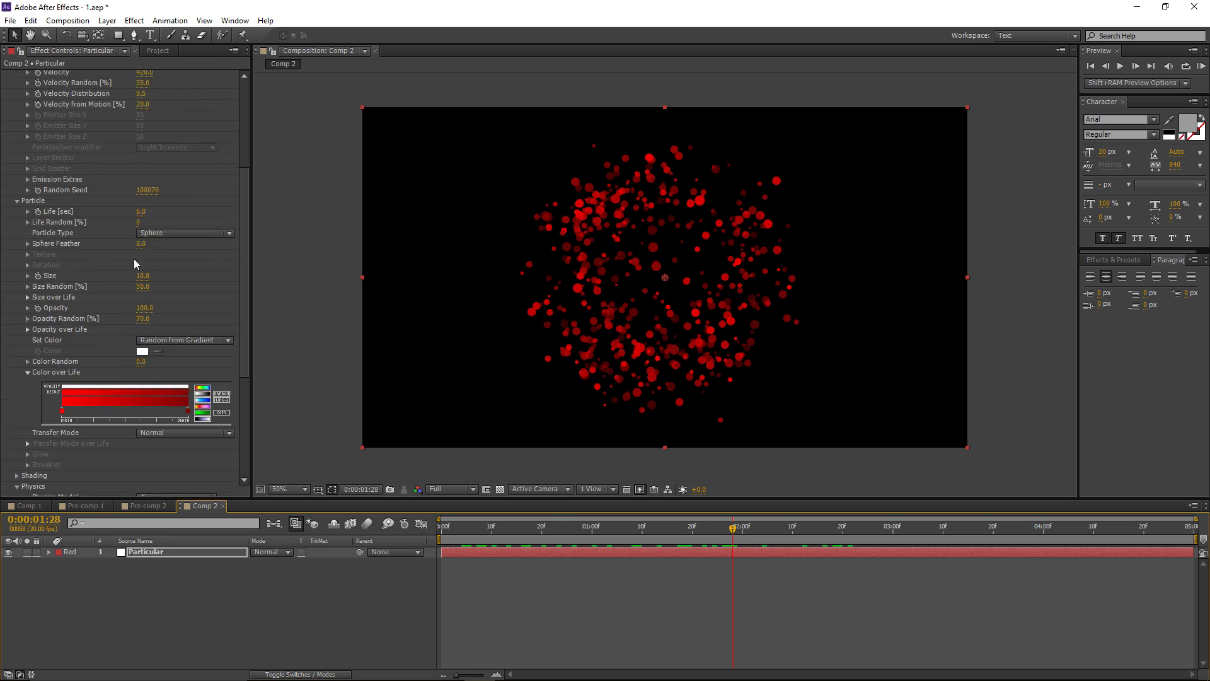
# Step: Duplicate the Particular layer and apply CC Radial Blur to the upper copy
pyautogui.click(162, 553)
pyautogui.hotkey('ctrl', 'd')
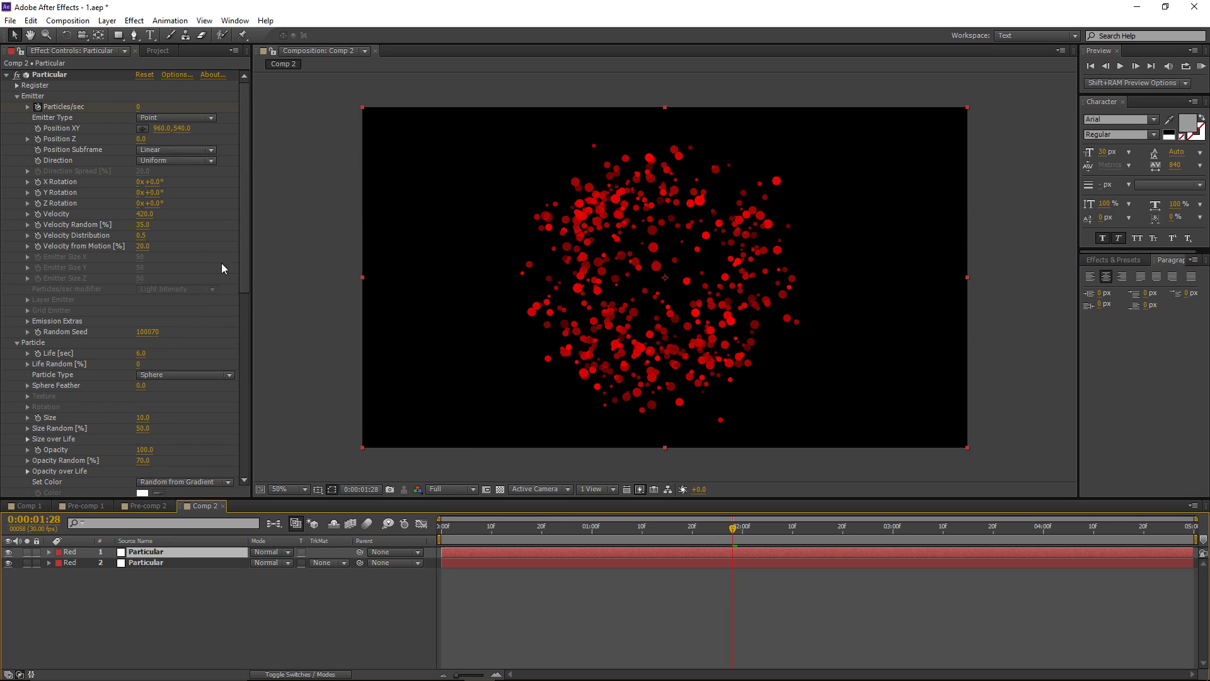
pyautogui.click(136, 21)
pyautogui.moveTo(167, 109)
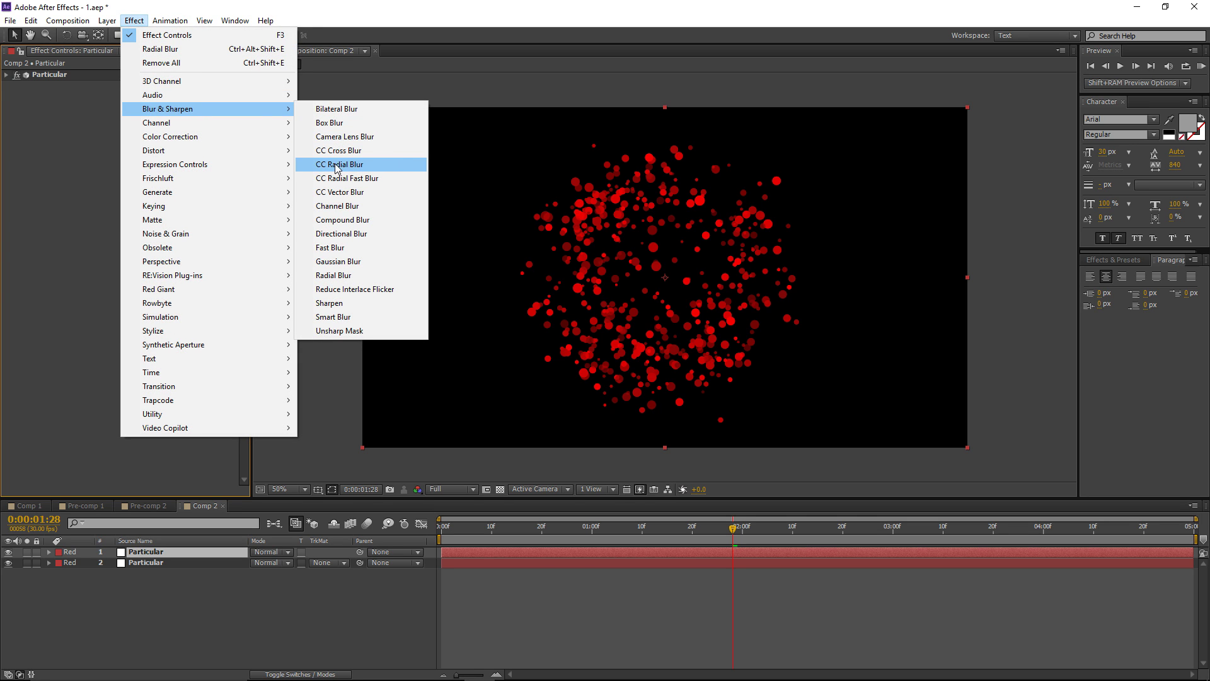
pyautogui.click(386, 165)
# Step: Set the CC Radial Blur type to Fading Zoom with an Amount of 38
pyautogui.click(169, 97)
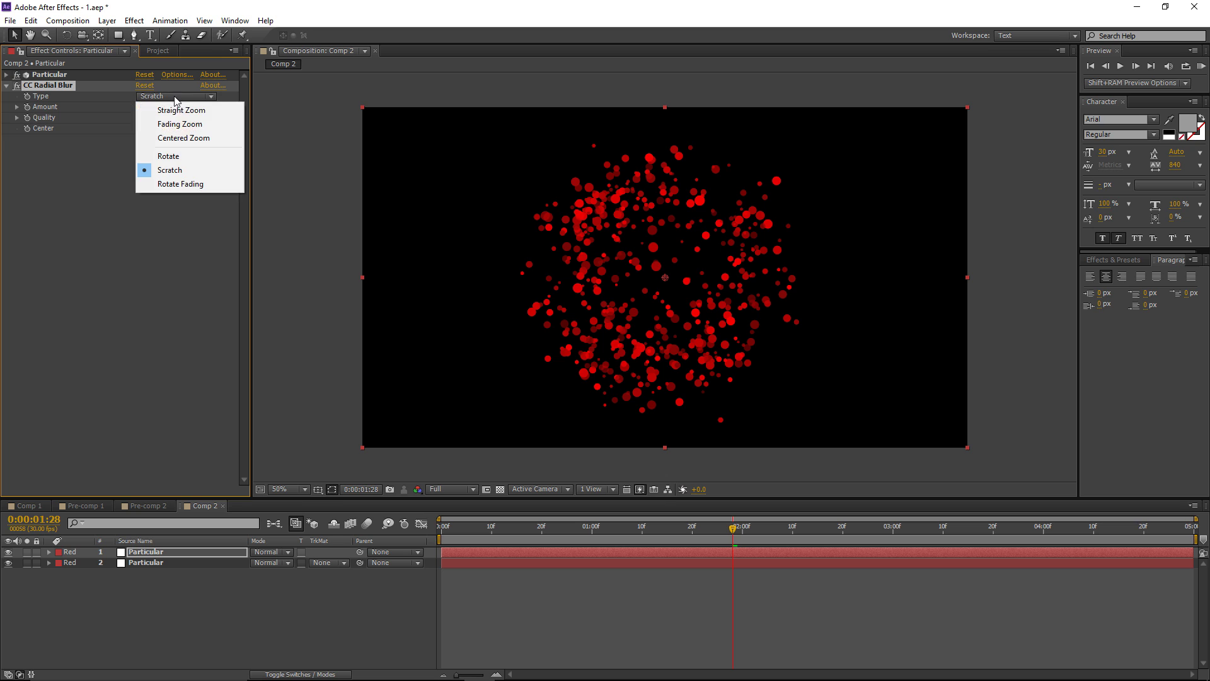
pyautogui.click(194, 125)
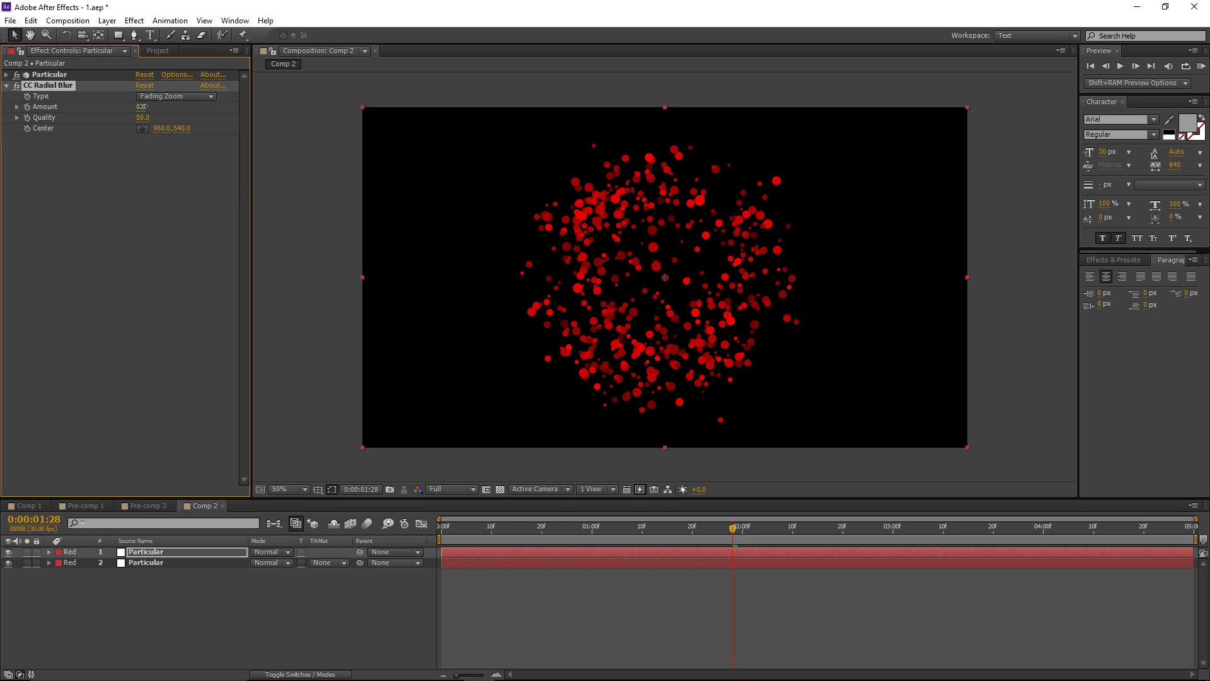
pyautogui.moveTo(156, 106); pyautogui.dragTo(170, 107)
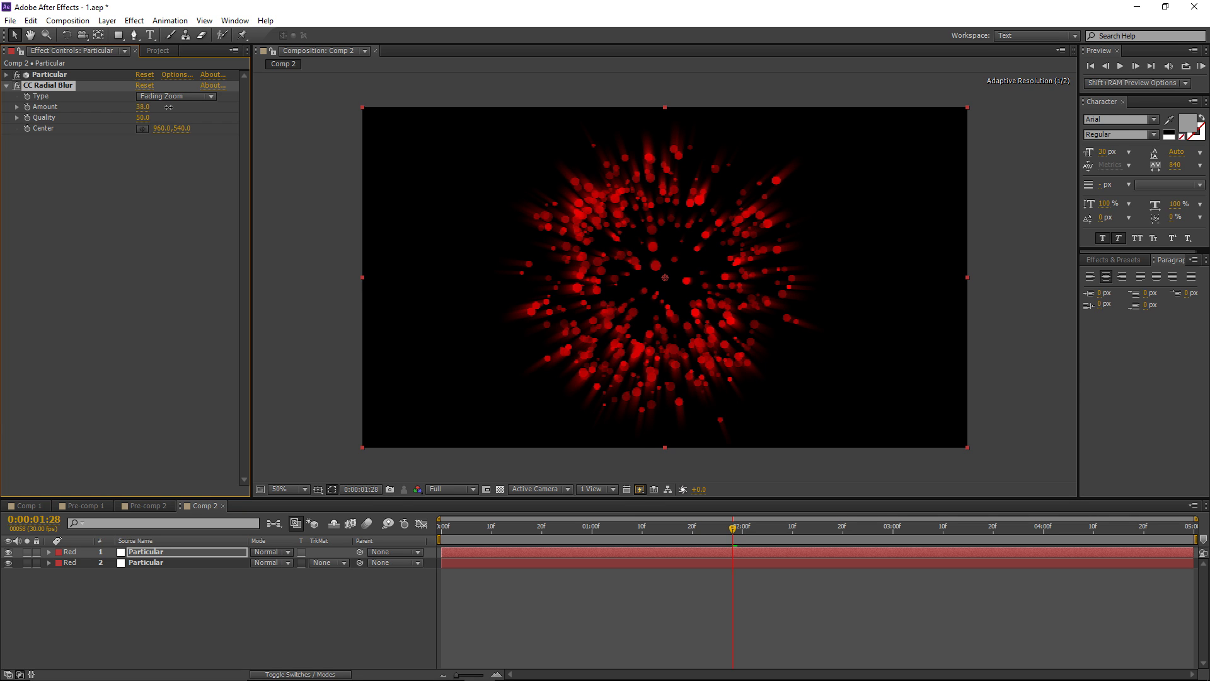
# Step: Change the Random Seed of Particular on the blurred copy so its particles differ from the original layer
pyautogui.click(6, 74)
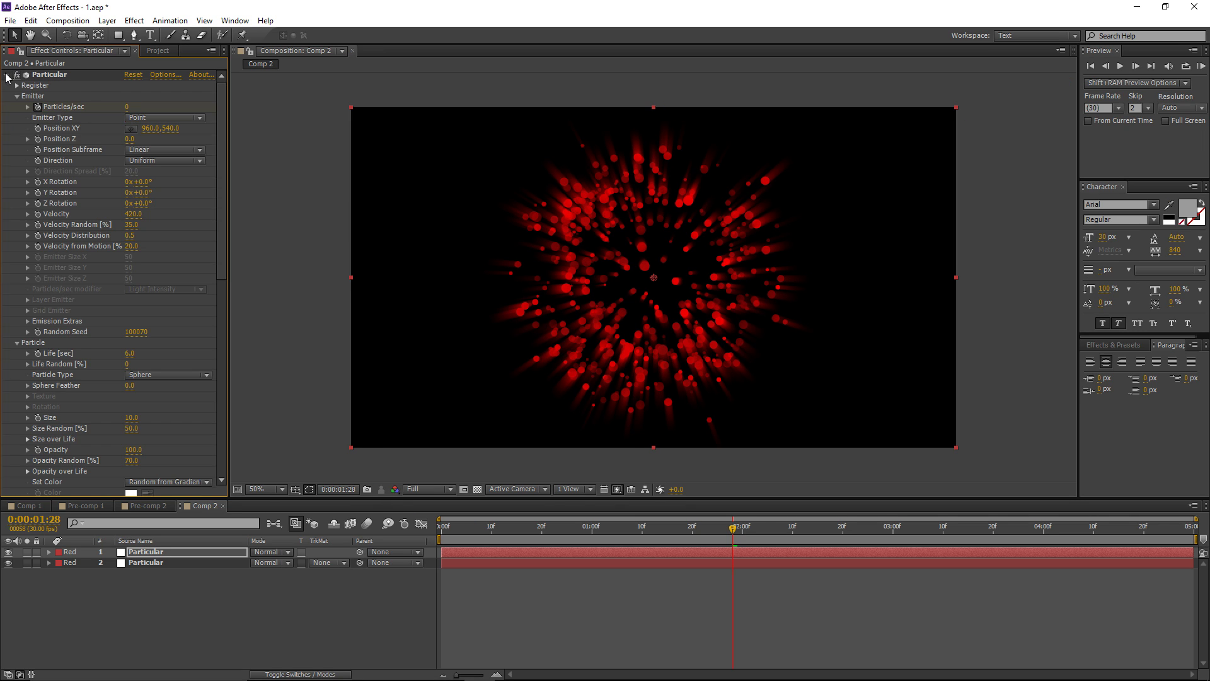
pyautogui.moveTo(141, 340); pyautogui.dragTo(150, 340)
pyautogui.click(6, 74)
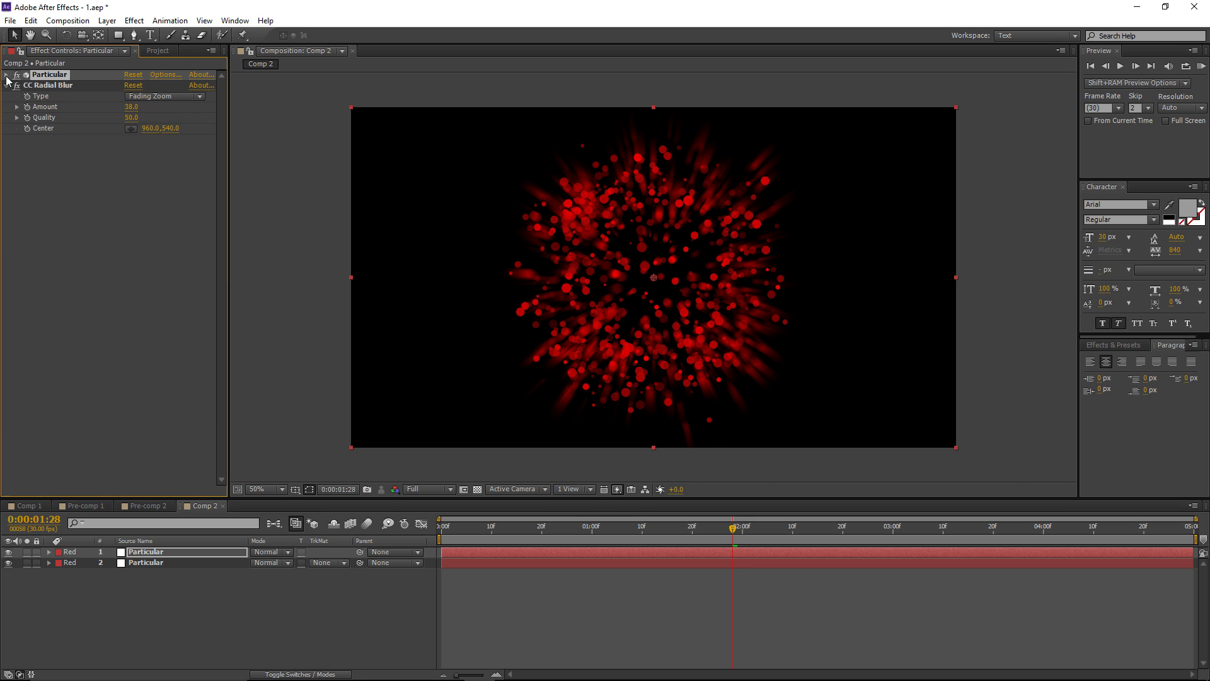
# Step: Add a Curves effect to the blurred Particular copy and raise its Alpha channel curve steeply to make the streaks more solid
pyautogui.click(134, 20)
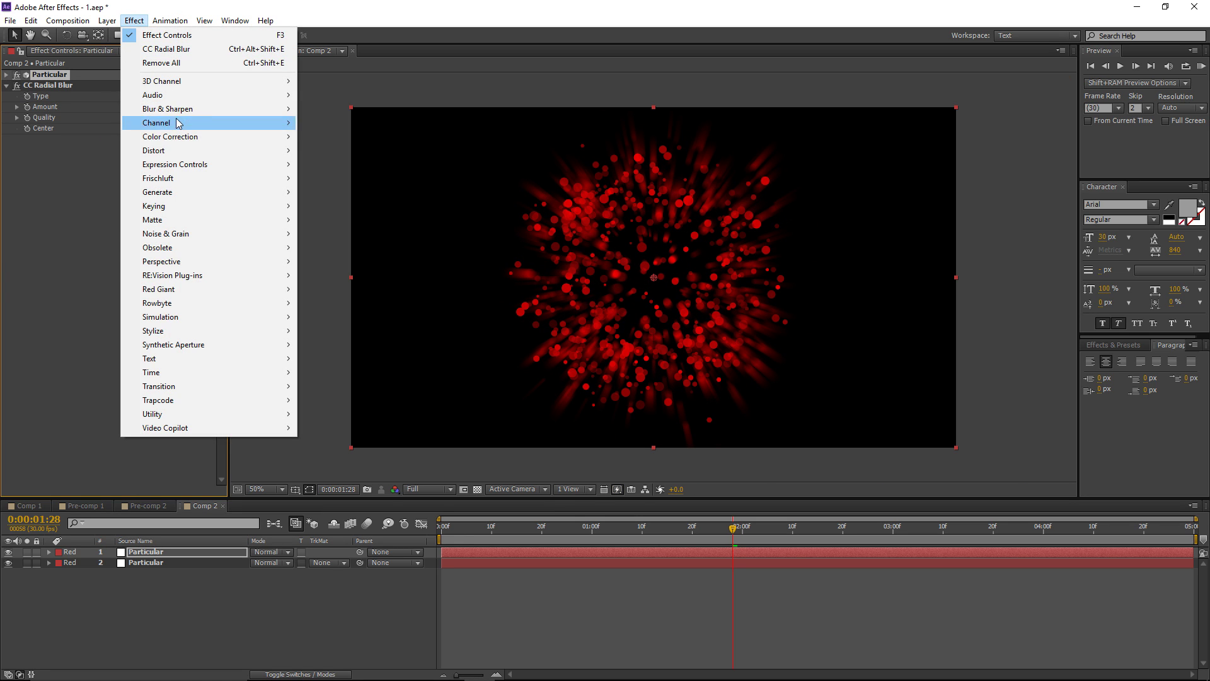
pyautogui.moveTo(180, 137)
pyautogui.click(328, 386)
pyautogui.click(163, 150)
pyautogui.click(175, 219)
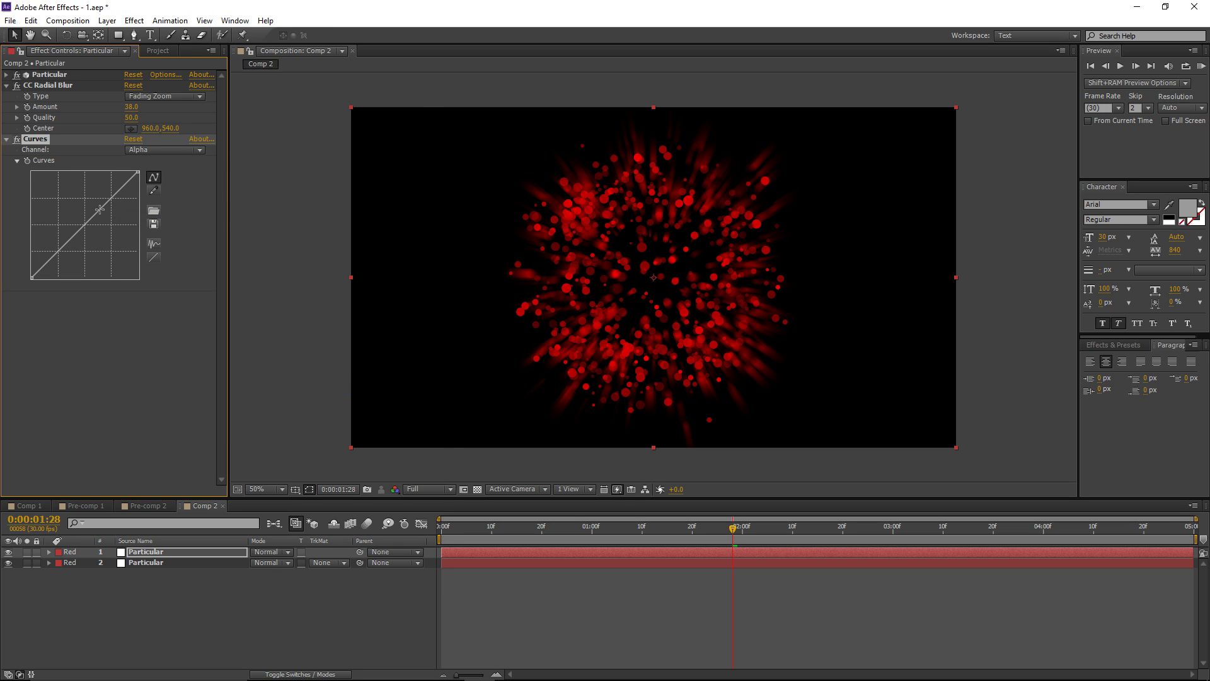
pyautogui.moveTo(99, 209); pyautogui.dragTo(56, 194)
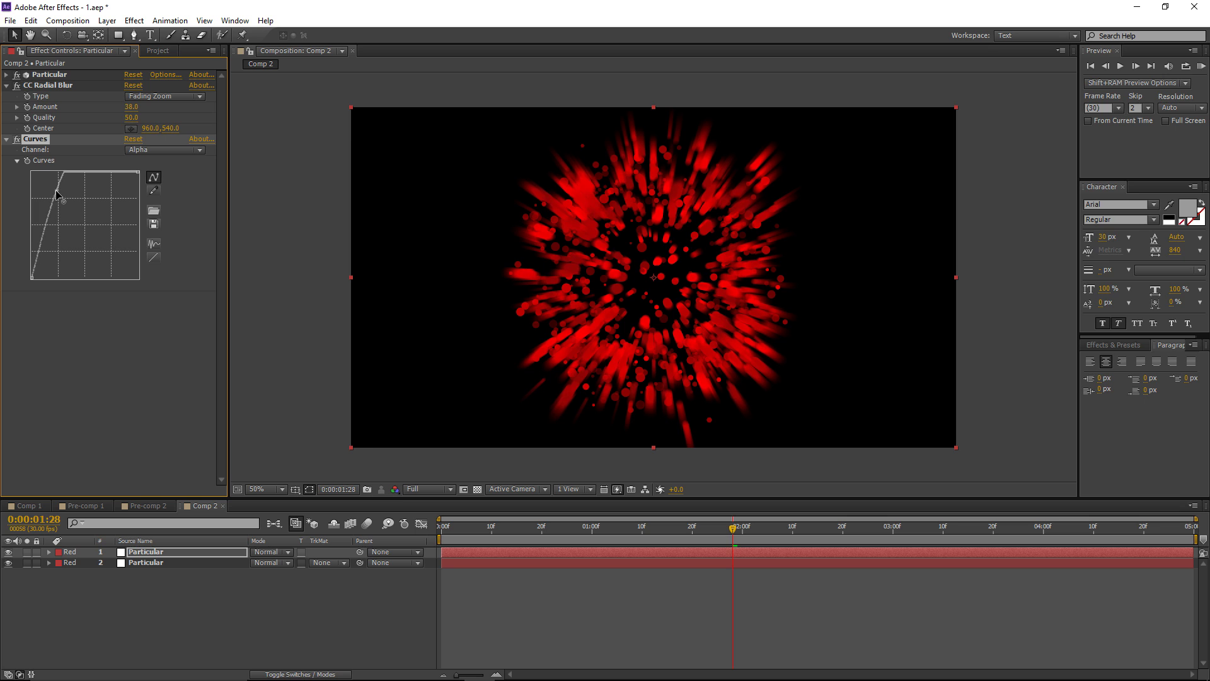
# Step: Play the burst from 0:00:01:08 to 0:00:03:05 and make the Alpha curve slightly less steep
pyautogui.moveTo(749, 536); pyautogui.dragTo(632, 537)
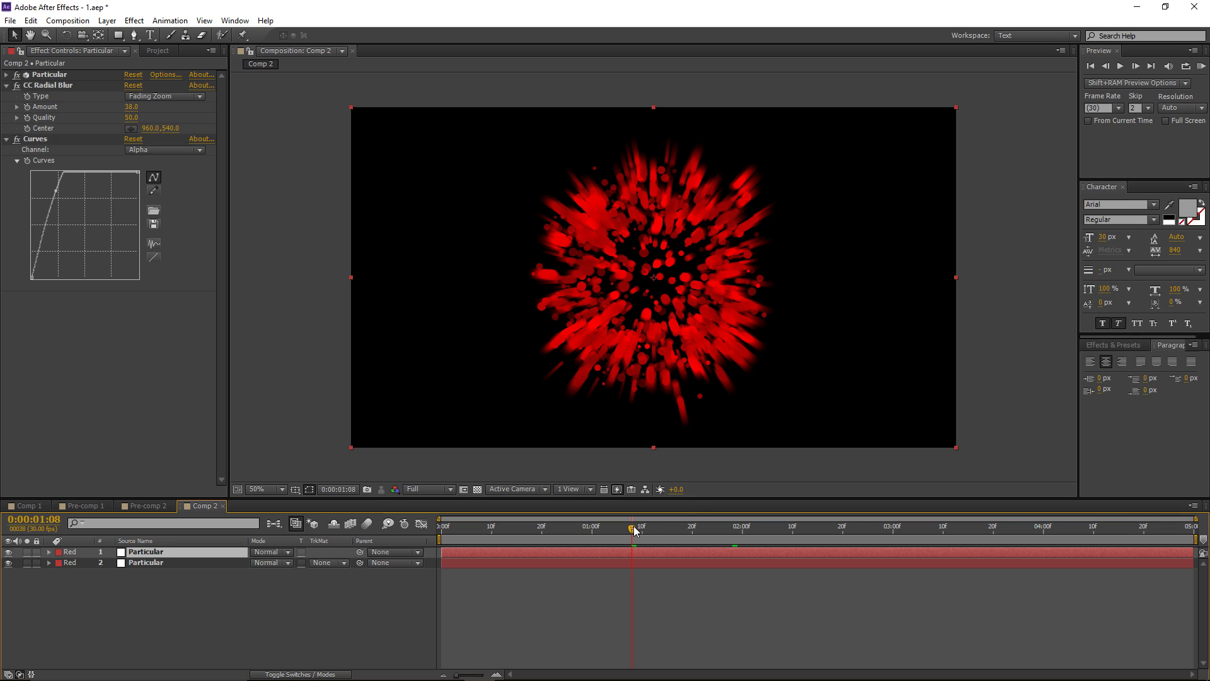
pyautogui.press('space')
pyautogui.press('space')
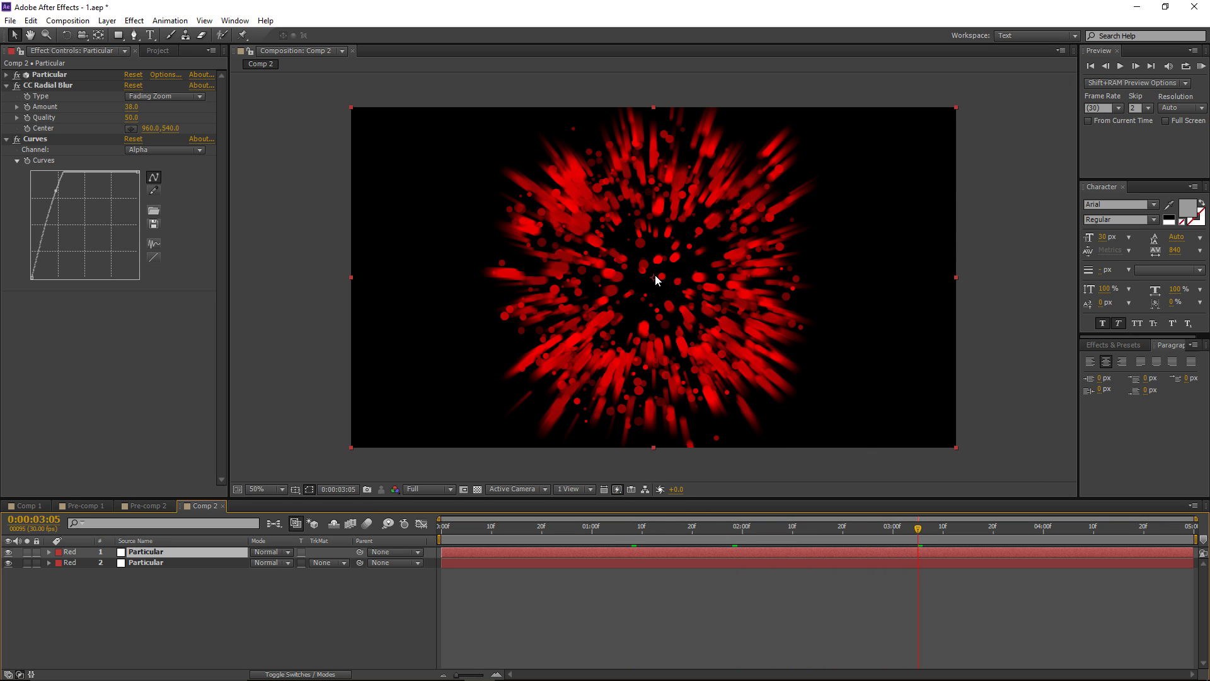
pyautogui.click(56, 191)
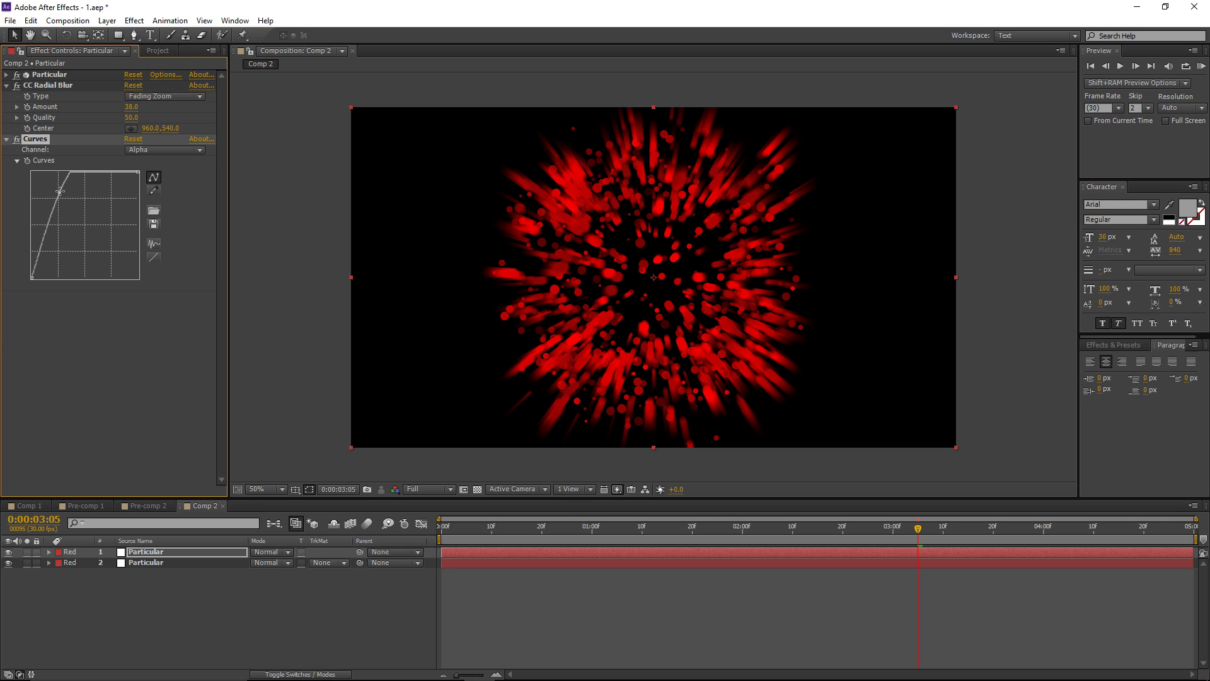
# Step: Set Particles/sec of the blurred copy to 7500 at 0:00:00:00 and scrub the burst to 0:00:02:24
pyautogui.click(7, 75)
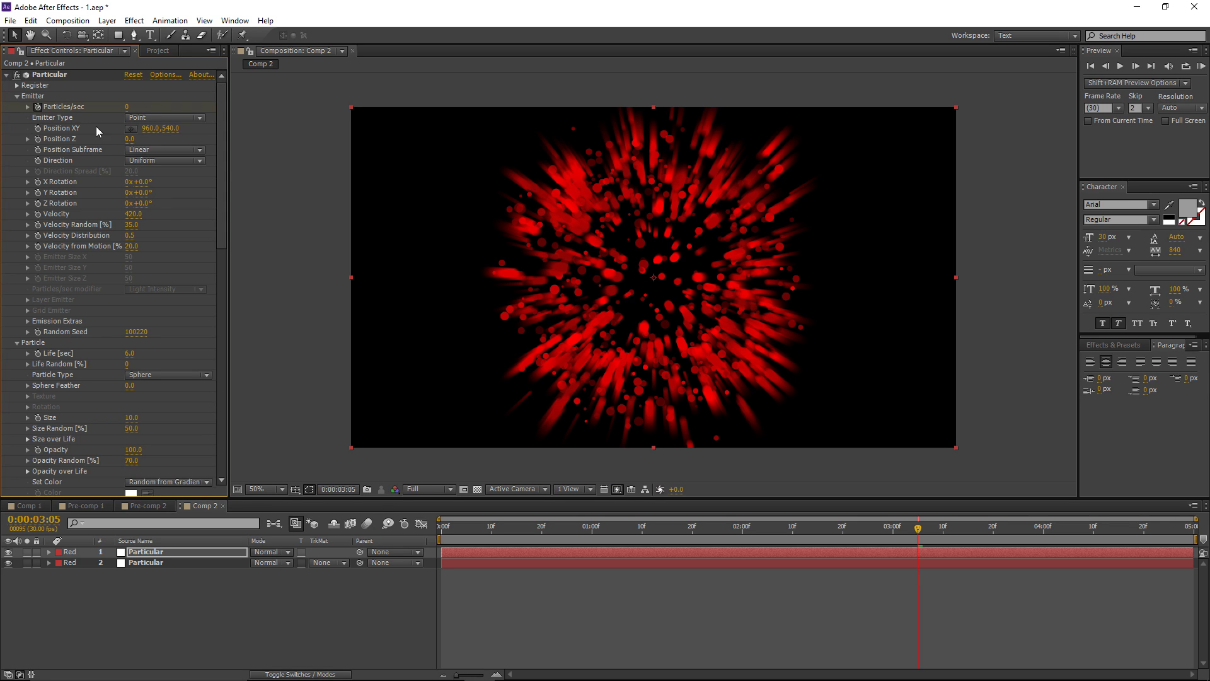
pyautogui.moveTo(464, 540); pyautogui.dragTo(449, 540)
pyautogui.click(134, 107)
pyautogui.write('7500')
pyautogui.press('Return')
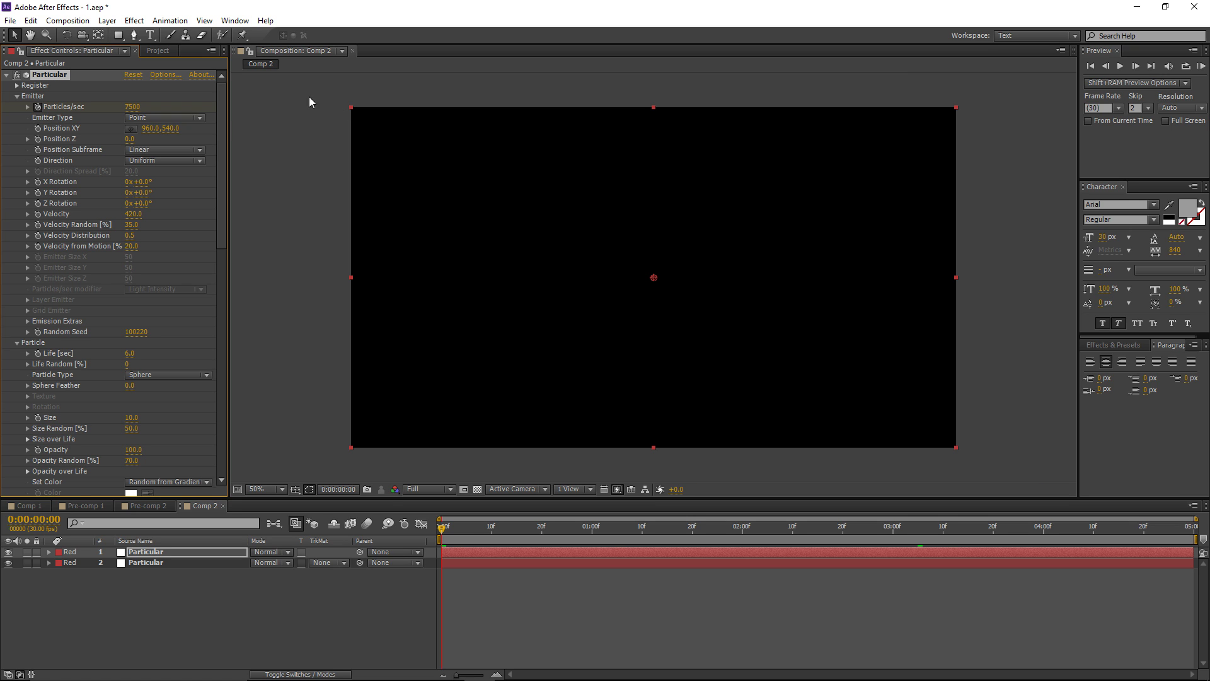
pyautogui.moveTo(446, 538); pyautogui.dragTo(777, 555)
pyautogui.moveTo(864, 552)
pyautogui.mouseDown()
pyautogui.moveTo(917, 554)
pyautogui.moveTo(863, 556)
pyautogui.mouseUp()
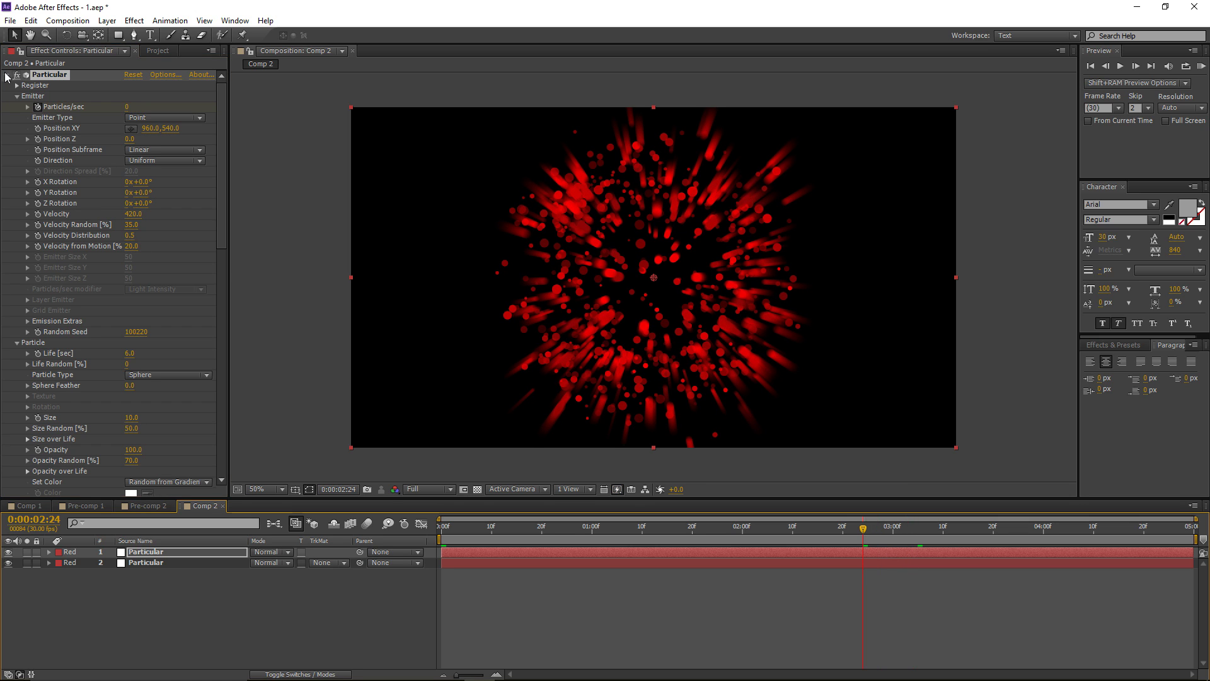
# Step: Steepen the blurred copy's Alpha curve slightly and deselect the layer
pyautogui.click(7, 74)
pyautogui.moveTo(59, 190); pyautogui.dragTo(56, 189)
pyautogui.click(641, 610)
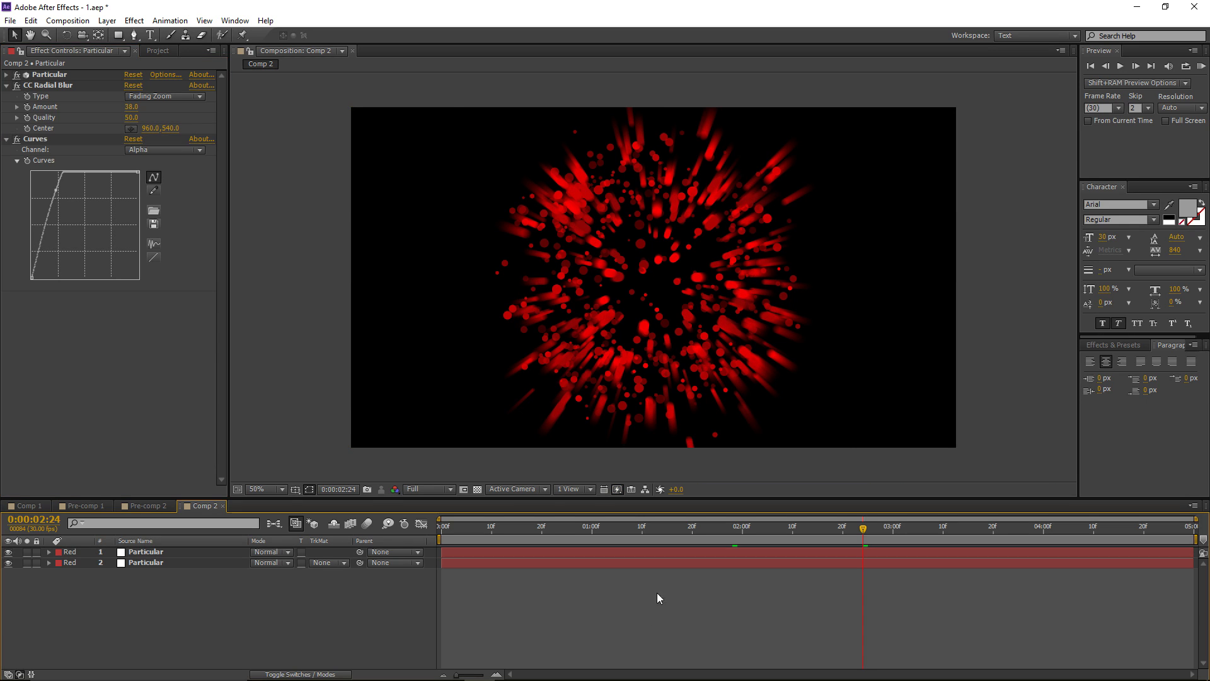
# Step: Create an adjustment layer above both Particular layers and apply Roughen Edges to it
pyautogui.click(107, 20)
pyautogui.moveTo(116, 37)
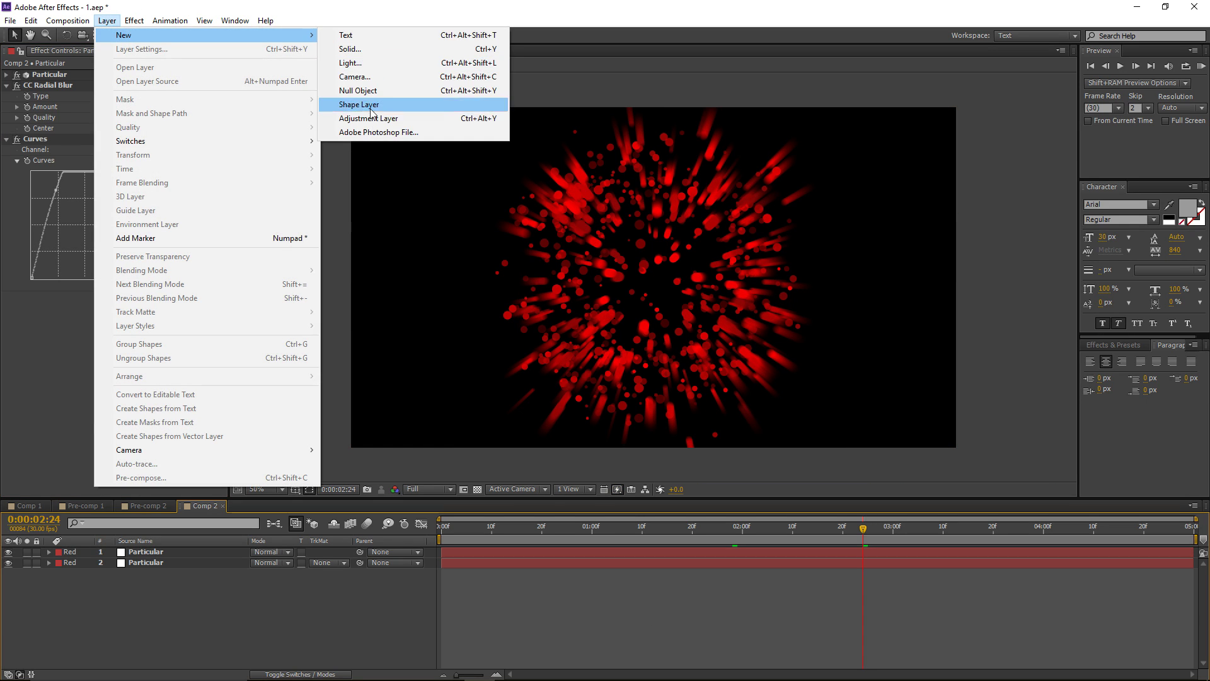
pyautogui.click(368, 118)
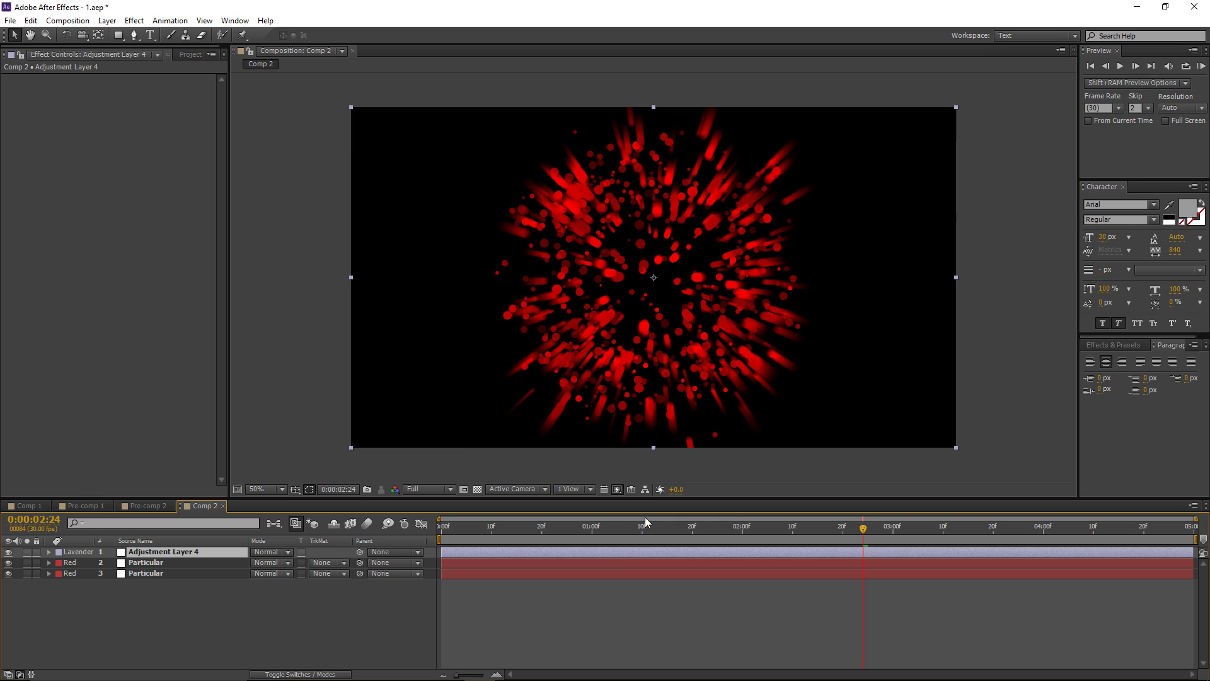
pyautogui.click(134, 21)
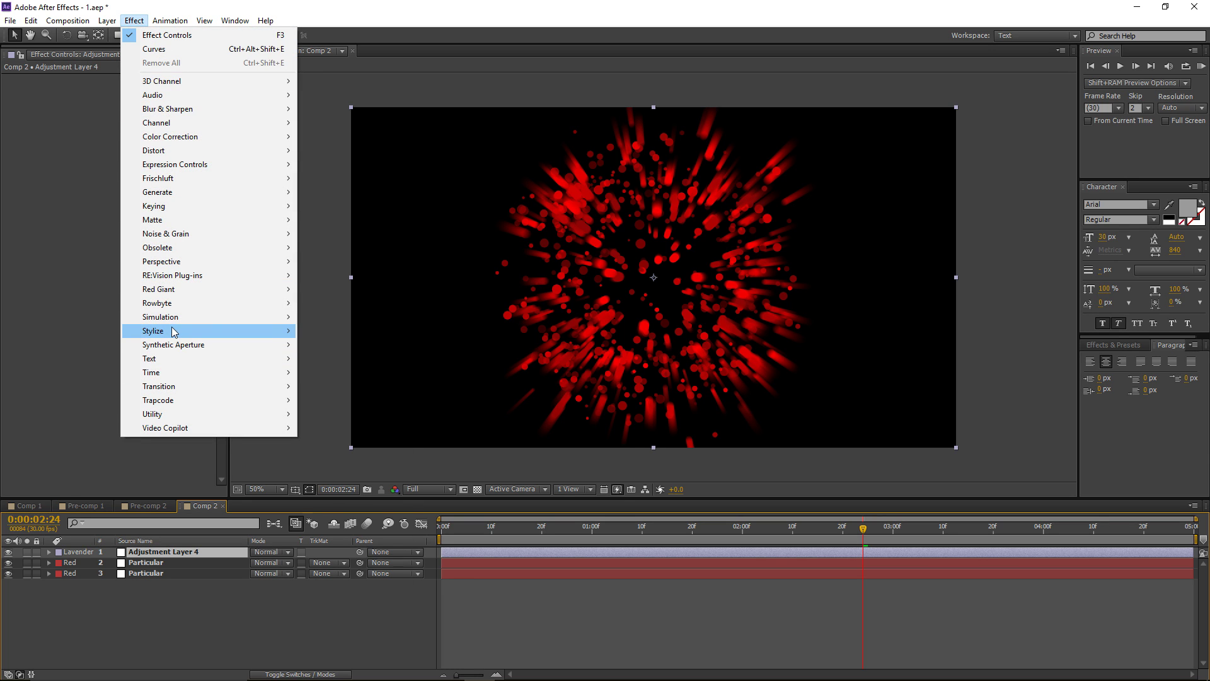
pyautogui.moveTo(174, 331)
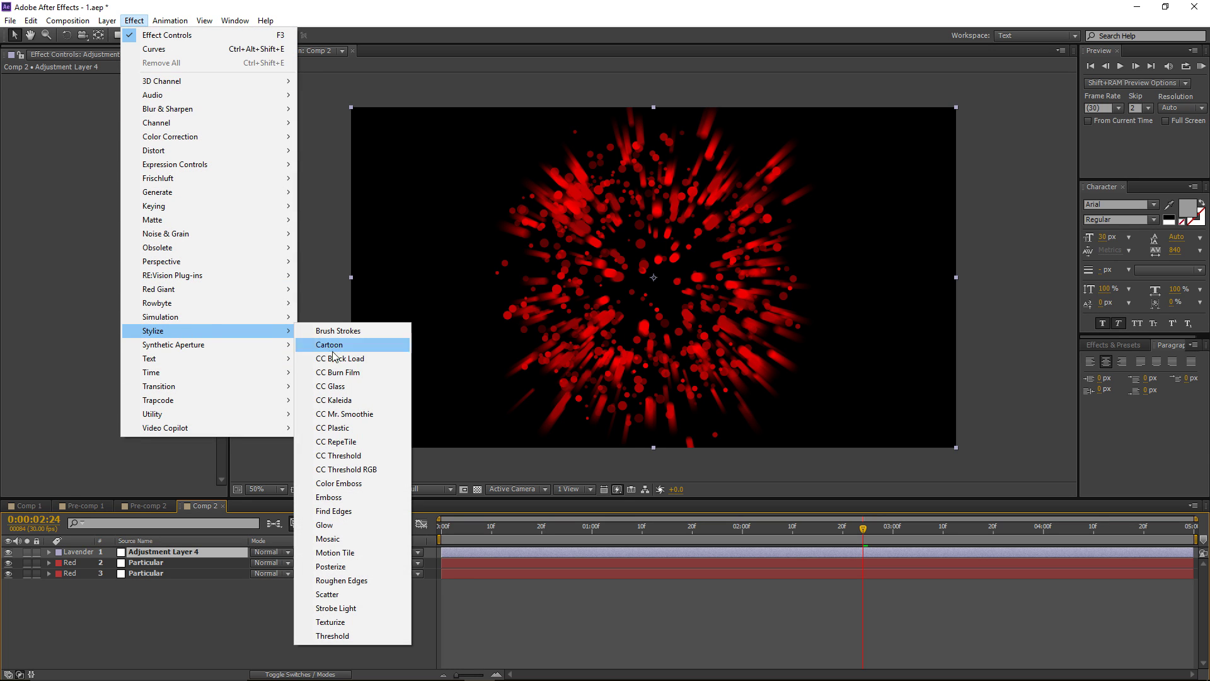
pyautogui.click(356, 585)
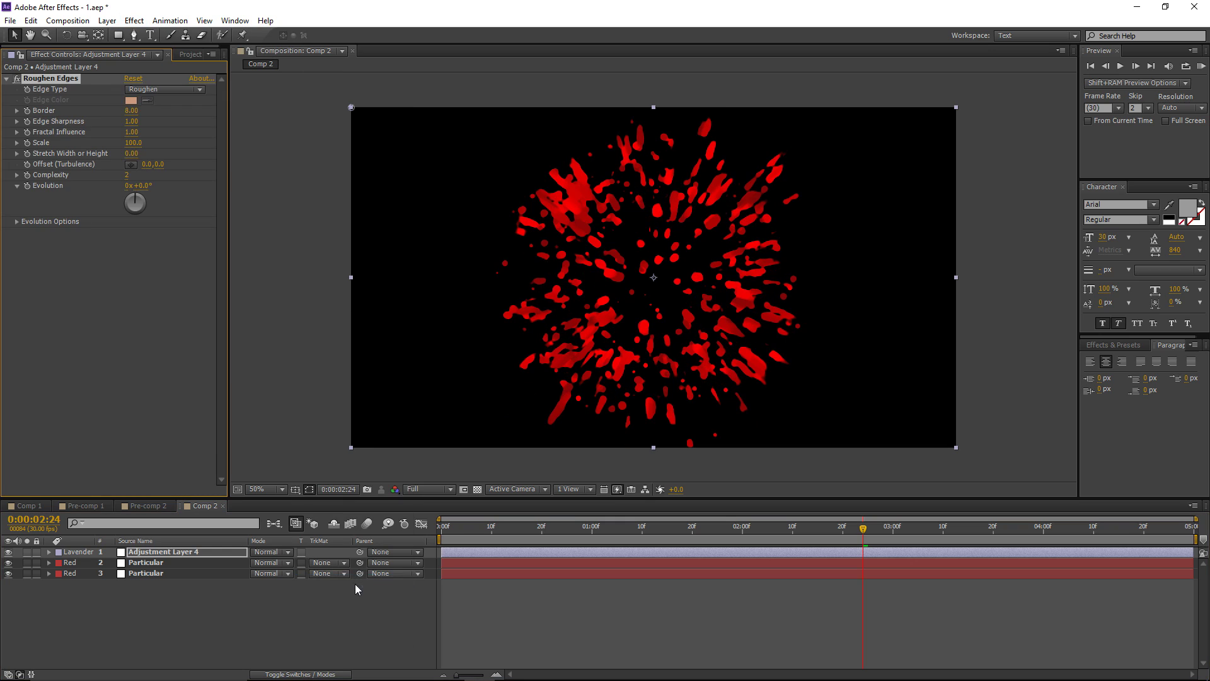
# Step: Set the Roughen Edges type to Spiky with a Border of 10 and a Scale of 200
pyautogui.click(133, 111)
pyautogui.click(81, 297)
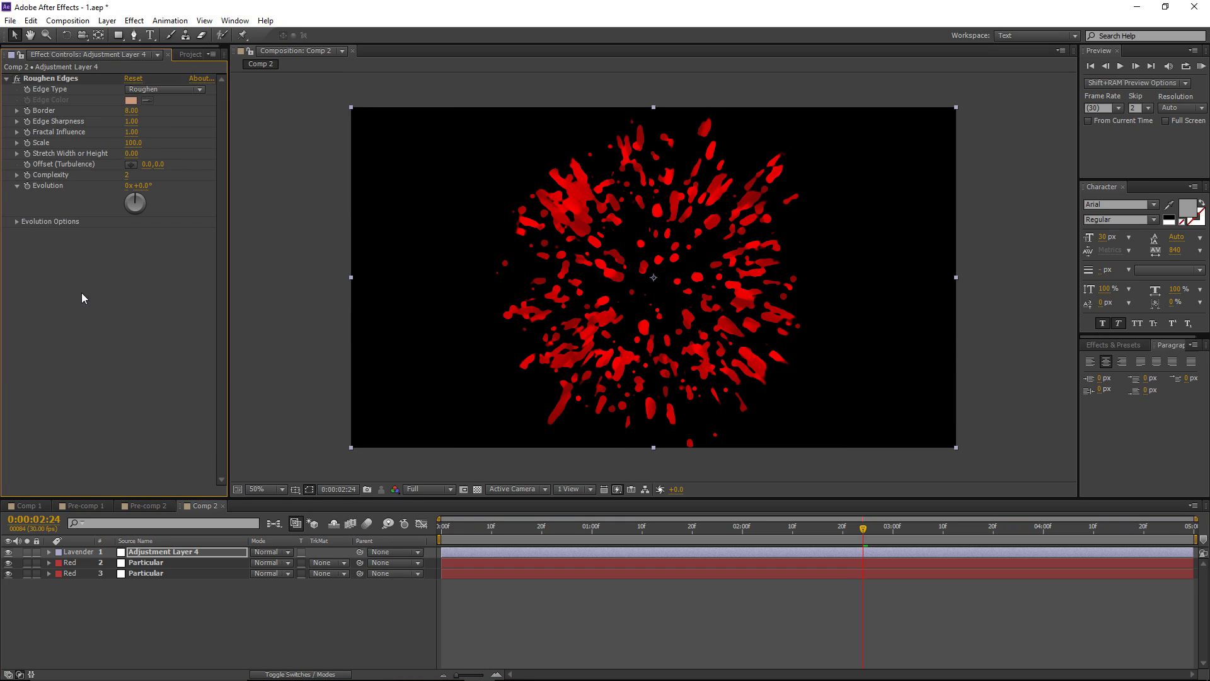
pyautogui.click(153, 90)
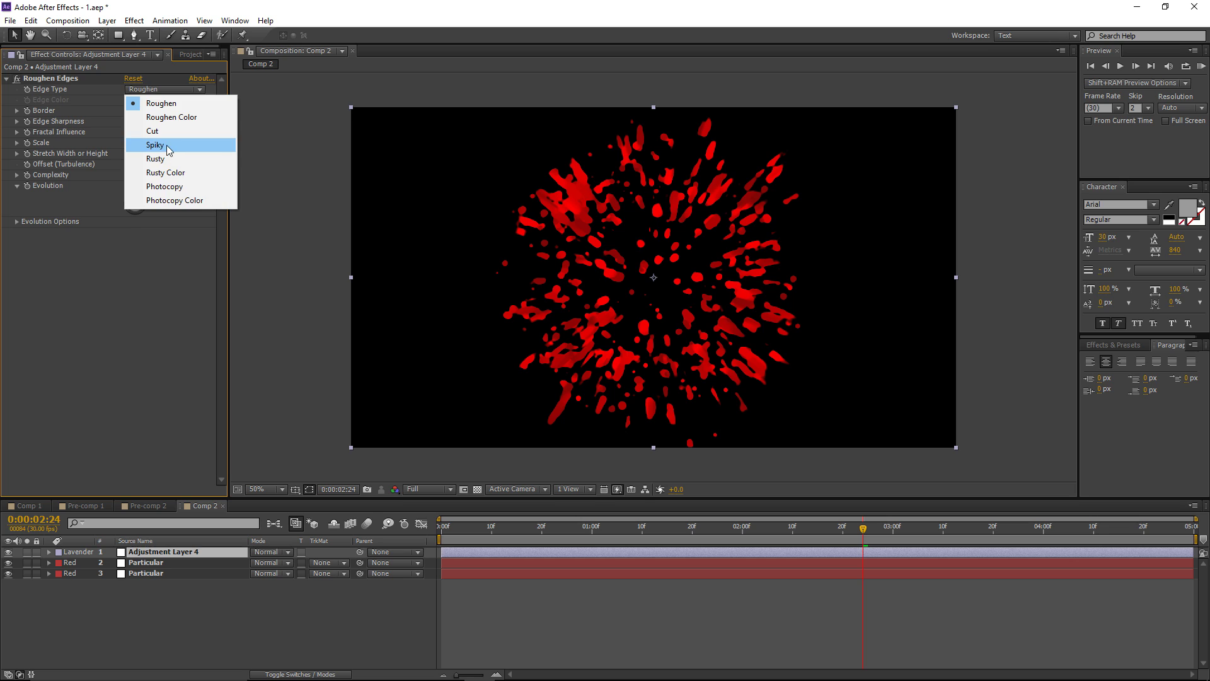
pyautogui.click(155, 144)
pyautogui.click(134, 112)
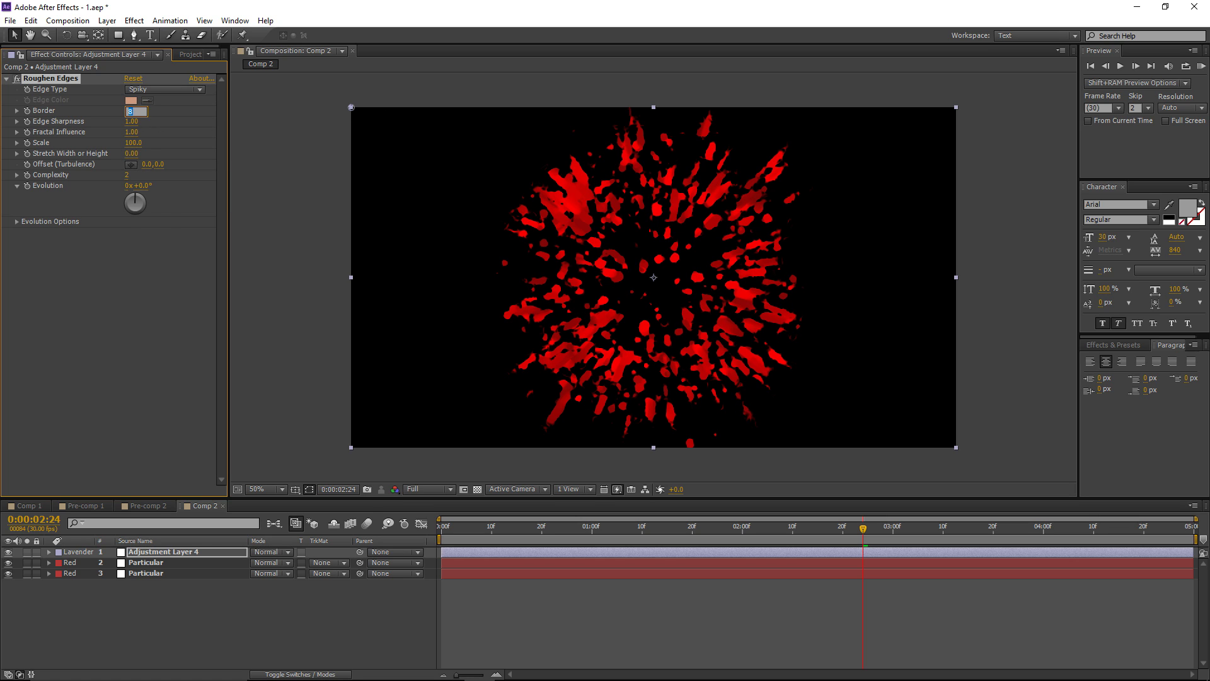
pyautogui.press('Return')
pyautogui.moveTo(141, 151); pyautogui.dragTo(183, 145)
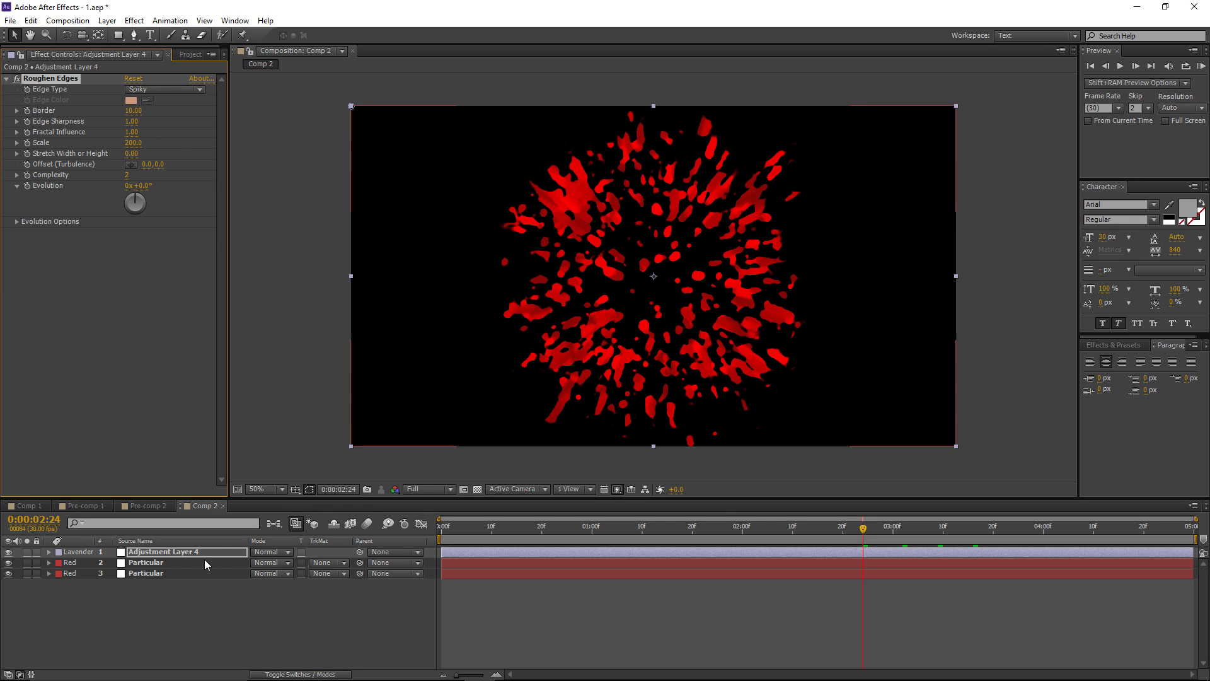
# Step: Set the CC Radial Blur Amount on the blurred Particular layer to 60
pyautogui.click(155, 567)
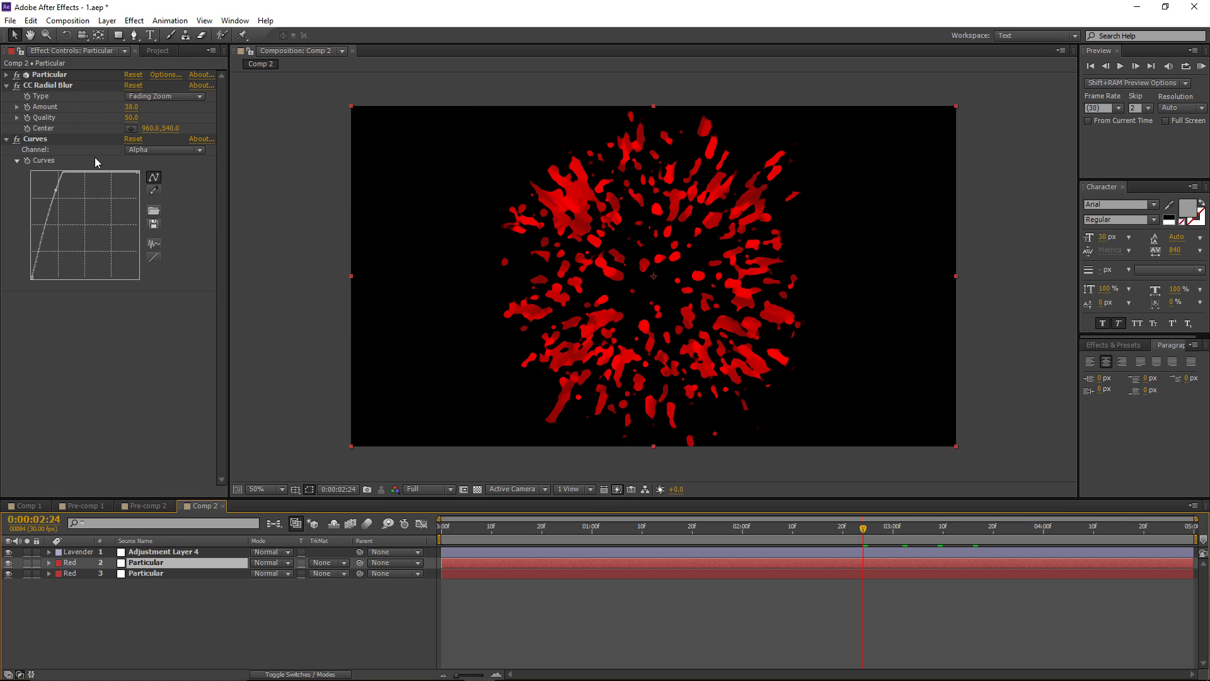
pyautogui.click(48, 88)
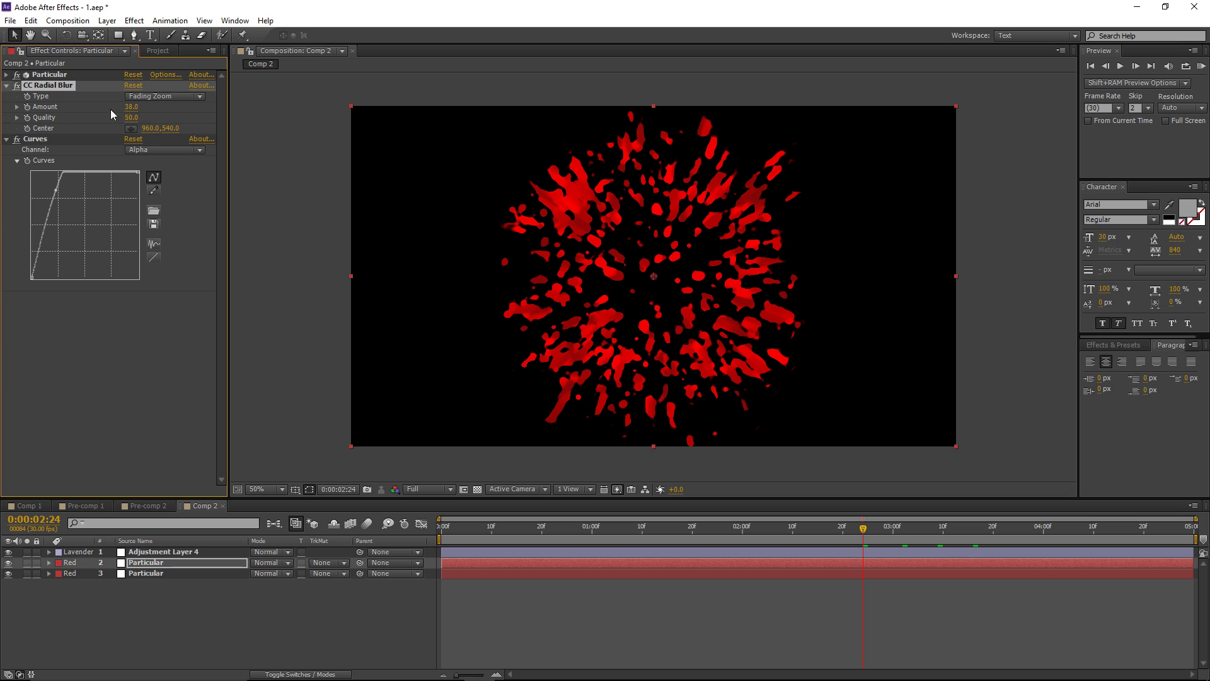
pyautogui.click(131, 106)
pyautogui.write('60')
pyautogui.press('Return')
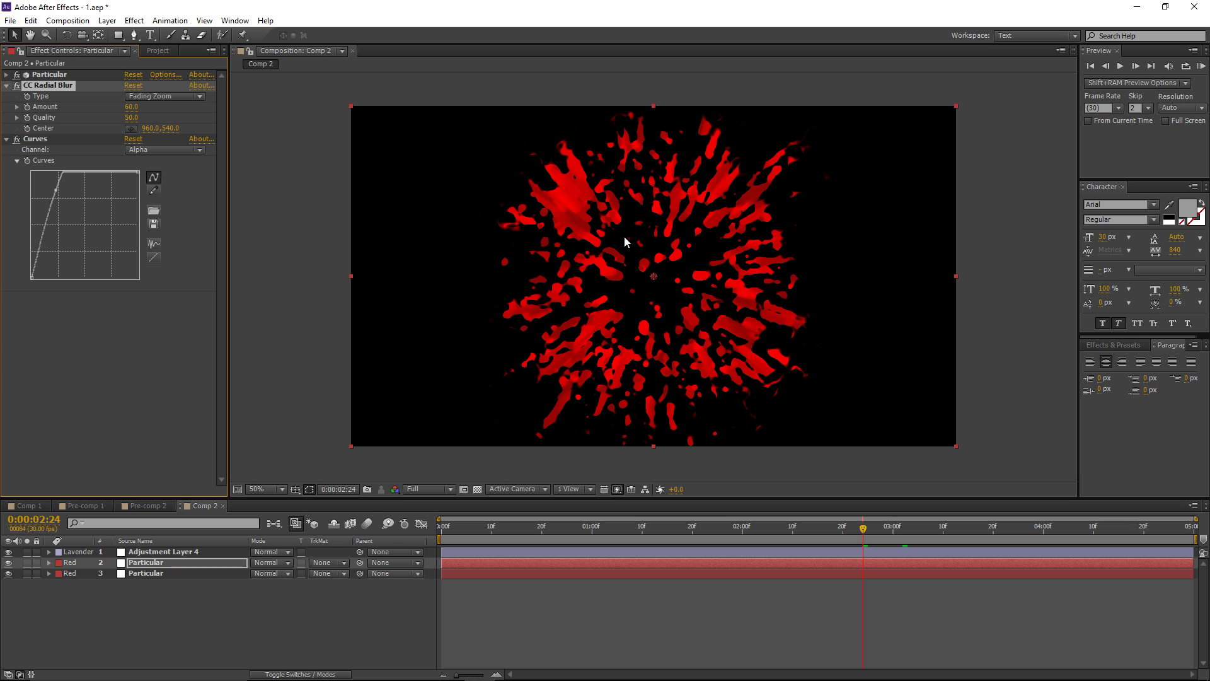
pyautogui.click(639, 592)
# Step: Apply CC Glass to the adjustment layer after Roughen Edges
pyautogui.click(176, 553)
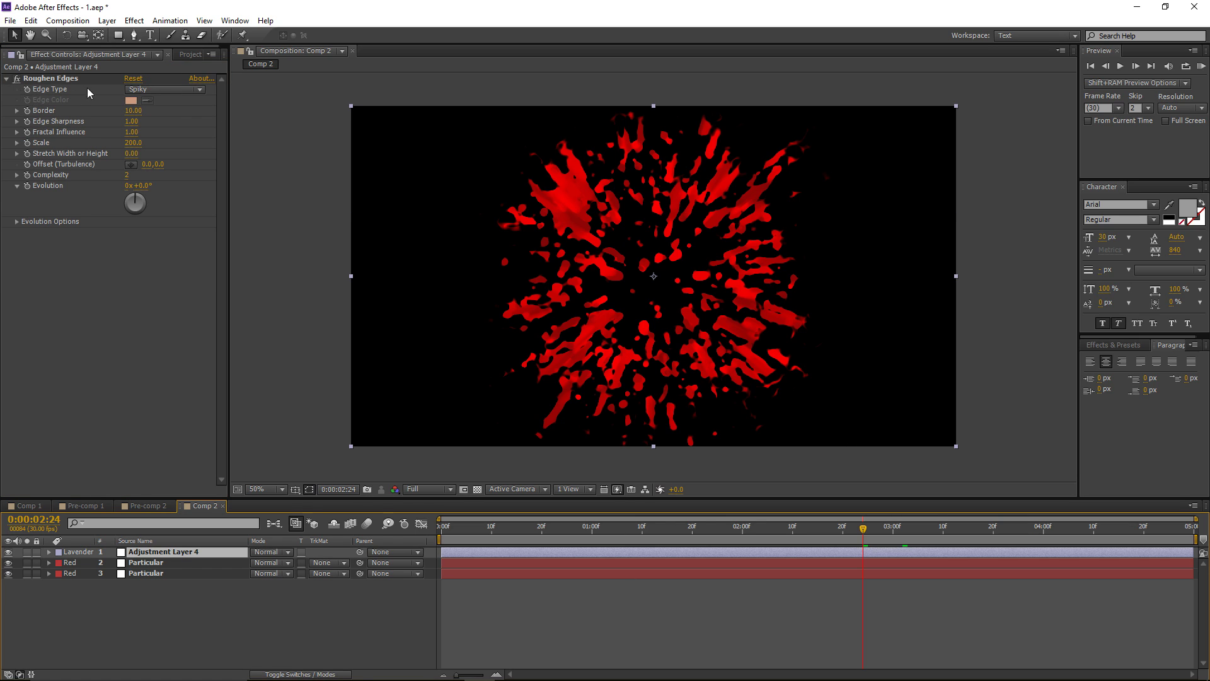
pyautogui.click(51, 78)
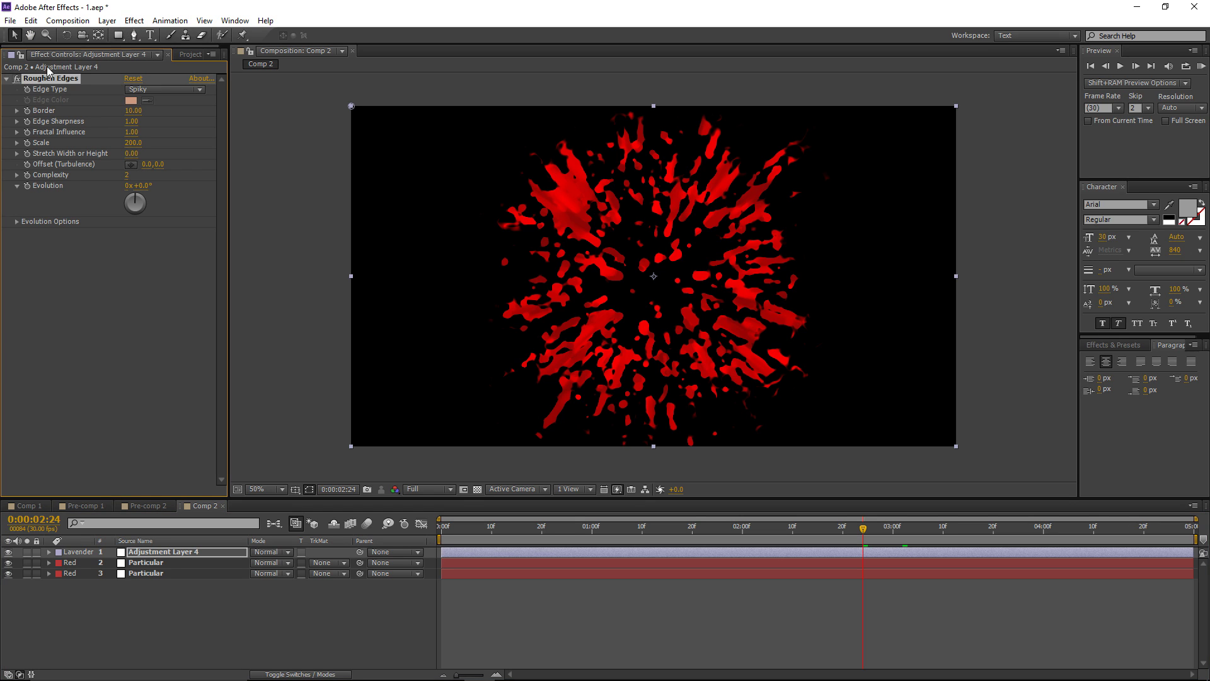
pyautogui.click(140, 21)
pyautogui.moveTo(237, 333)
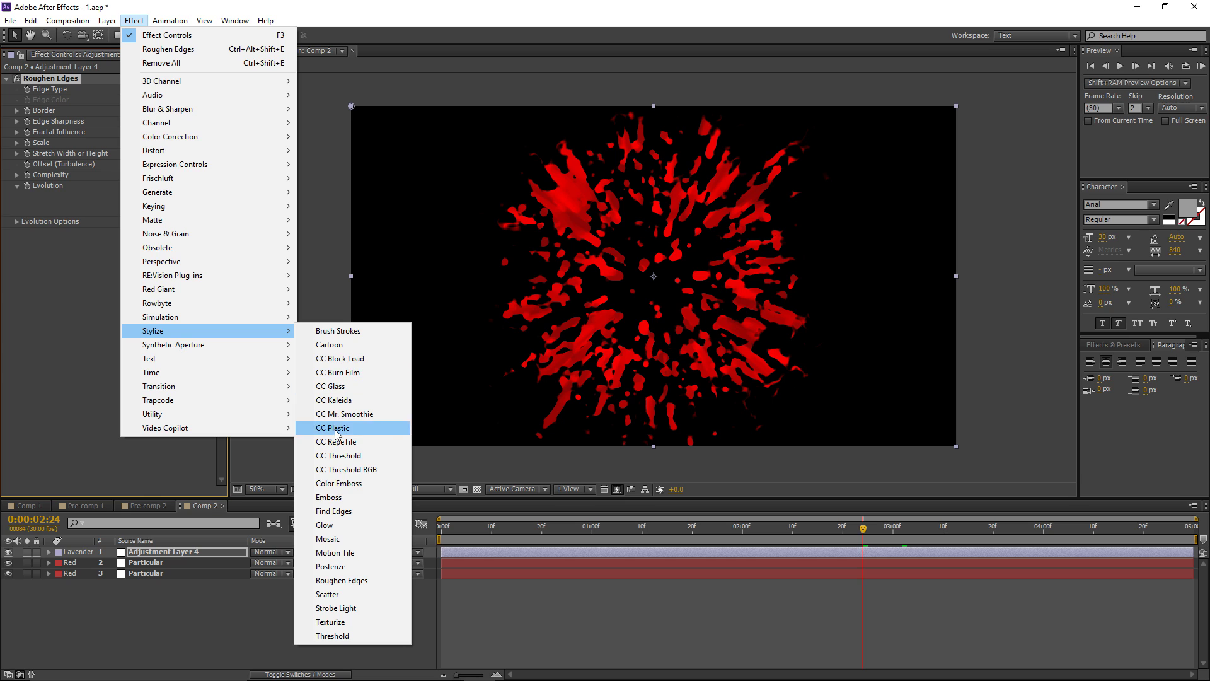
pyautogui.click(340, 386)
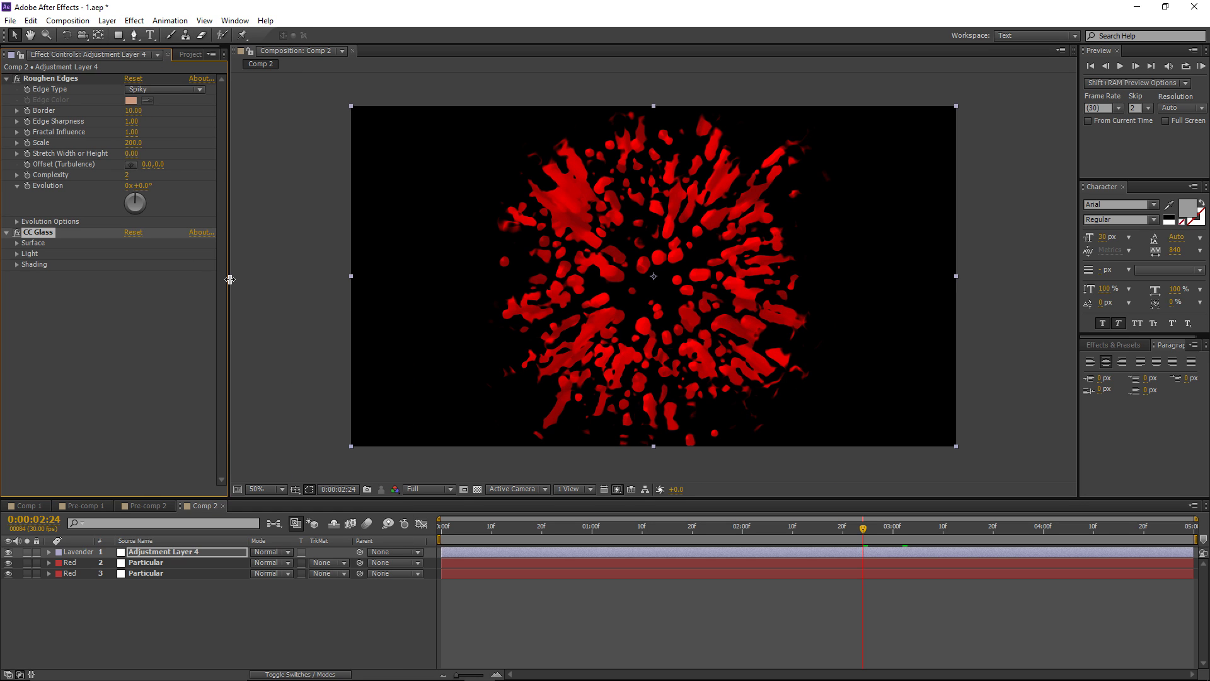
# Step: Set the CC Glass surface to Softness 15, Height 10 and Displacement -100
pyautogui.click(16, 243)
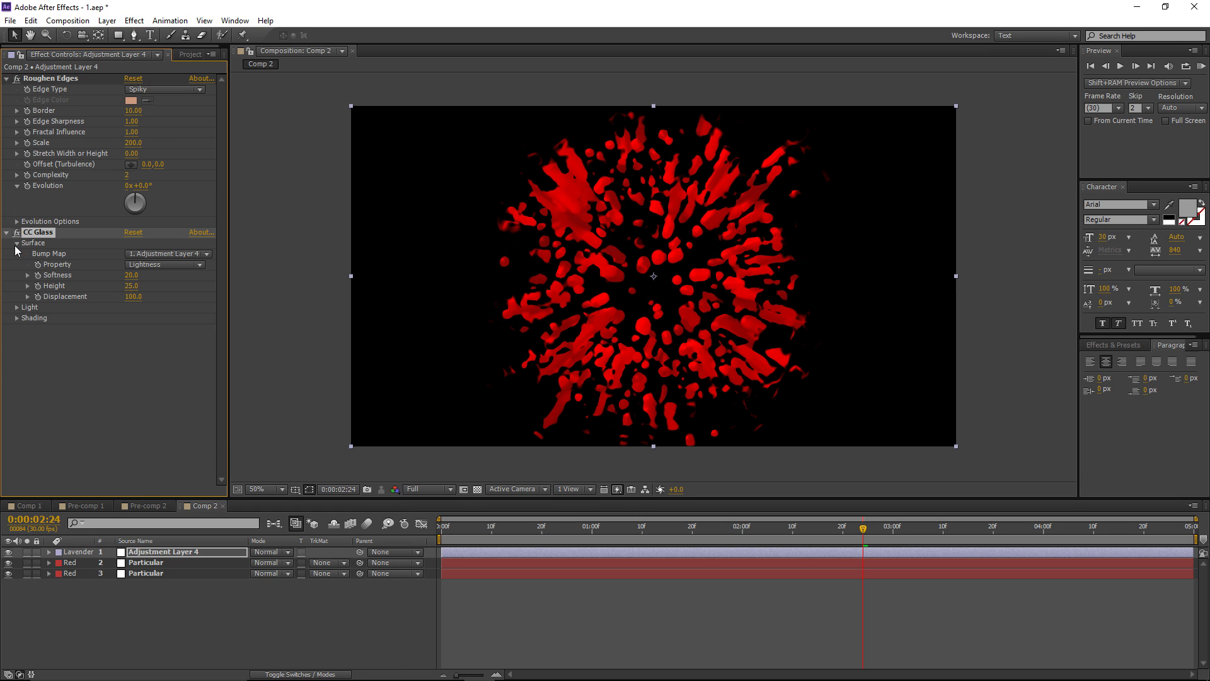
pyautogui.click(130, 277)
pyautogui.write('15')
pyautogui.press('Tab')
pyautogui.write('10')
pyautogui.press('Return')
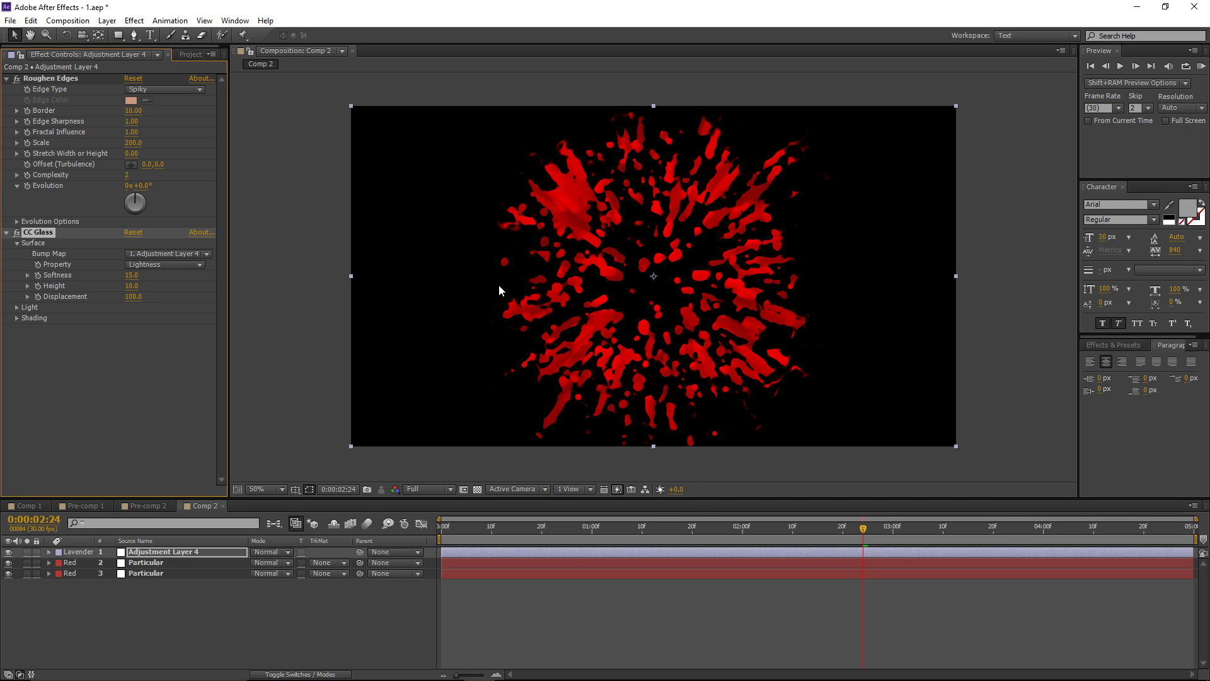
pyautogui.click(131, 296)
pyautogui.write('-100')
pyautogui.press('Return')
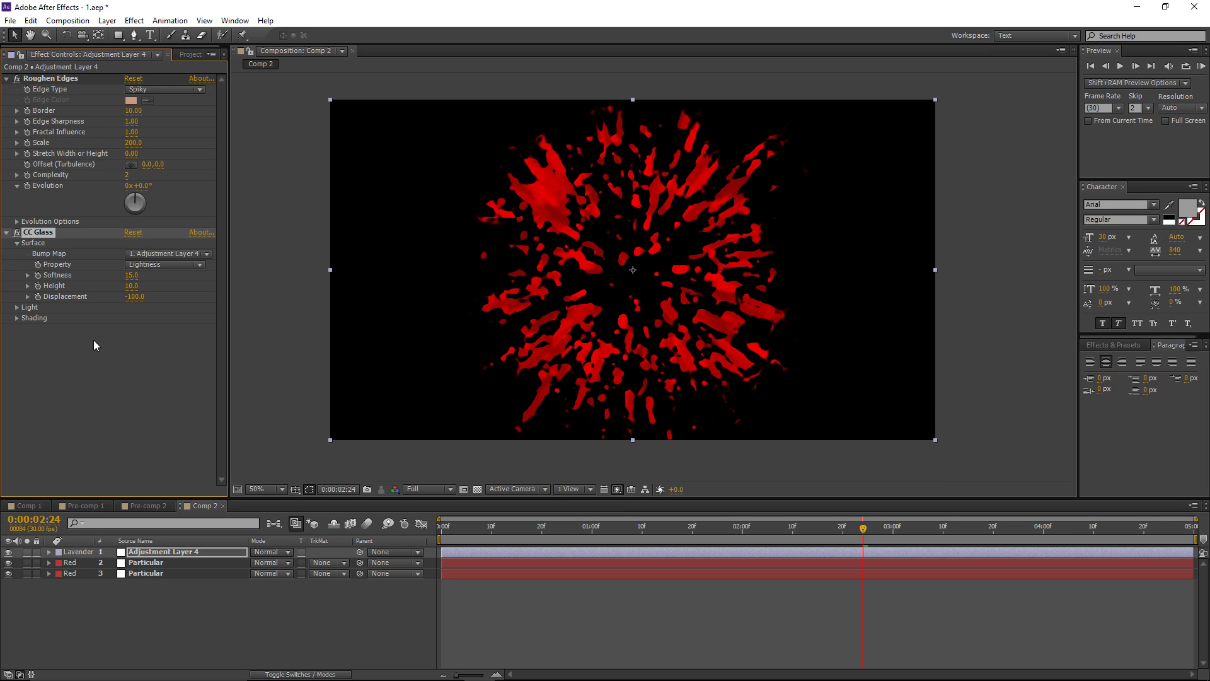
# Step: Duplicate CC Glass and set the copy's surface Height to 15 and Displacement to 100
pyautogui.hotkey('ctrl', 'd')
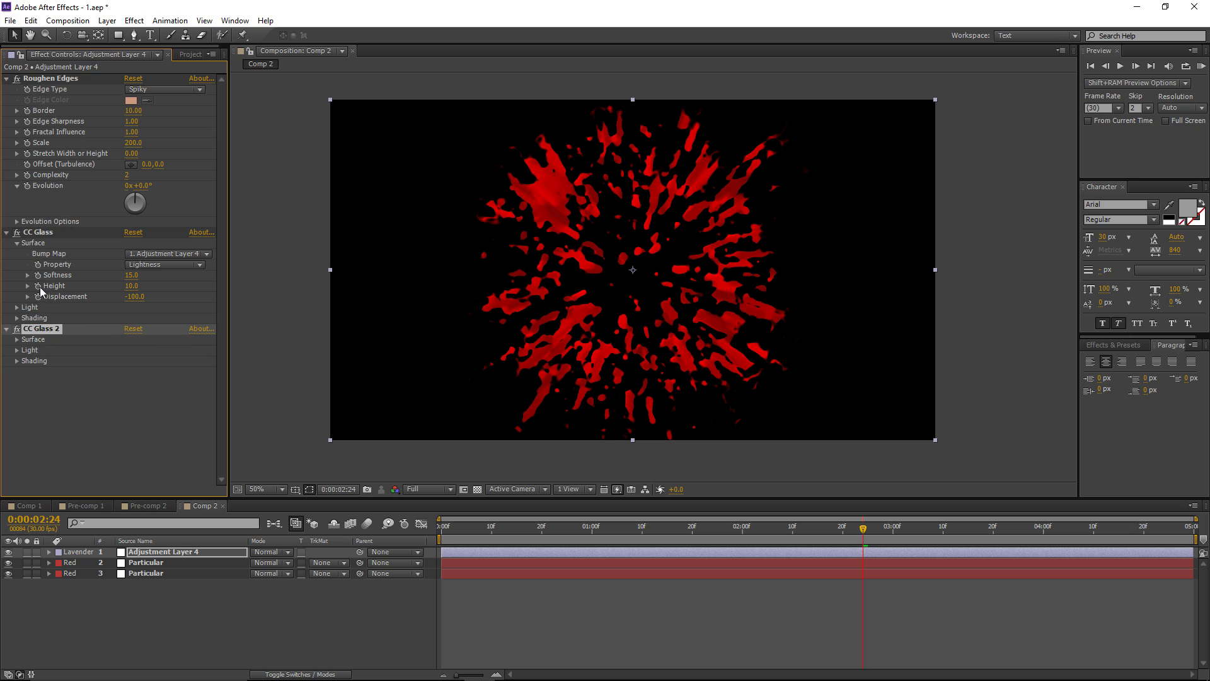
pyautogui.click(17, 339)
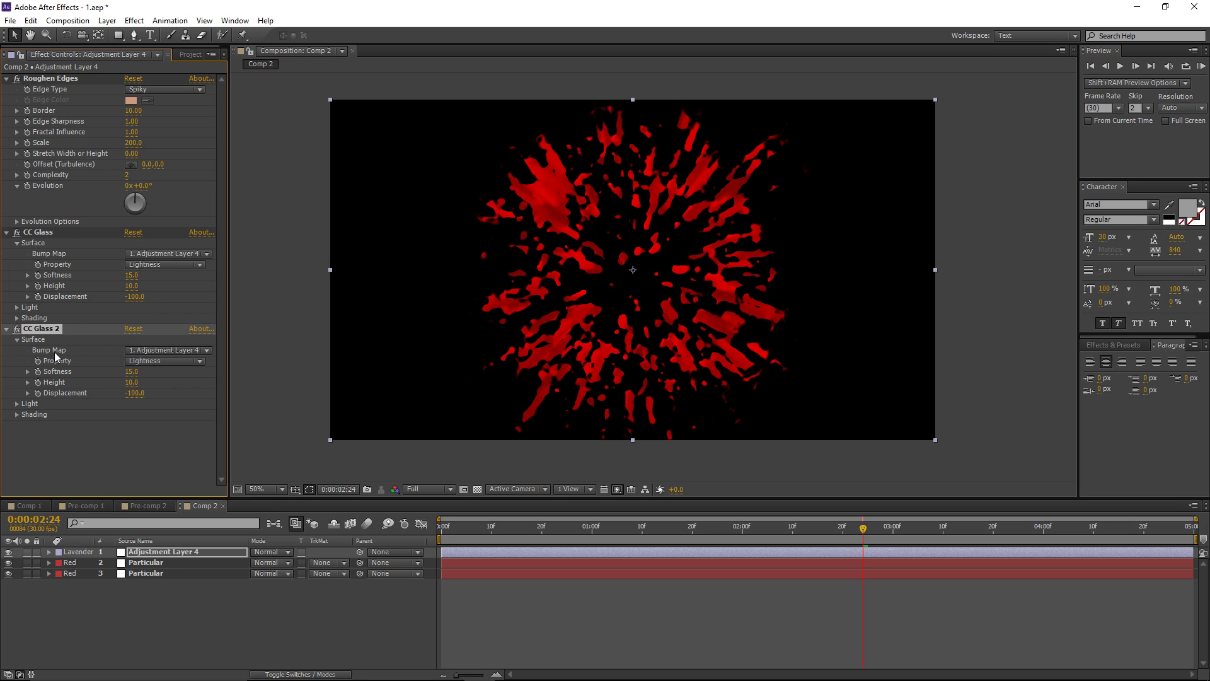
pyautogui.click(133, 381)
pyautogui.write('15')
pyautogui.press('Return')
pyautogui.click(141, 391)
pyautogui.write('100')
pyautogui.press('Return')
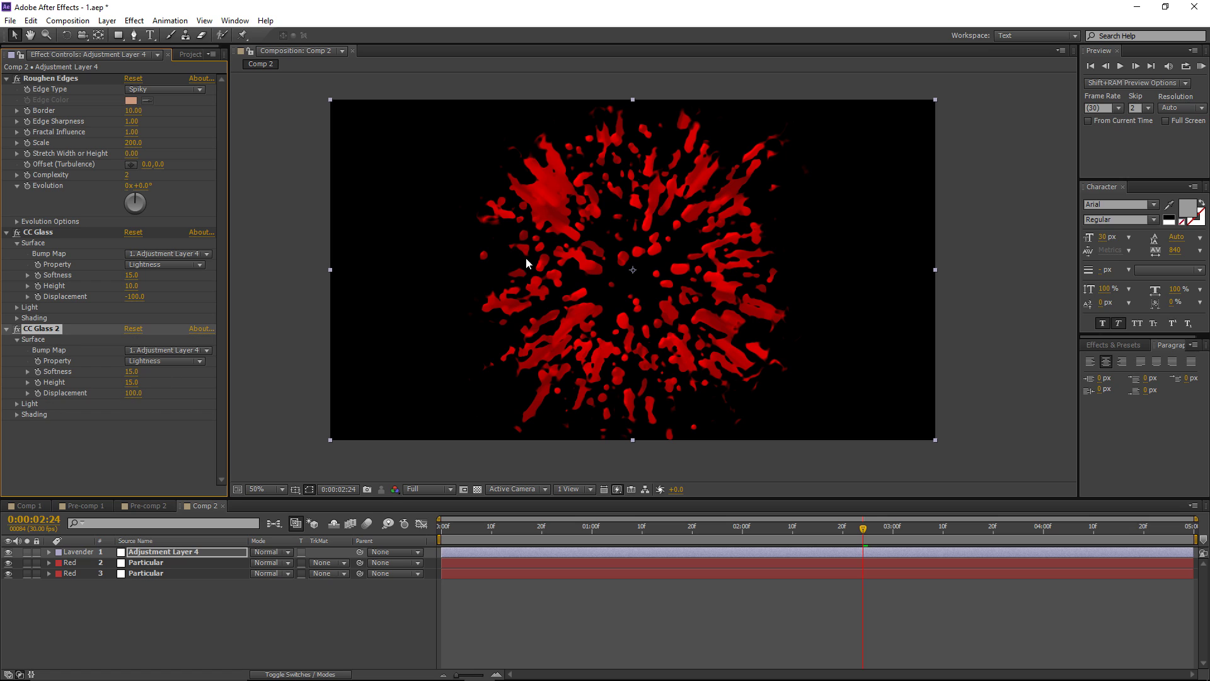
# Step: Set the Ambient shading of CC Glass 2 to 0 and inspect the droplets at 100% magnification
pyautogui.click(17, 415)
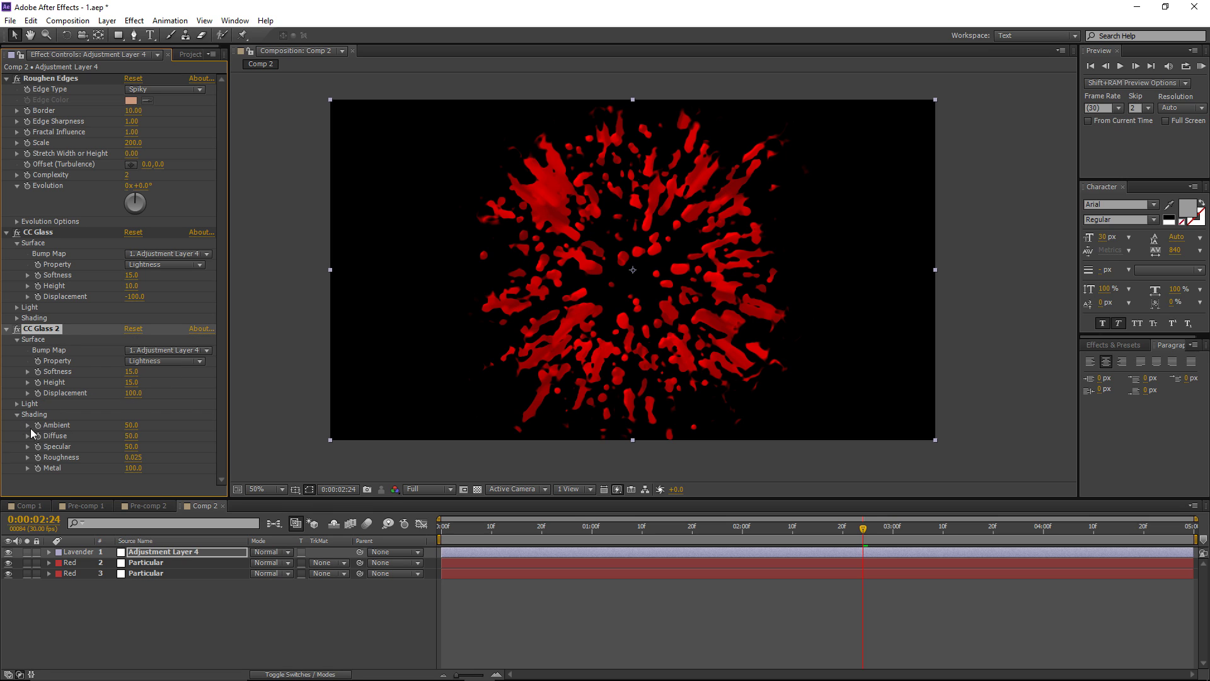
pyautogui.click(131, 426)
pyautogui.write('0')
pyautogui.press('Return')
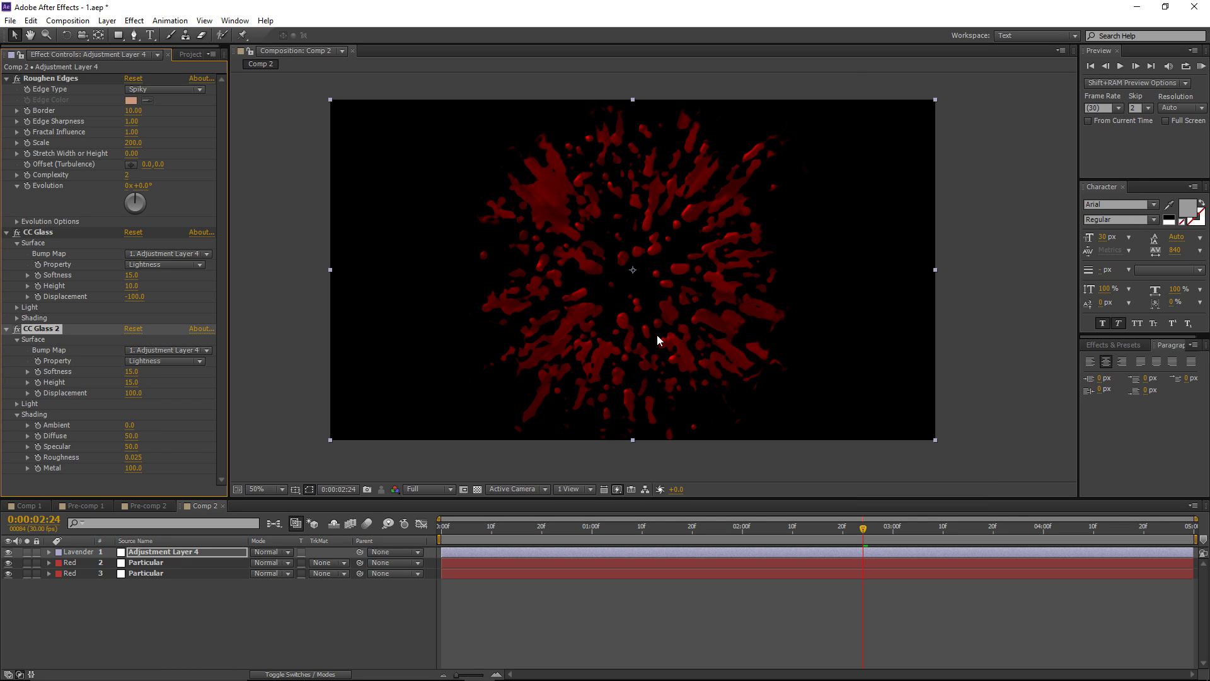
pyautogui.press('.')
pyautogui.scroll(3, 577, 240)
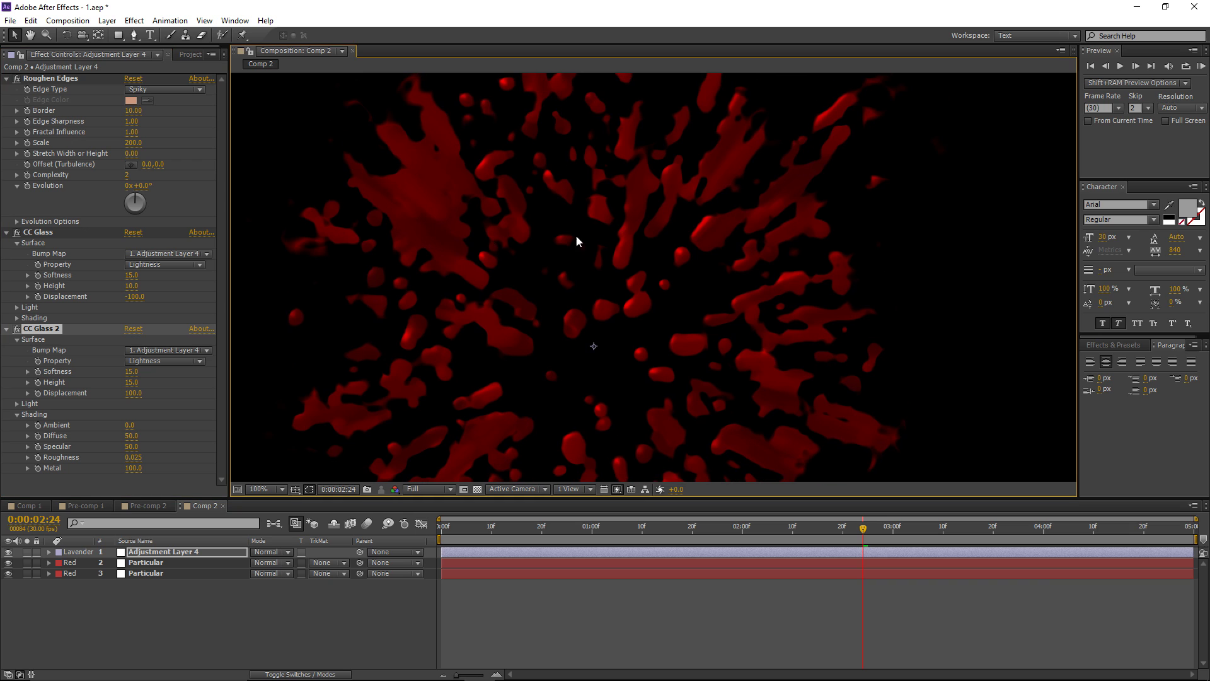
pyautogui.moveTo(590, 308); pyautogui.dragTo(646, 213)
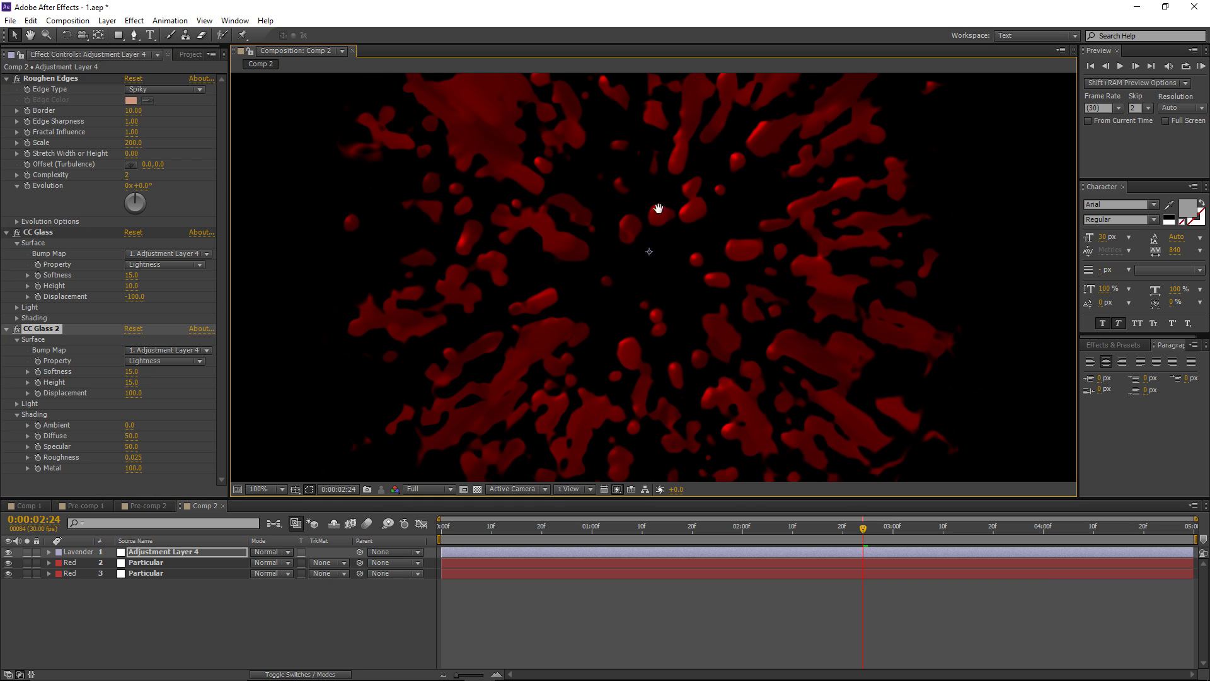
pyautogui.scroll(1, 652, 252)
pyautogui.scroll(2, 747, 225)
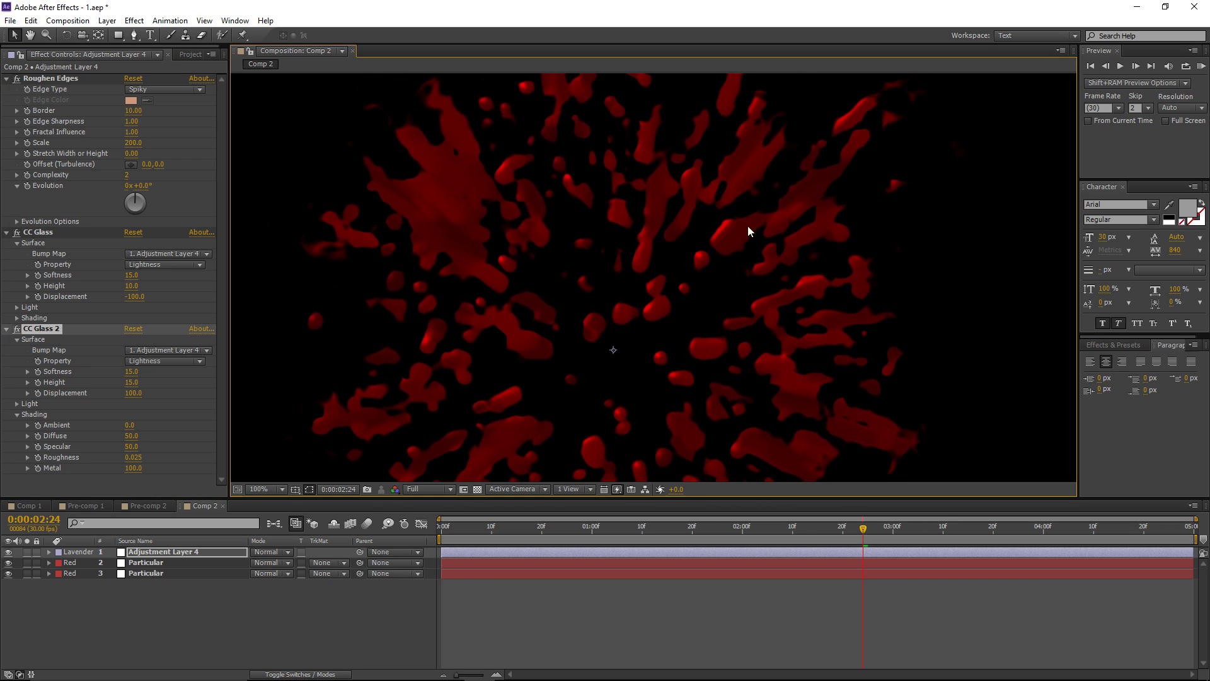
pyautogui.scroll(1, 441, 153)
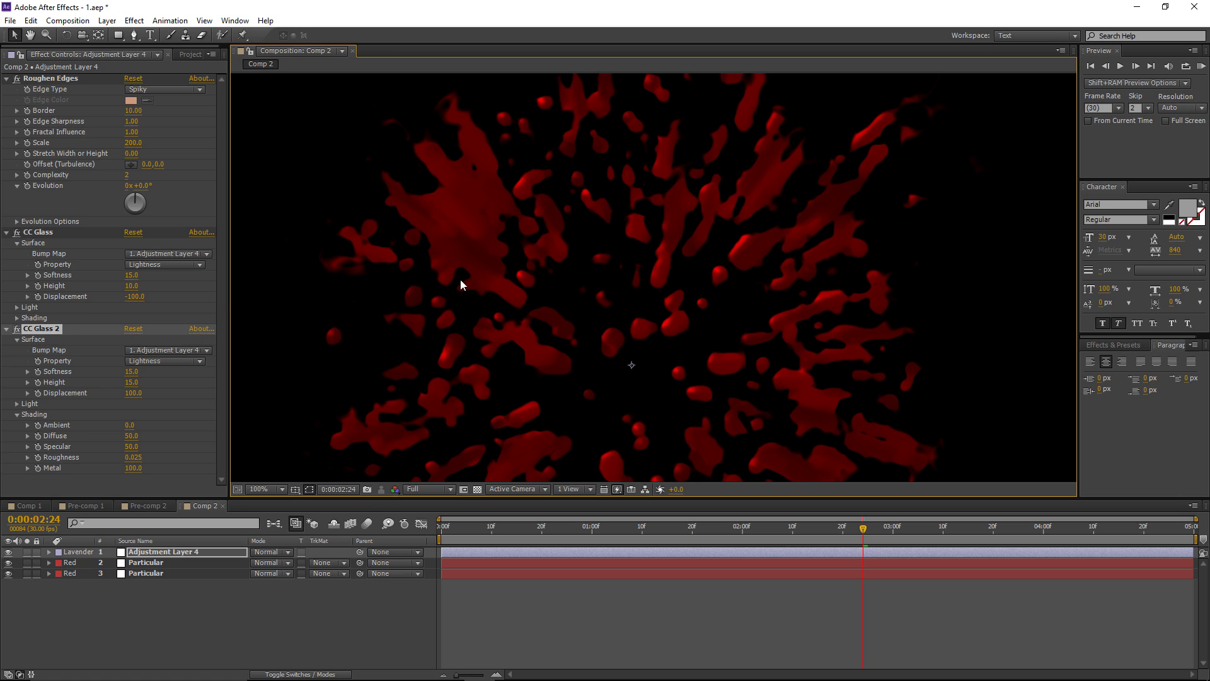
pyautogui.scroll(-2, 461, 279)
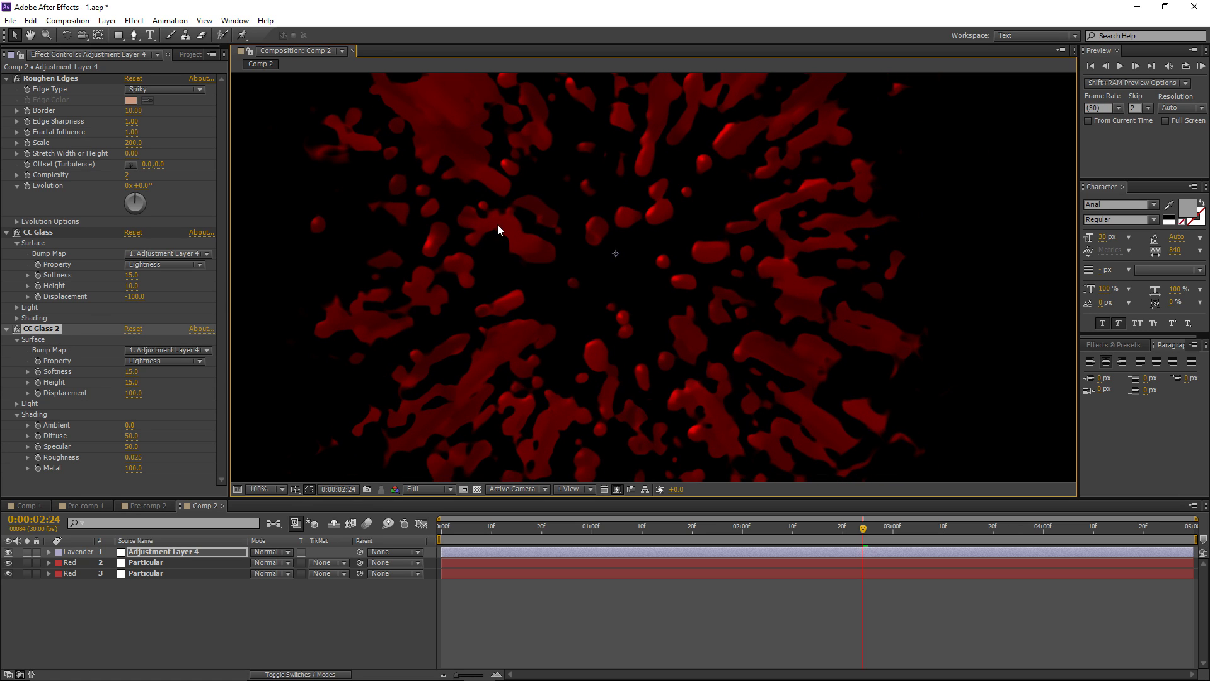
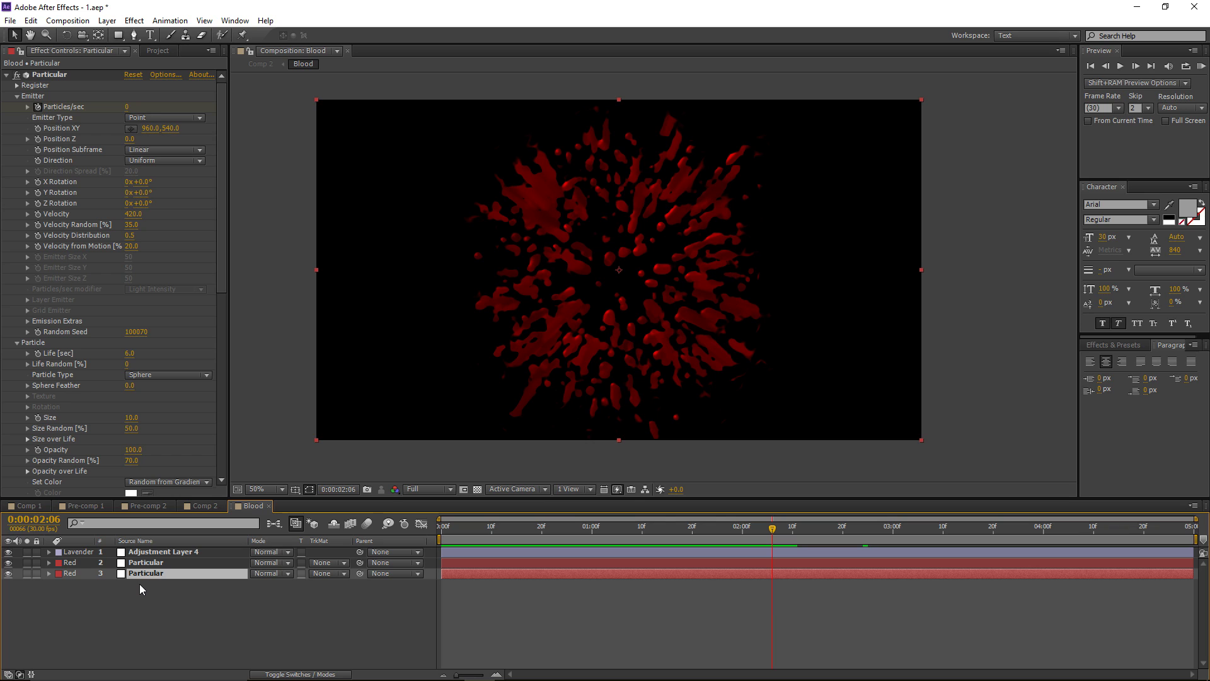
# Step: Switch to Comp 2, select the Particular layer above the Blood precomp and move to time 0:00:02:12
pyautogui.click(197, 505)
pyautogui.click(111, 553)
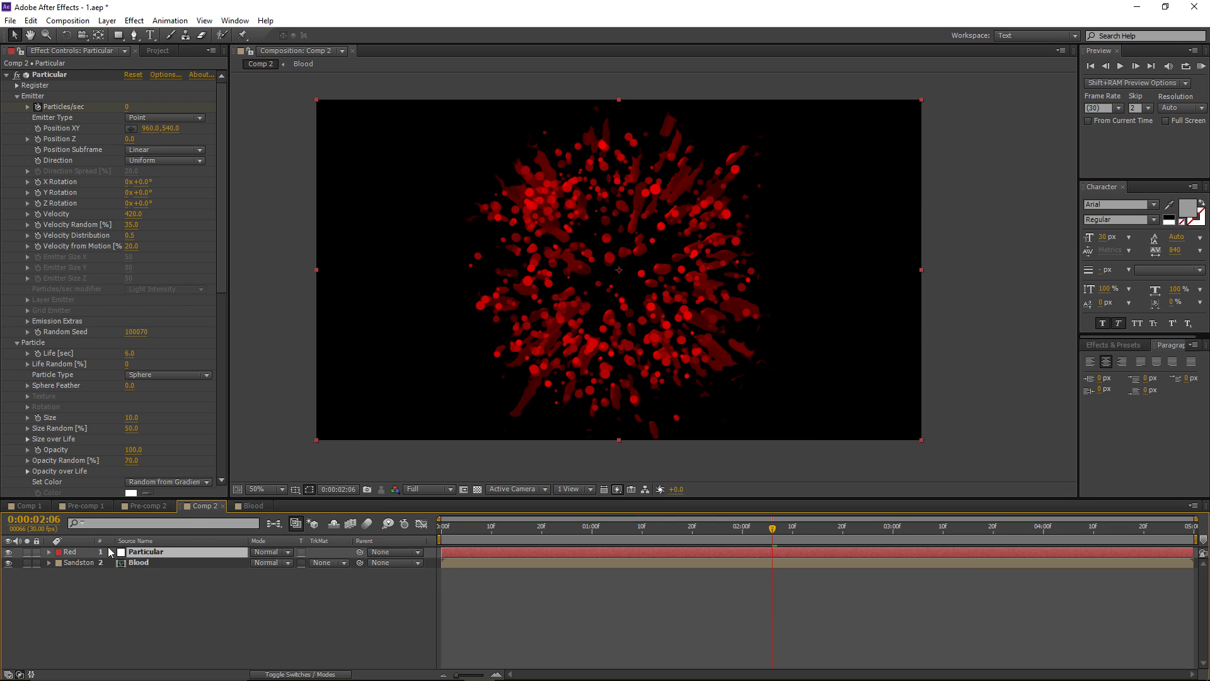
pyautogui.click(146, 562)
pyautogui.click(161, 553)
pyautogui.moveTo(772, 527); pyautogui.dragTo(802, 527)
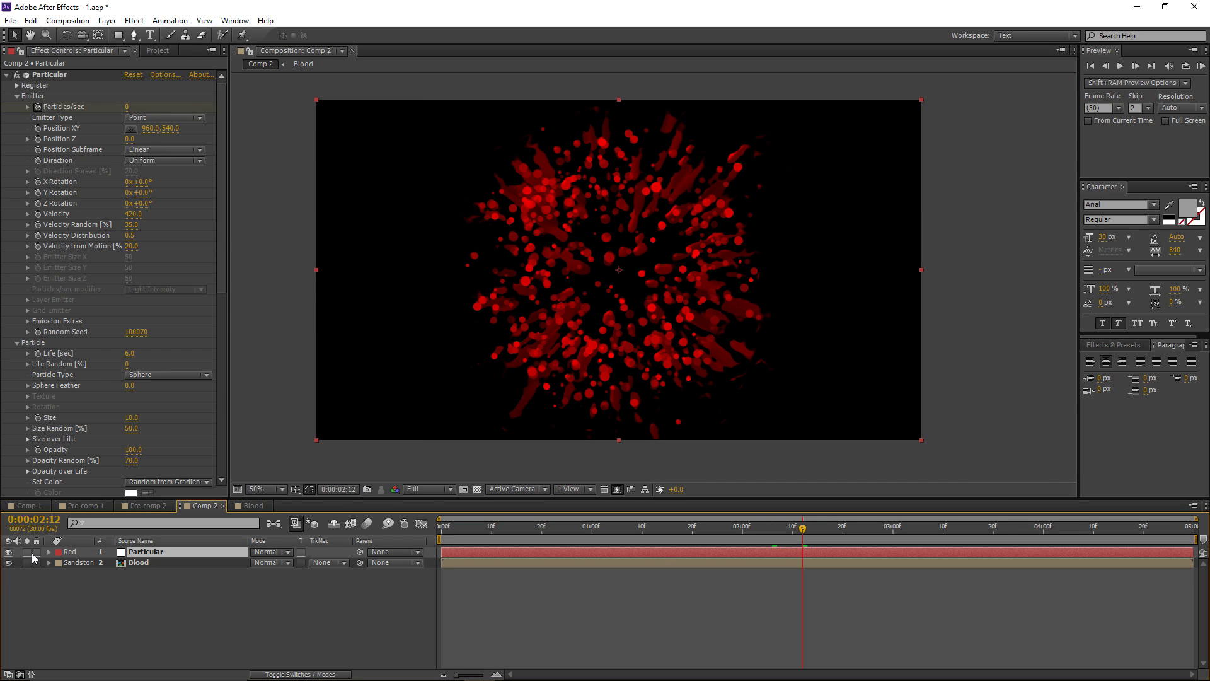
# Step: Solo the Particular layer above Blood and set its particle Size to 5
pyautogui.click(27, 552)
pyautogui.scroll(-3, 135, 336)
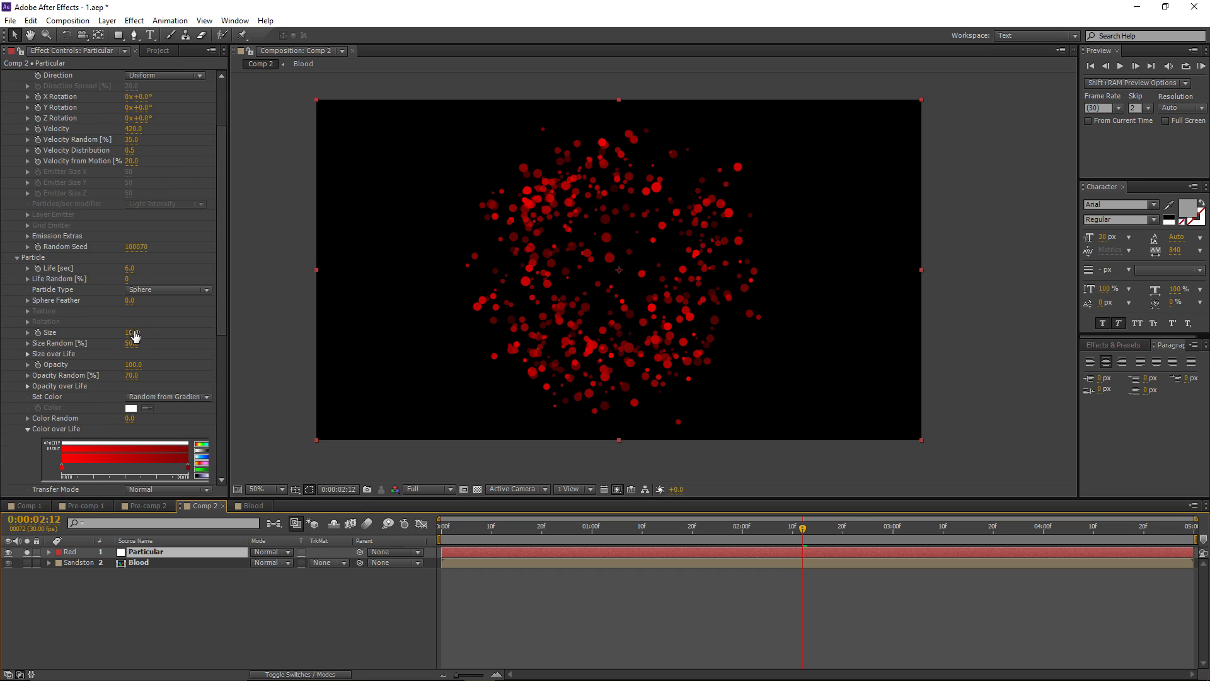
pyautogui.click(133, 333)
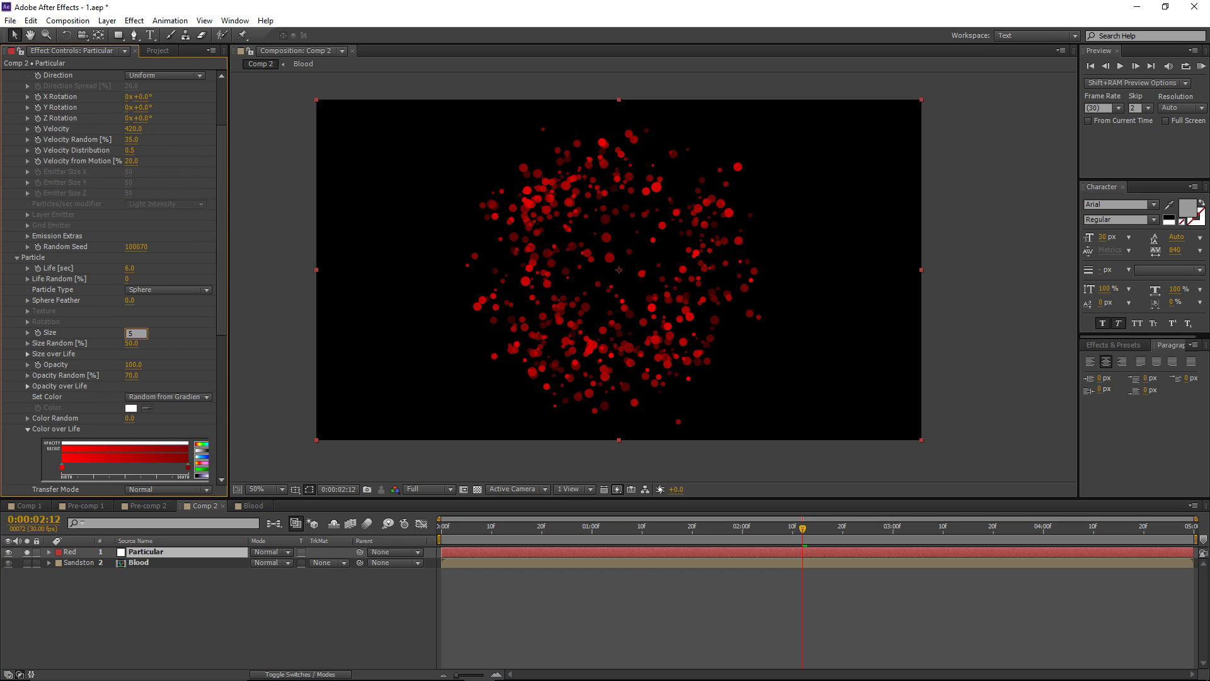
pyautogui.press('Return')
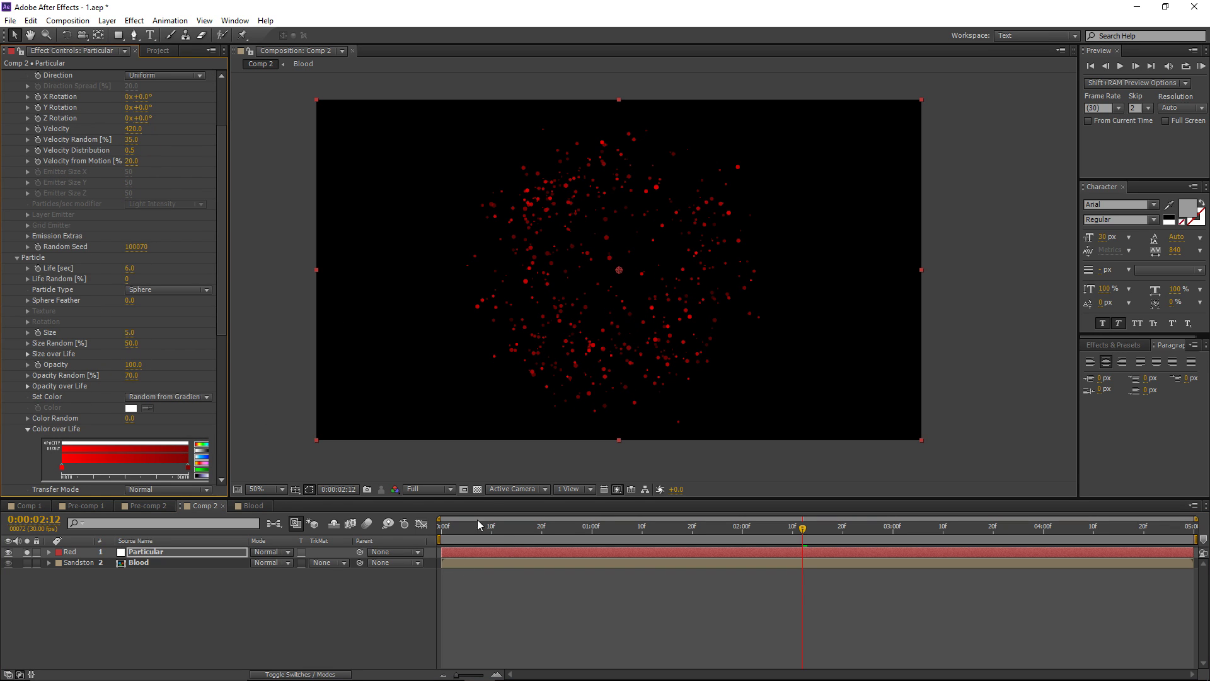
# Step: Change Particular's emitter Random Seed to 100280 and collapse the effect's settings
pyautogui.scroll(2, 199, 348)
pyautogui.moveTo(144, 308); pyautogui.dragTo(155, 303)
pyautogui.scroll(1, 110, 179)
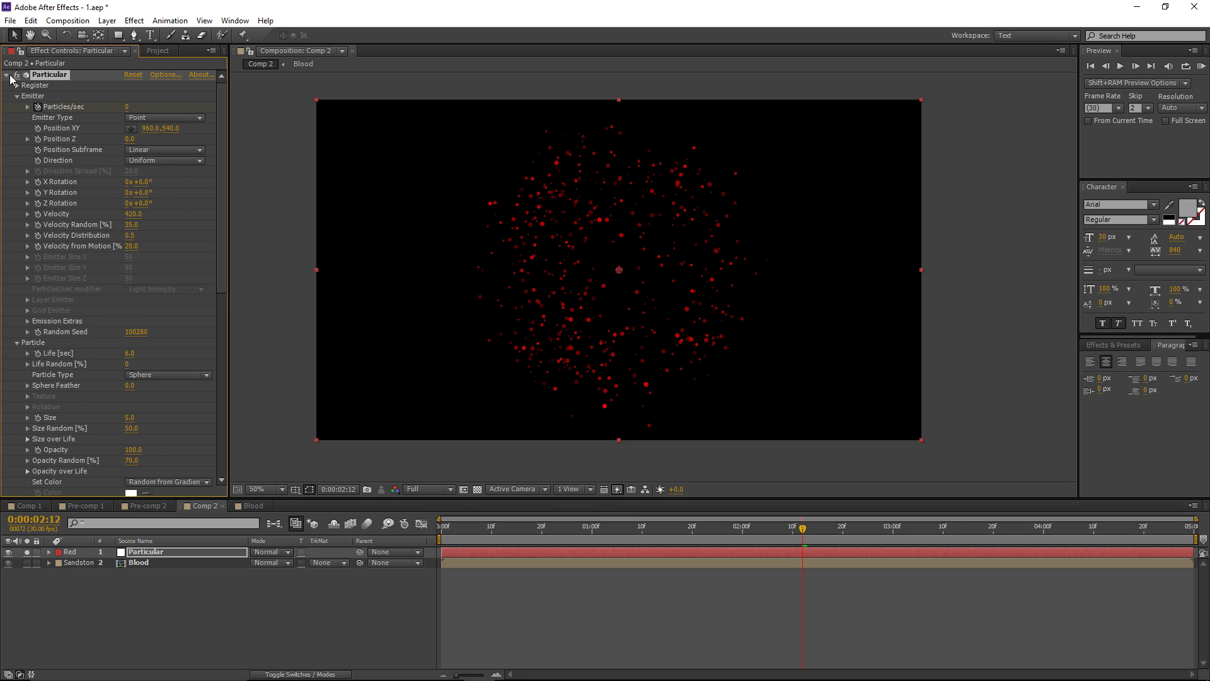
pyautogui.click(7, 75)
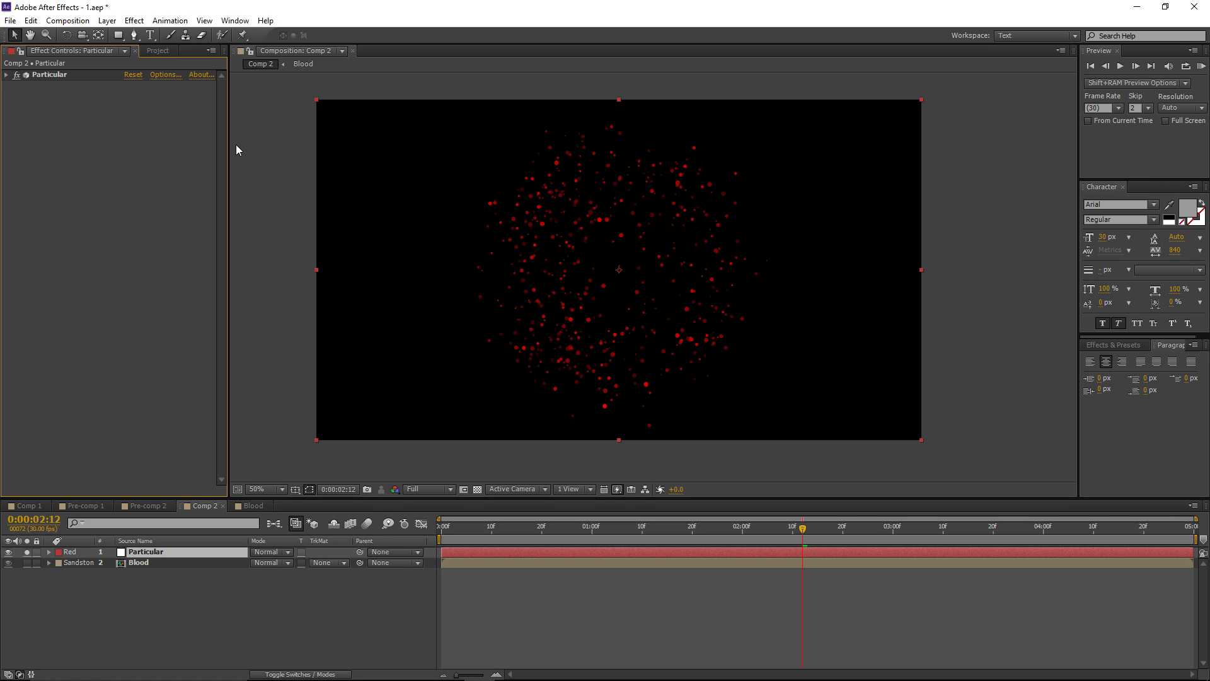
# Step: Apply the Bevel Alpha effect to the Particular layer
pyautogui.click(134, 21)
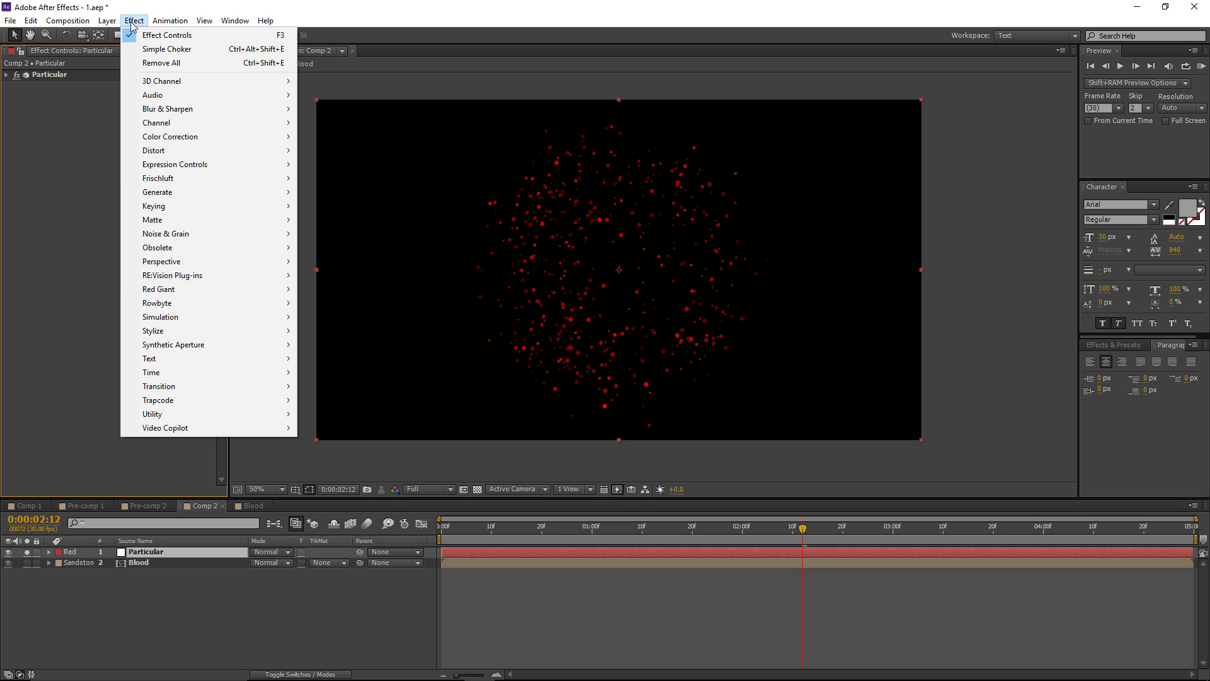
pyautogui.moveTo(178, 264)
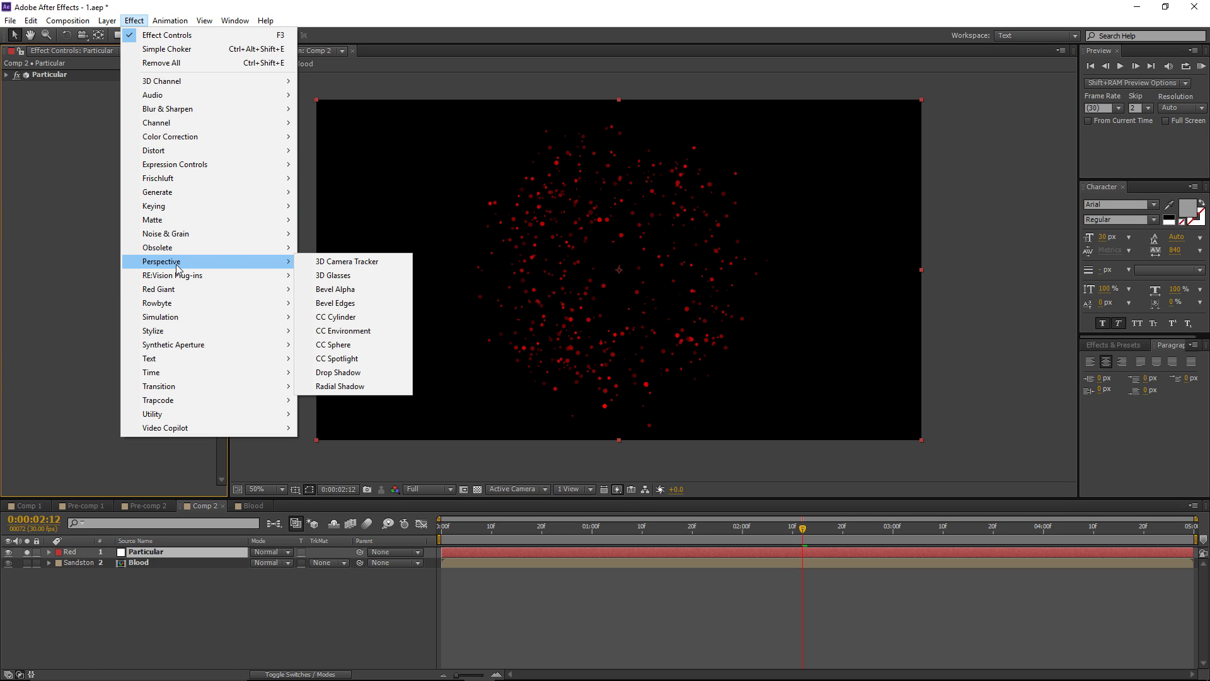
pyautogui.click(381, 288)
# Step: Examine the beveled edges of the small red particles across the burst at 100% and 200% magnification
pyautogui.scroll(2, 567, 265)
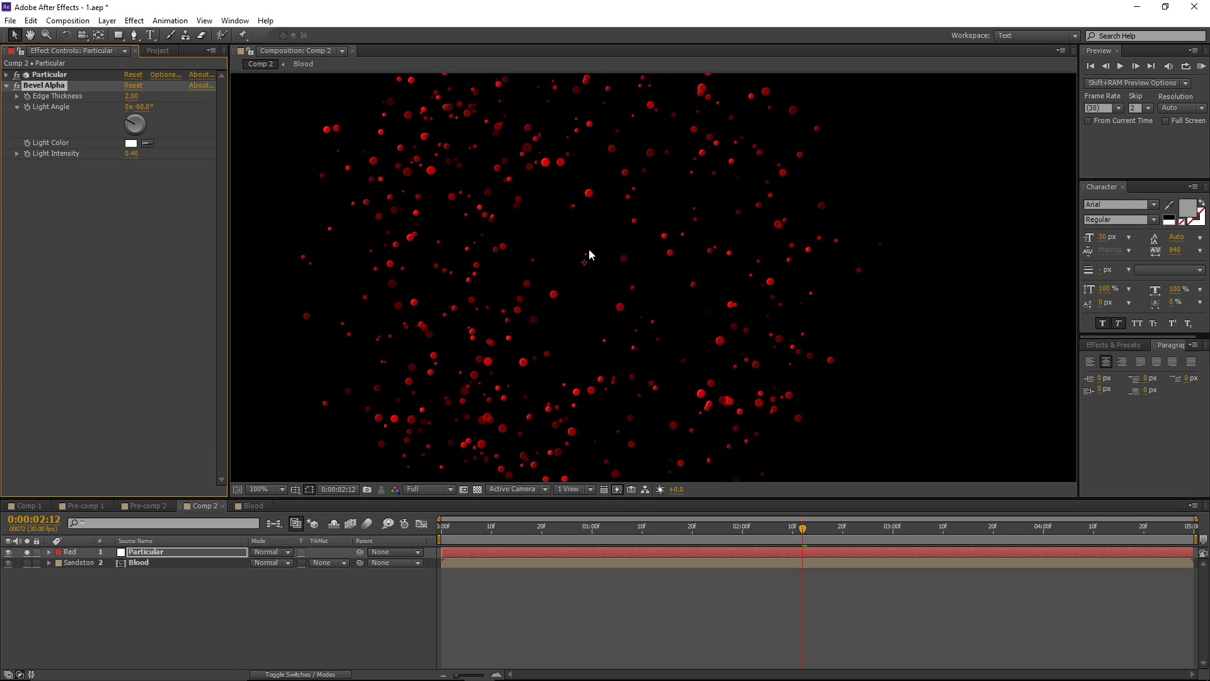
pyautogui.moveTo(528, 178); pyautogui.dragTo(559, 219)
pyautogui.scroll(2, 555, 252)
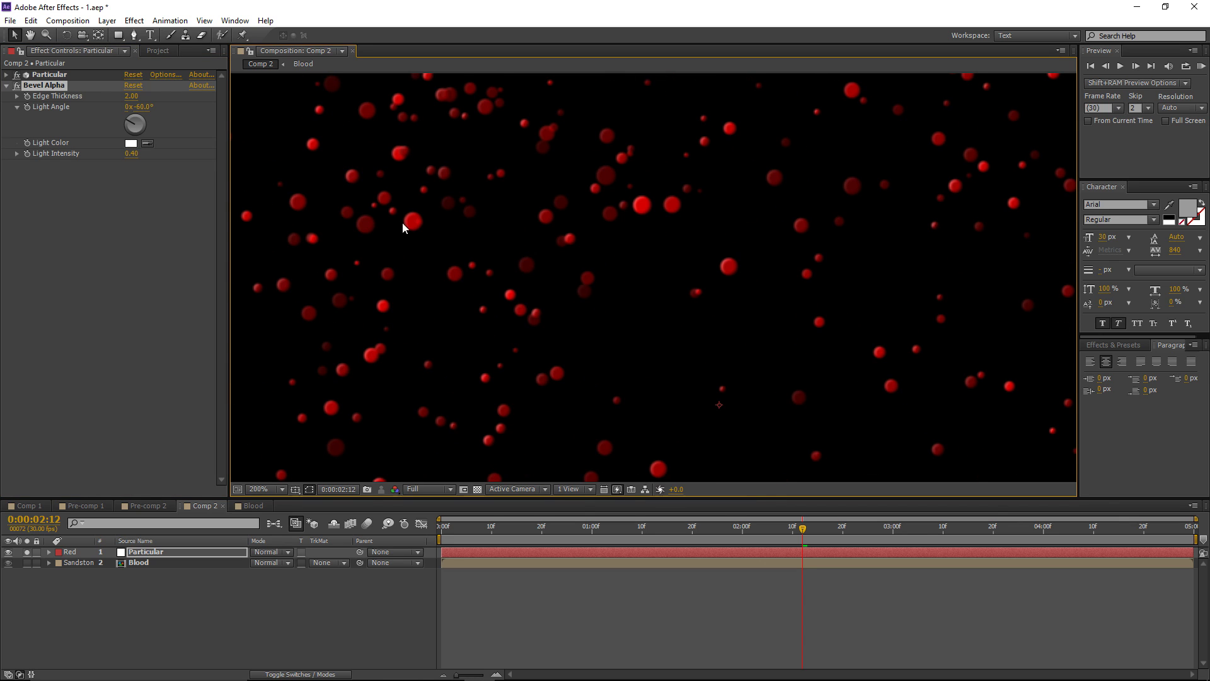
pyautogui.scroll(-2, 694, 209)
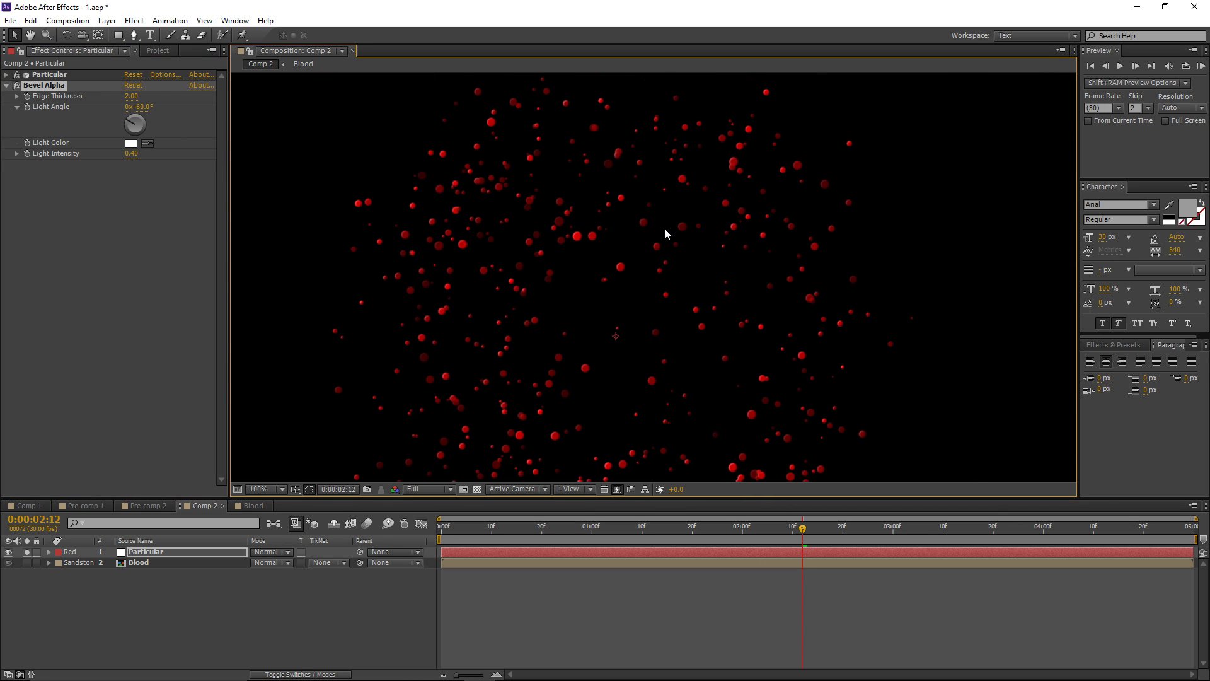
pyautogui.scroll(2, 547, 279)
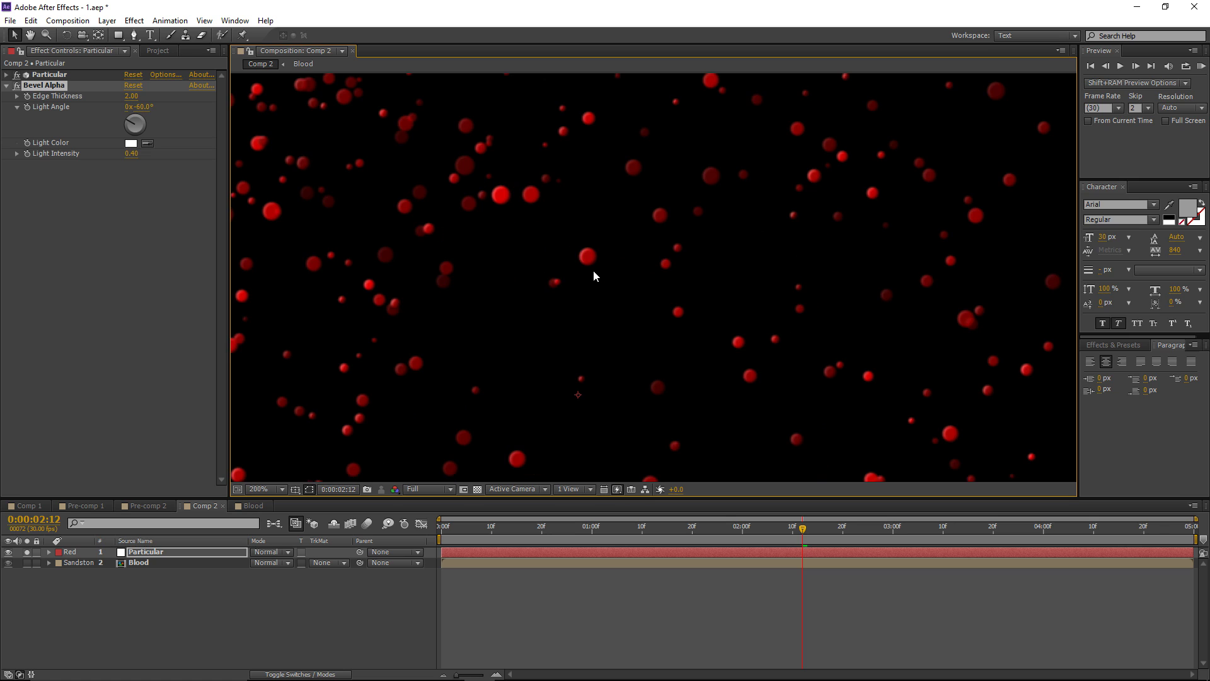
pyautogui.moveTo(401, 222); pyautogui.dragTo(547, 228)
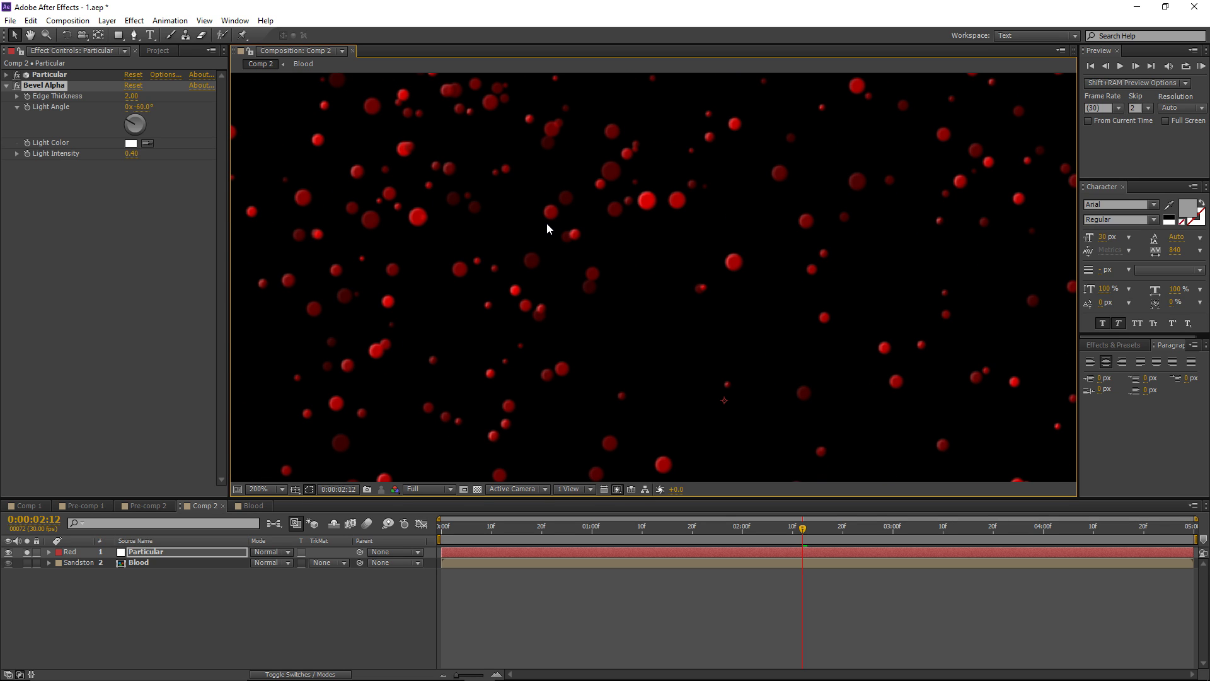
pyautogui.scroll(-2, 531, 254)
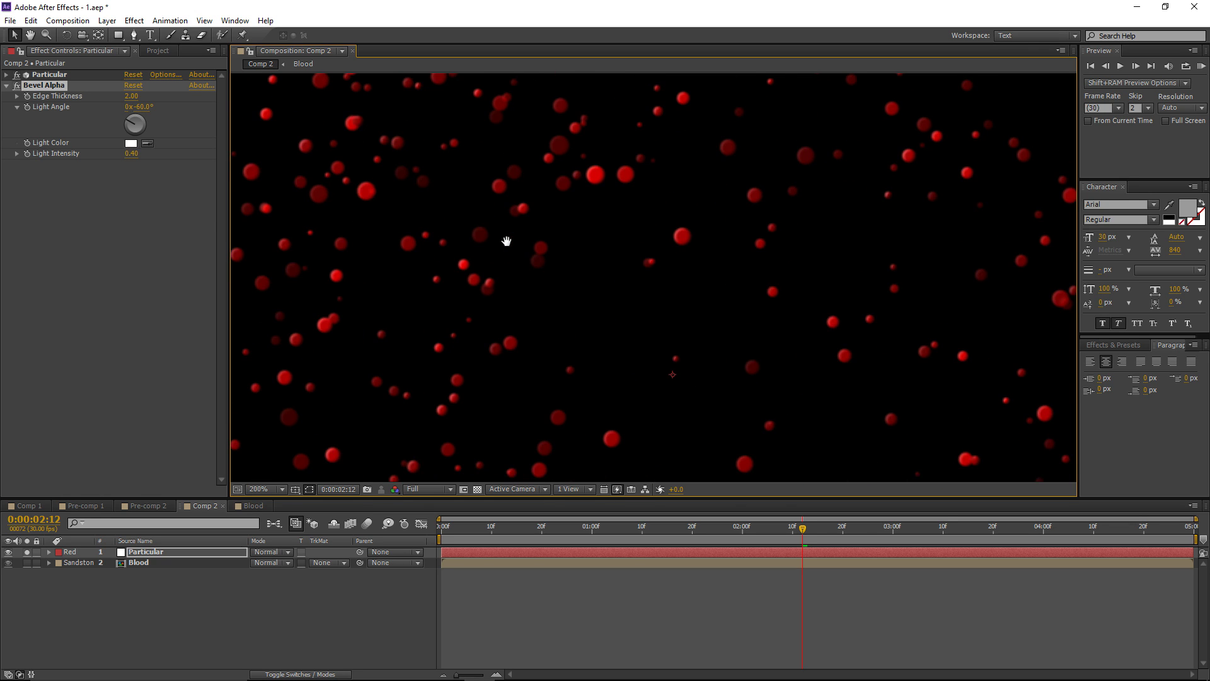
pyautogui.moveTo(505, 240); pyautogui.dragTo(592, 266)
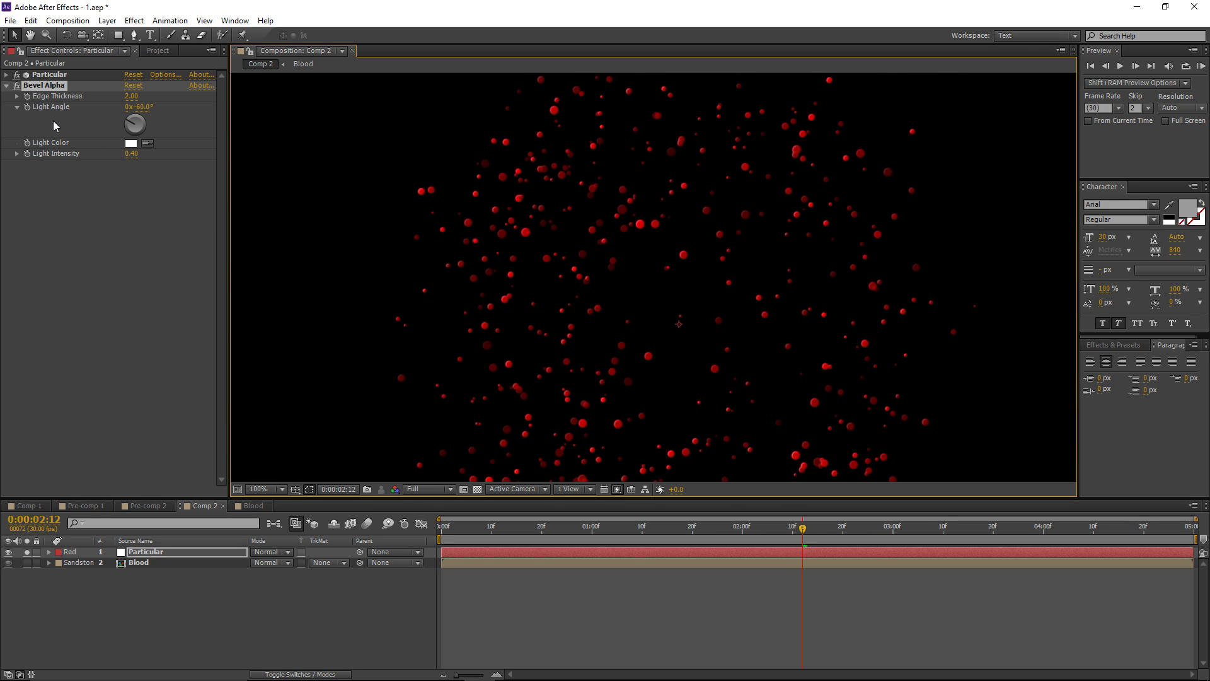
pyautogui.scroll(-1, 547, 261)
pyautogui.scroll(1, 596, 268)
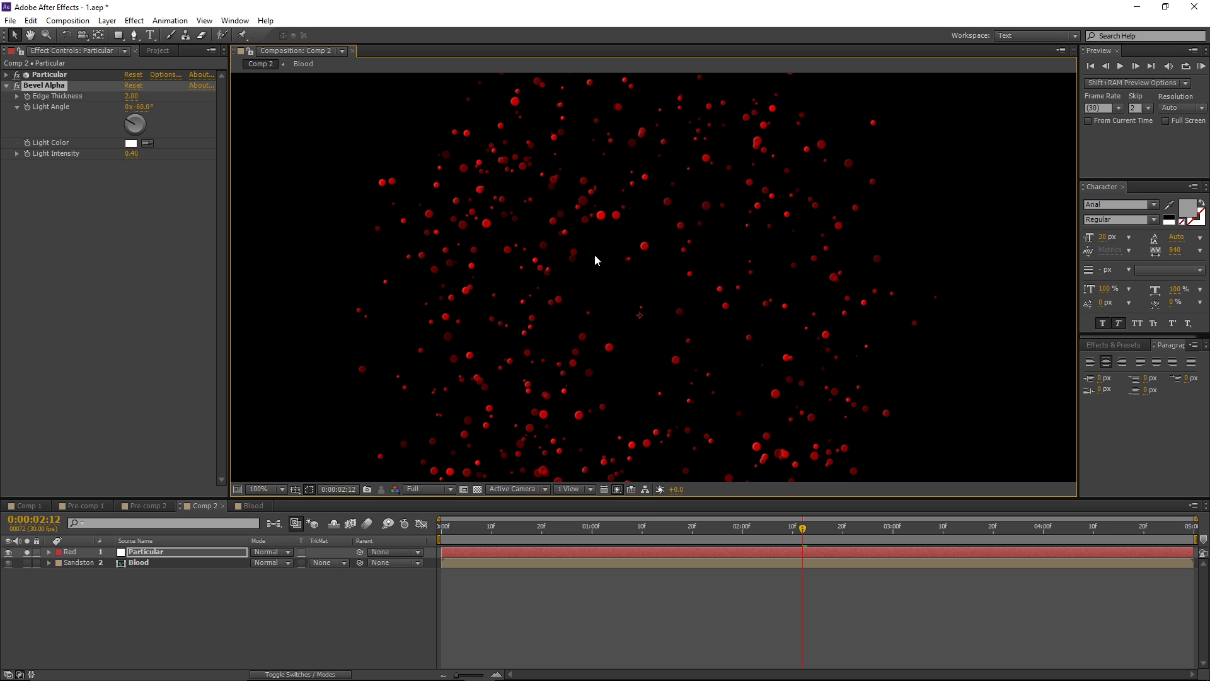
# Step: Apply Curves after Bevel Alpha and darken the particles by lowering the RGB curve's highlights and midtones
pyautogui.click(133, 21)
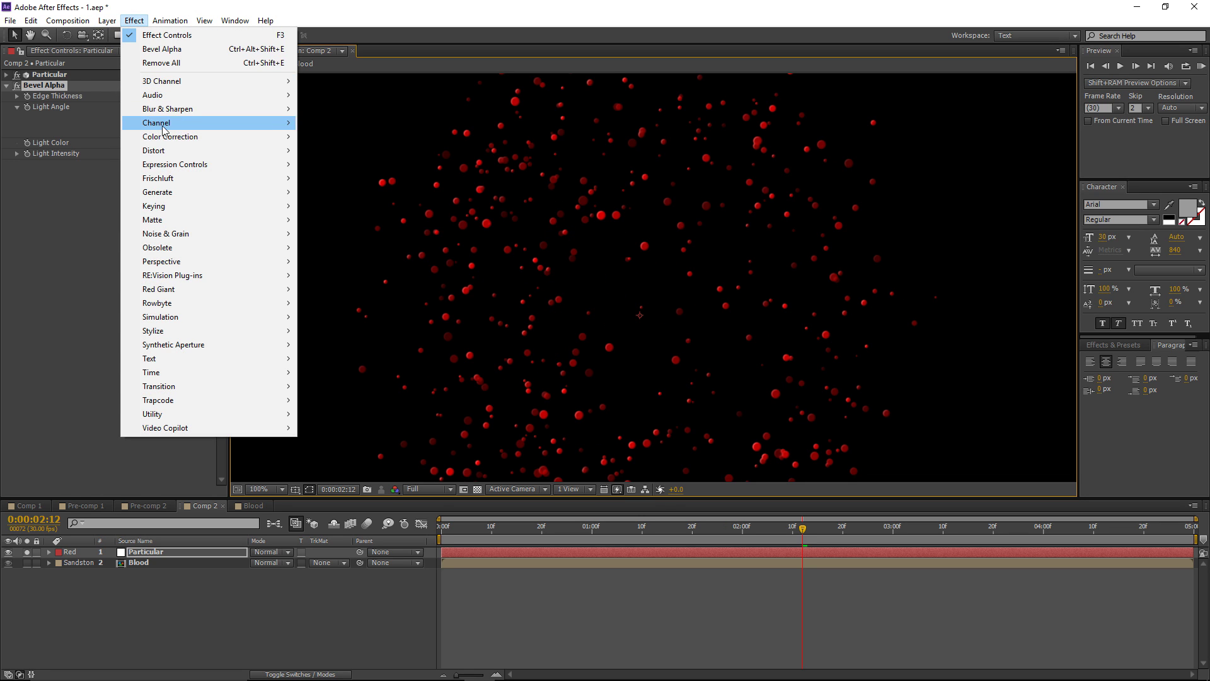
pyautogui.moveTo(170, 136)
pyautogui.click(351, 386)
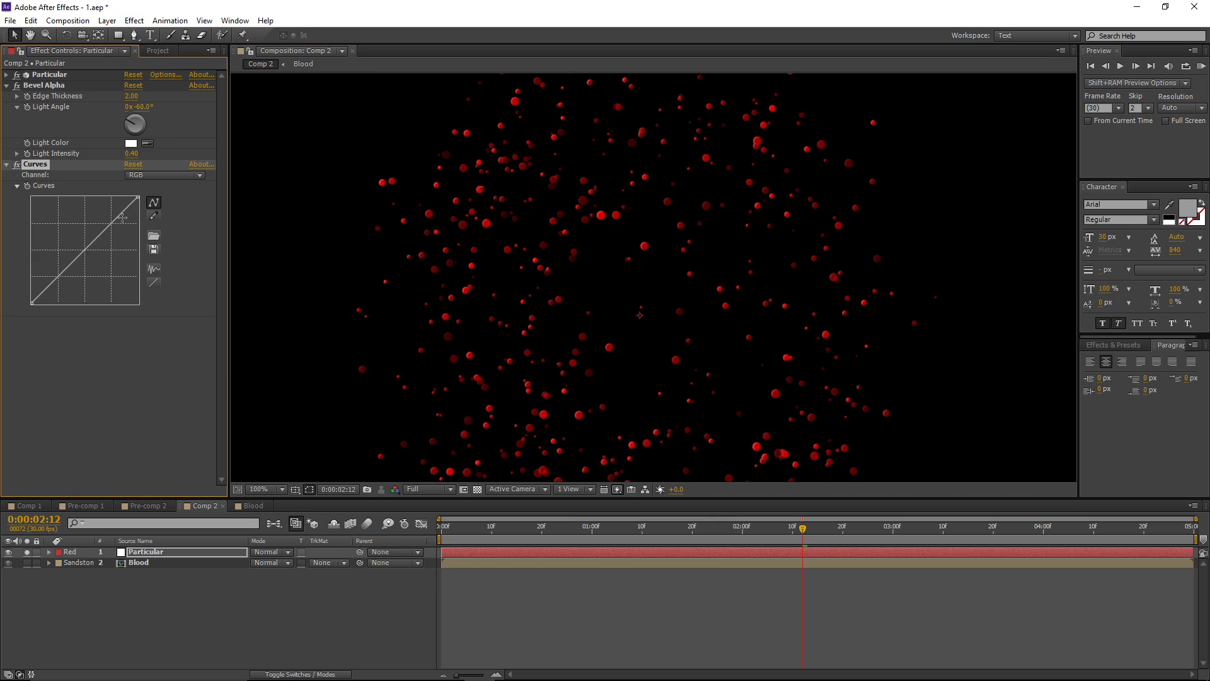
pyautogui.moveTo(136, 200); pyautogui.dragTo(91, 275)
pyautogui.press(',')
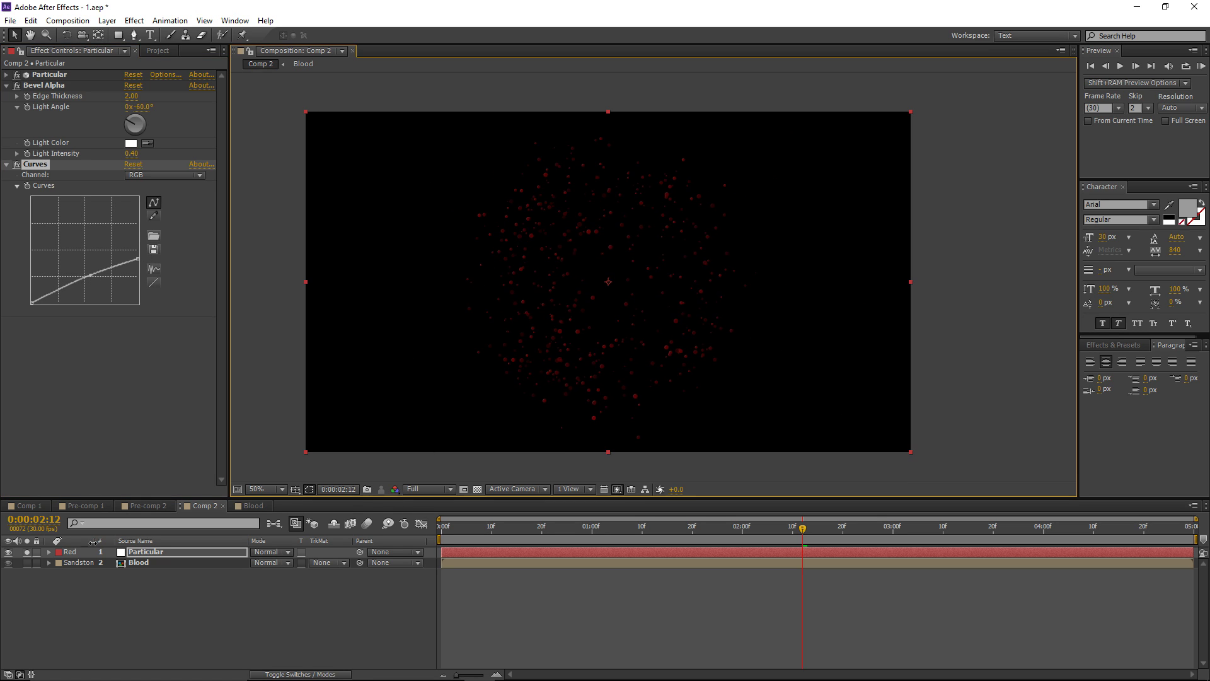
# Step: Unsolo the Particular layer and show the transparency grid to check the small drops against the Blood precomp
pyautogui.click(27, 552)
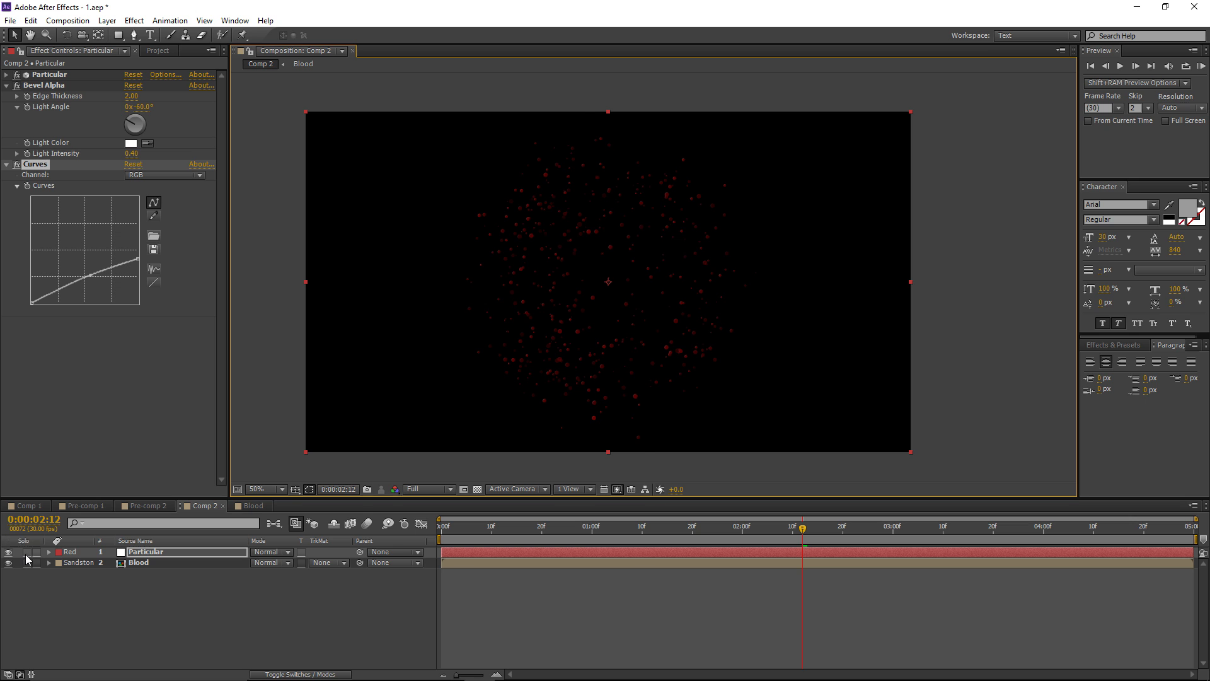
pyautogui.click(478, 489)
pyautogui.scroll(4, 567, 290)
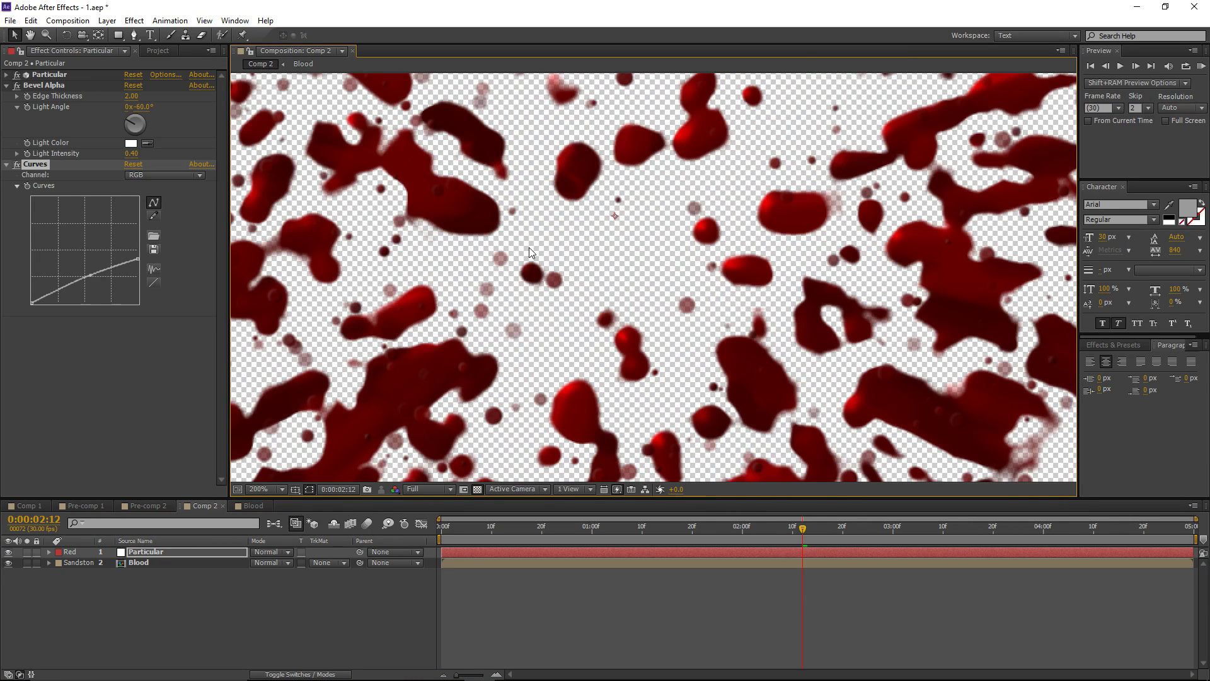
pyautogui.scroll(-2, 529, 252)
pyautogui.moveTo(529, 252); pyautogui.dragTo(482, 298)
# Step: Set Particular's Particles/sec to 35000 at the first frame of Comp 2
pyautogui.press('Home')
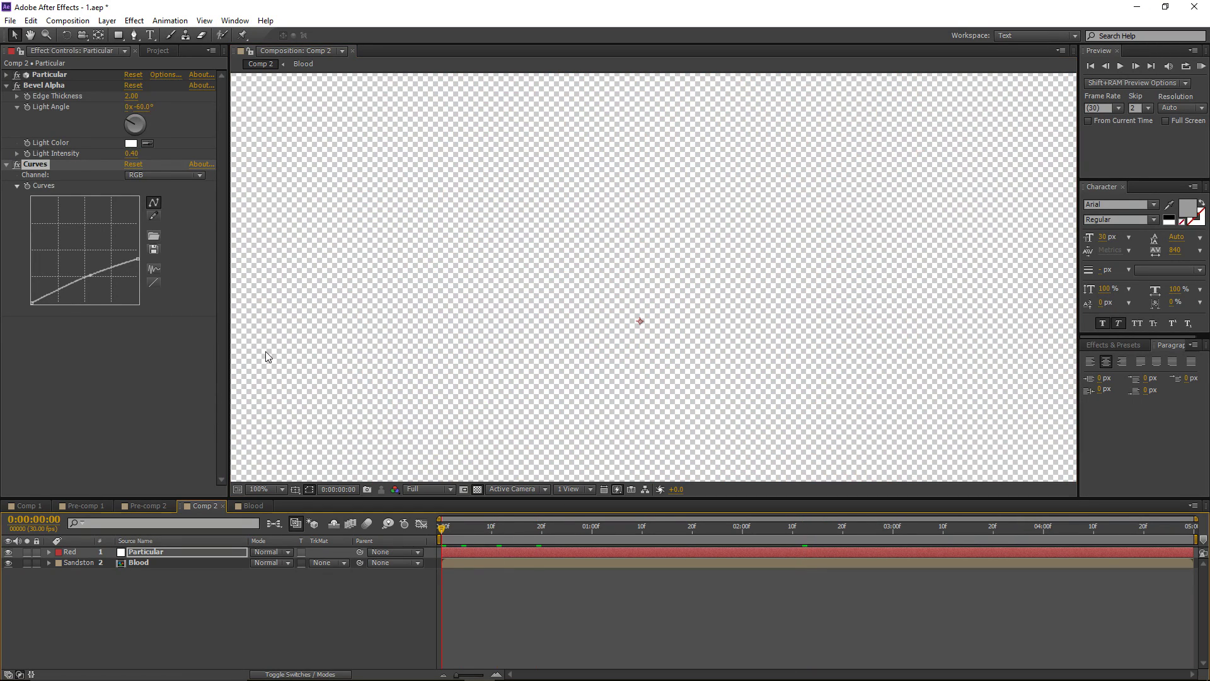
pyautogui.click(7, 74)
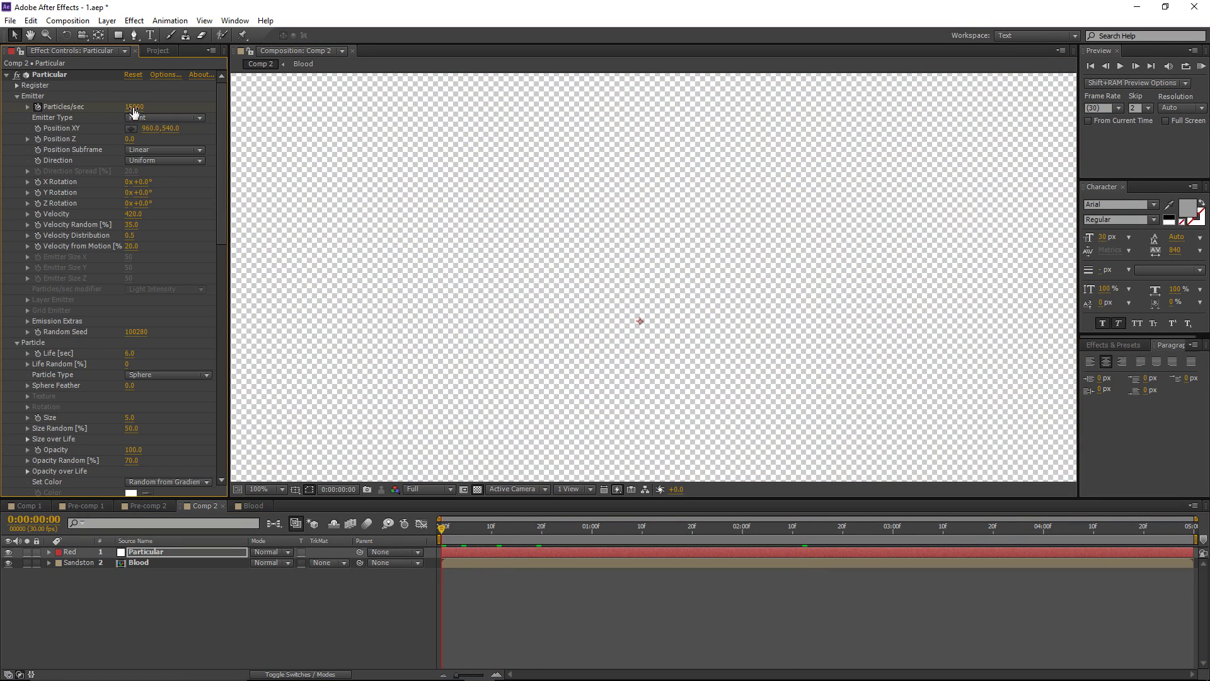
pyautogui.click(136, 107)
pyautogui.write('35000')
pyautogui.press('Return')
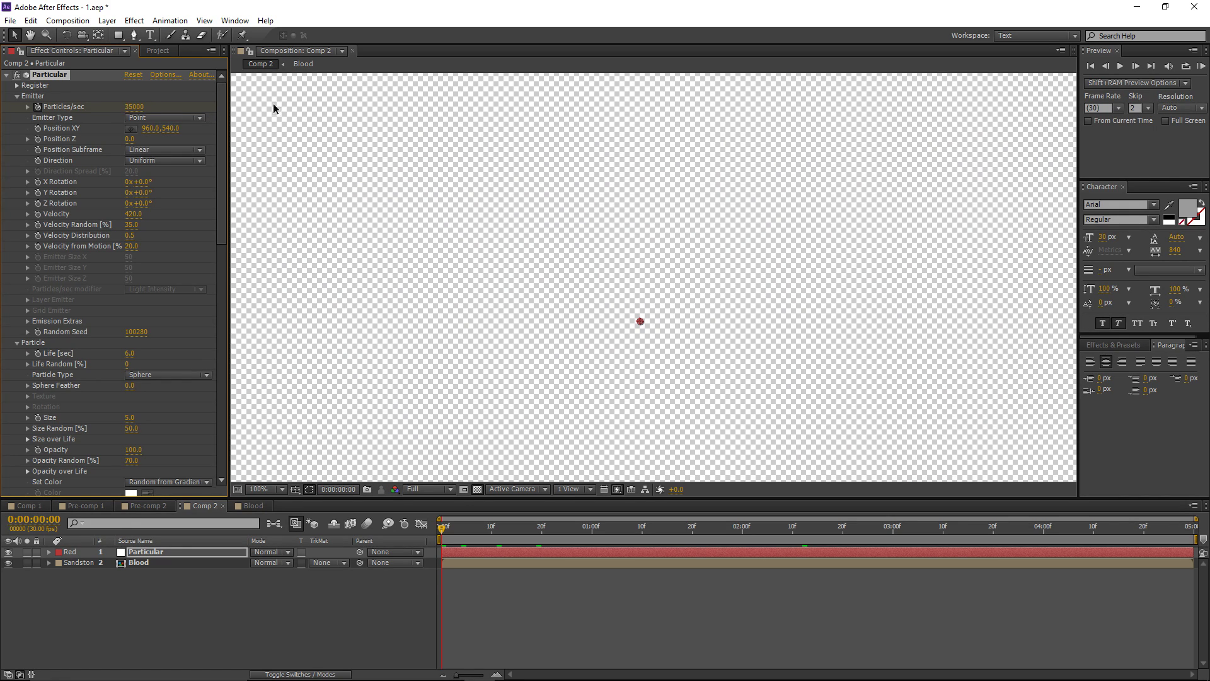
# Step: Change Particular's Random Seed to 100350 and check the splatter at 0:00:02:18
pyautogui.moveTo(144, 335); pyautogui.dragTo(150, 334)
pyautogui.moveTo(442, 527); pyautogui.dragTo(832, 533)
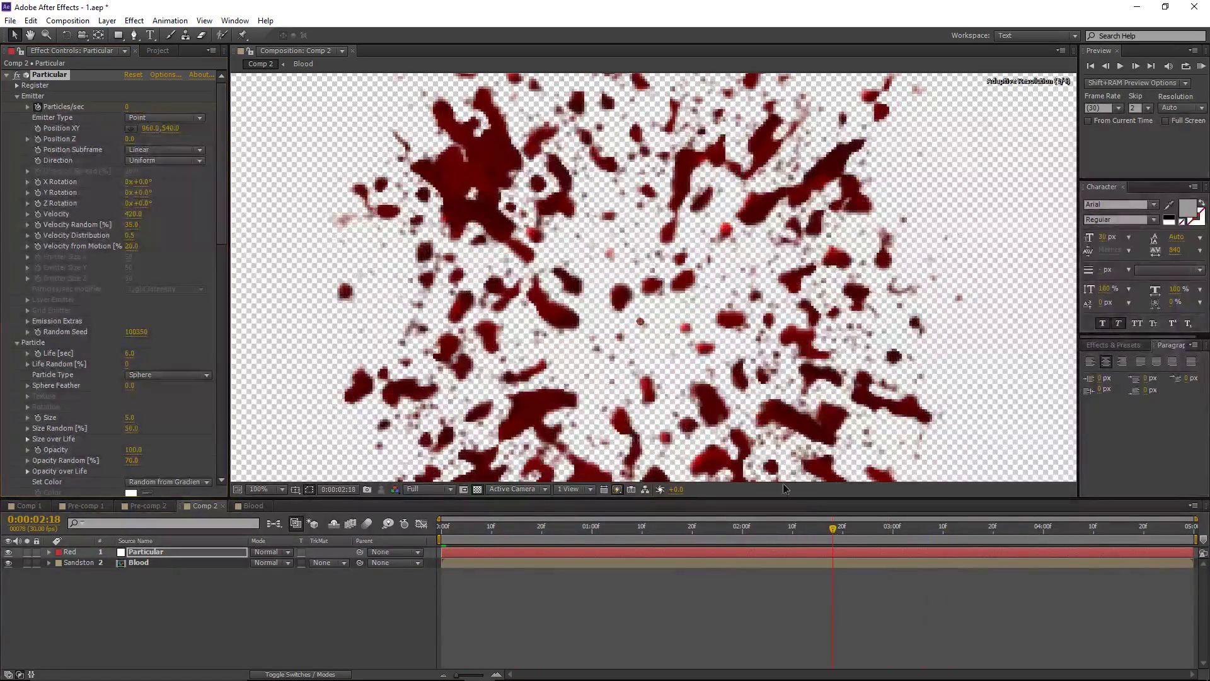
pyautogui.moveTo(610, 135); pyautogui.dragTo(697, 305)
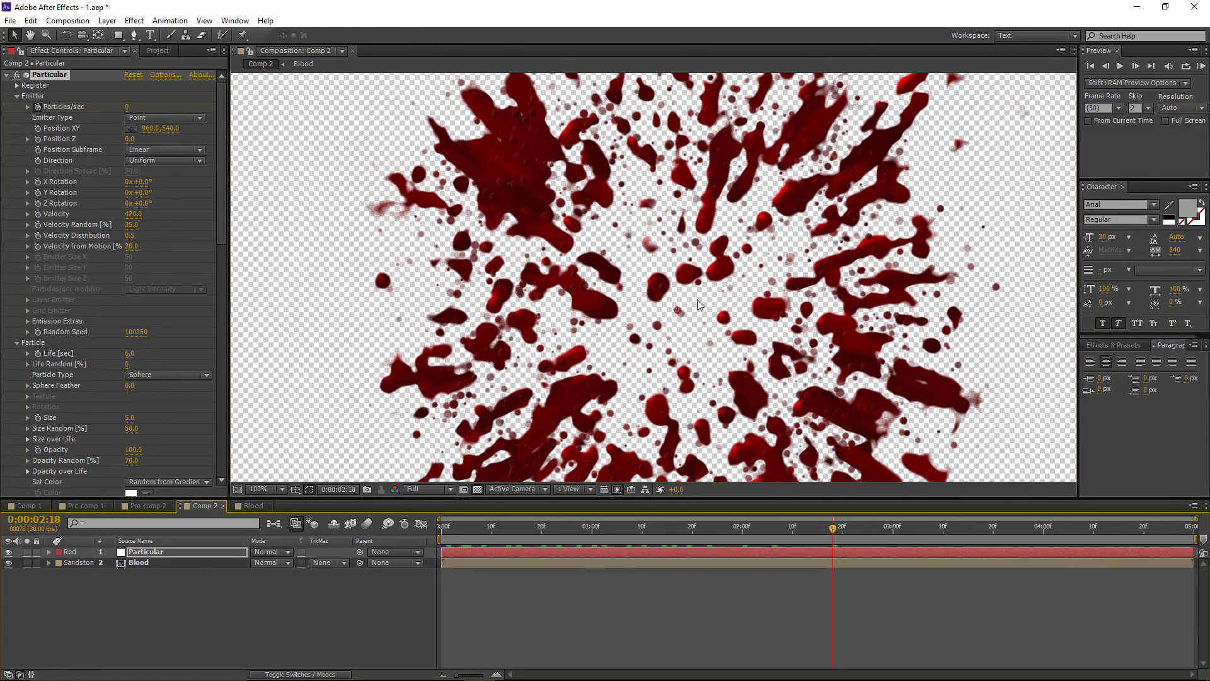
# Step: Set Particular's particle Size to 7 and inspect the combined splatter at 50% and 100% magnification
pyautogui.click(130, 418)
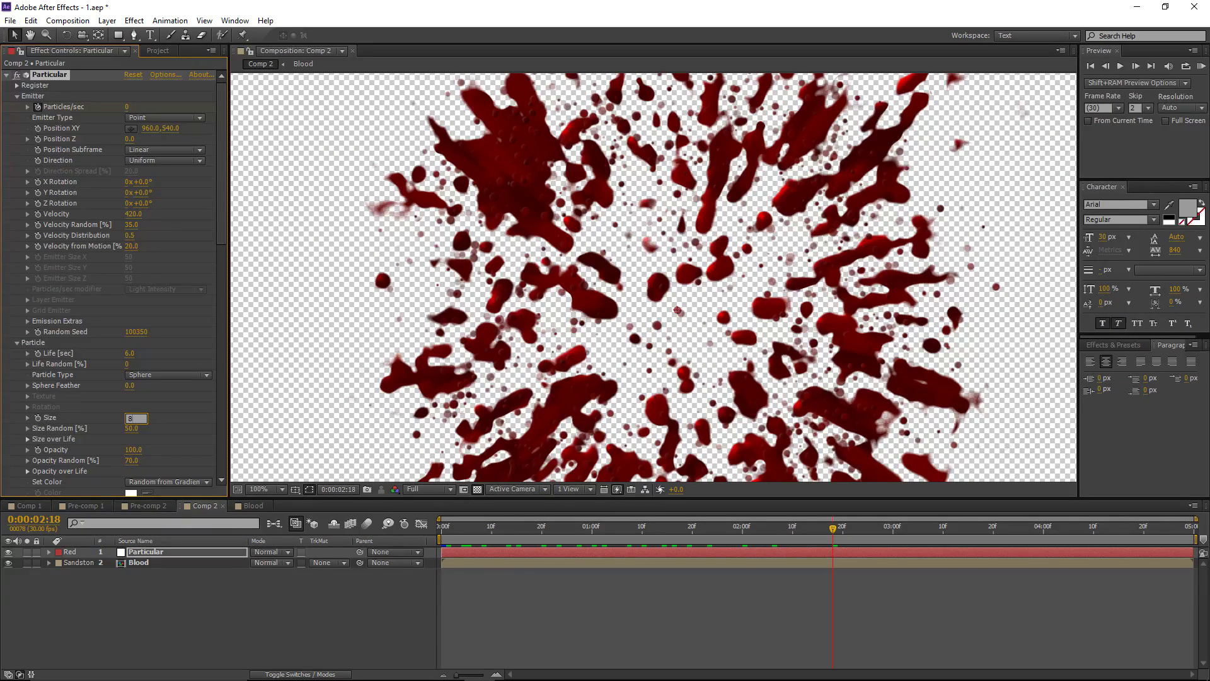
pyautogui.write('7')
pyautogui.press('Return')
pyautogui.press(',')
pyautogui.press(',')
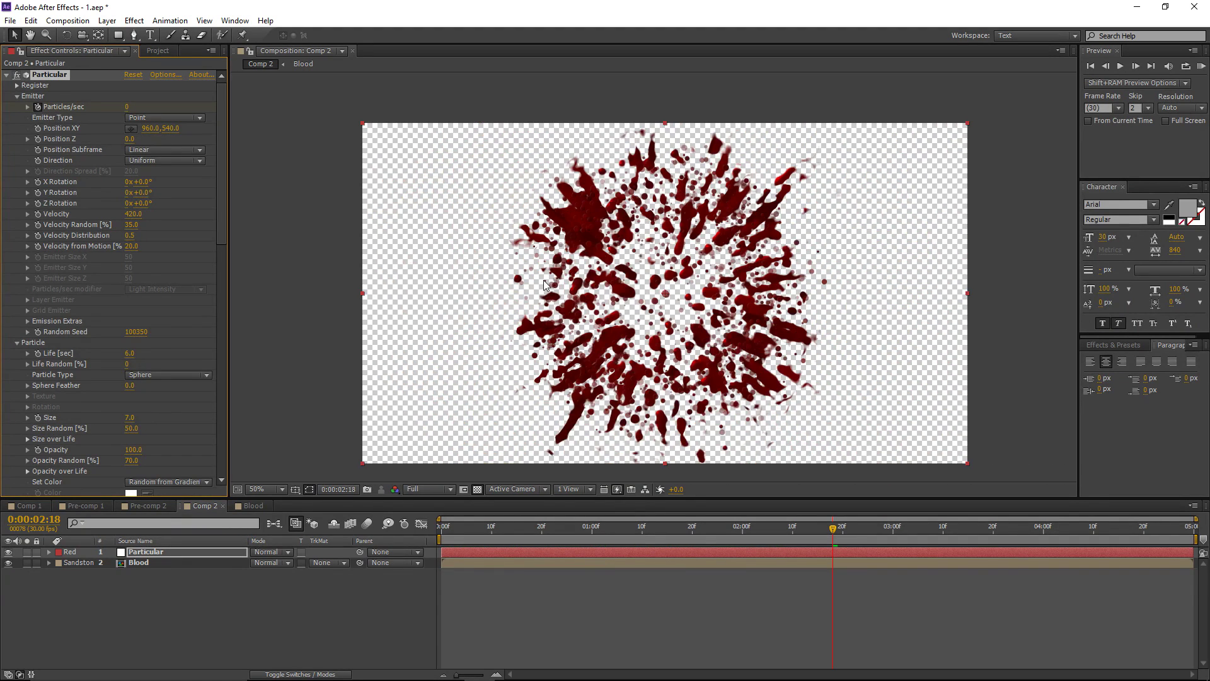
pyautogui.moveTo(559, 283); pyautogui.dragTo(512, 254)
pyautogui.press('.')
pyautogui.press('.')
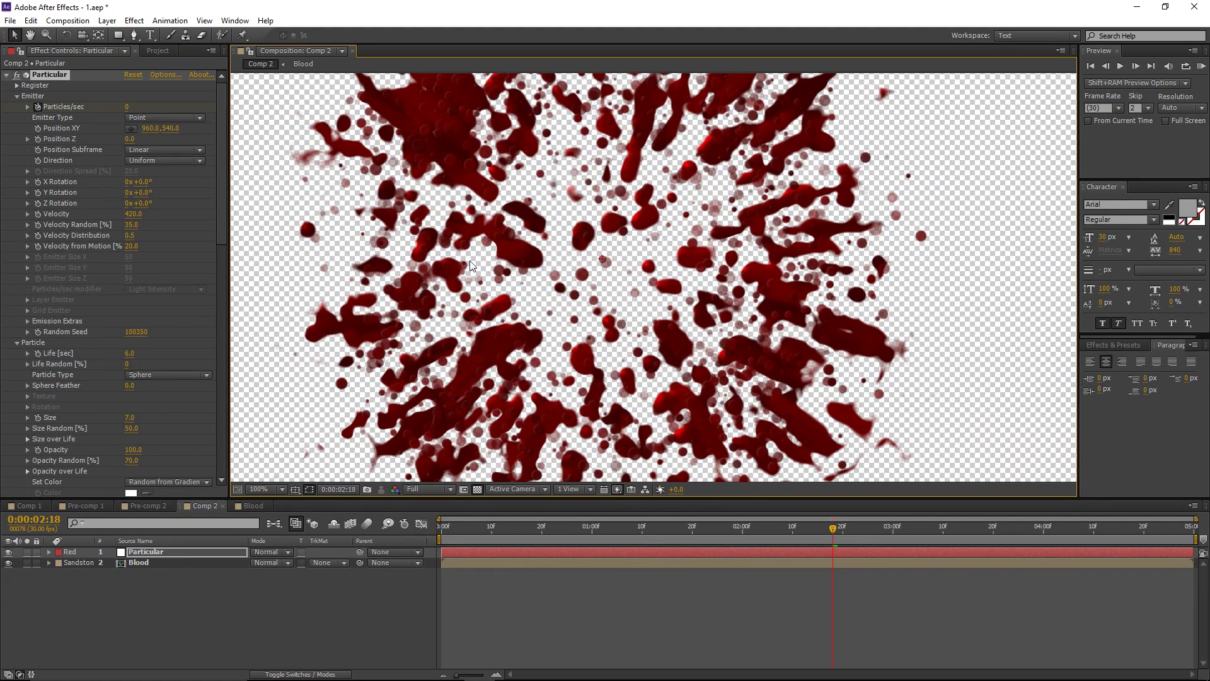
# Step: Set Particular's particle Size to 6 and check the combined splatter
pyautogui.click(129, 418)
pyautogui.write('6')
pyautogui.press('Return')
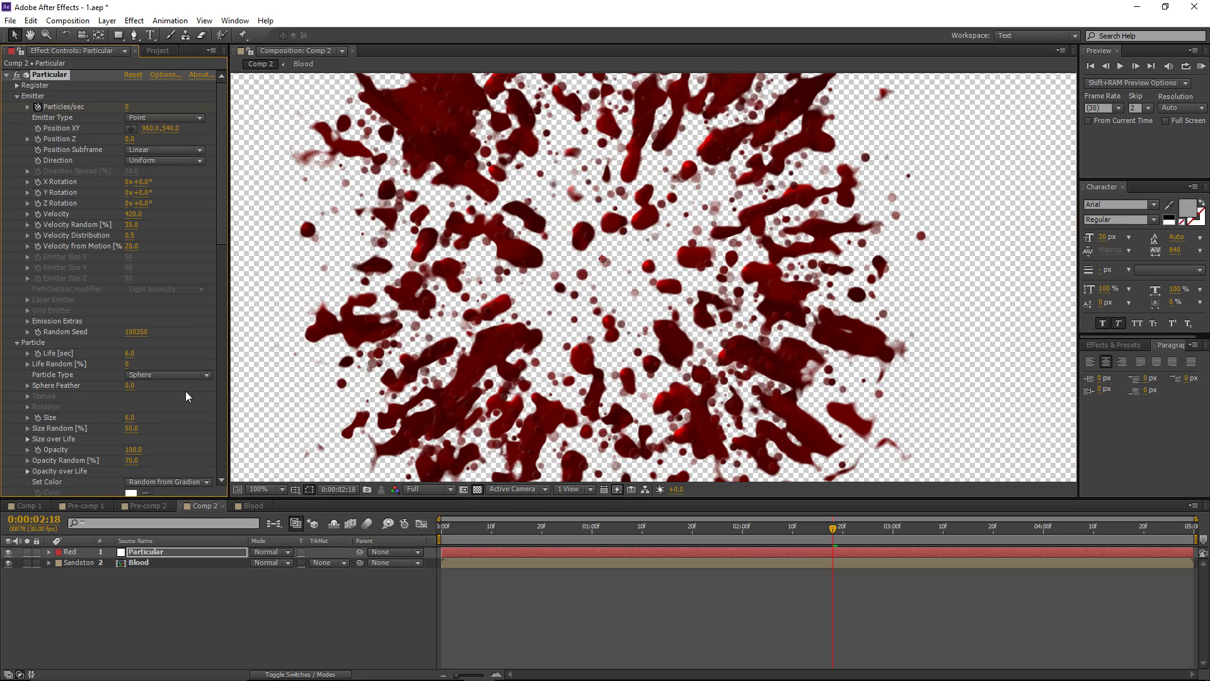
pyautogui.scroll(-1, 463, 327)
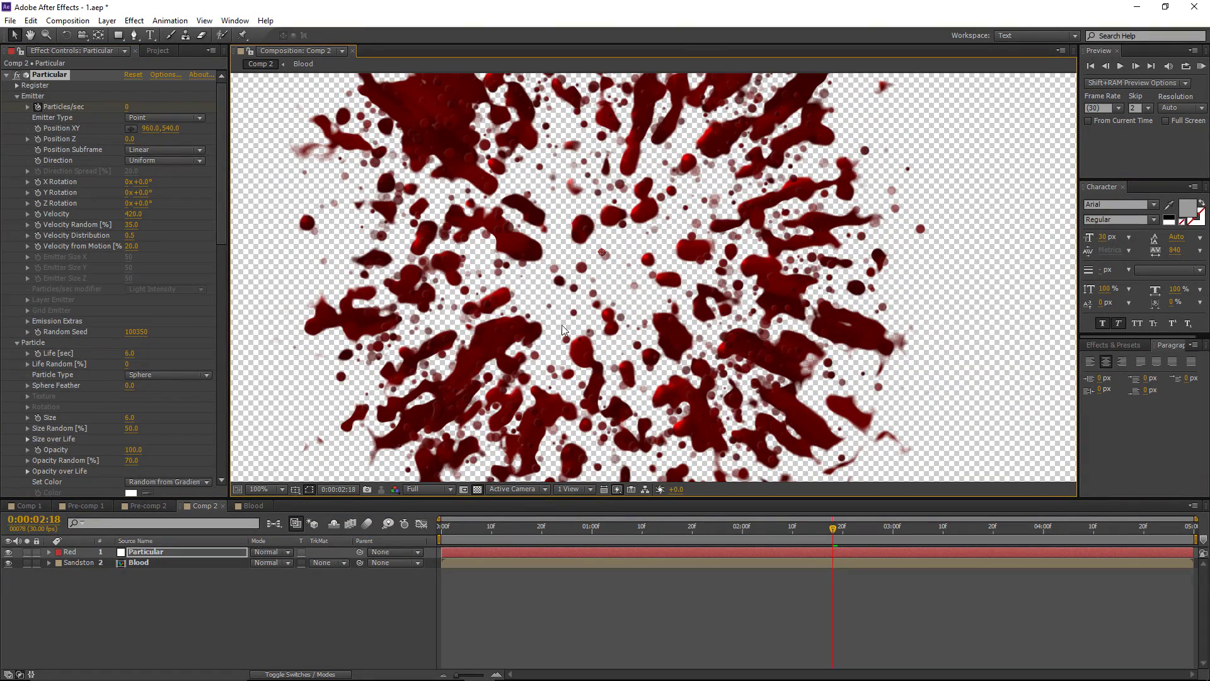
# Step: Solo the Particular layer and turn off the transparency grid to view the small drops on black
pyautogui.click(27, 552)
pyautogui.press(',')
pyautogui.press(',')
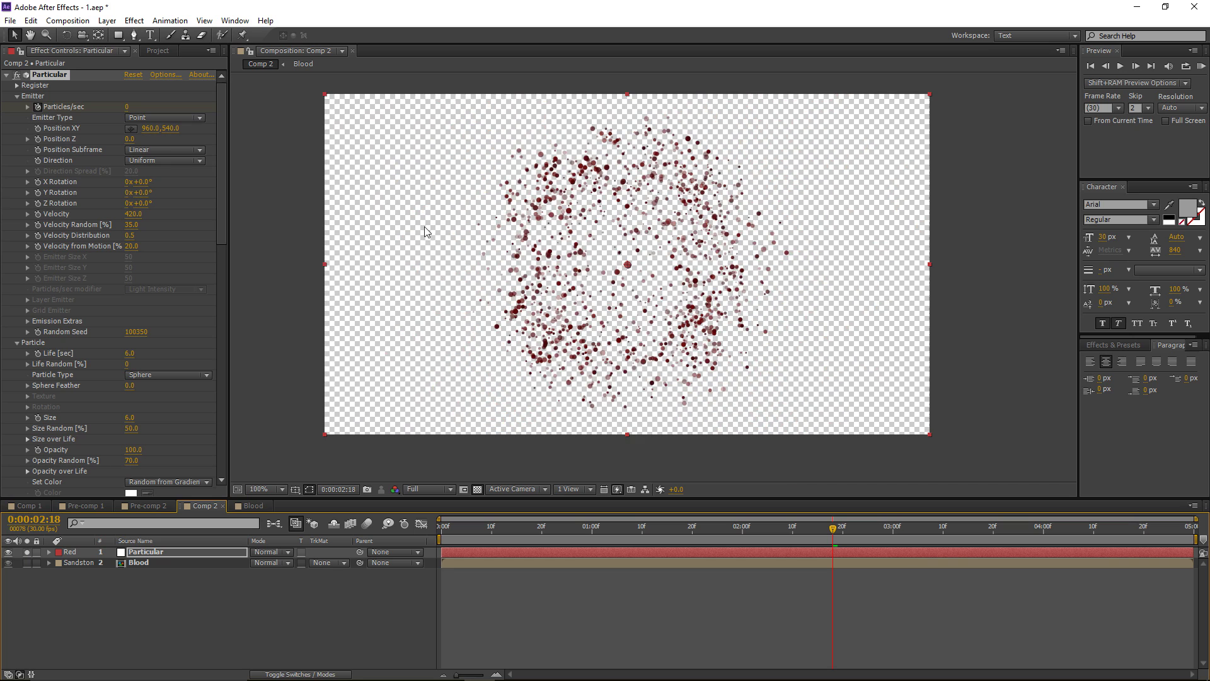
pyautogui.click(478, 489)
pyautogui.moveTo(572, 259); pyautogui.dragTo(583, 265)
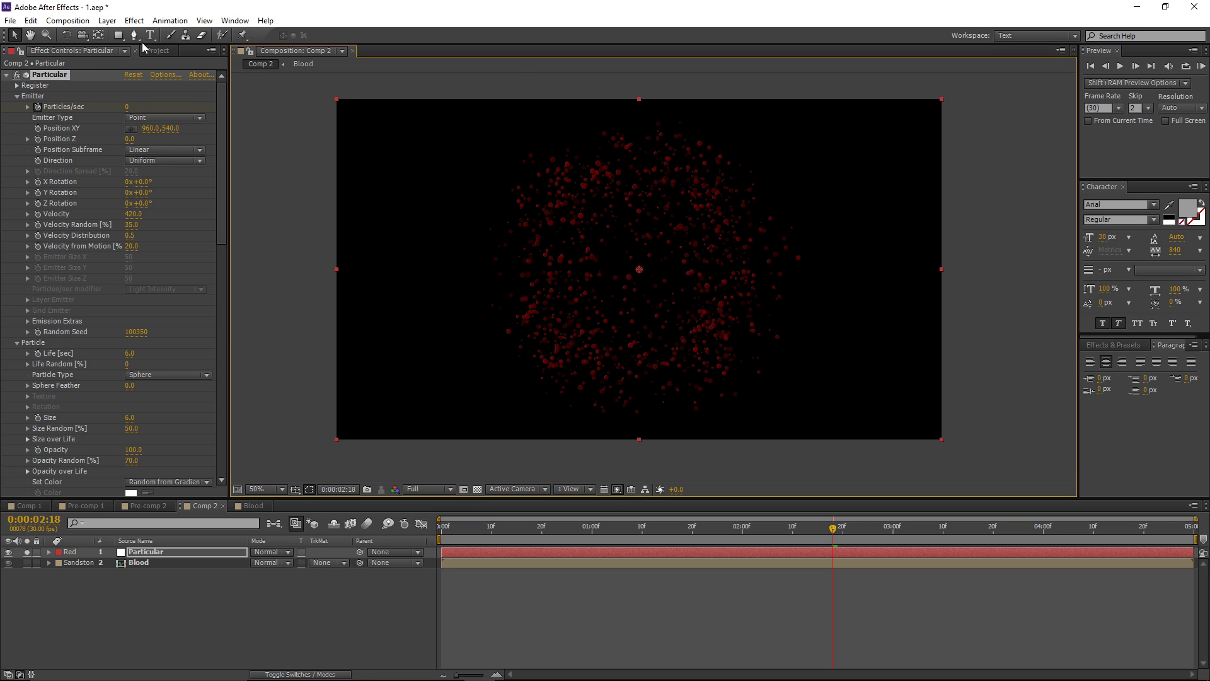
# Step: Collapse the Particular effect's settings and apply the Turbulent Displace effect to the Particular layer
pyautogui.click(6, 75)
pyautogui.click(134, 20)
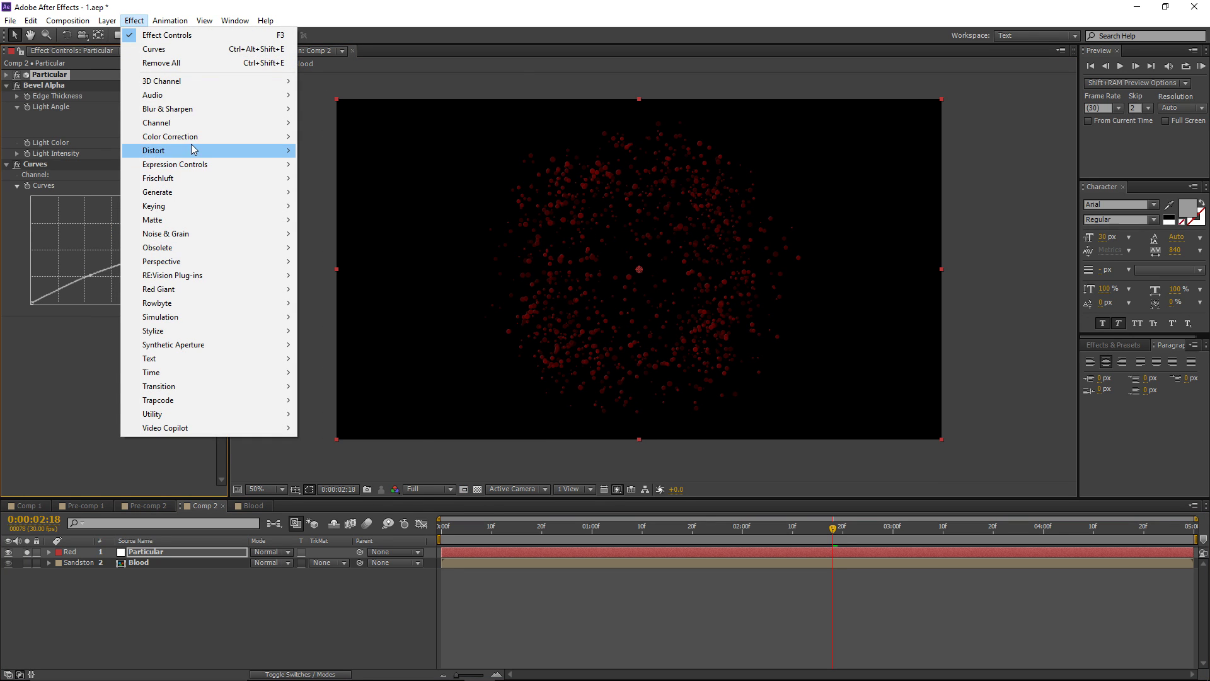
pyautogui.moveTo(215, 154)
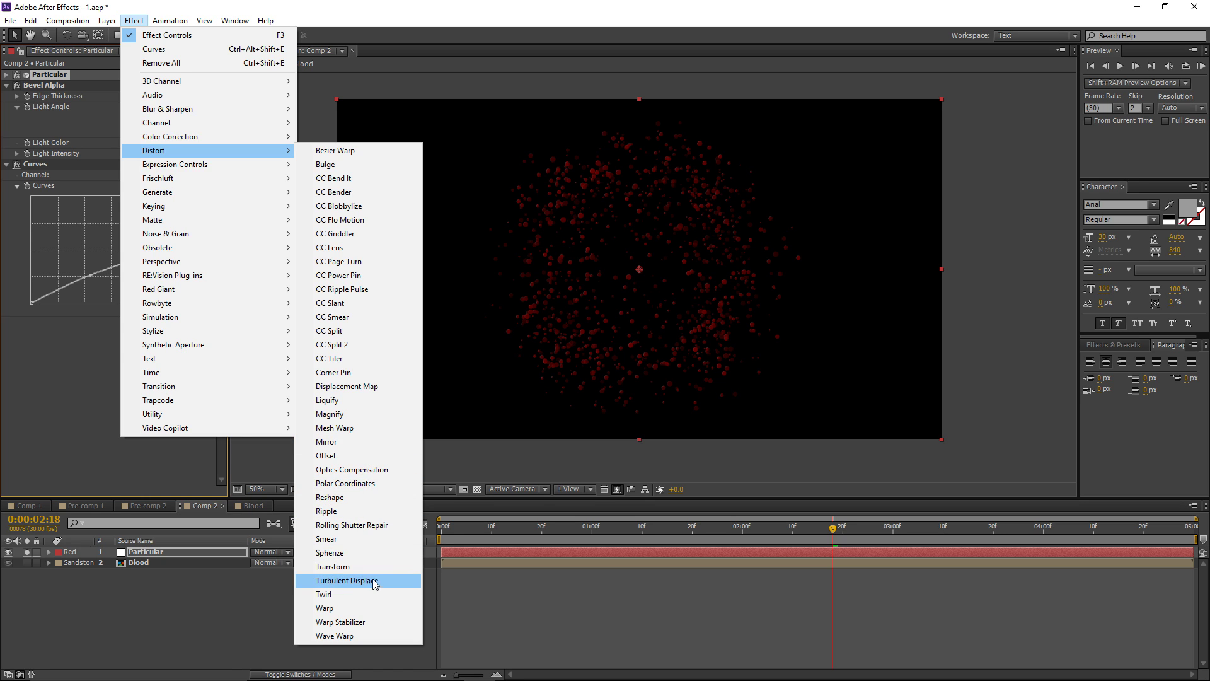
pyautogui.click(341, 580)
pyautogui.scroll(2, 577, 295)
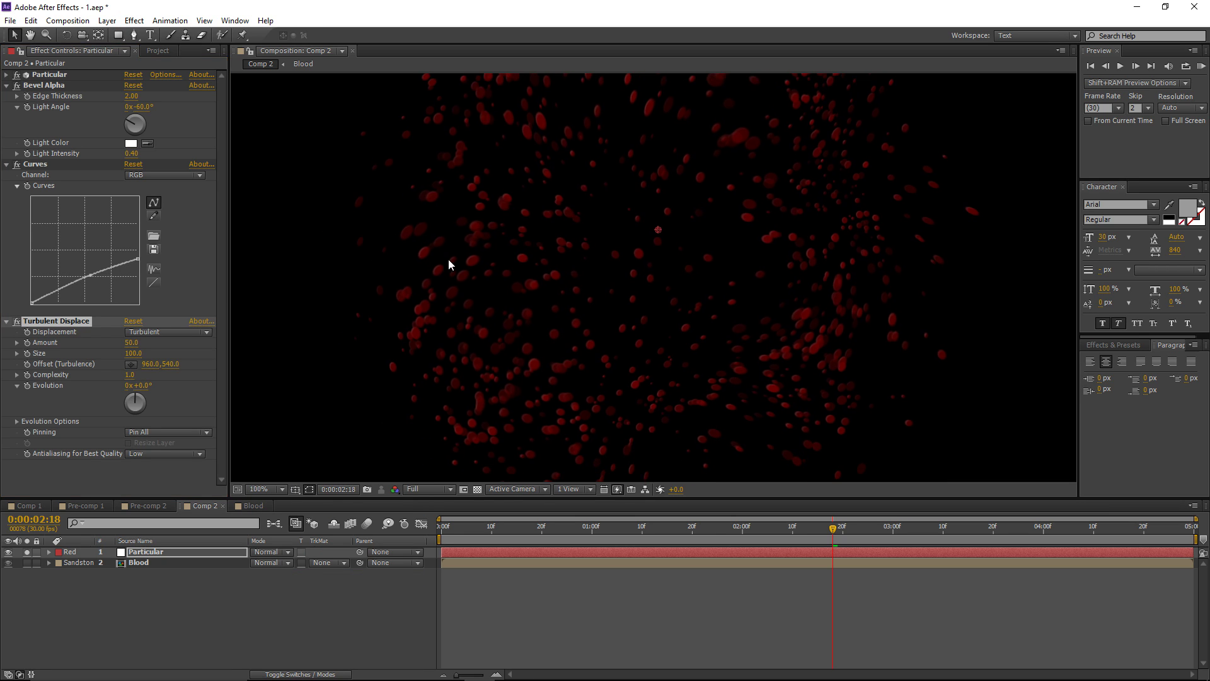
# Step: Set Turbulent Displace's Amount to 15 and its Size to 4
pyautogui.click(131, 346)
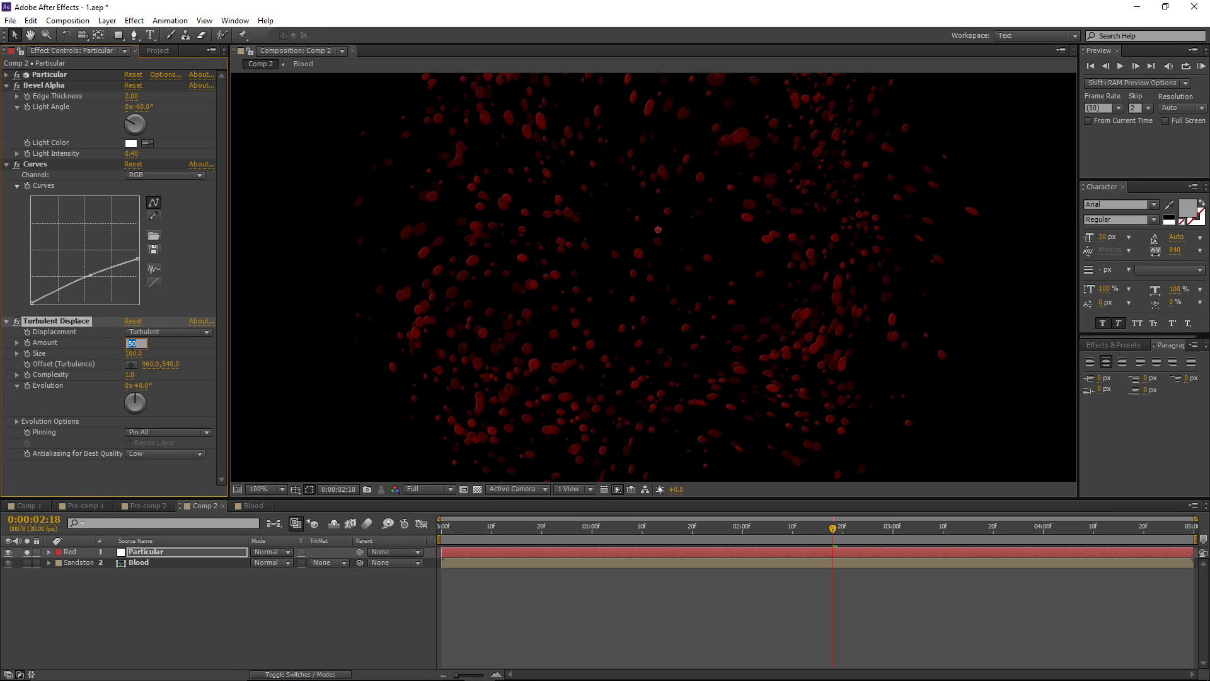
pyautogui.write('15')
pyautogui.press('Tab')
pyautogui.write('8')
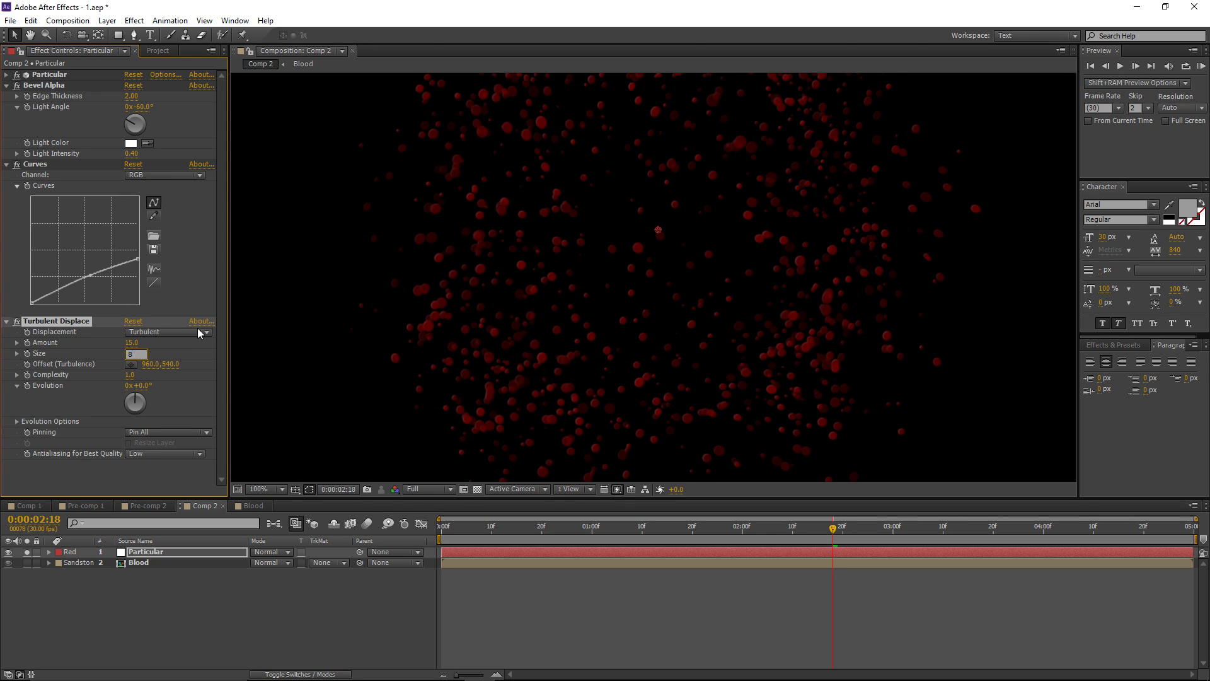
pyautogui.press('Return')
pyautogui.click(143, 353)
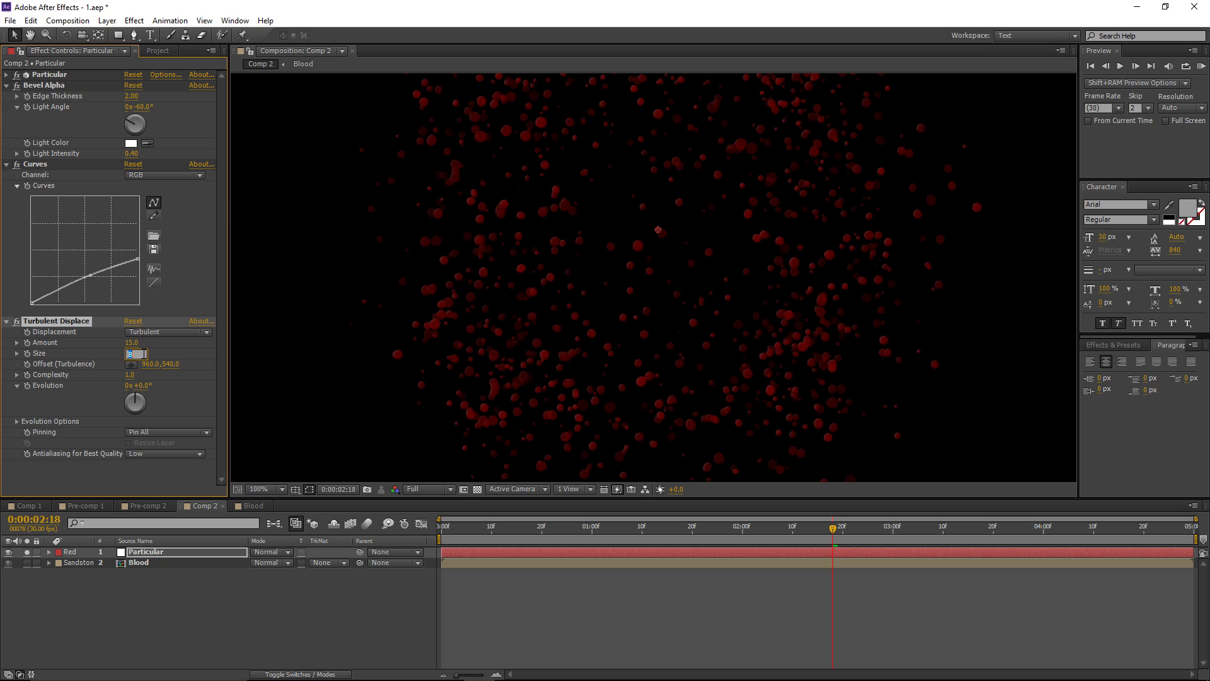
pyautogui.press('Return')
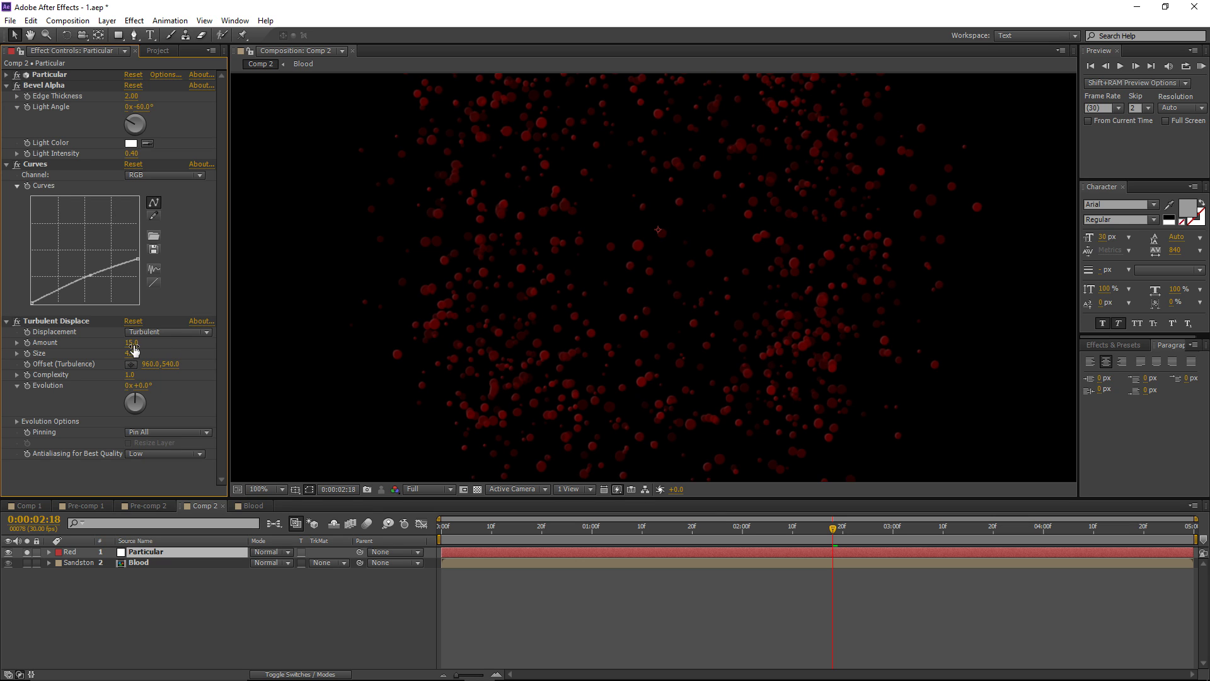
# Step: Raise Turbulent Displace's Amount to 57, checking the irregular drop shapes at 200% and 100% magnification
pyautogui.moveTo(132, 343); pyautogui.dragTo(162, 354)
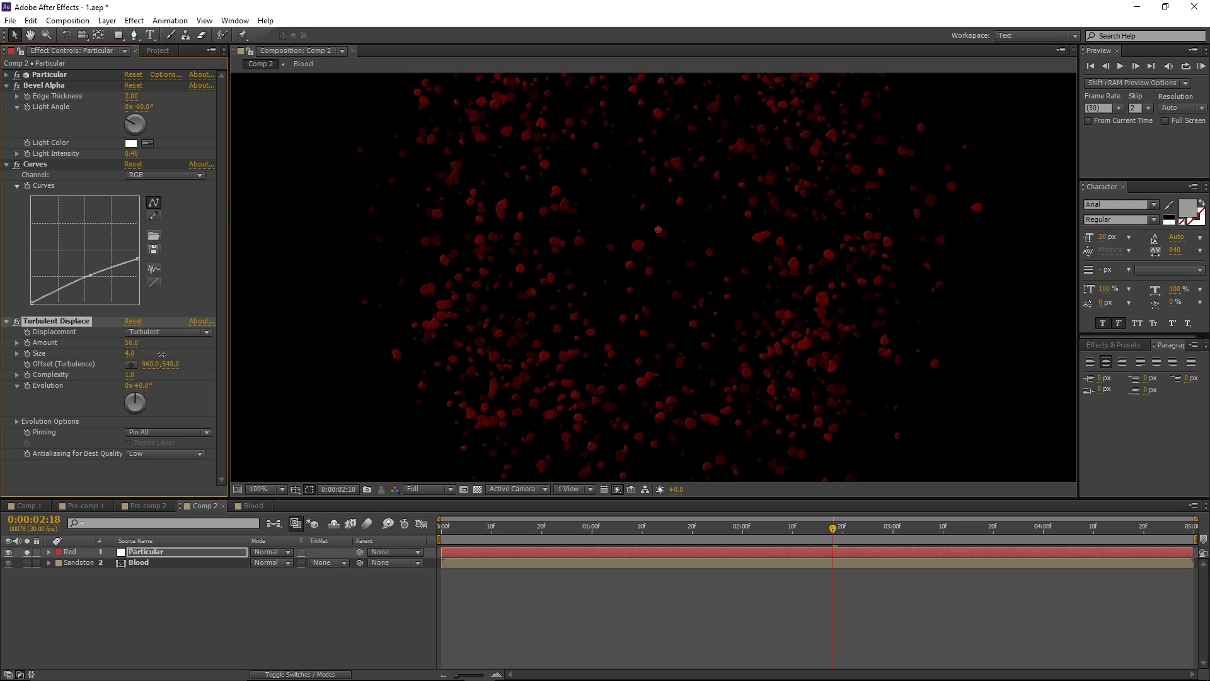
pyautogui.scroll(1, 464, 316)
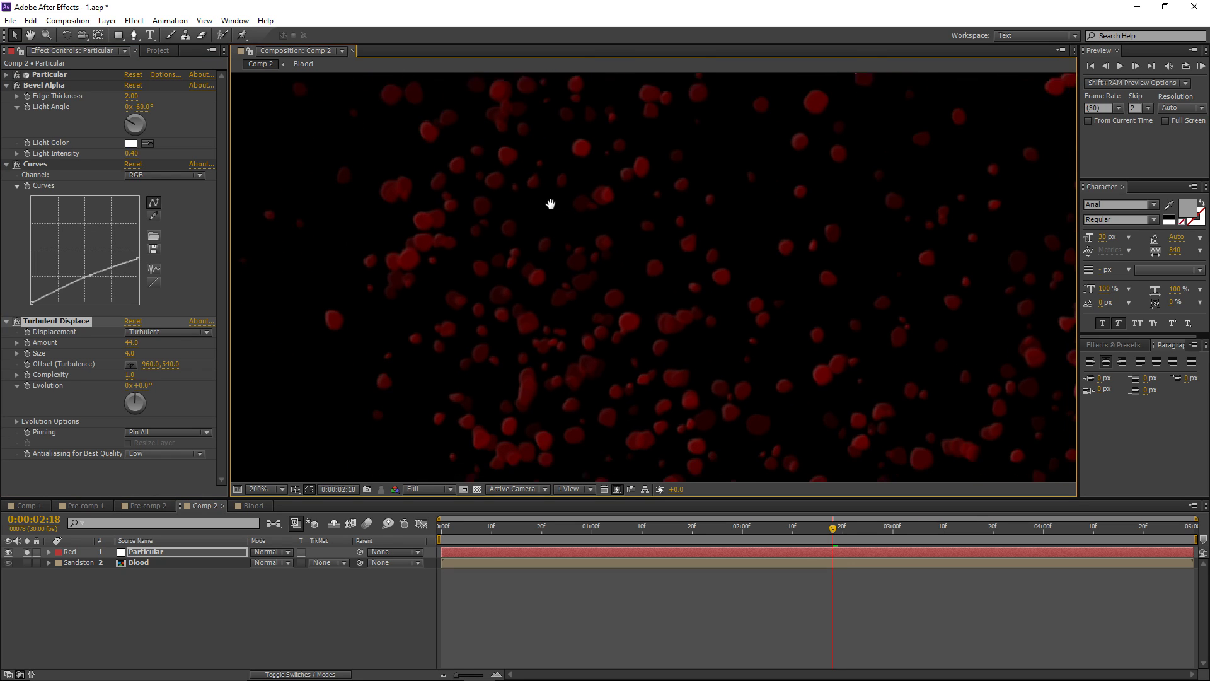
pyautogui.moveTo(487, 270); pyautogui.dragTo(443, 235)
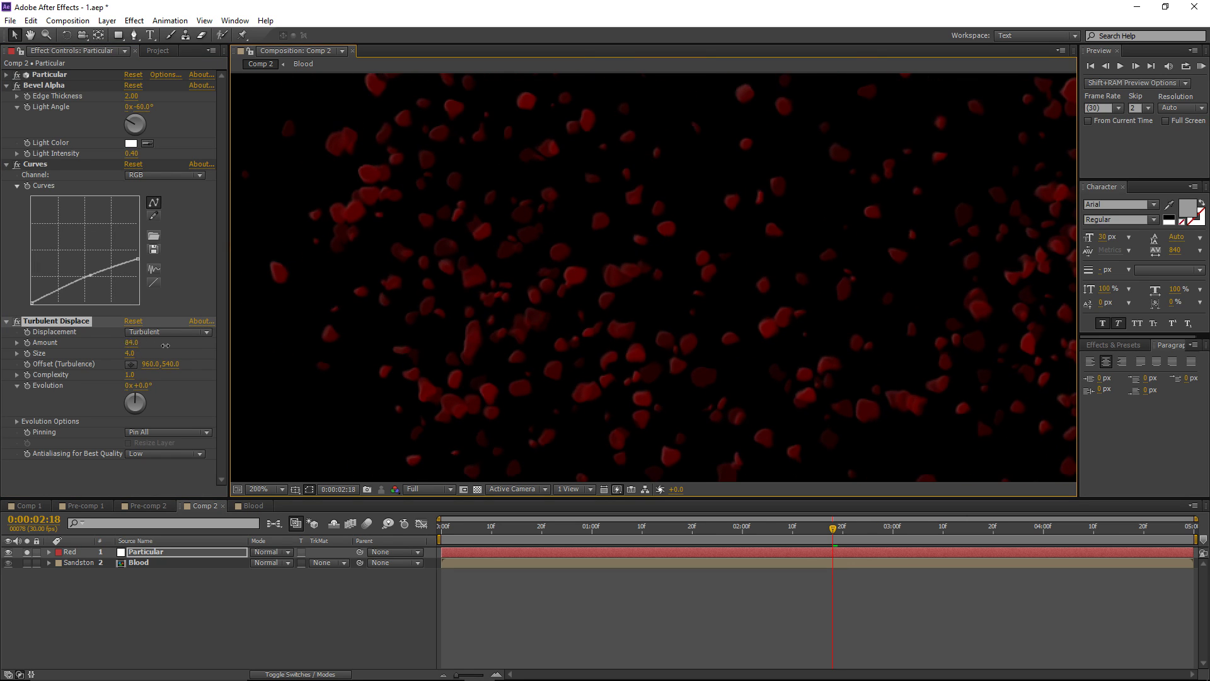
pyautogui.moveTo(177, 345); pyautogui.dragTo(153, 352)
pyautogui.scroll(-2, 572, 252)
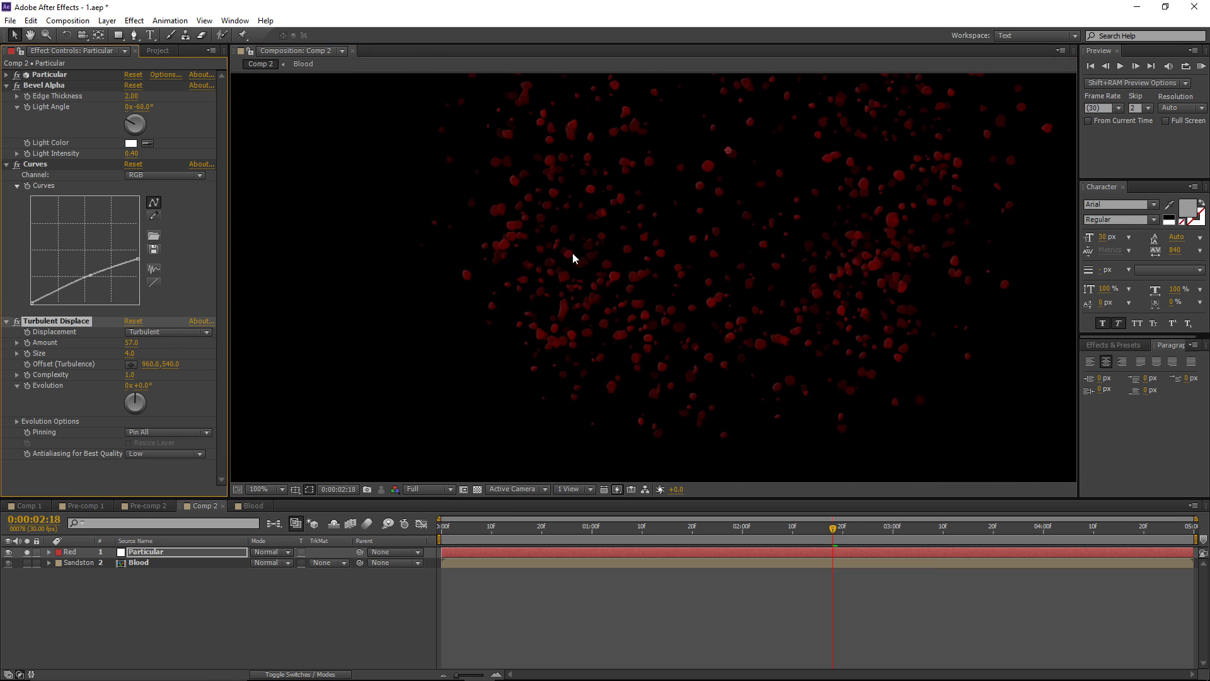
# Step: Unsolo the Particular layer and check the displaced drops together with the Blood precomp
pyautogui.moveTo(572, 252); pyautogui.dragTo(481, 367)
pyautogui.click(27, 552)
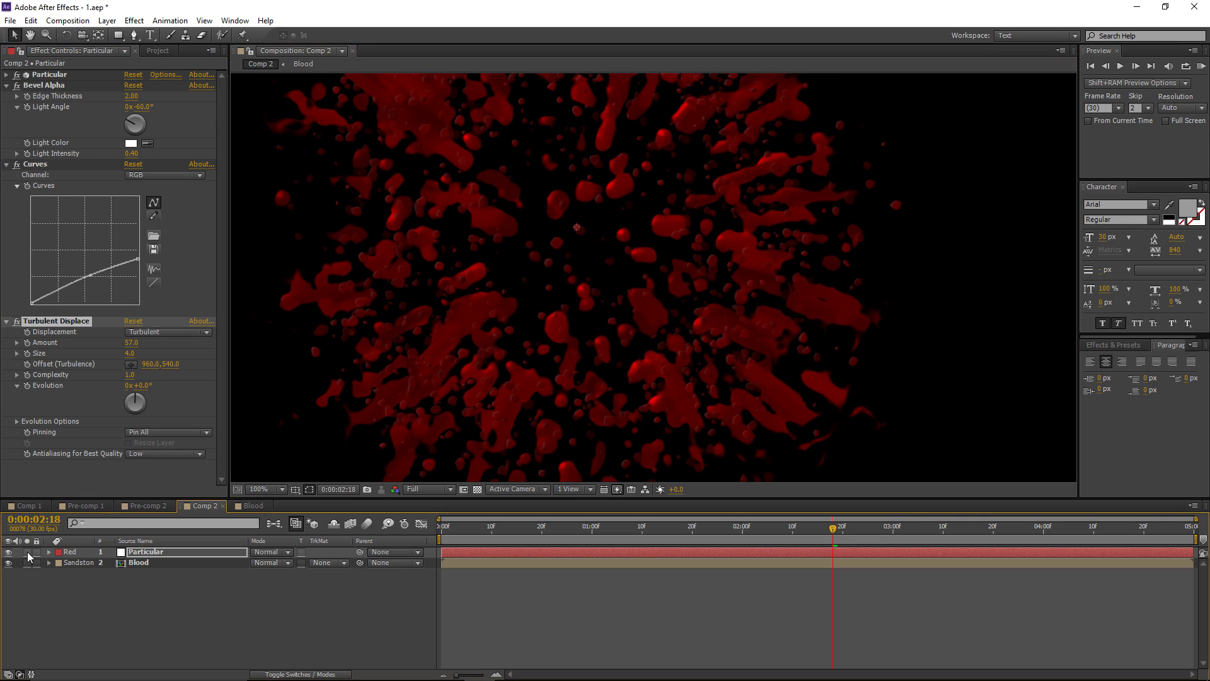
pyautogui.scroll(-1, 503, 268)
pyautogui.scroll(1, 550, 221)
pyautogui.moveTo(485, 210); pyautogui.dragTo(497, 270)
# Step: Rename the Particular layer to Blood_particles
pyautogui.press('Return')
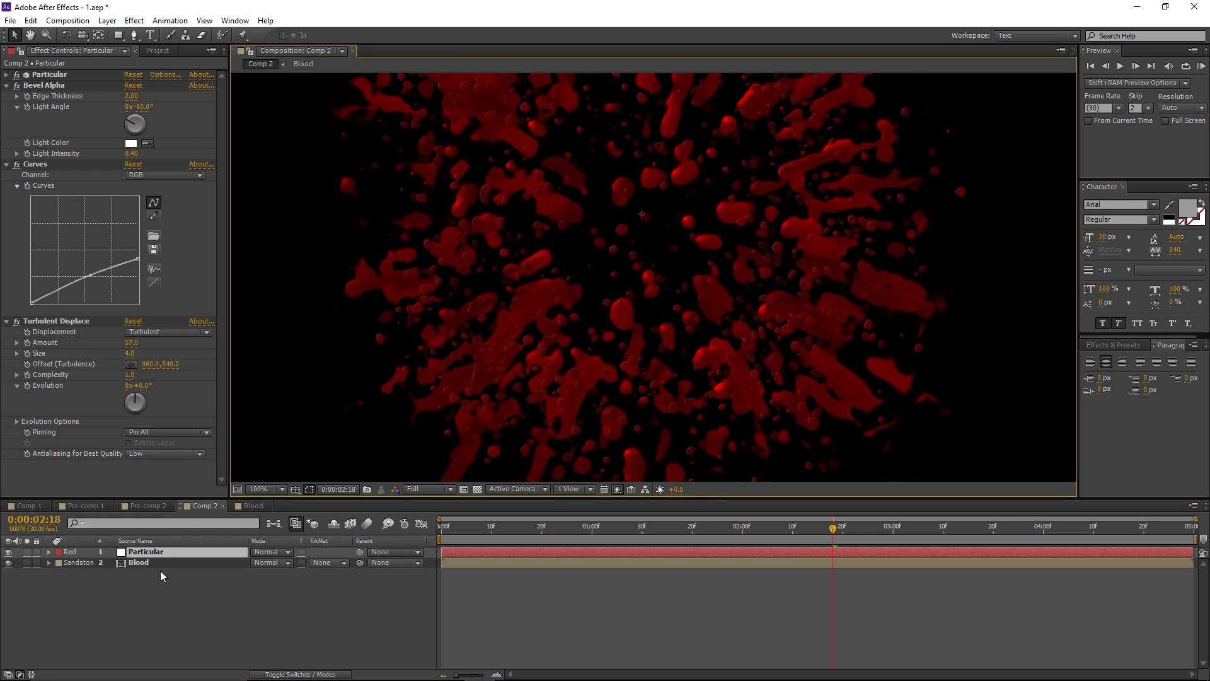
pyautogui.click(143, 564)
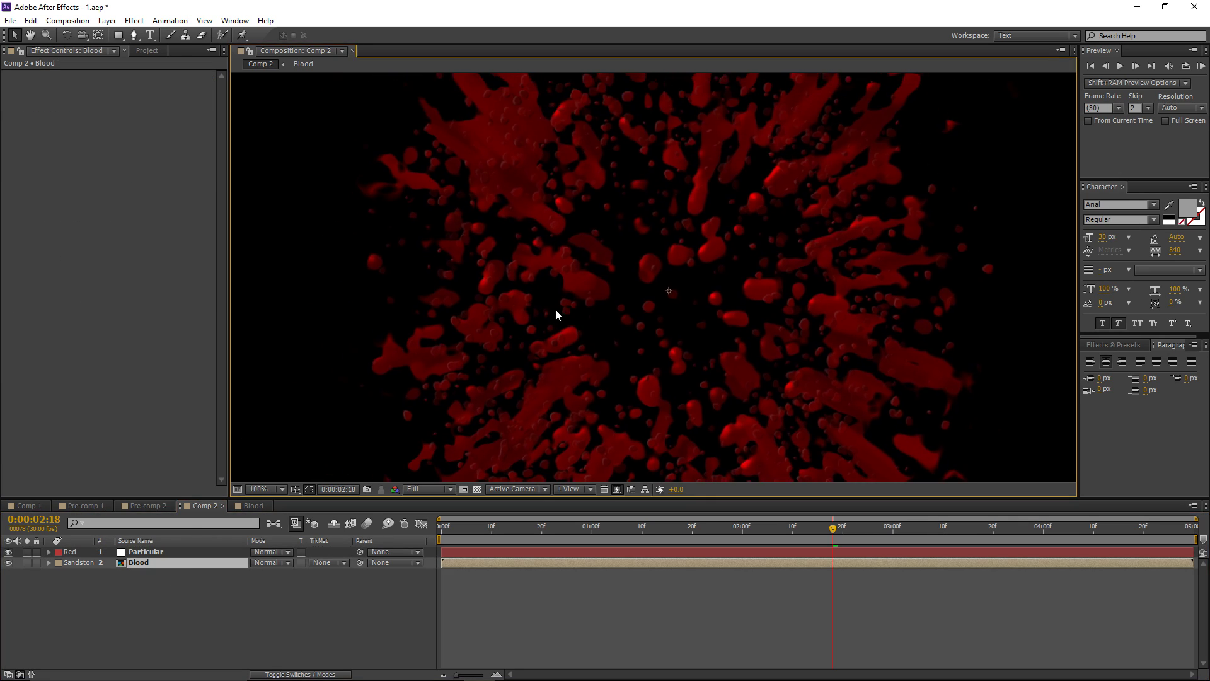
pyautogui.click(148, 552)
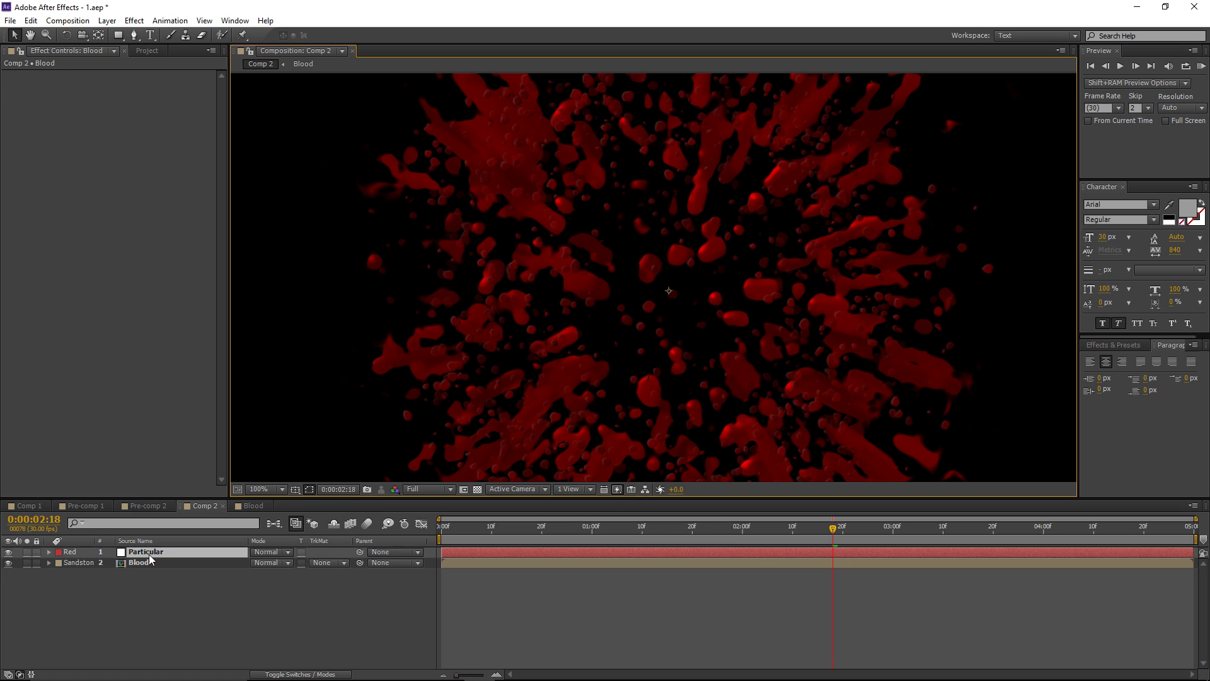
pyautogui.press('Return')
pyautogui.write('B')
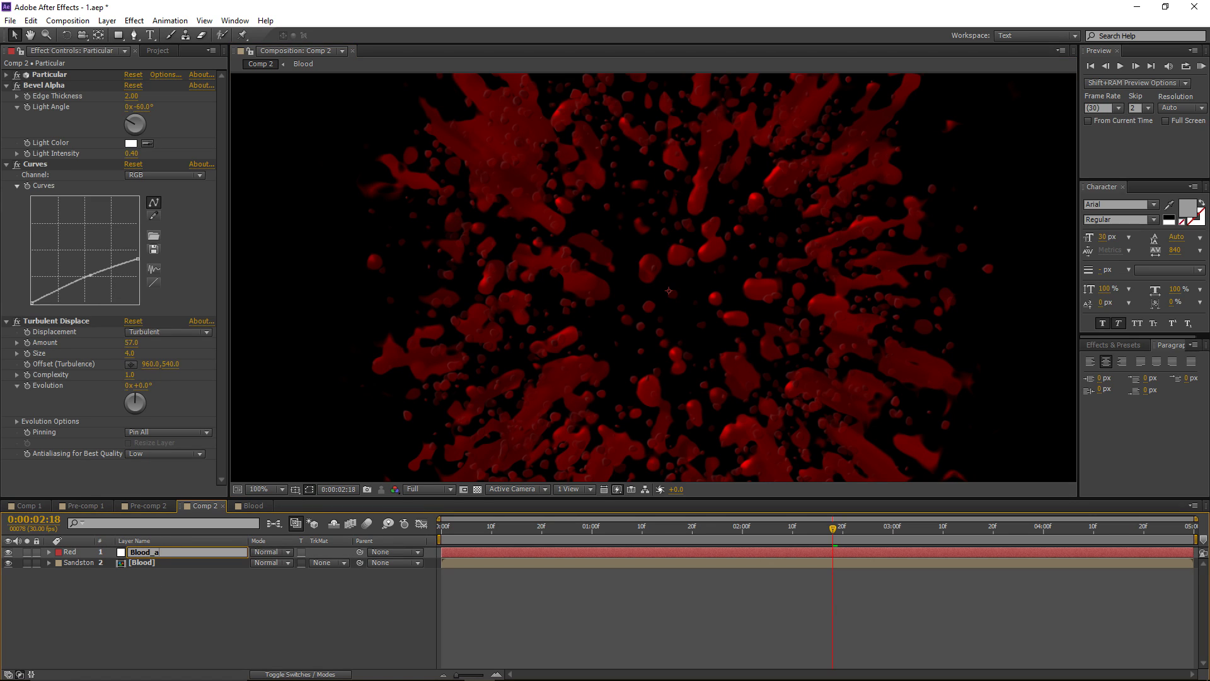
pyautogui.write('lood_particles')
pyautogui.press('Return')
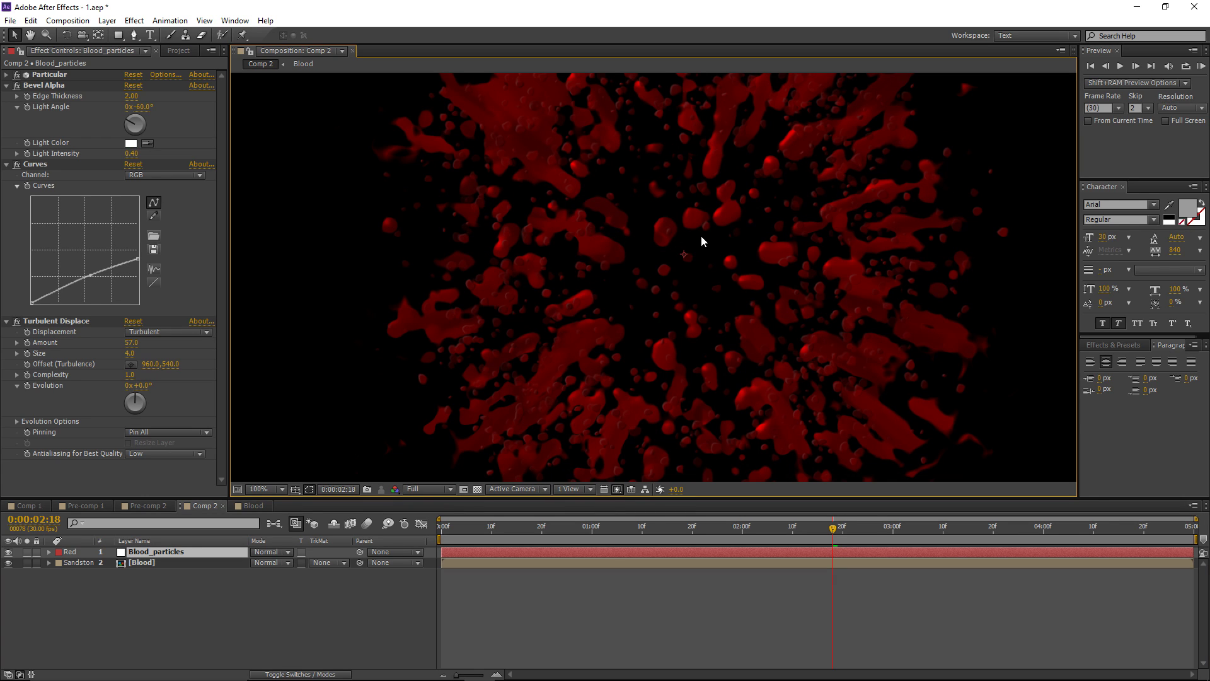
# Step: Duplicate the Blood precomp layer and move the copy above Blood_particles in the layer stack
pyautogui.moveTo(684, 253); pyautogui.dragTo(579, 317)
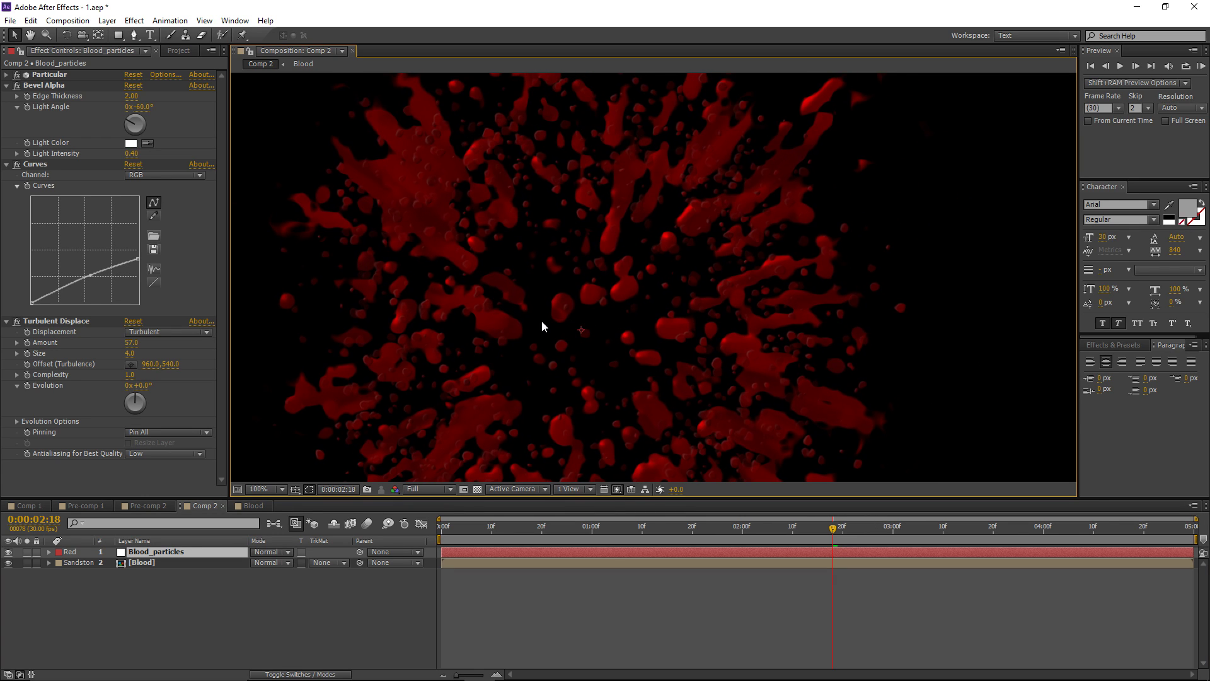
pyautogui.scroll(-2, 542, 326)
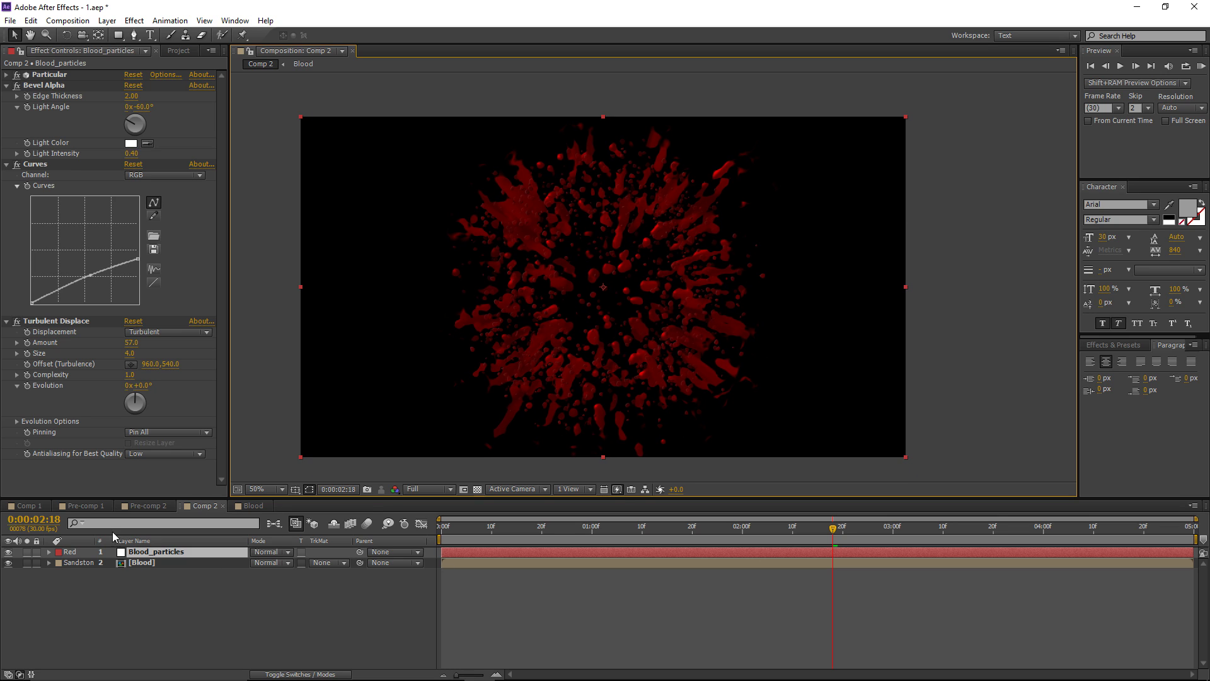
pyautogui.click(143, 566)
pyautogui.hotkey('ctrl', 'd')
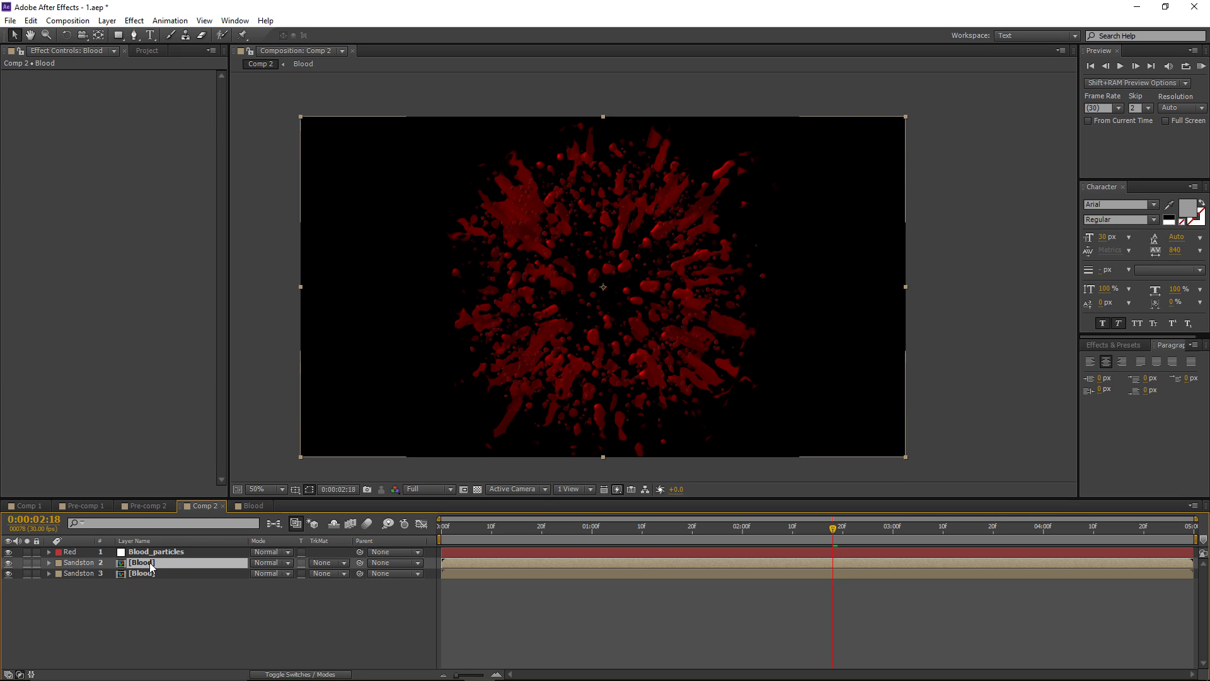
pyautogui.hotkey('ctrl', ']')
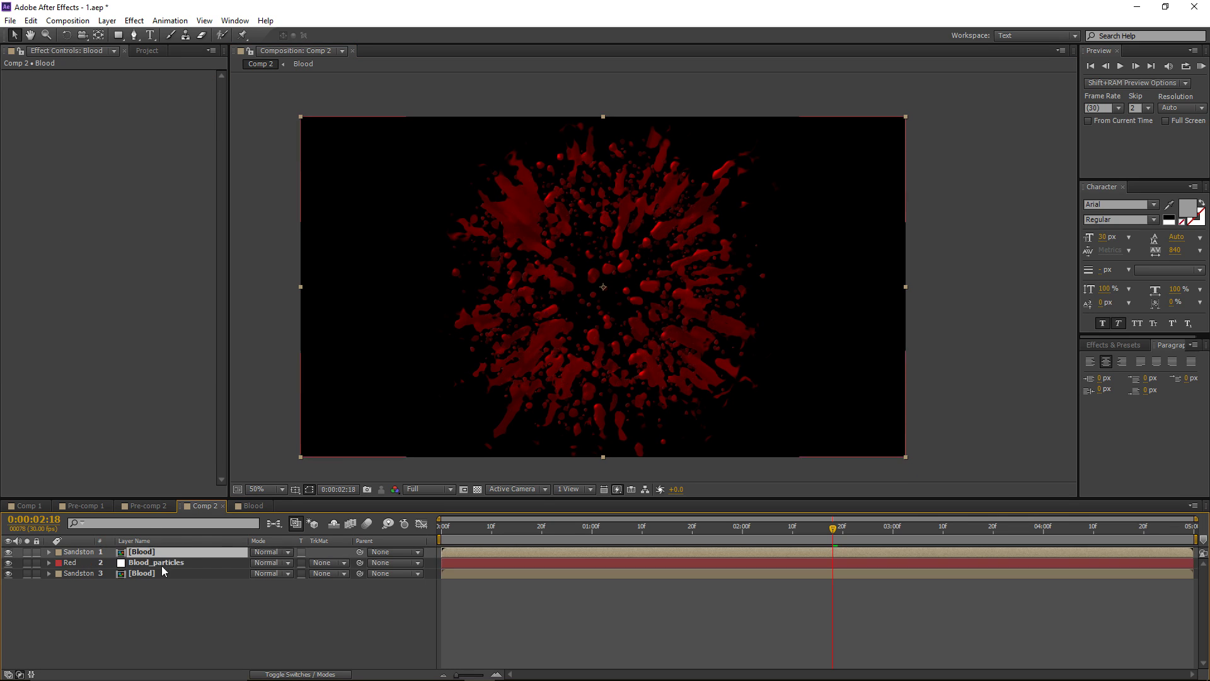
# Step: Apply a Fill effect to the topmost Blood copy and set its color to white
pyautogui.click(130, 24)
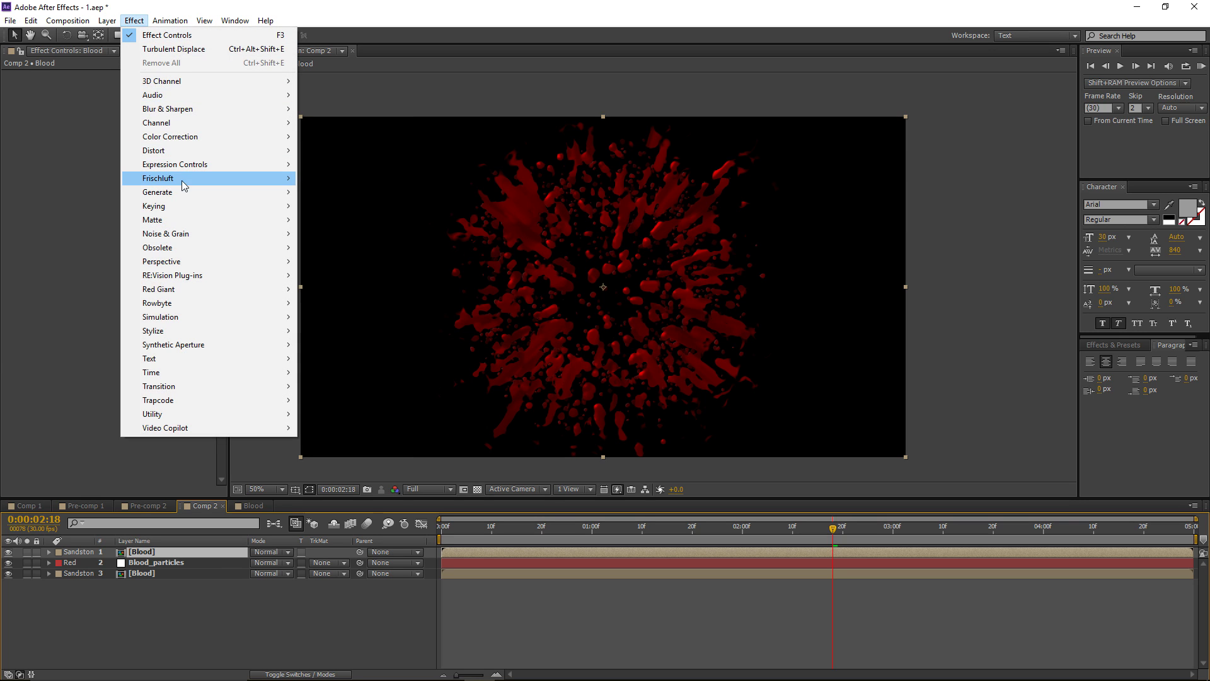
pyautogui.moveTo(182, 184)
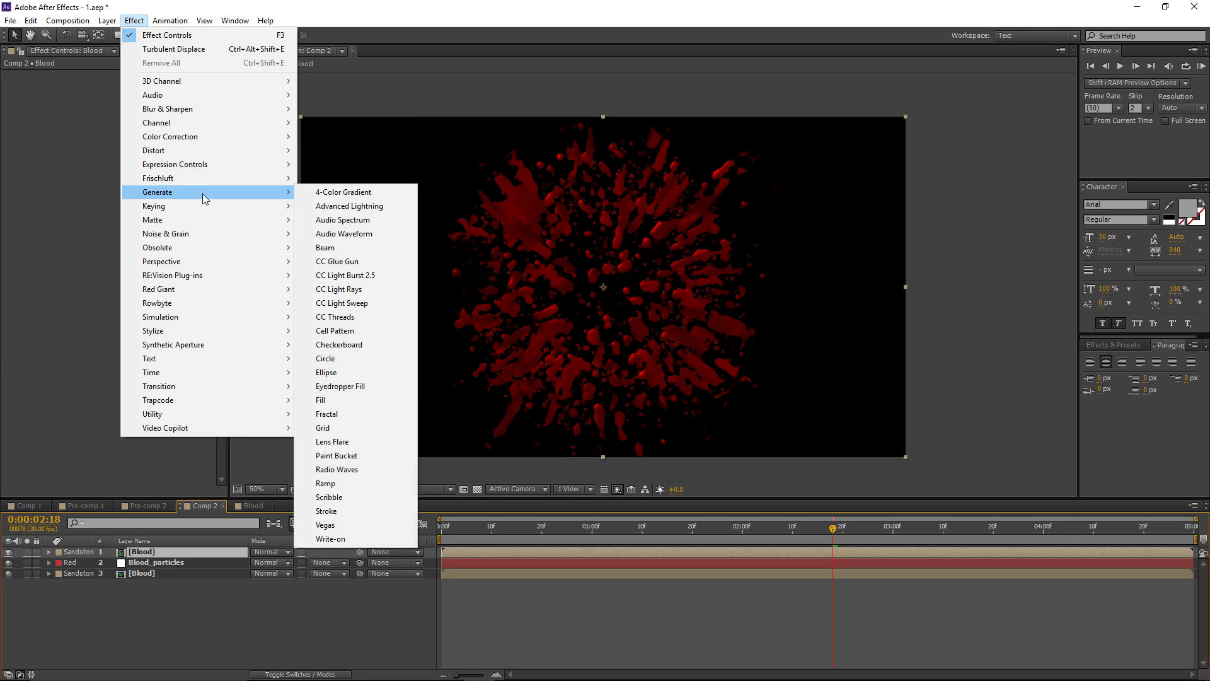
pyautogui.click(345, 399)
pyautogui.click(131, 107)
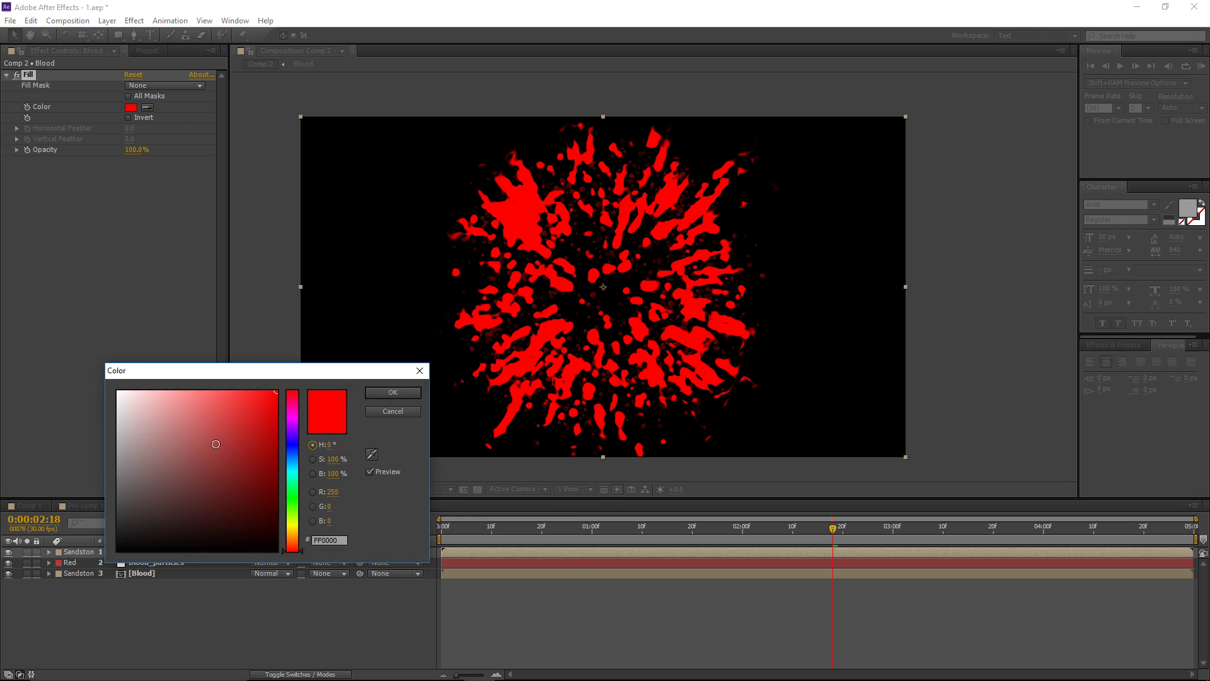
pyautogui.click(118, 392)
pyautogui.click(384, 392)
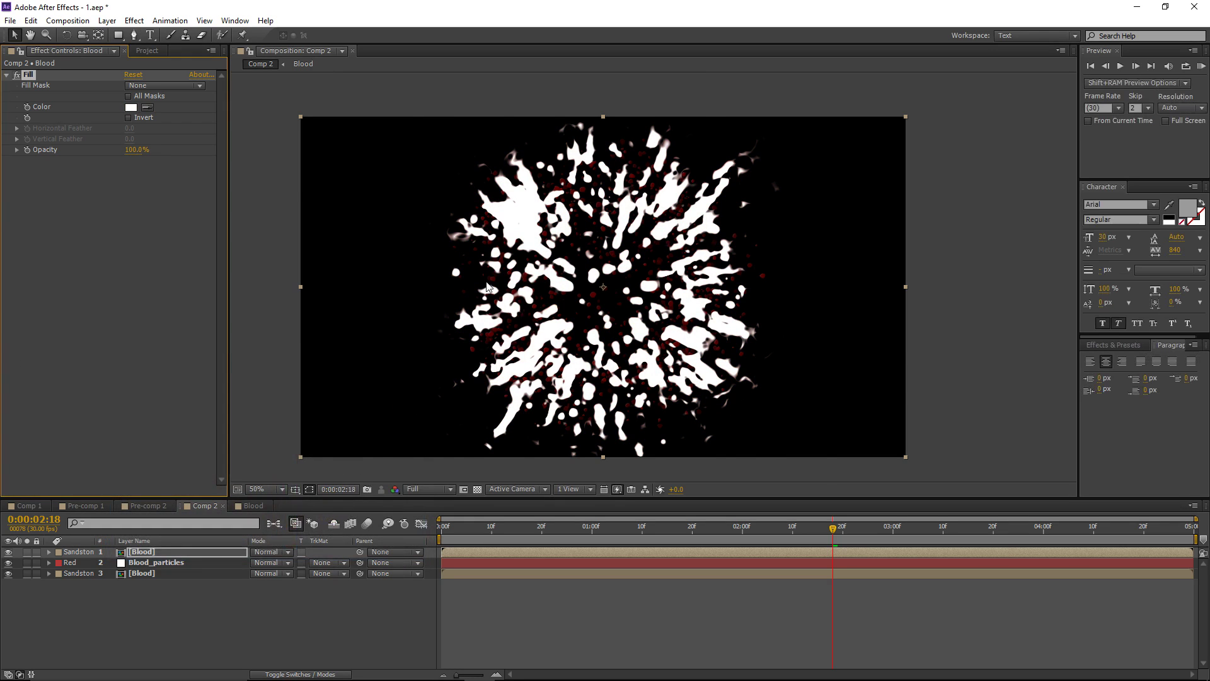
# Step: Set Blood_particles' track matte to Luma Inverted Matte using the white-filled Blood copy, and inspect the combined splatter
pyautogui.press('/')
pyautogui.click(153, 552)
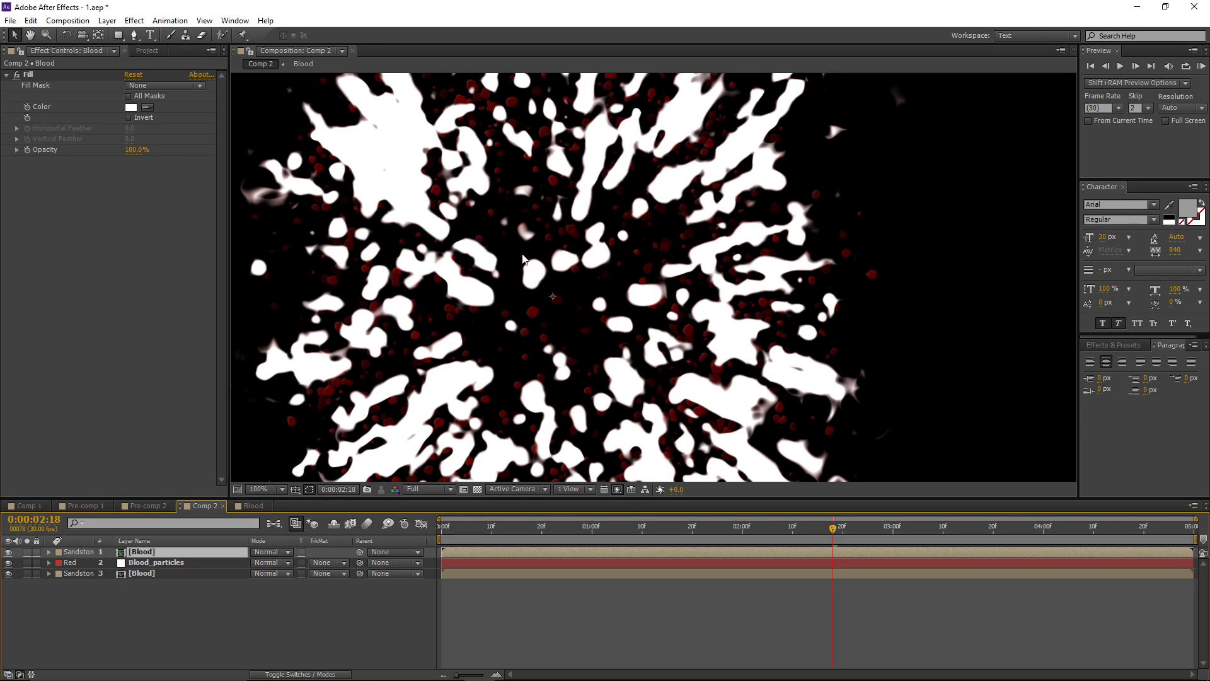
pyautogui.click(180, 563)
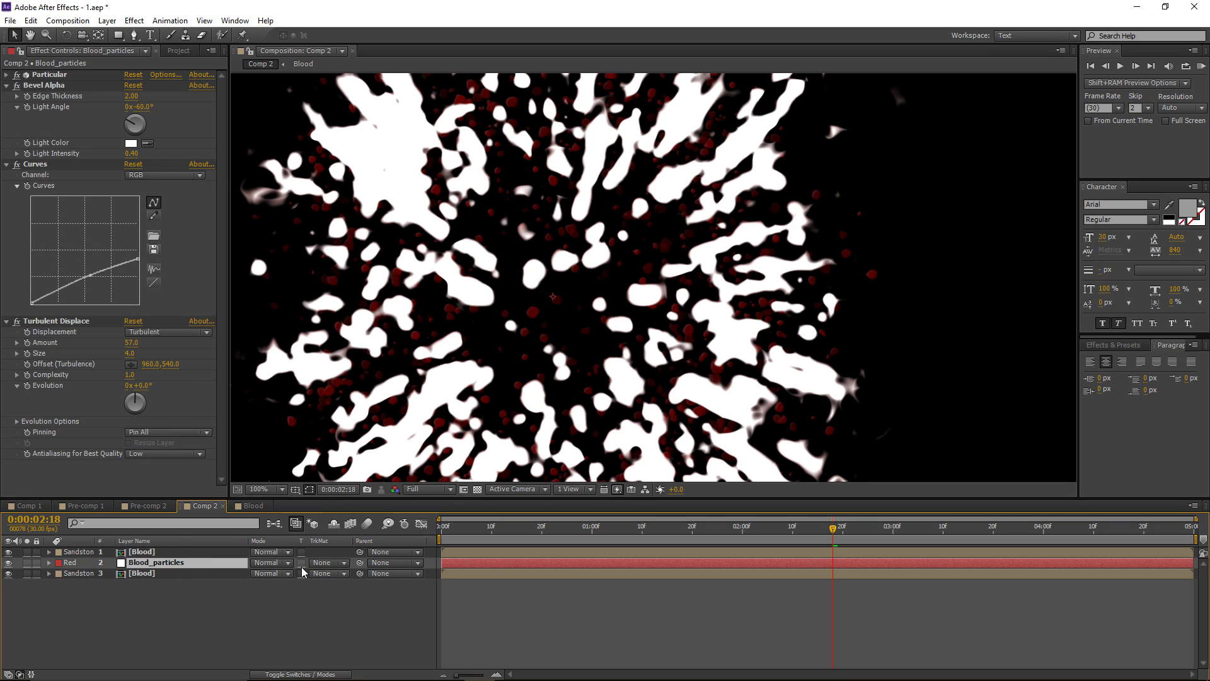
pyautogui.click(339, 563)
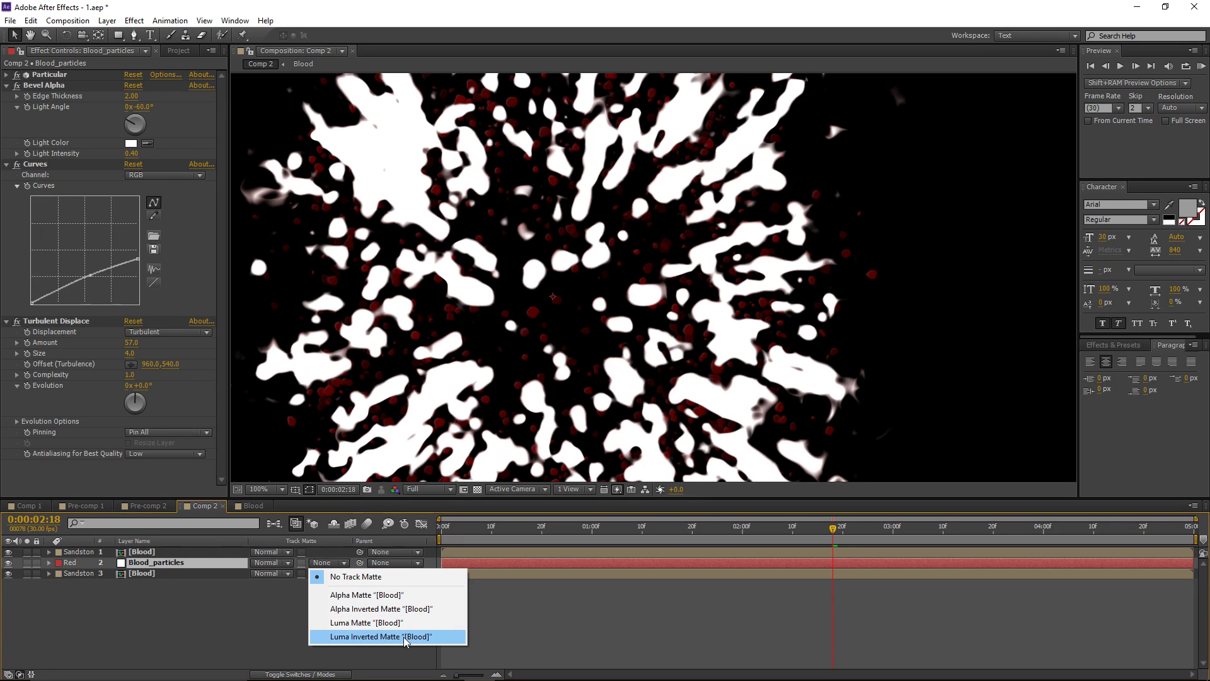
pyautogui.click(425, 637)
pyautogui.moveTo(408, 156); pyautogui.dragTo(472, 236)
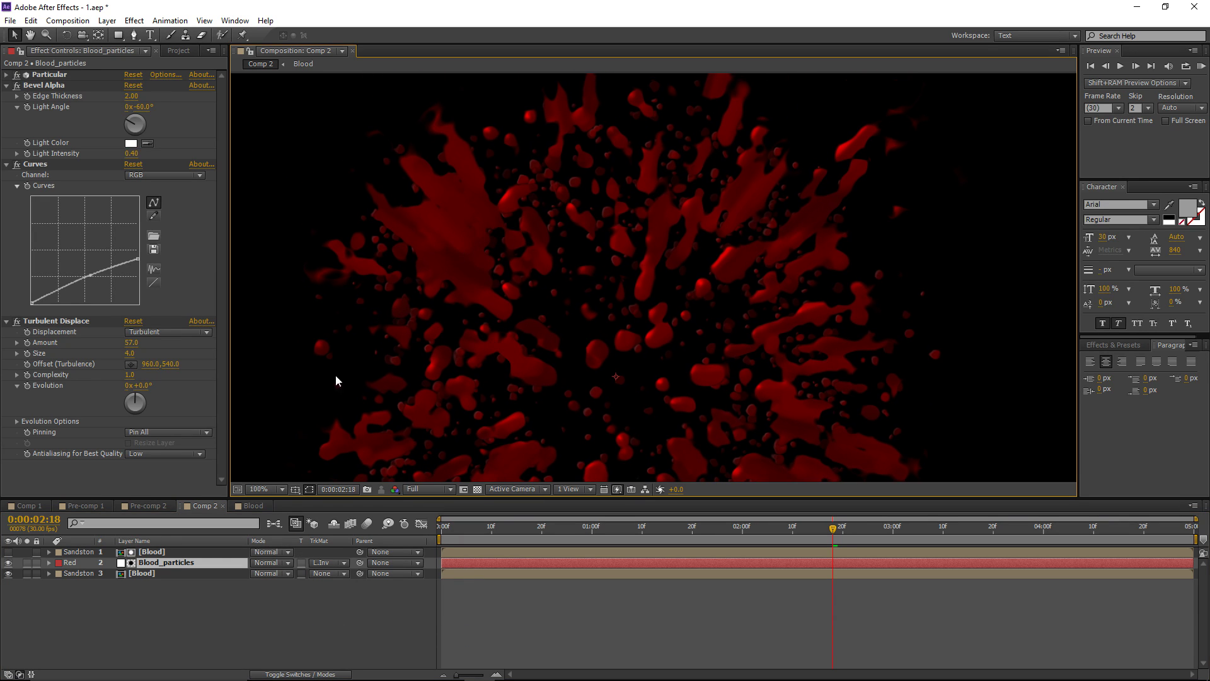
pyautogui.click(170, 572)
pyautogui.moveTo(478, 354); pyautogui.dragTo(455, 341)
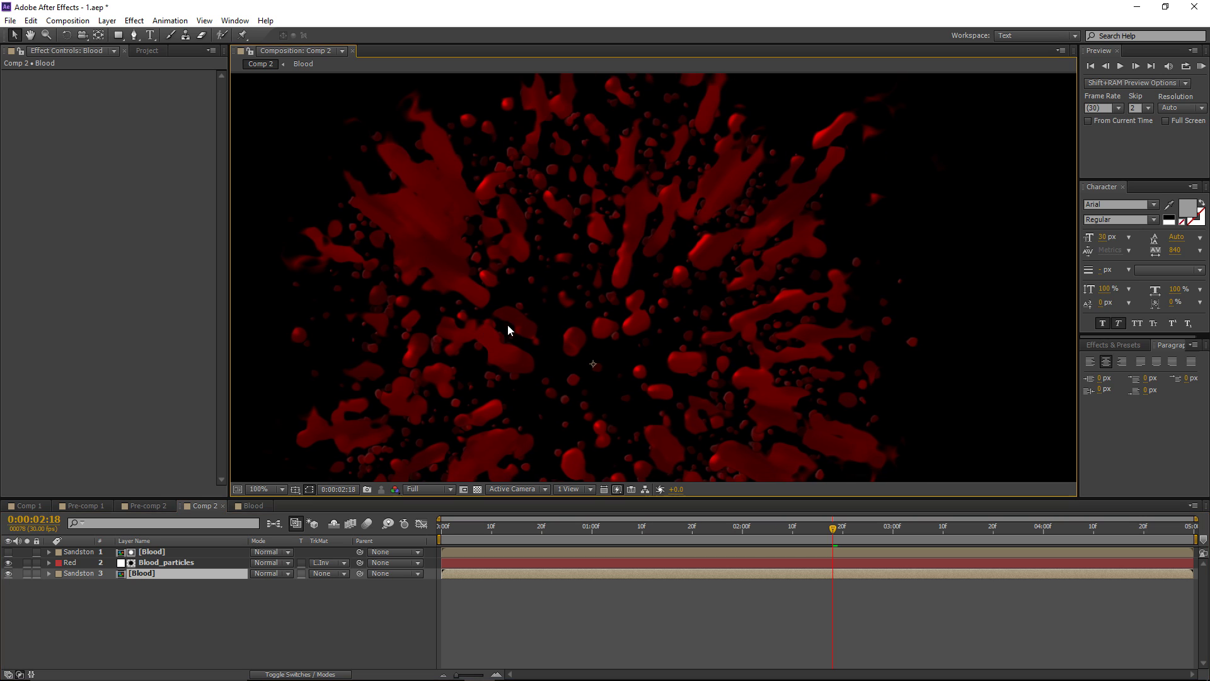
pyautogui.moveTo(626, 272)
pyautogui.mouseDown()
pyautogui.moveTo(608, 252)
pyautogui.moveTo(618, 273)
pyautogui.mouseUp()
pyautogui.click(155, 562)
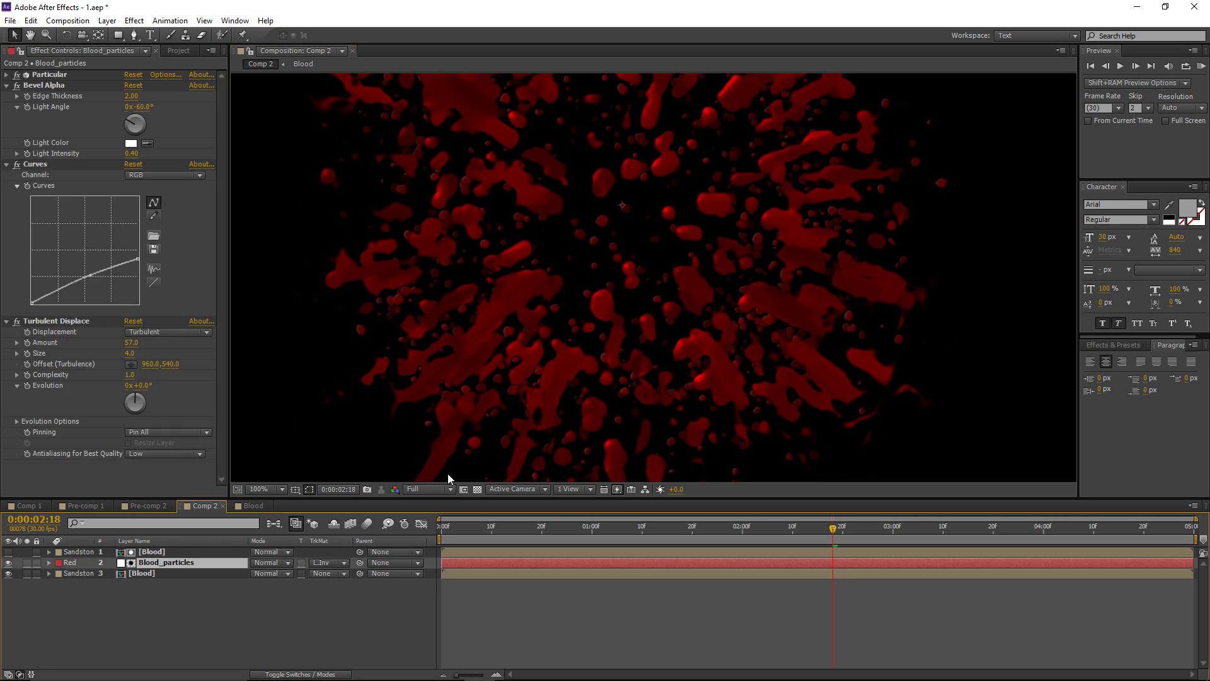
# Step: Set the particle Size in Blood_particles' Particular effect to 5 and inspect the smaller drops
pyautogui.moveTo(499, 191); pyautogui.dragTo(426, 286)
pyautogui.scroll(-2, 640, 252)
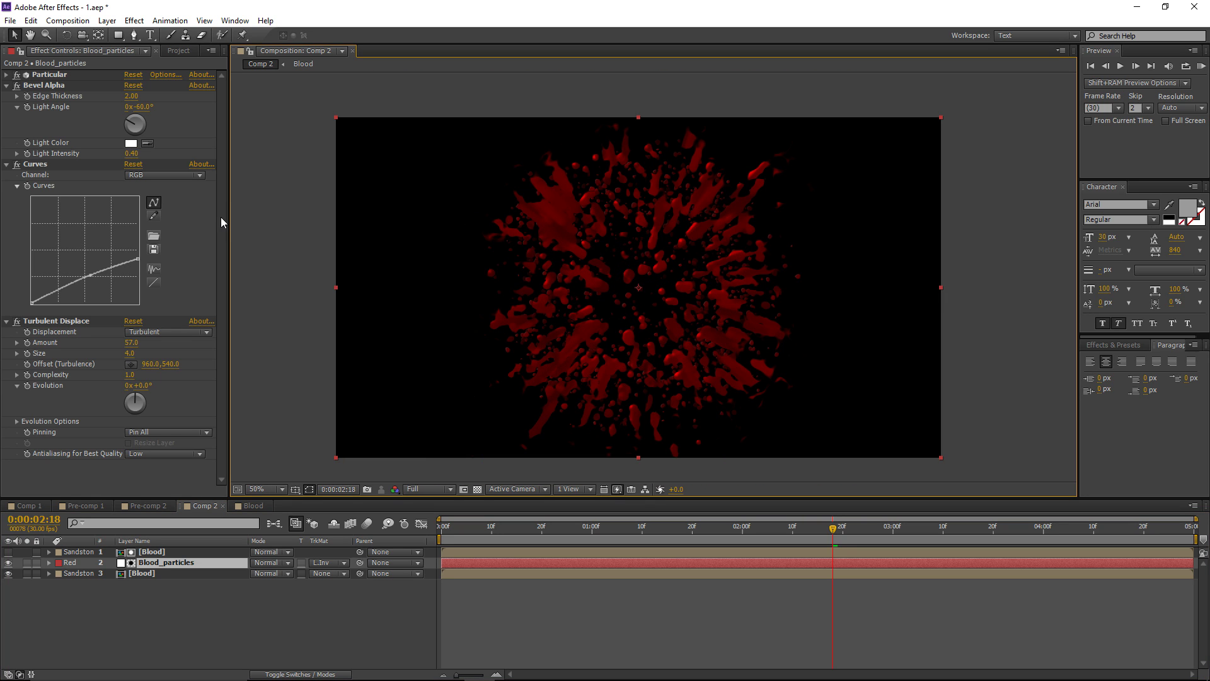
pyautogui.press('.')
pyautogui.press('.')
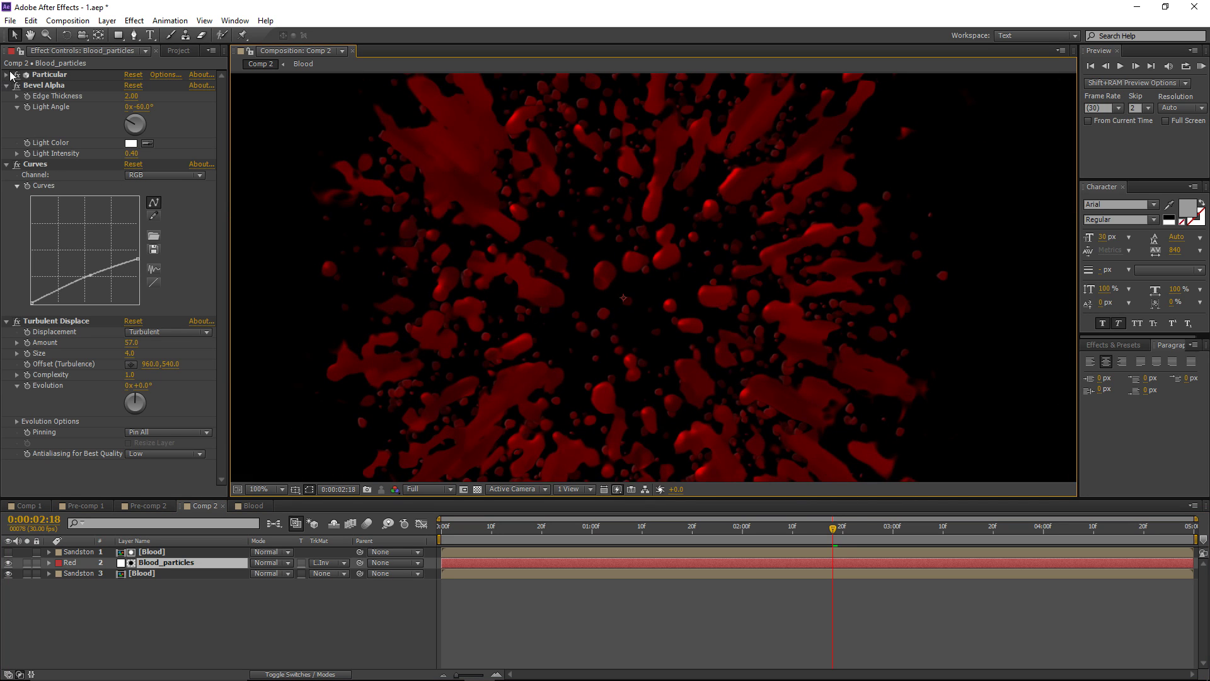
pyautogui.click(8, 75)
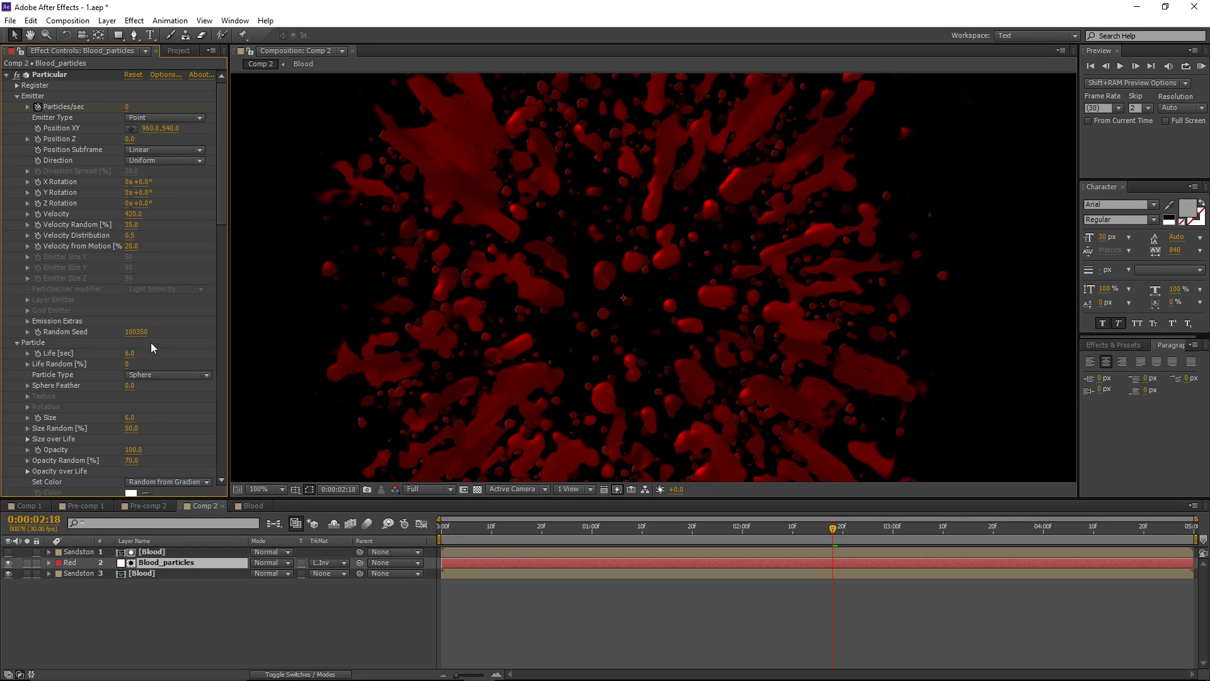
pyautogui.scroll(-2, 112, 340)
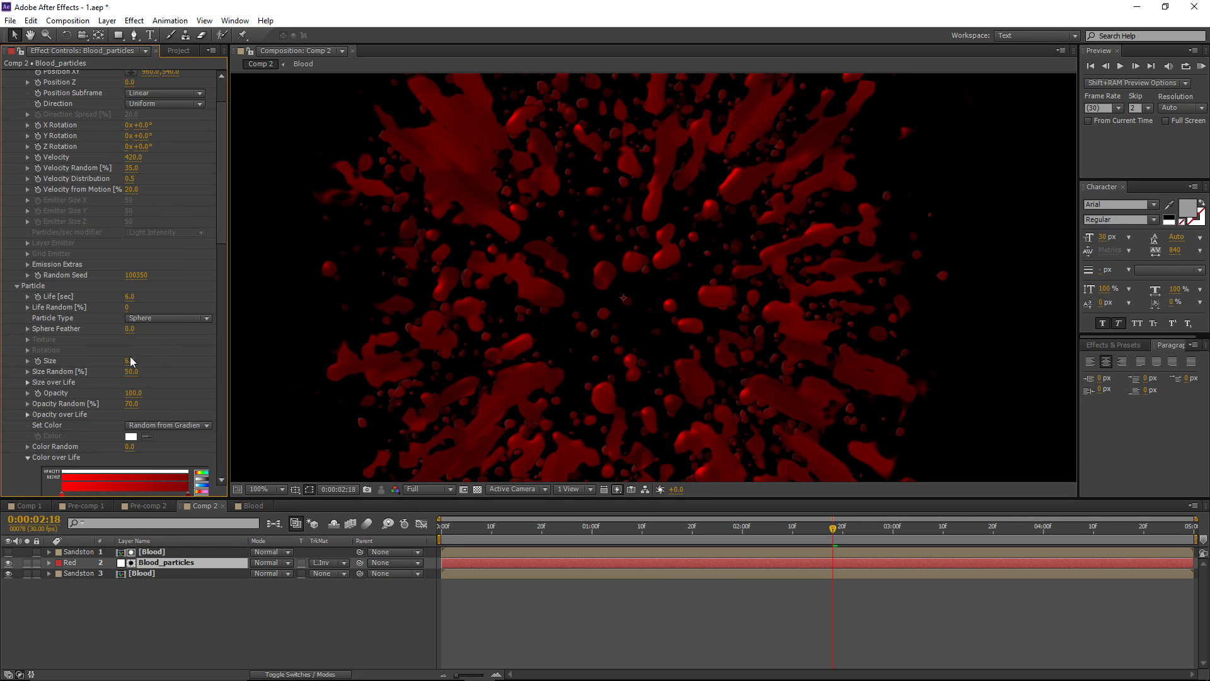
pyautogui.click(130, 360)
pyautogui.write('5')
pyautogui.press('Return')
pyautogui.press('Return')
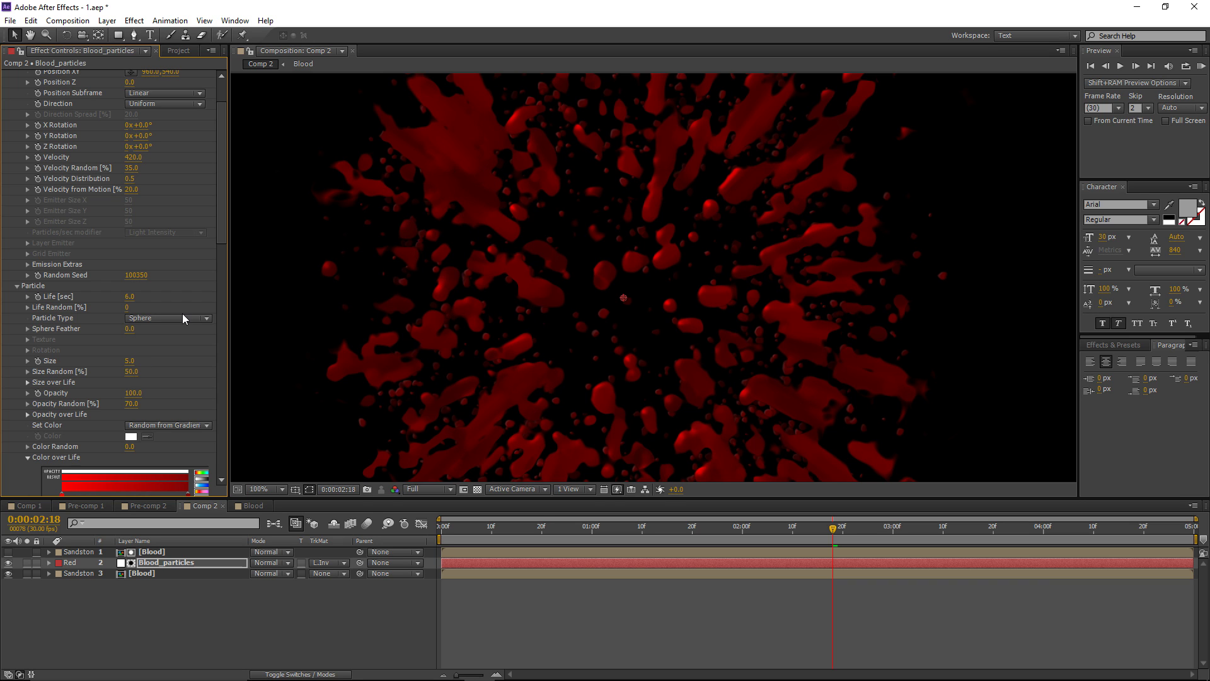
pyautogui.moveTo(510, 312); pyautogui.dragTo(485, 221)
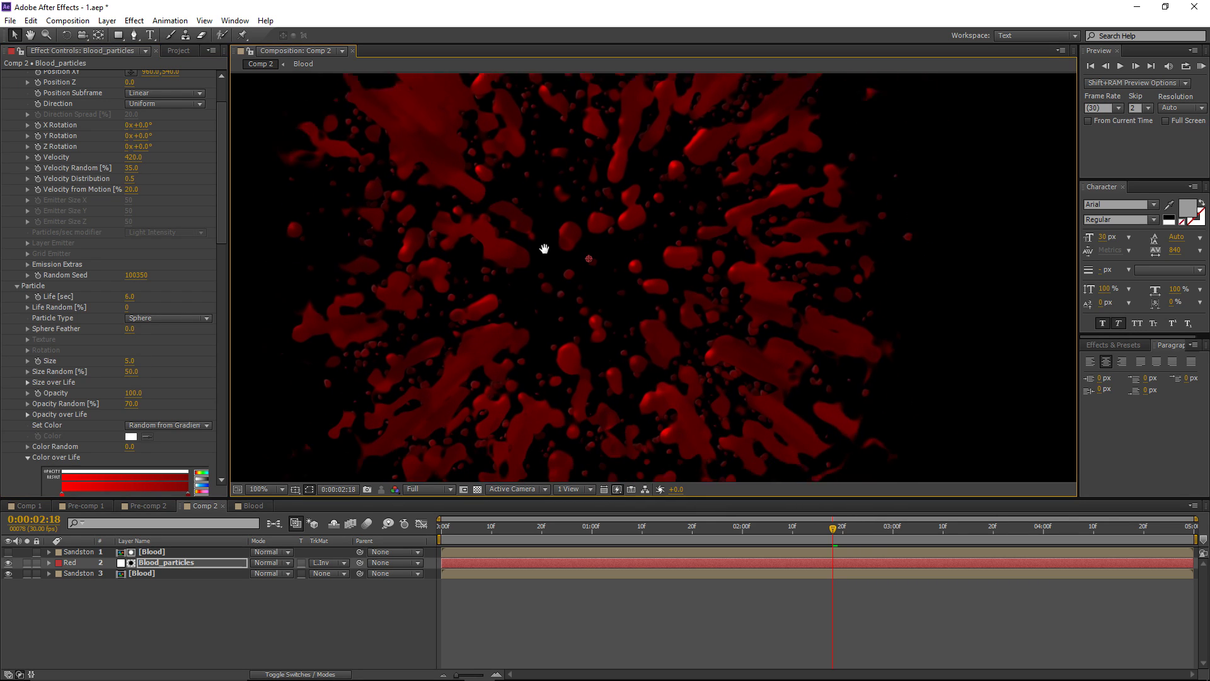
pyautogui.moveTo(542, 248); pyautogui.dragTo(564, 189)
pyautogui.scroll(-2, 567, 271)
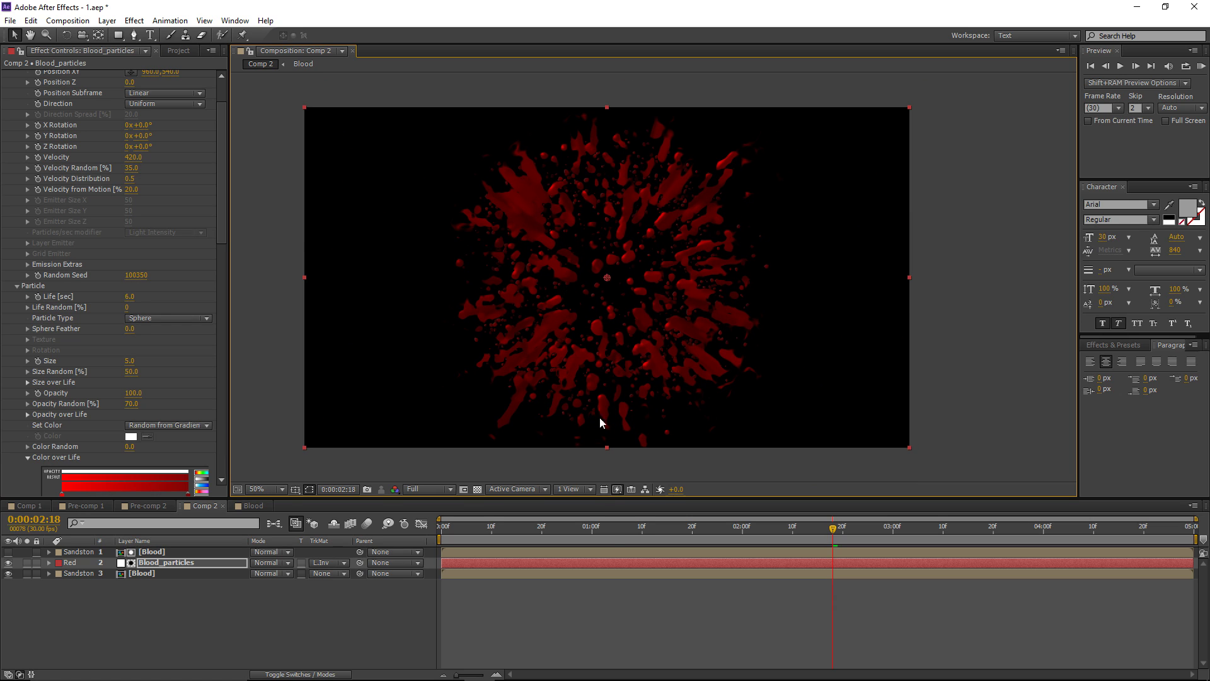
# Step: Pre-compose both Blood layers and Blood_particles into a new composition named blood_splatter, moving all attributes into it
pyautogui.click(618, 595)
pyautogui.moveTo(833, 539); pyautogui.dragTo(712, 541)
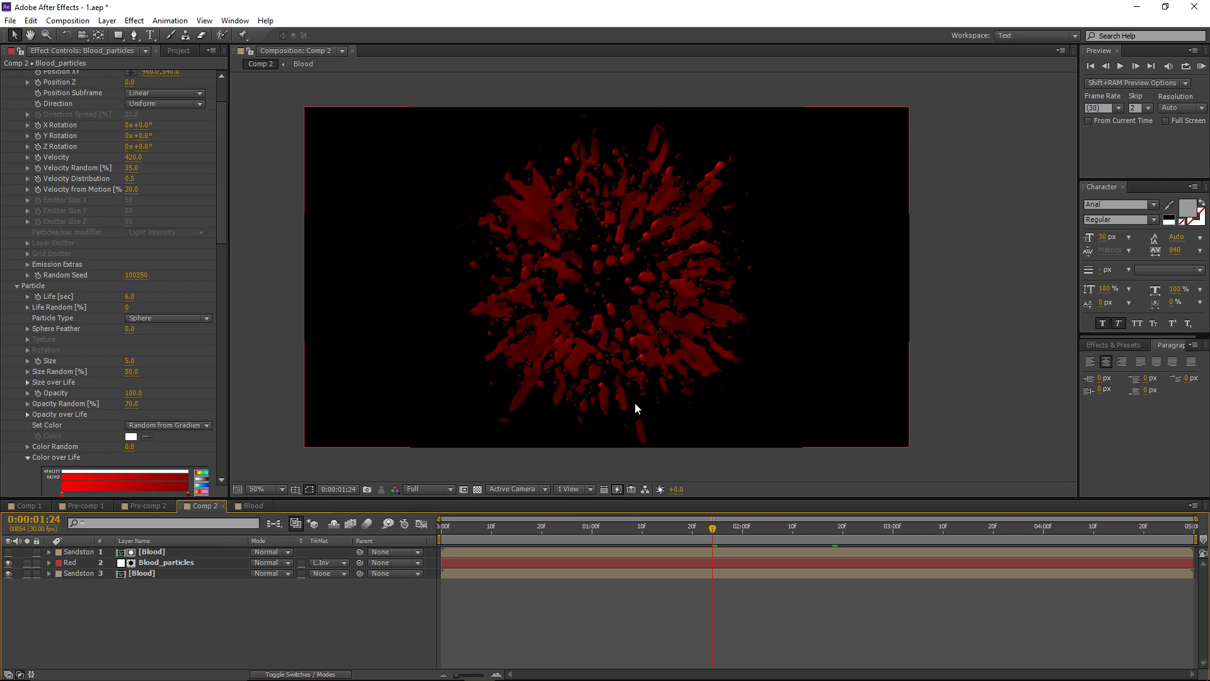
pyautogui.moveTo(665, 525); pyautogui.dragTo(617, 530)
pyautogui.moveTo(108, 614); pyautogui.dragTo(166, 554)
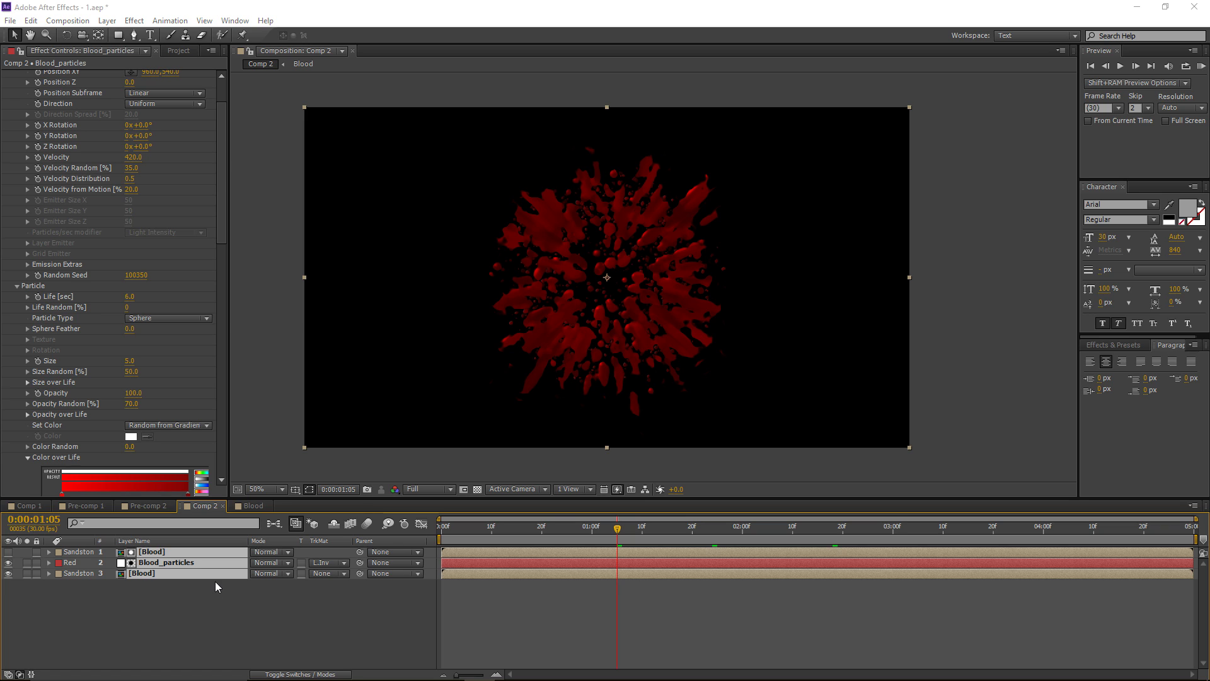
pyautogui.hotkey('ctrl', 'shift', 'c')
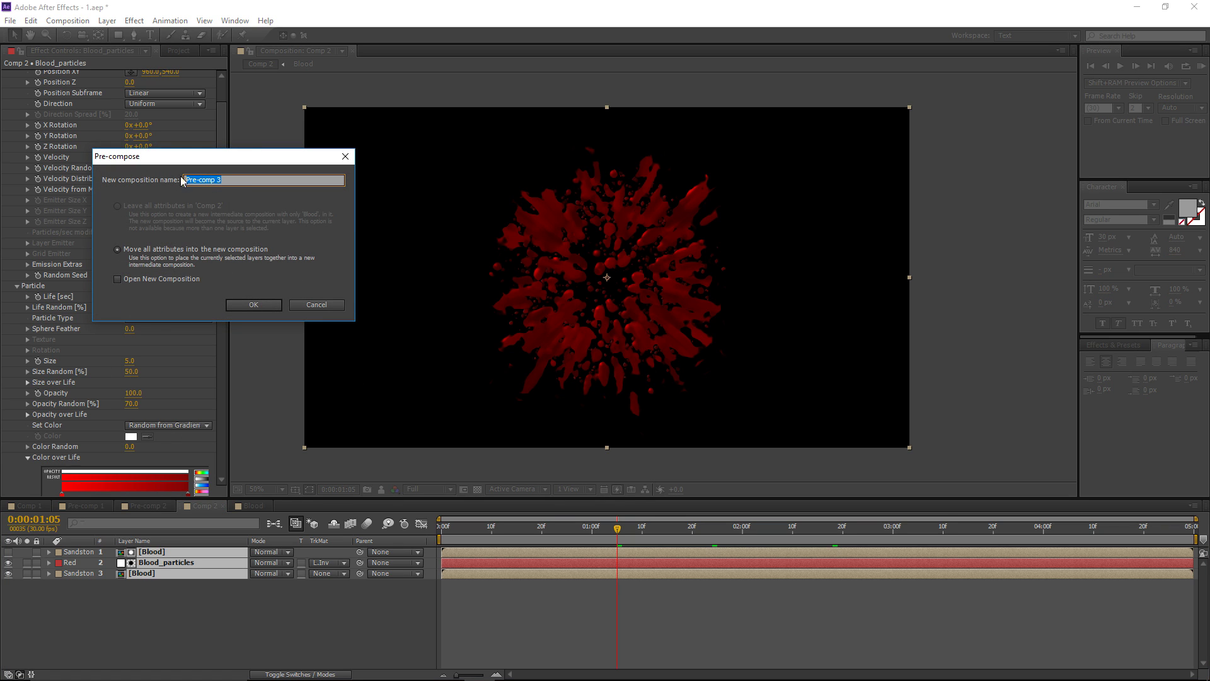
pyautogui.write('blood_splatter')
pyautogui.press('Return')
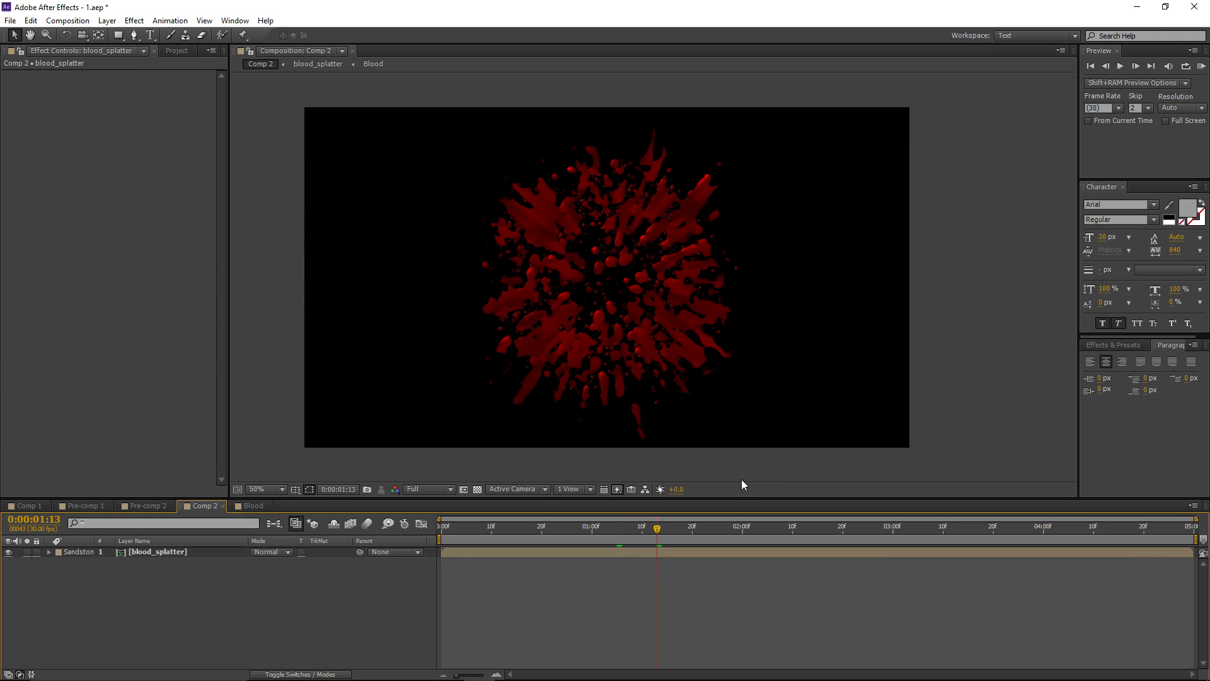
# Step: Create a white 1920 x 1080 px solid named Background and place it beneath the blood_splatter layer
pyautogui.click(686, 389)
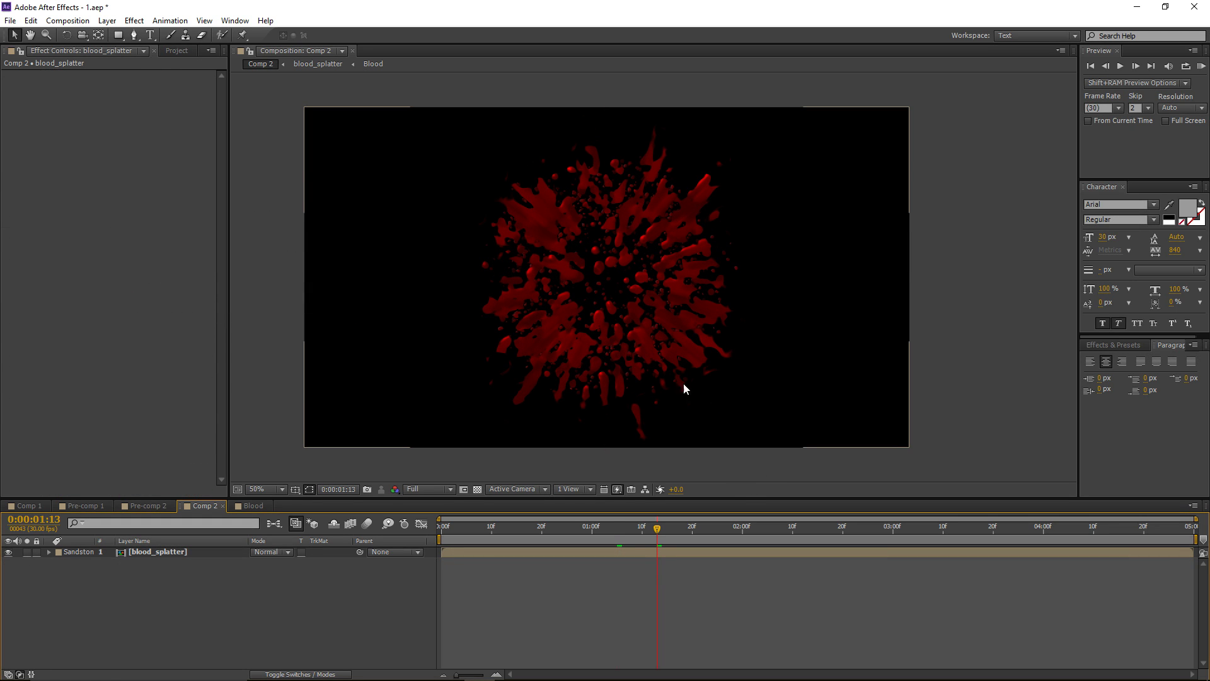
pyautogui.click(107, 21)
pyautogui.moveTo(126, 35)
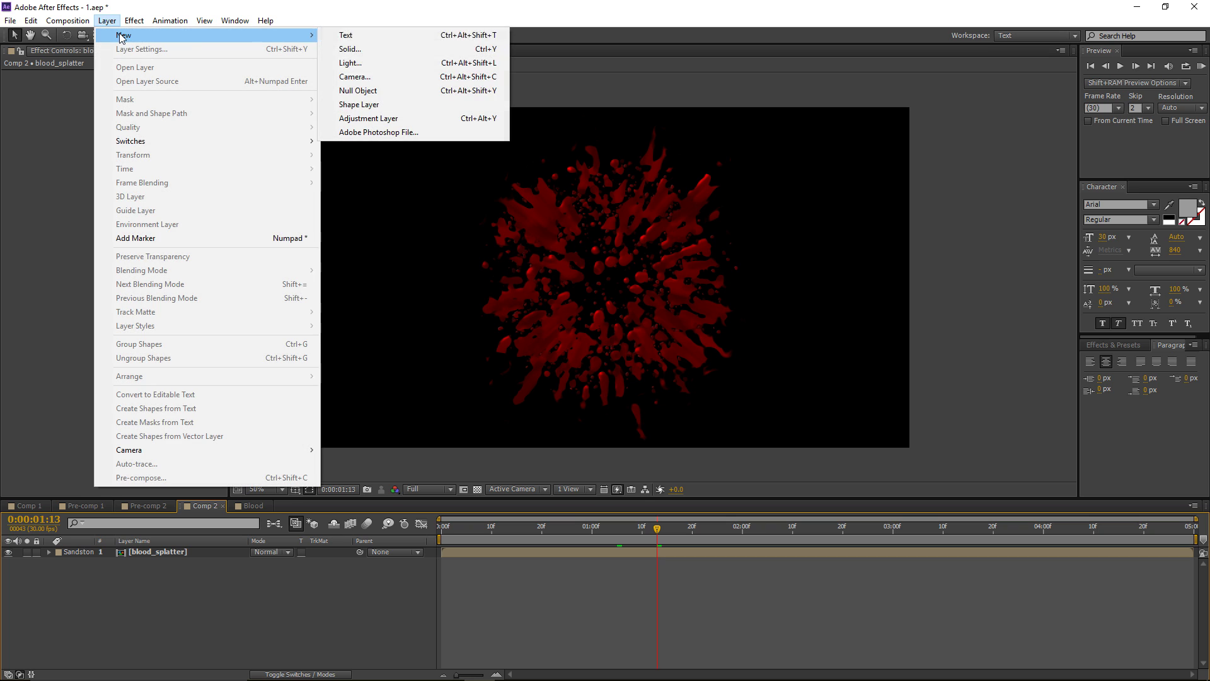
pyautogui.click(387, 55)
pyautogui.moveTo(235, 108); pyautogui.dragTo(175, 108)
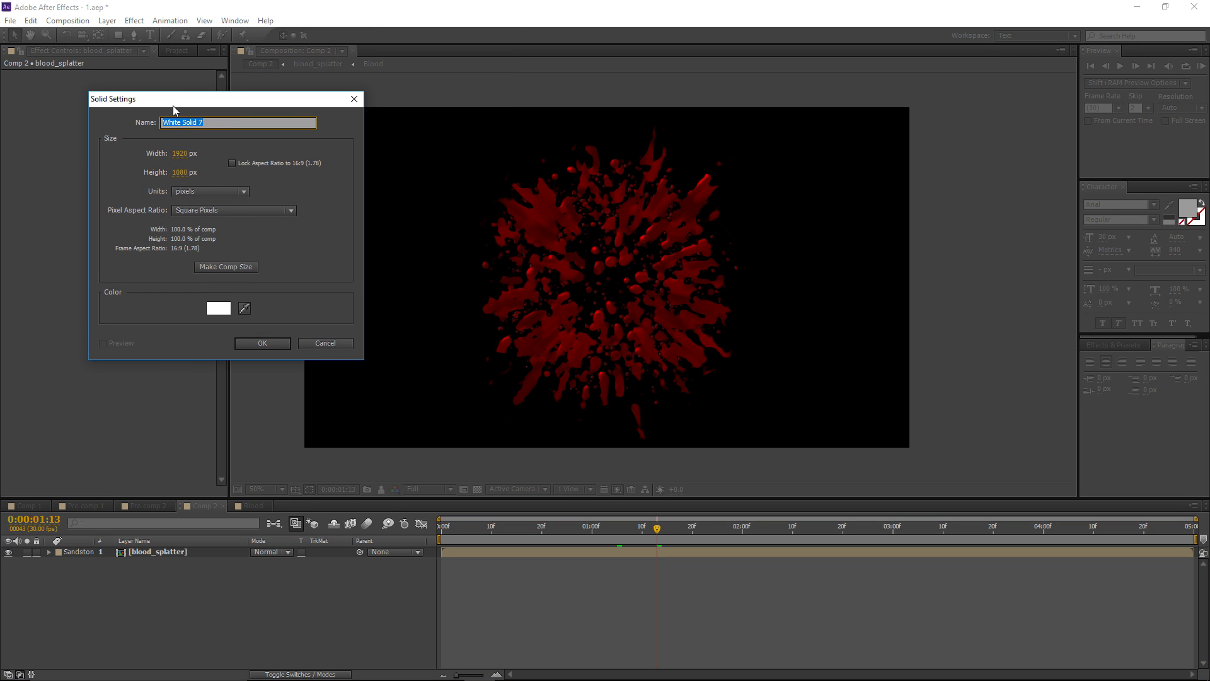
pyautogui.write('Background')
pyautogui.press('Return')
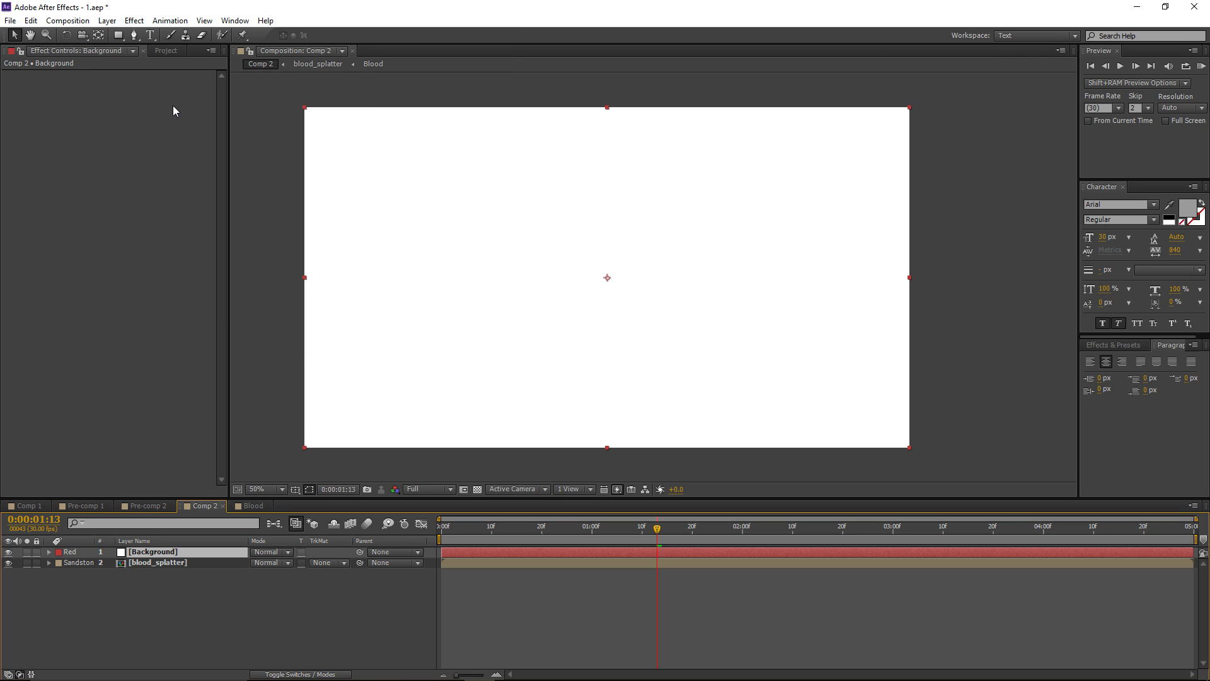
pyautogui.moveTo(154, 553); pyautogui.dragTo(160, 573)
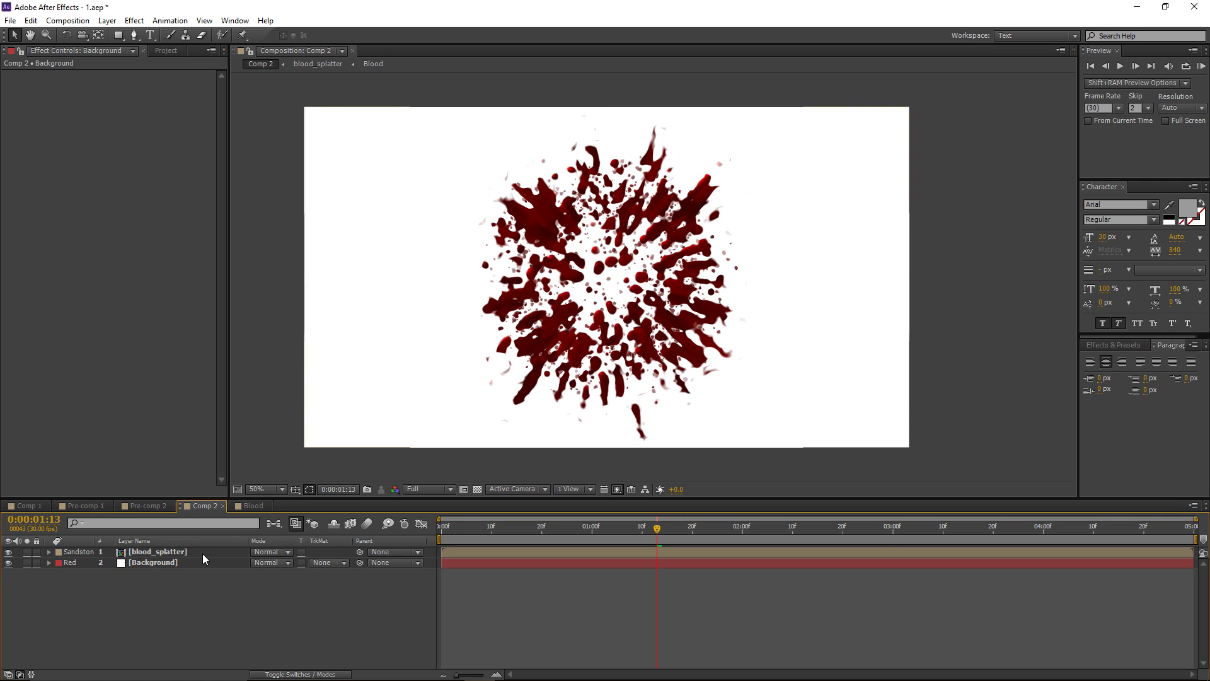
# Step: Apply a 4-Color Gradient effect to the Background layer and set Color 2 to cyan (00E4FF)
pyautogui.click(134, 20)
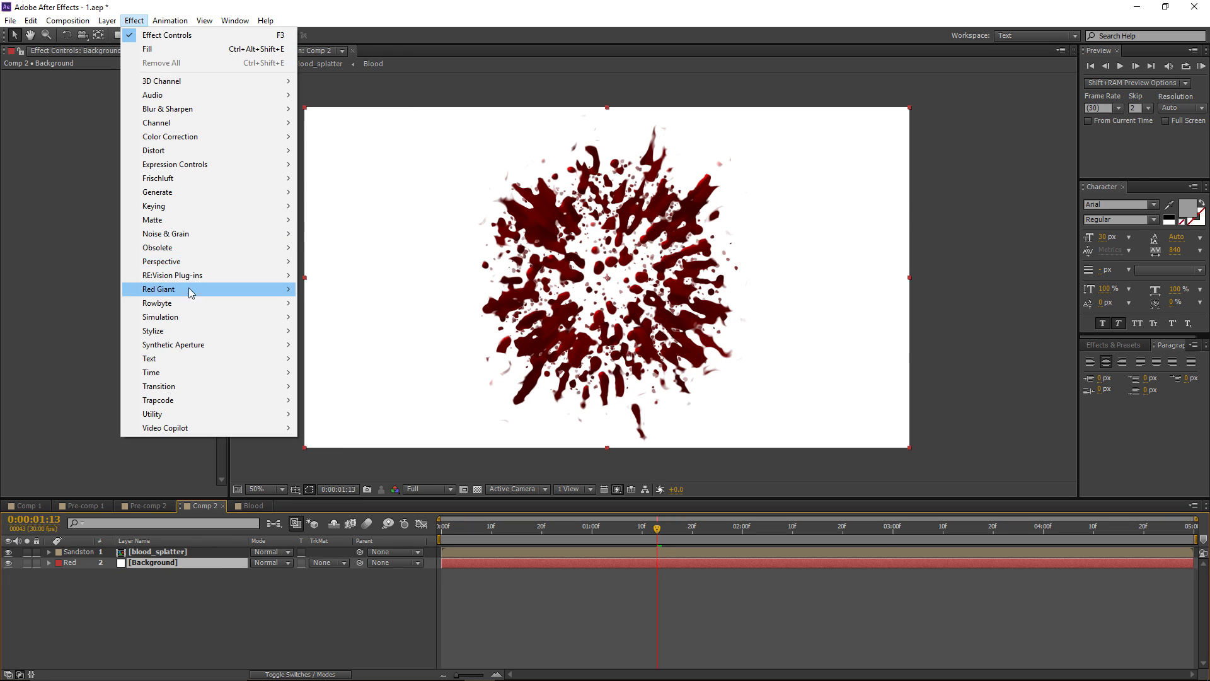
pyautogui.moveTo(169, 192)
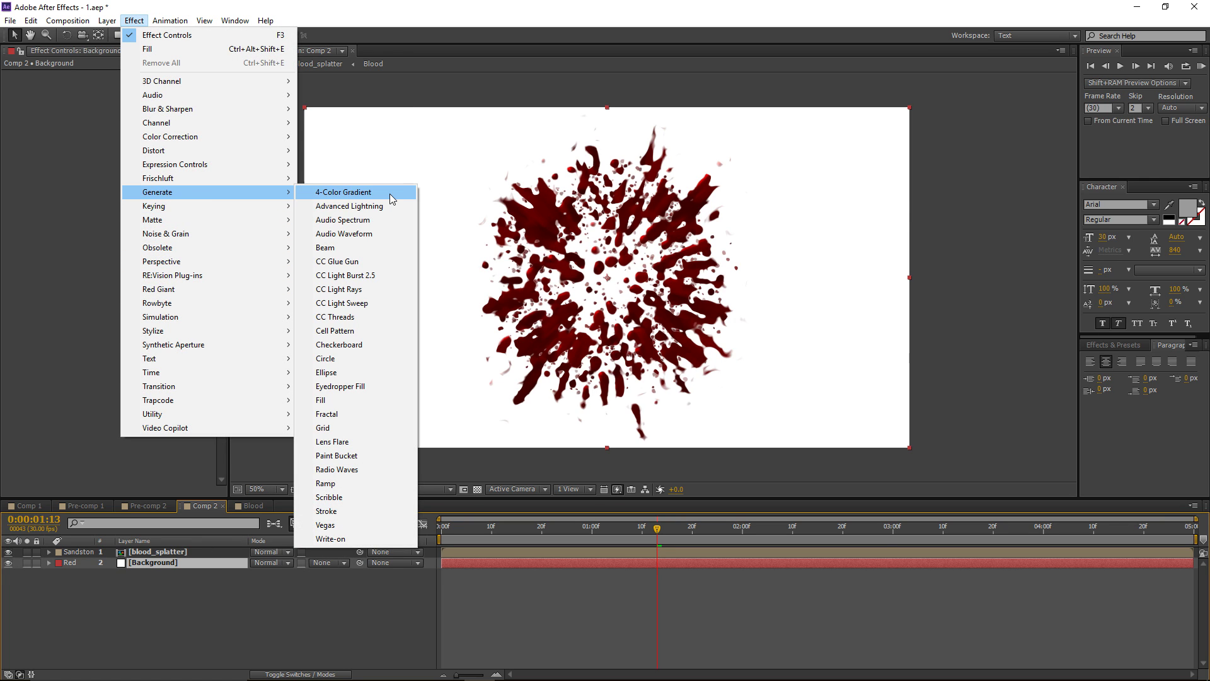
pyautogui.click(392, 199)
pyautogui.click(132, 126)
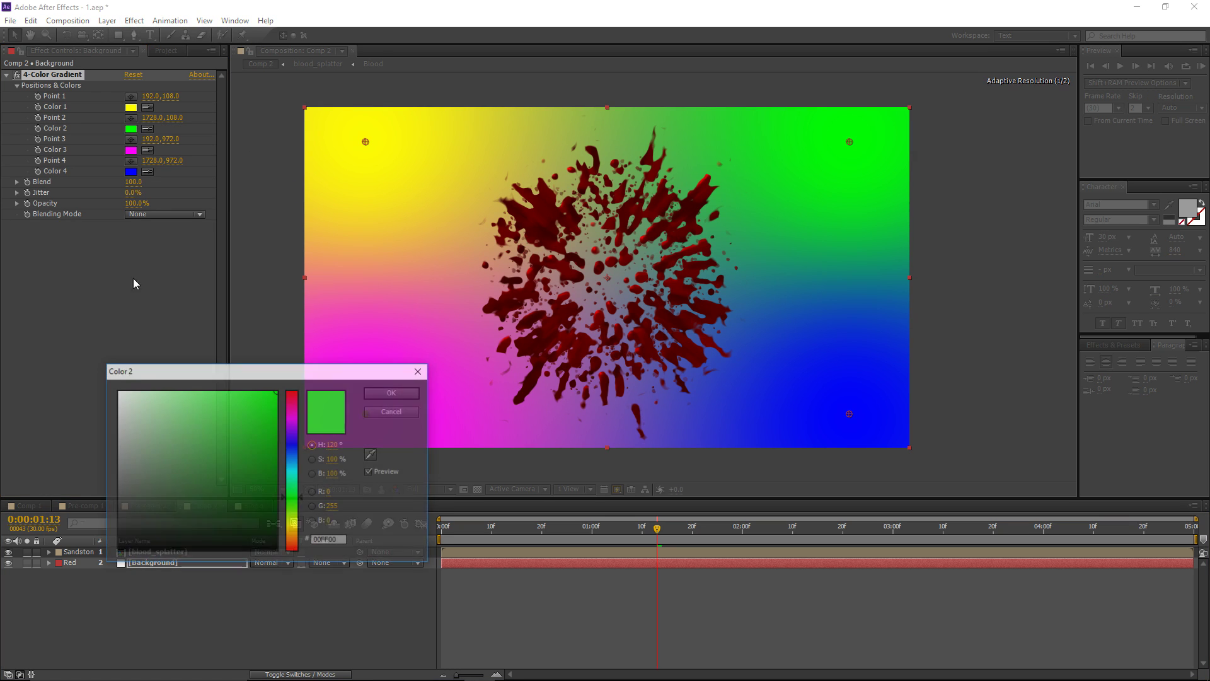
pyautogui.click(294, 474)
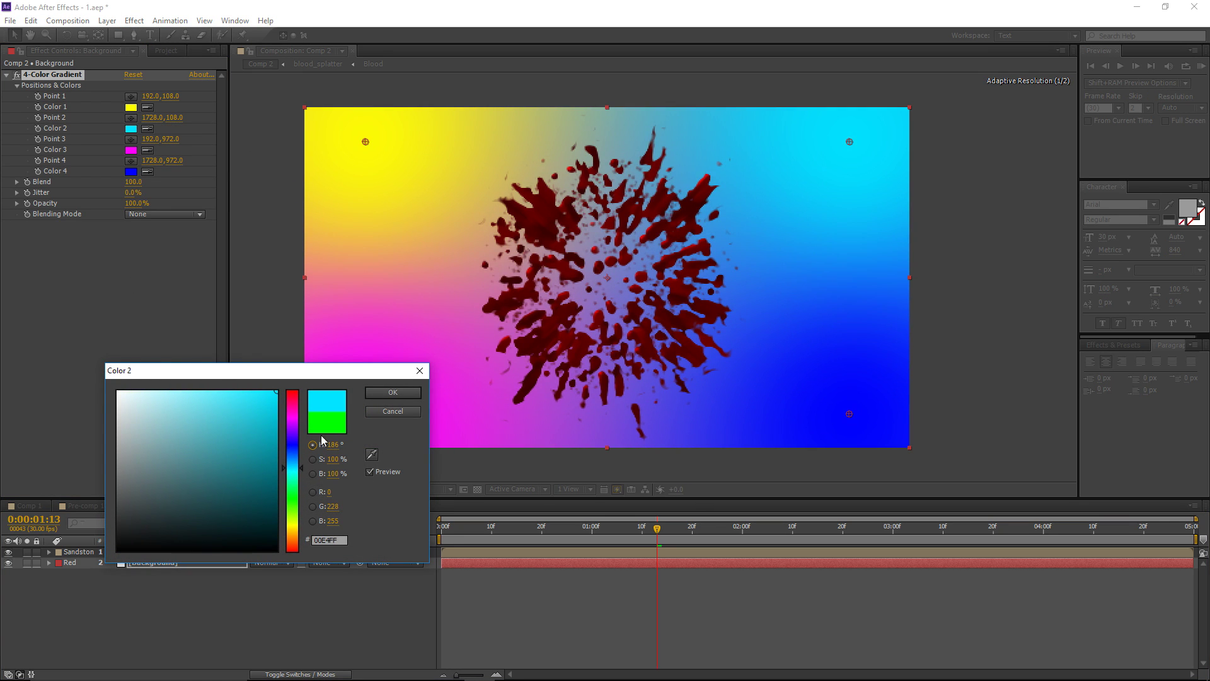
pyautogui.click(392, 392)
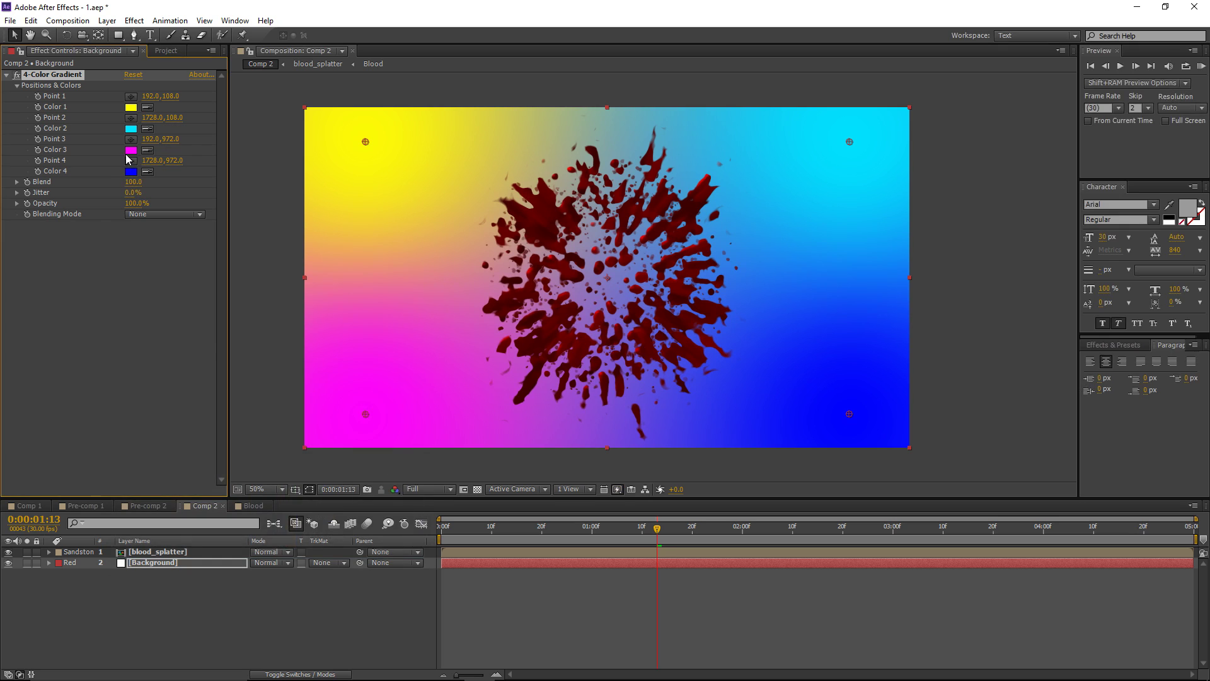
# Step: Change the gradient's Color 3 to a pale, desaturated beige
pyautogui.click(130, 150)
pyautogui.click(126, 430)
pyautogui.moveTo(294, 441); pyautogui.dragTo(298, 540)
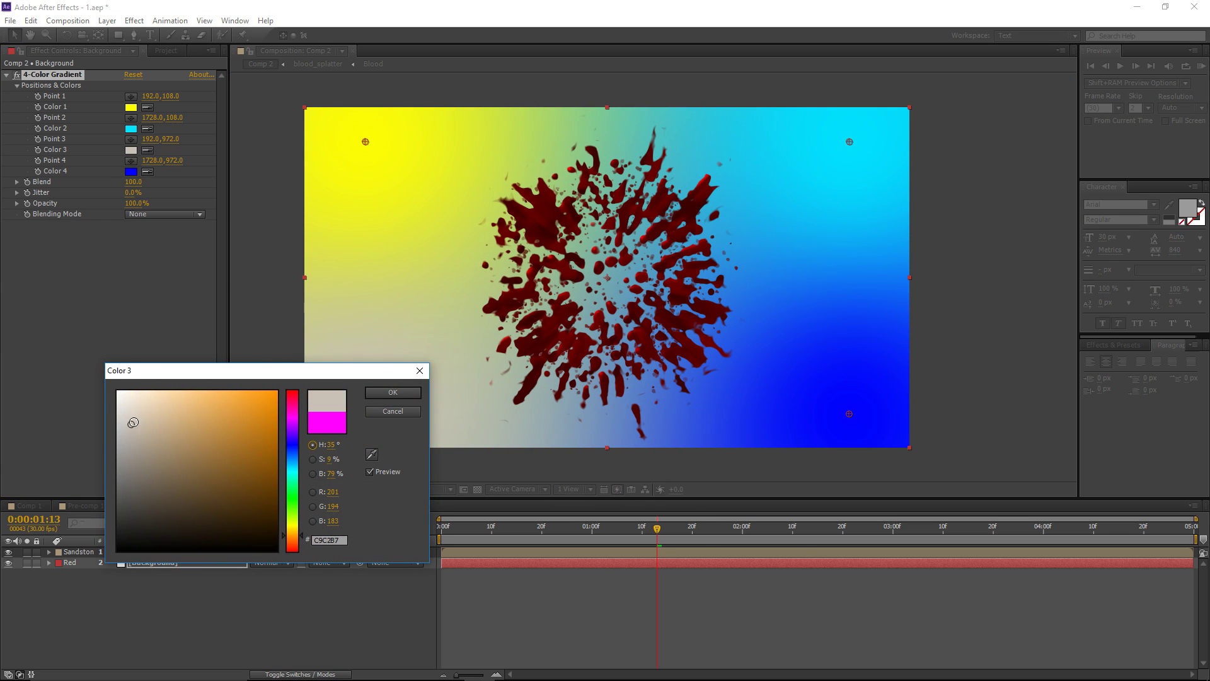
pyautogui.click(391, 392)
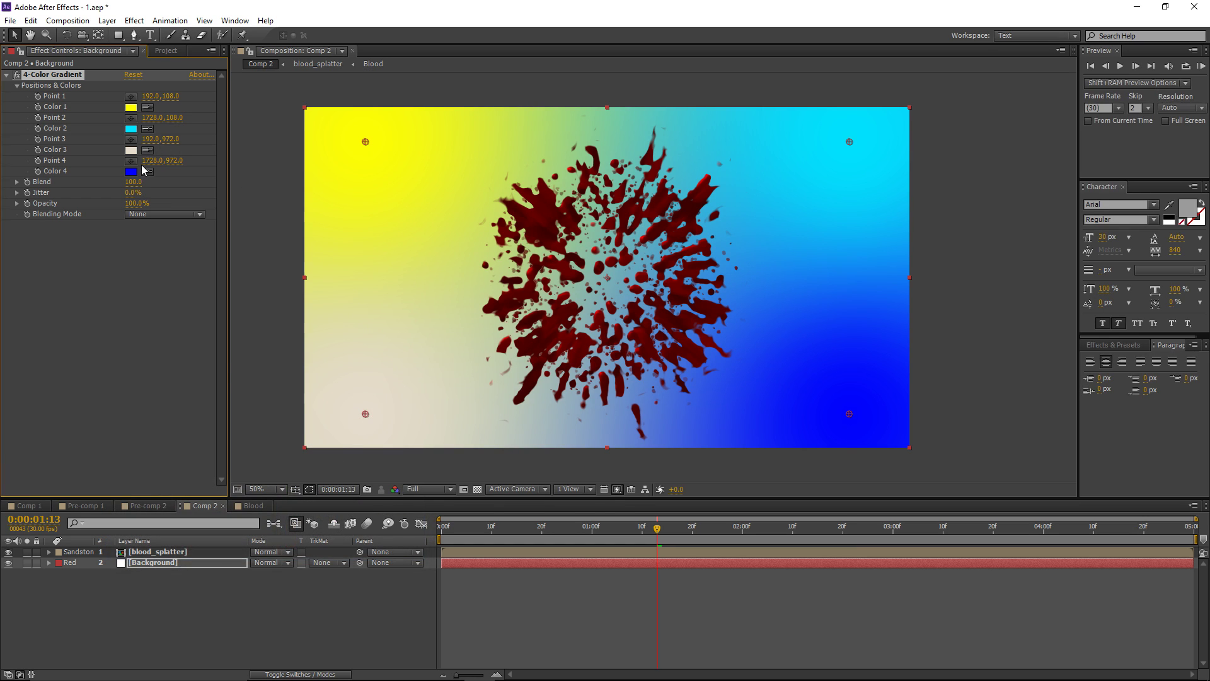
# Step: Change the gradient's Color 4 to a muted greenish grey (98A29E)
pyautogui.click(132, 172)
pyautogui.moveTo(297, 470); pyautogui.dragTo(298, 527)
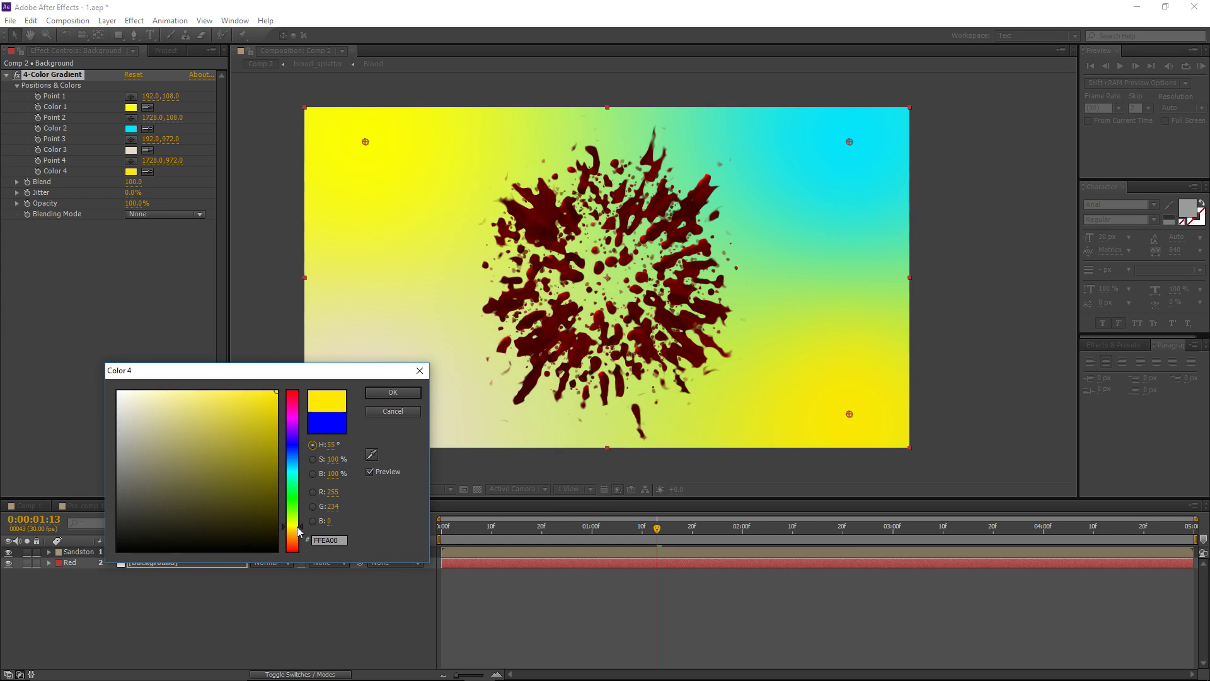
pyautogui.click(115, 450)
pyautogui.moveTo(115, 450); pyautogui.dragTo(113, 440)
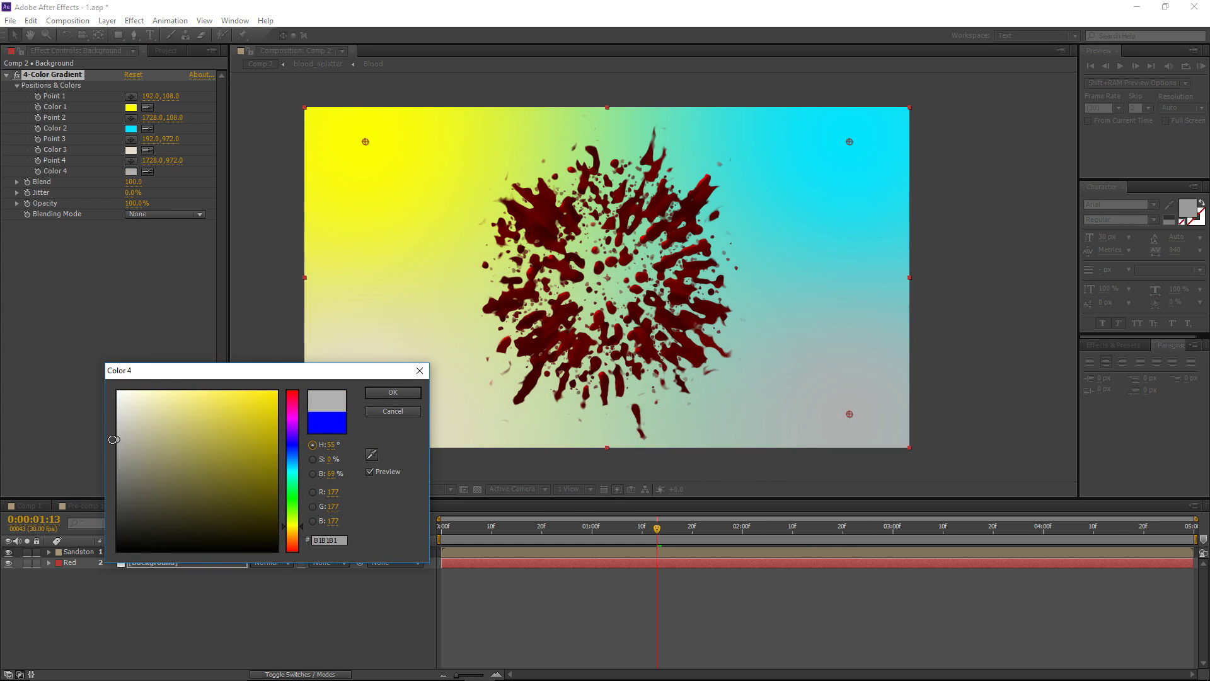
pyautogui.moveTo(294, 517); pyautogui.dragTo(294, 485)
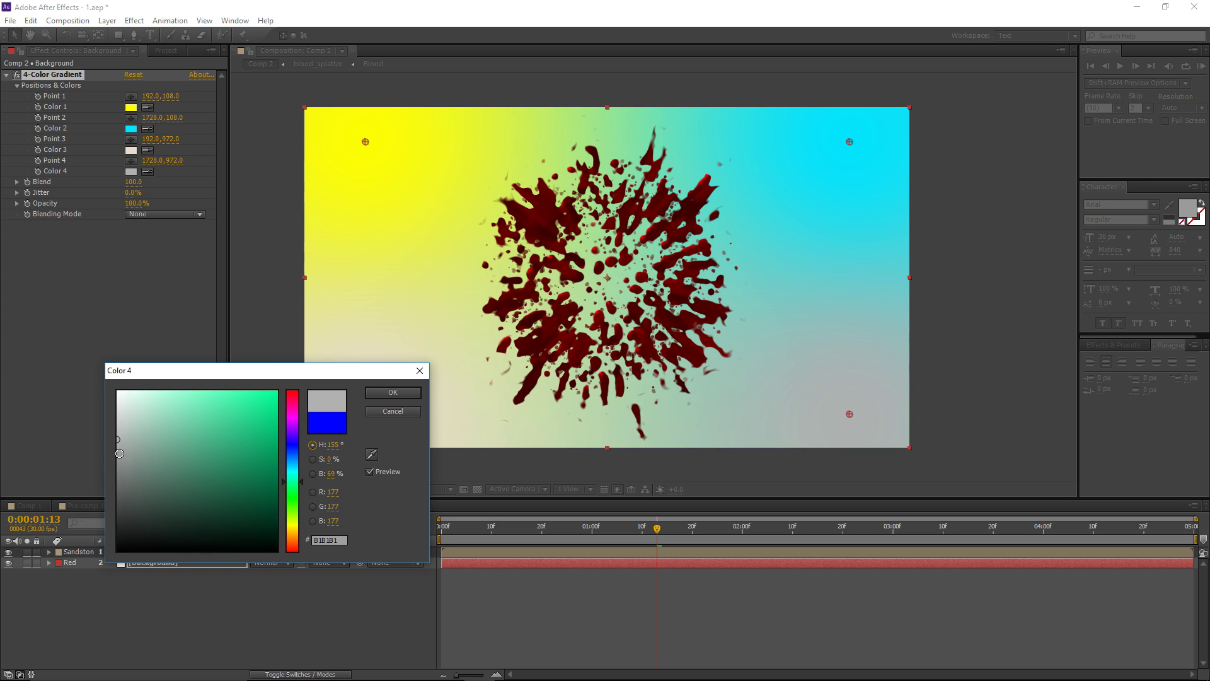
pyautogui.moveTo(119, 453); pyautogui.dragTo(125, 449)
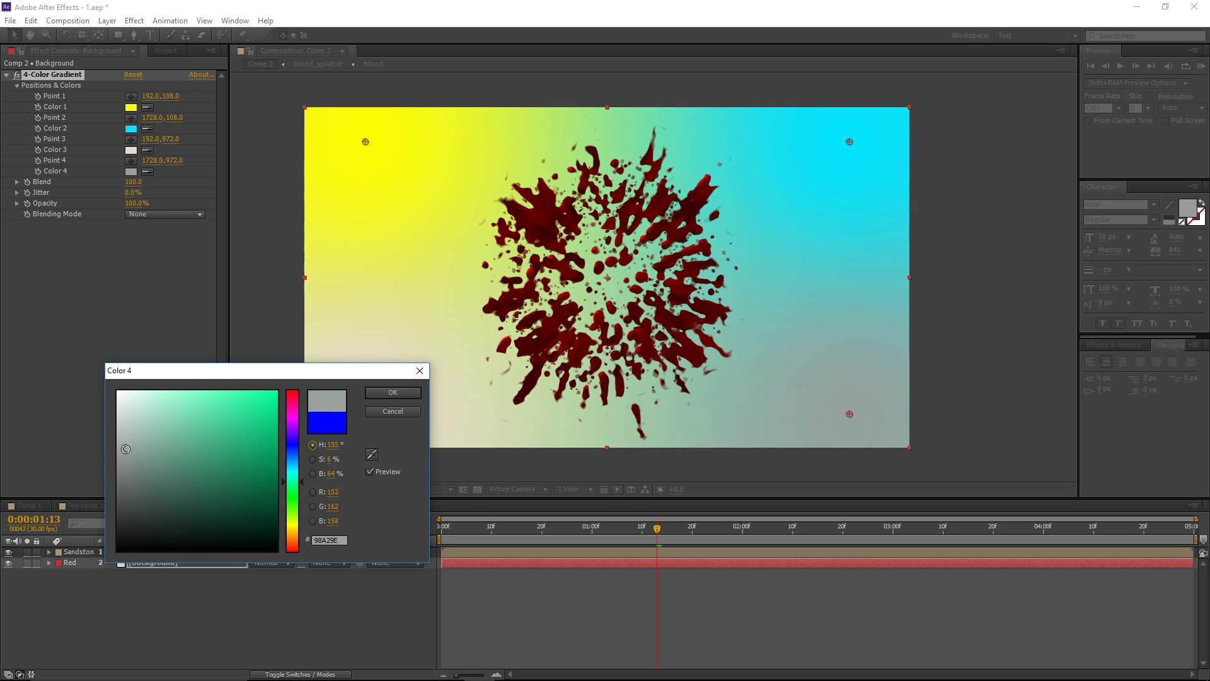
pyautogui.click(389, 394)
# Step: Change the gradient's Color 1 to a light cream (FFEED9)
pyautogui.click(130, 107)
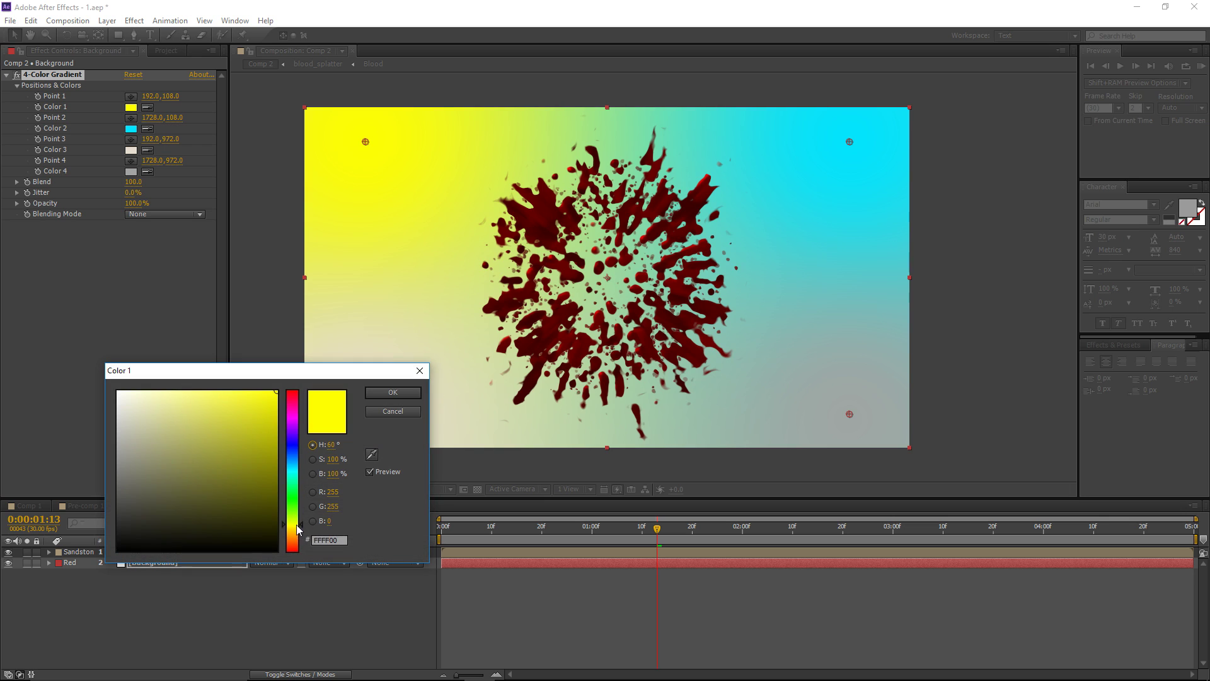
pyautogui.moveTo(298, 525); pyautogui.dragTo(300, 541)
pyautogui.moveTo(140, 400)
pyautogui.mouseDown()
pyautogui.moveTo(159, 388)
pyautogui.moveTo(141, 390)
pyautogui.mouseUp()
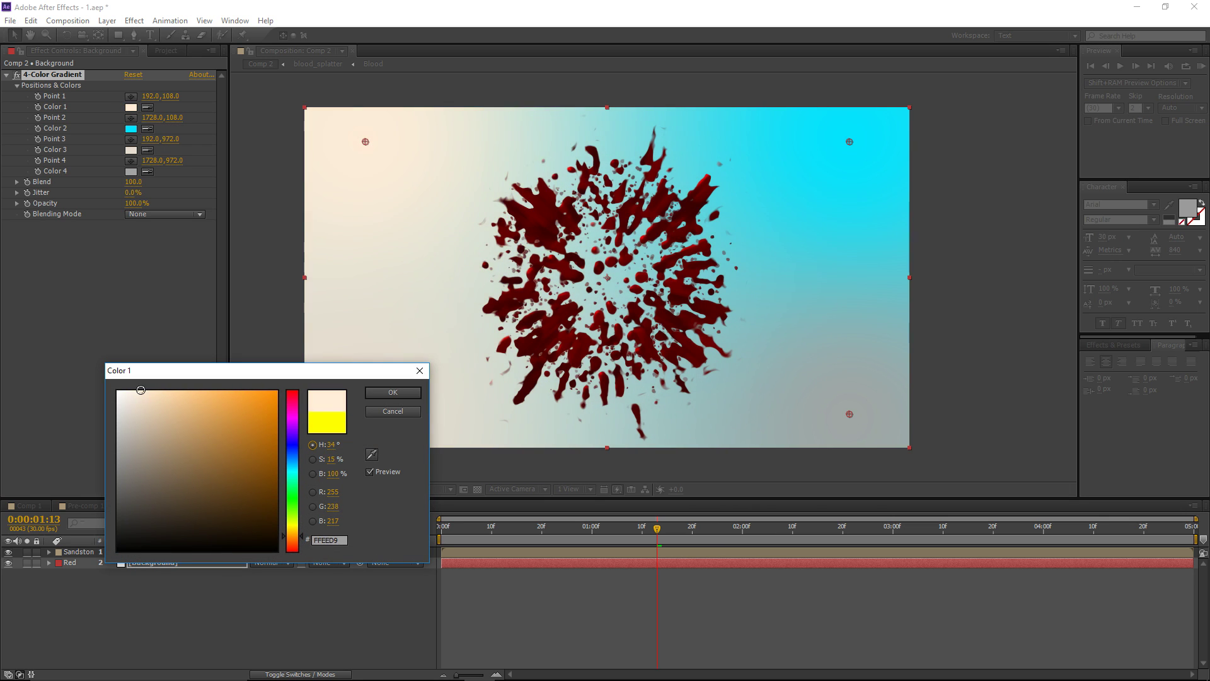
pyautogui.click(392, 392)
# Step: Raise the gradient's Blend to about 920 and move its four color points outside the frame
pyautogui.moveTo(161, 184); pyautogui.dragTo(164, 182)
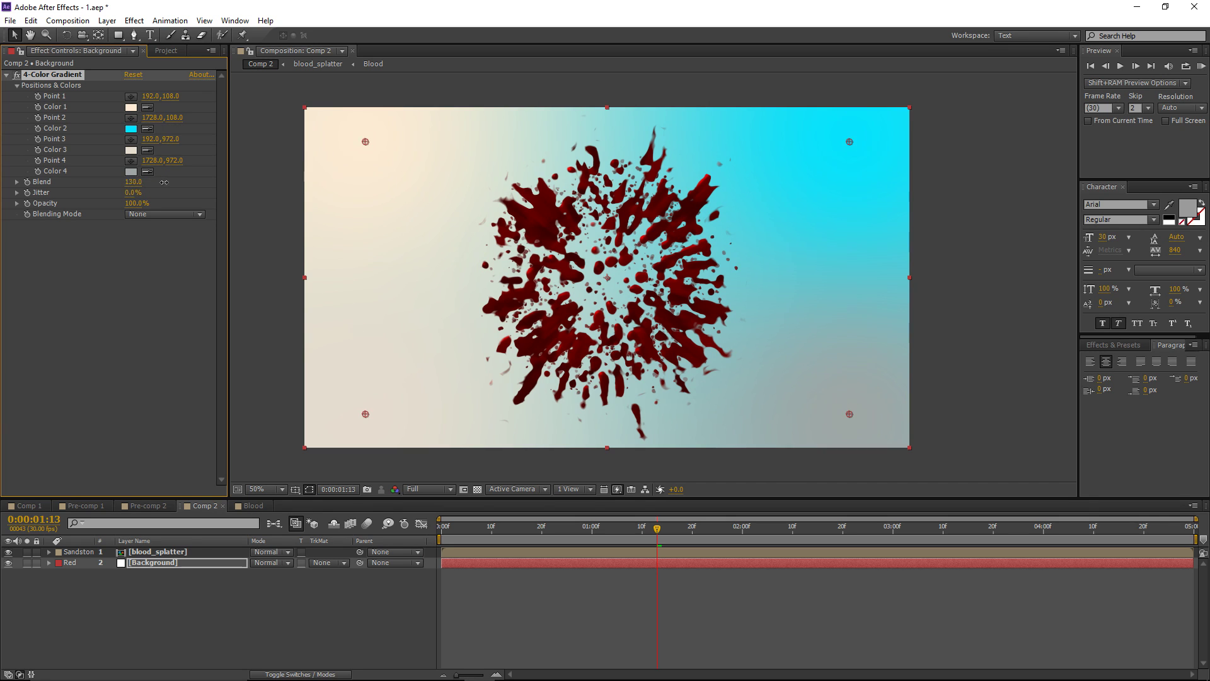
pyautogui.moveTo(301, 180); pyautogui.dragTo(714, 242)
pyautogui.press(',')
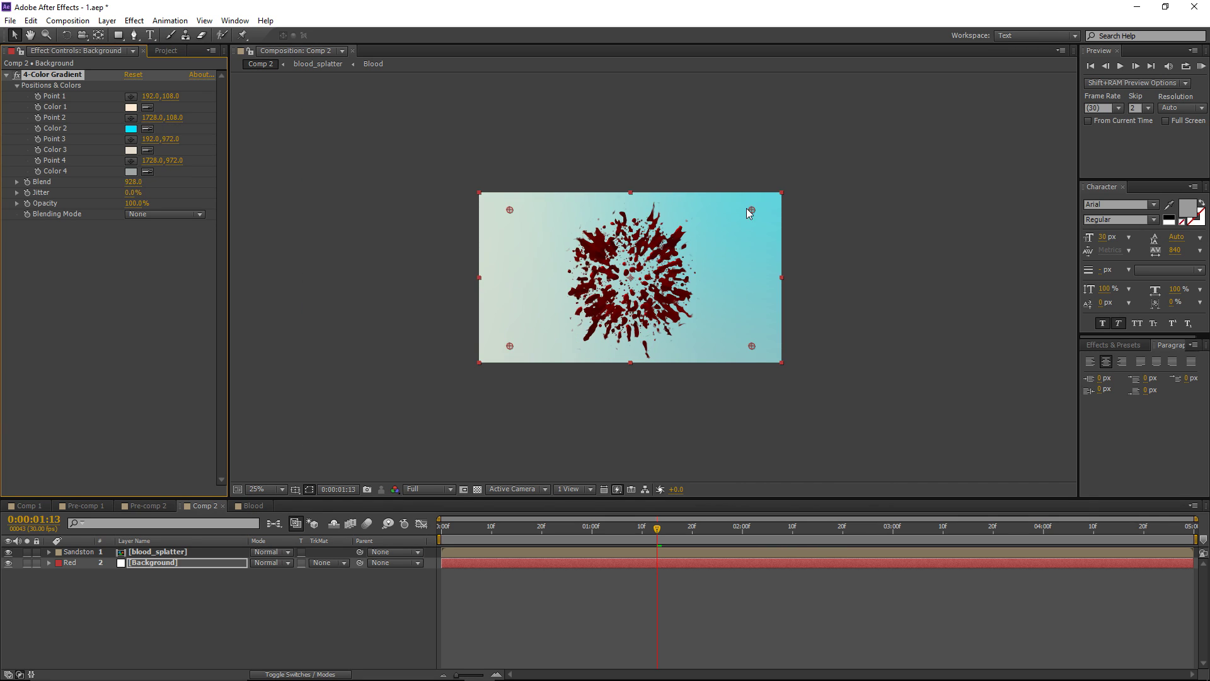
pyautogui.moveTo(773, 185); pyautogui.dragTo(808, 135)
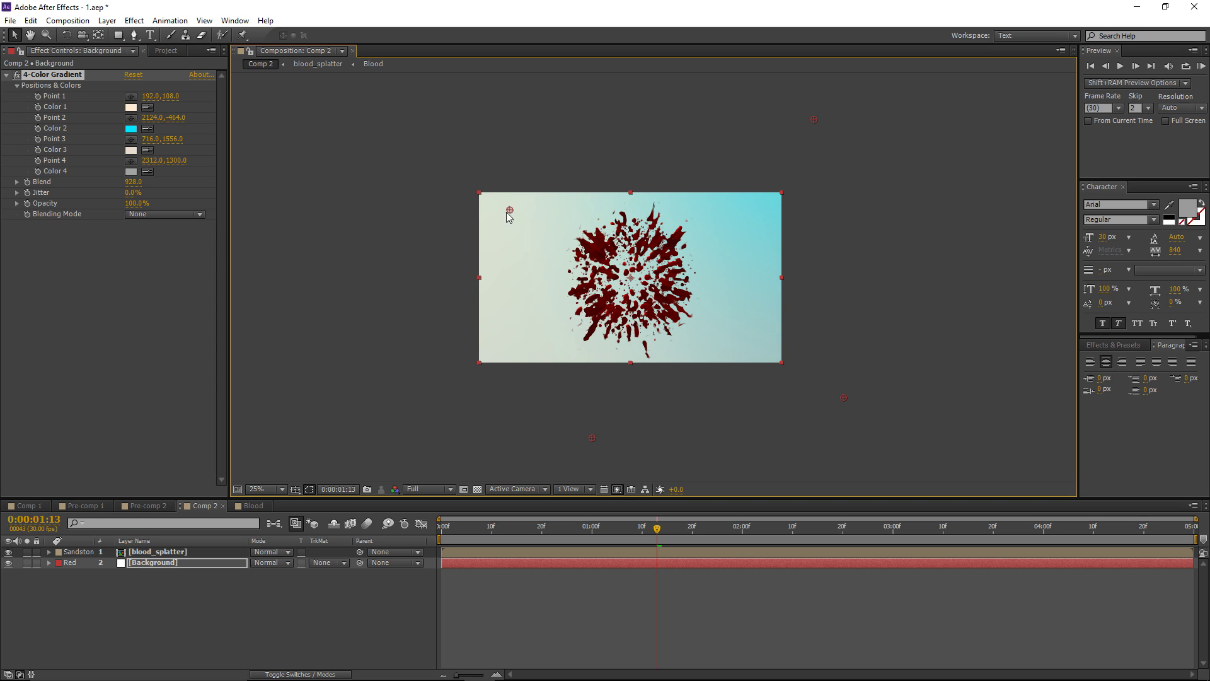
pyautogui.moveTo(508, 212); pyautogui.dragTo(379, 269)
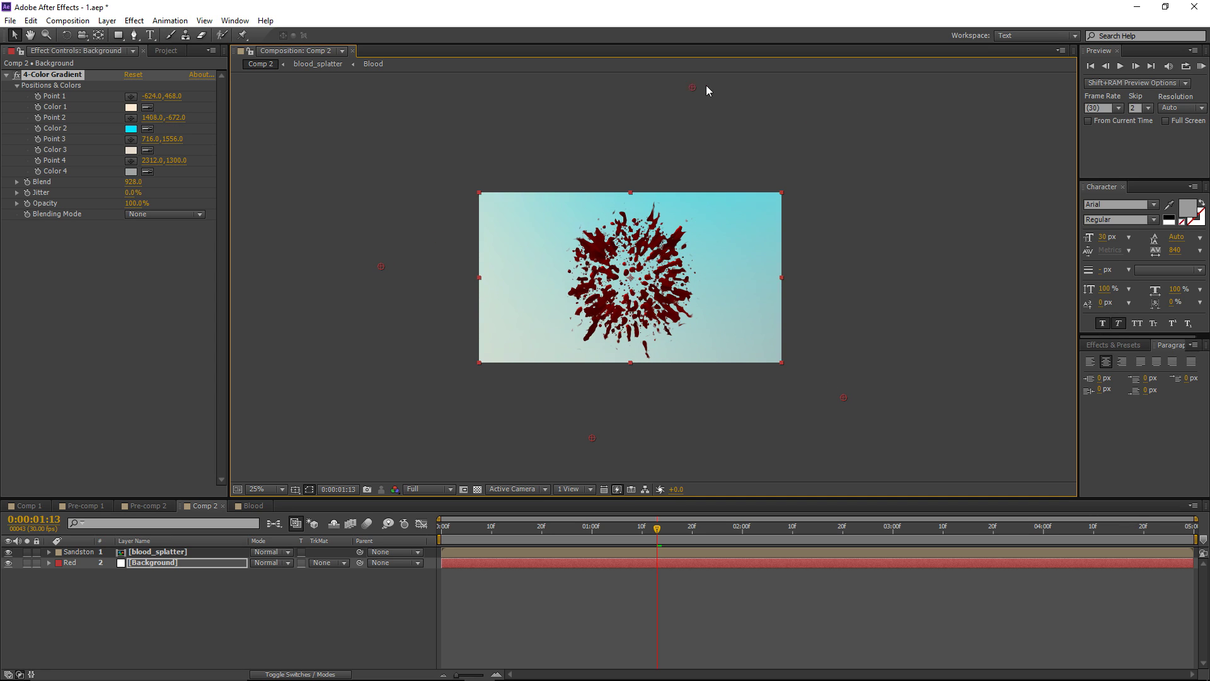
# Step: Darken the gradient's Color 2 to a muted teal and move Point 1 to about -172, 96
pyautogui.click(131, 128)
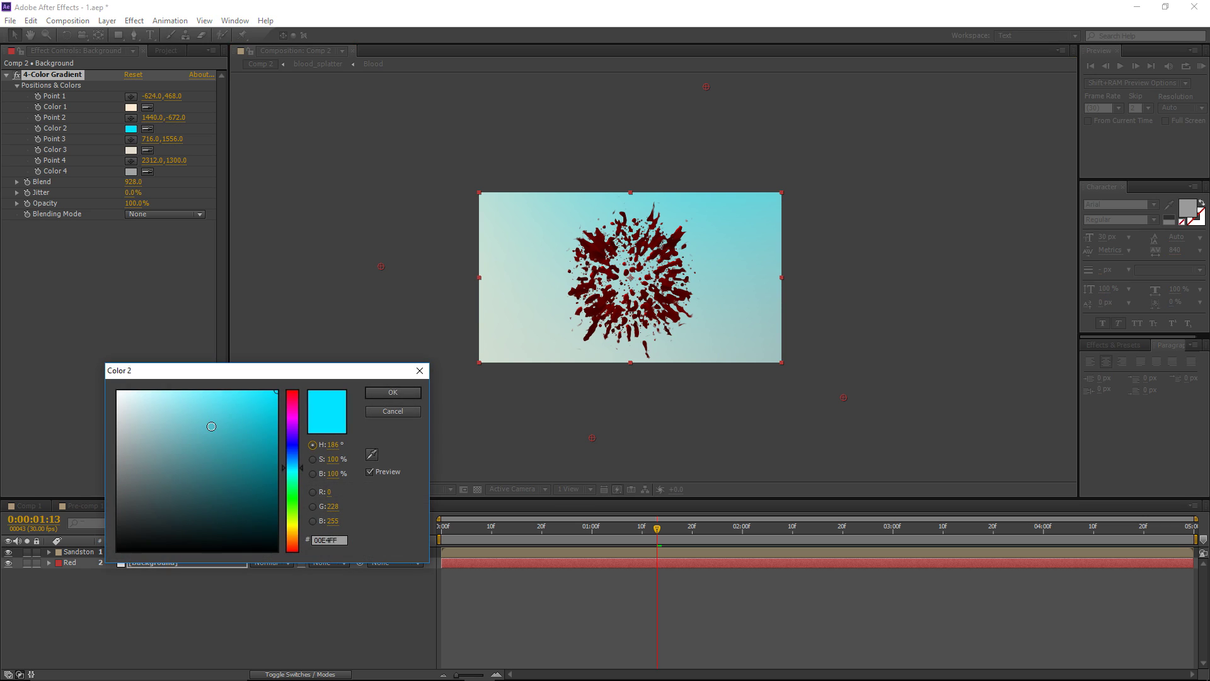
pyautogui.moveTo(266, 448)
pyautogui.mouseDown()
pyautogui.moveTo(183, 410)
pyautogui.moveTo(130, 437)
pyautogui.moveTo(177, 498)
pyautogui.moveTo(201, 466)
pyautogui.moveTo(157, 474)
pyautogui.moveTo(167, 470)
pyautogui.mouseUp()
pyautogui.click(393, 392)
pyautogui.moveTo(382, 270)
pyautogui.mouseDown()
pyautogui.moveTo(499, 202)
pyautogui.moveTo(453, 211)
pyautogui.mouseUp()
pyautogui.press('.')
pyautogui.scroll(-1, 627, 239)
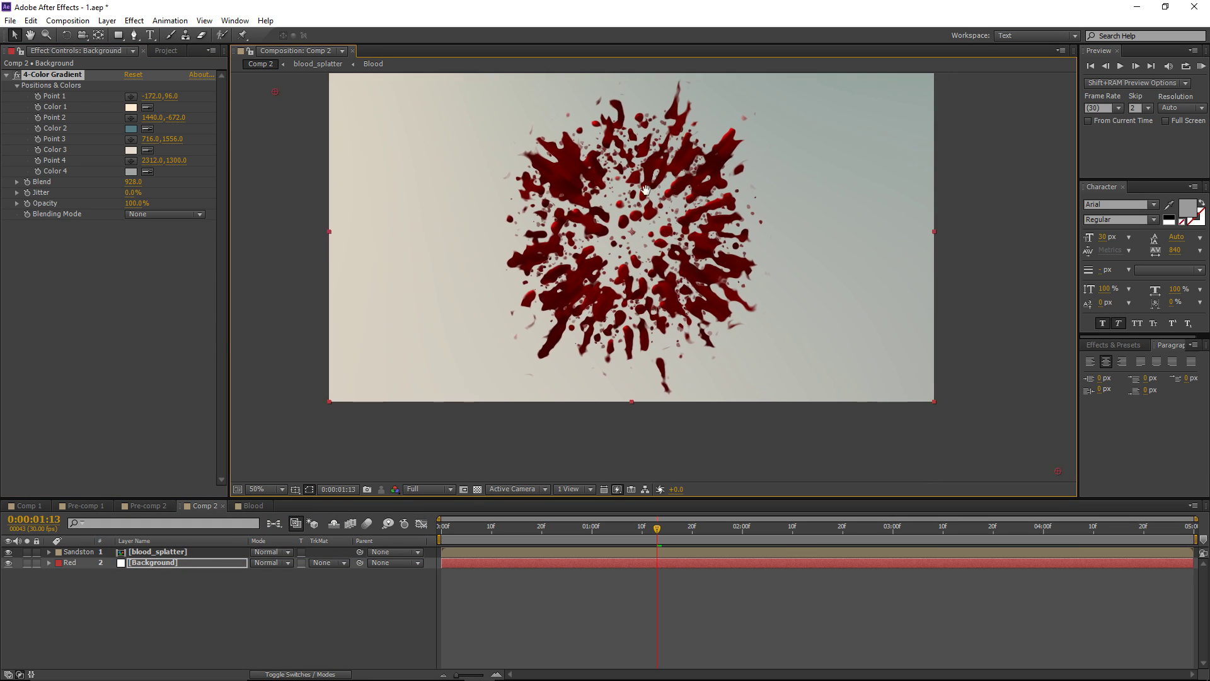
# Step: Turn the blood_splatter layer into a 3D layer
pyautogui.click(145, 577)
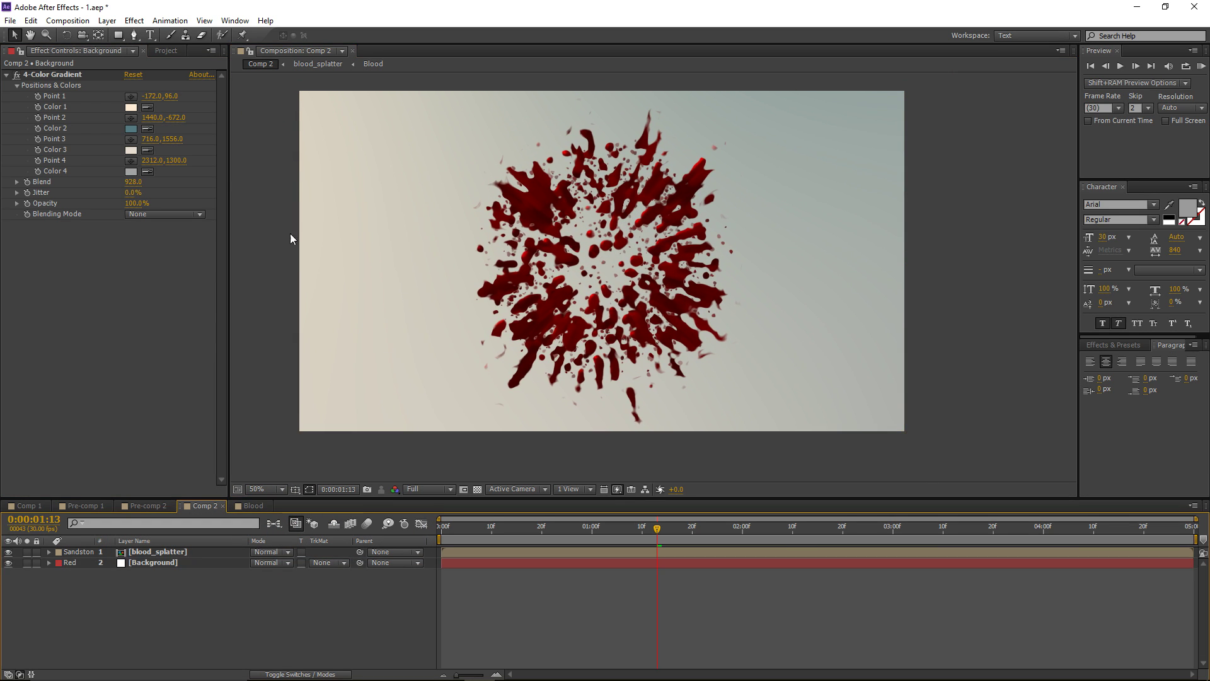
pyautogui.click(166, 555)
pyautogui.press('F4')
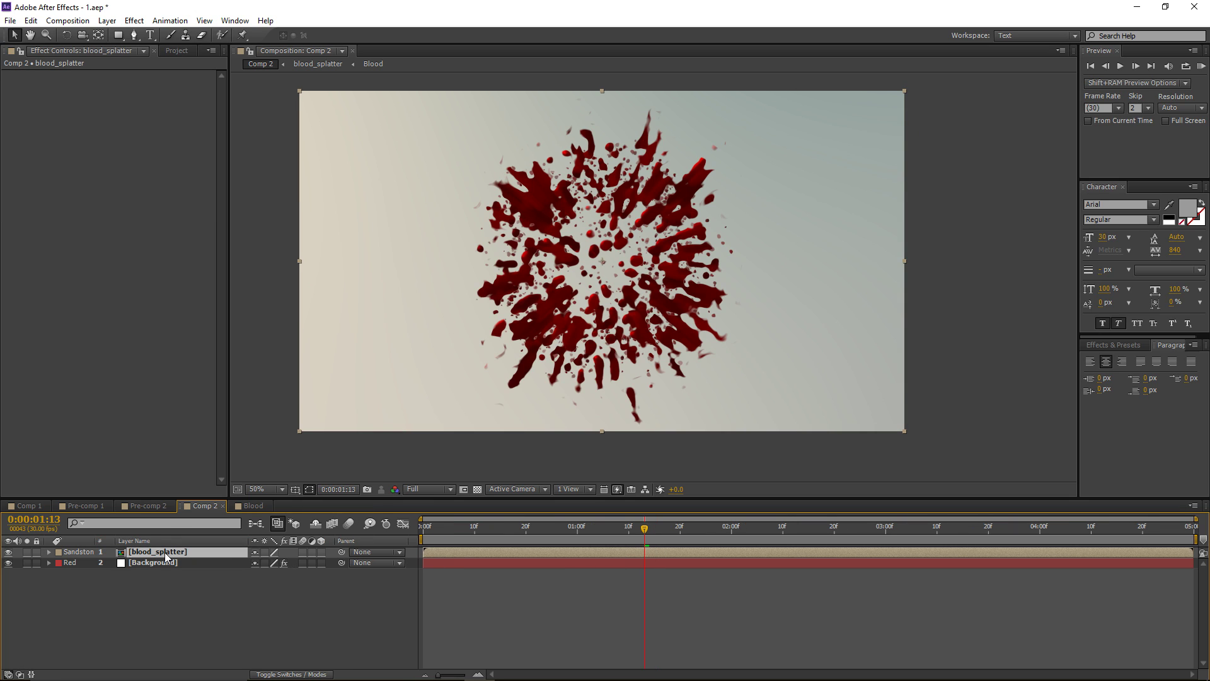
pyautogui.click(322, 552)
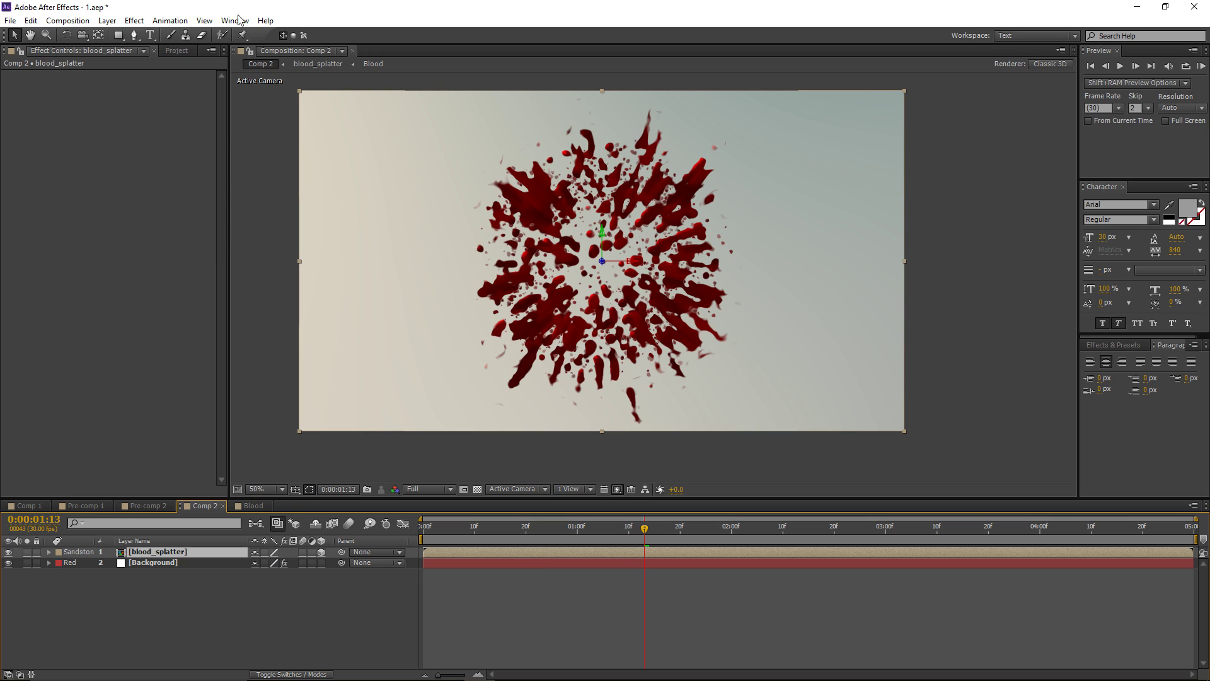
# Step: Add a two-node camera named Camera 1 with a 72° angle of view
pyautogui.click(68, 20)
pyautogui.moveTo(107, 21)
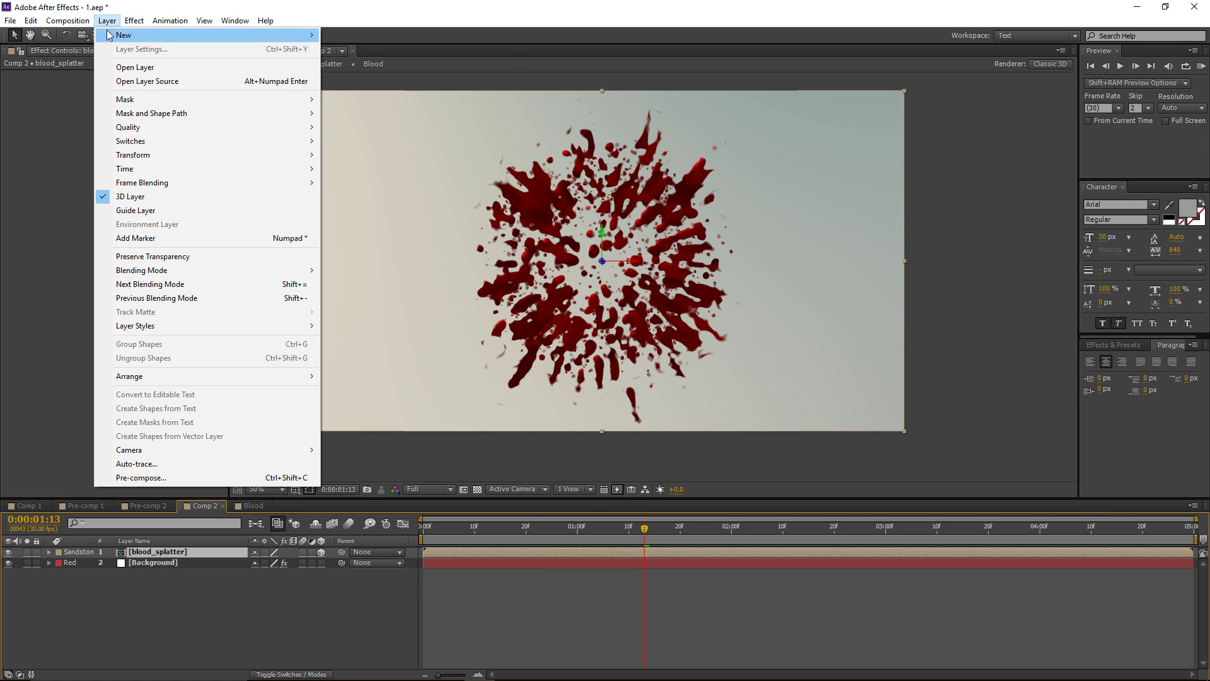
pyautogui.click(344, 76)
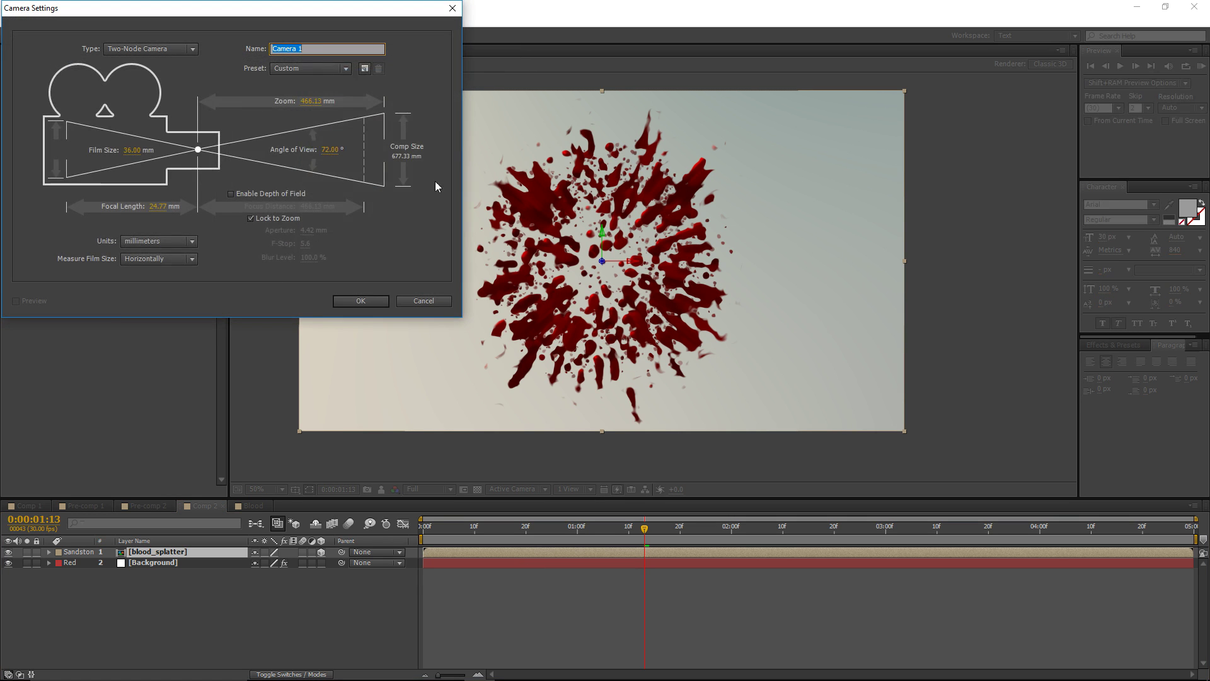
pyautogui.click(327, 149)
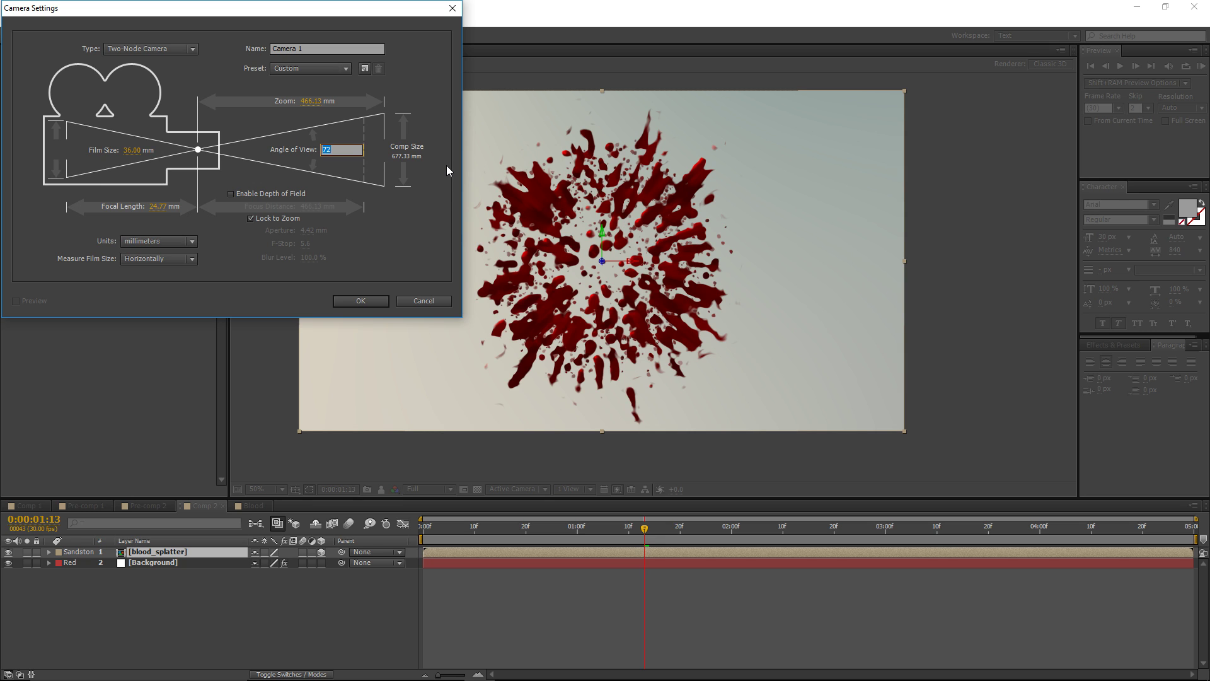
pyautogui.press('Return')
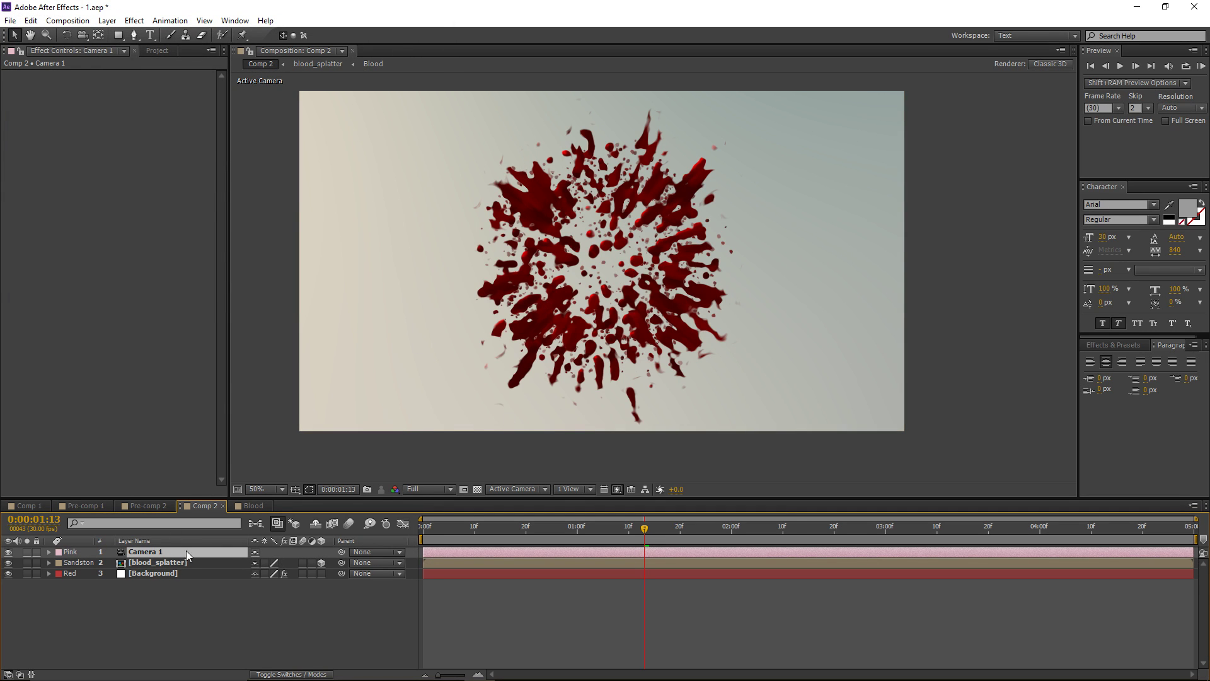
# Step: Orbit the camera to view the splatter from an oblique angle and scrub through the animation to check it
pyautogui.press('c')
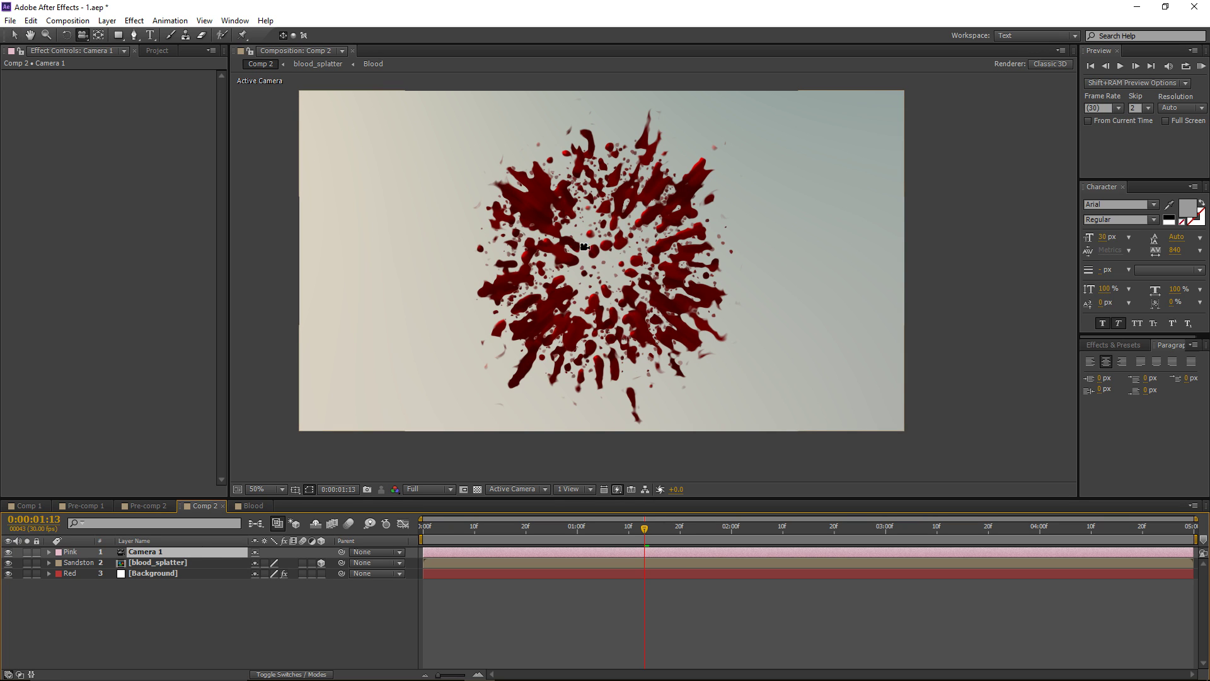
pyautogui.moveTo(585, 247); pyautogui.dragTo(618, 235)
pyautogui.press('c')
pyautogui.press('c')
pyautogui.click(649, 527)
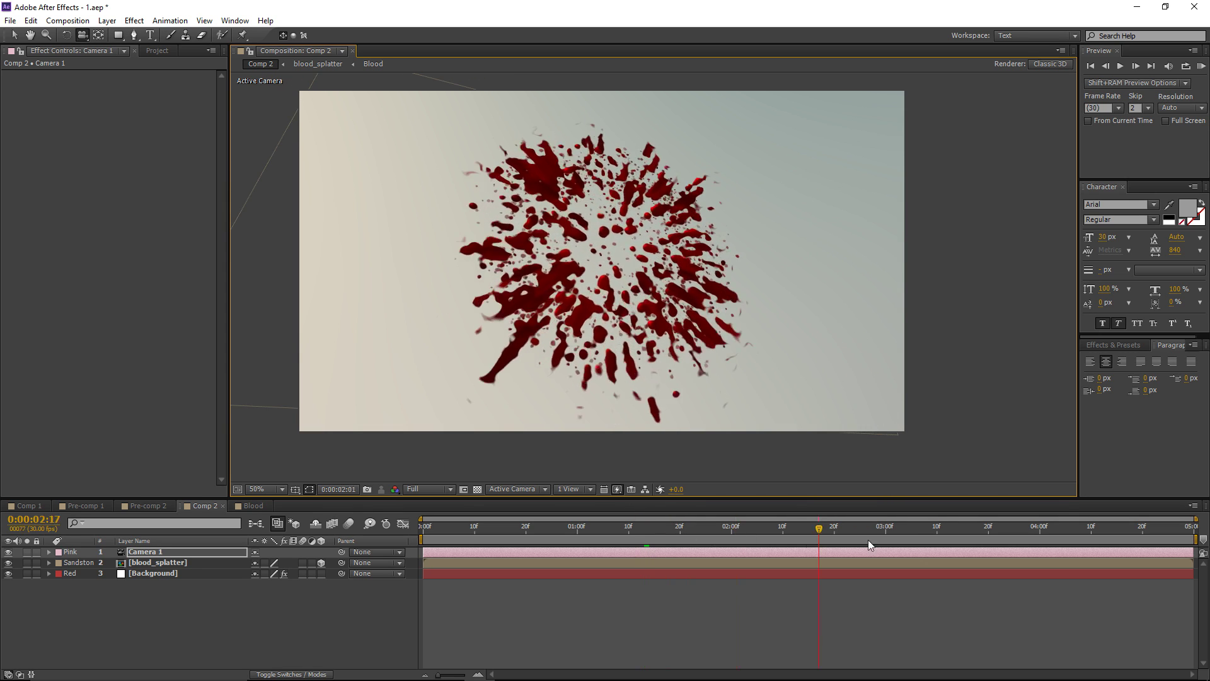
pyautogui.moveTo(868, 540); pyautogui.dragTo(1018, 545)
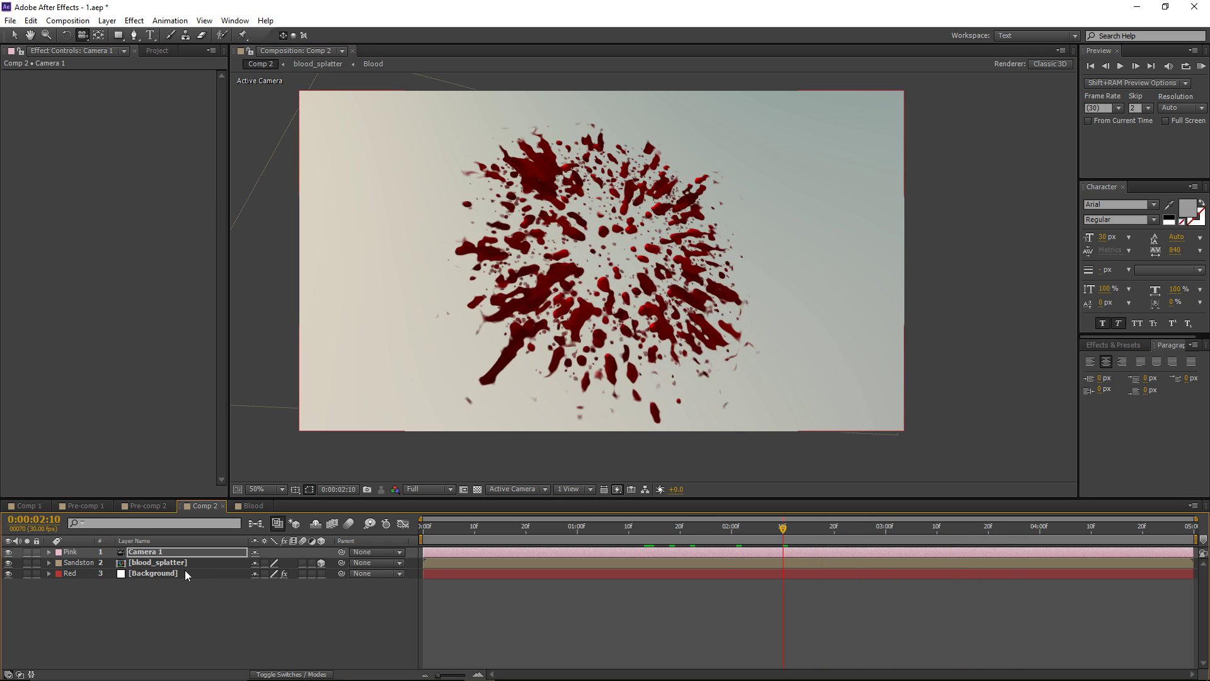
# Step: Scale the blood_splatter layer up to 118% and check the burst at an earlier time
pyautogui.click(208, 563)
pyautogui.press('s')
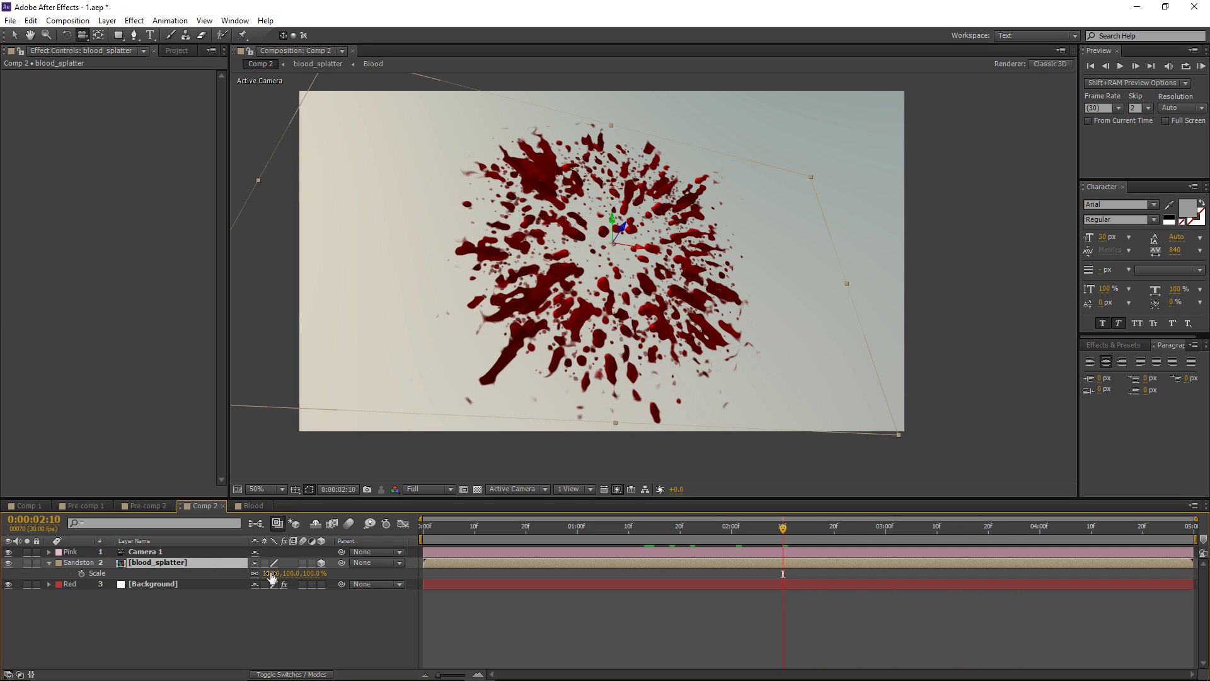
pyautogui.moveTo(270, 573); pyautogui.dragTo(282, 573)
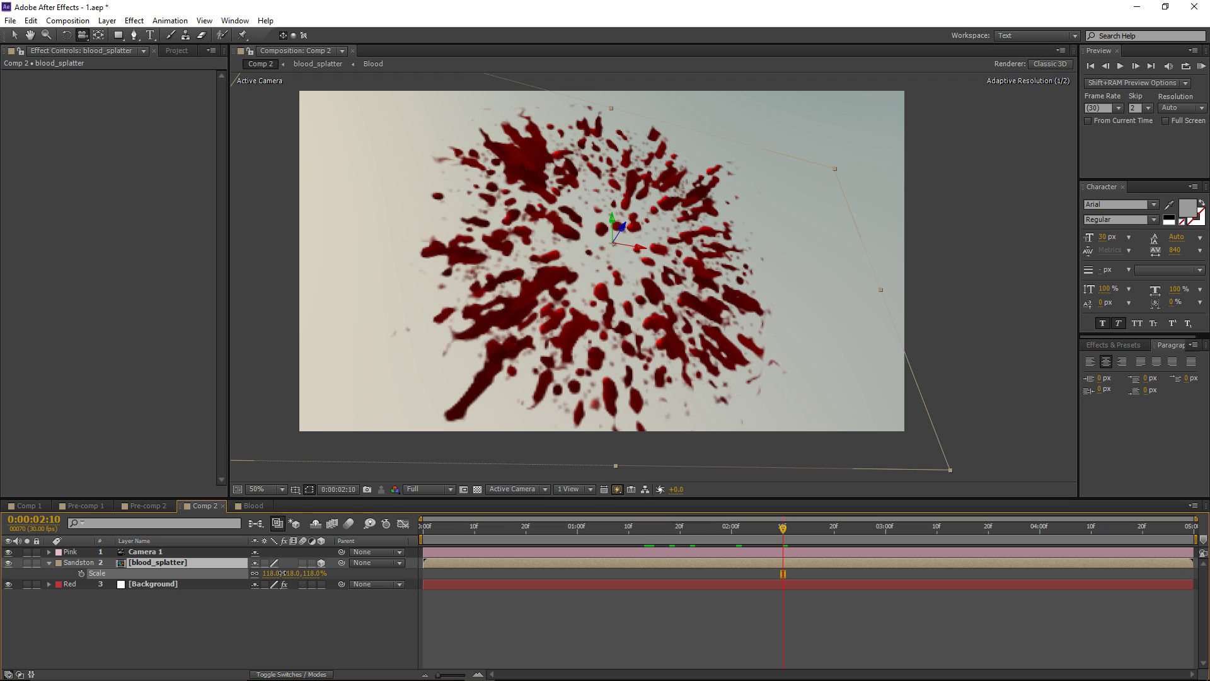
pyautogui.moveTo(749, 526); pyautogui.dragTo(634, 508)
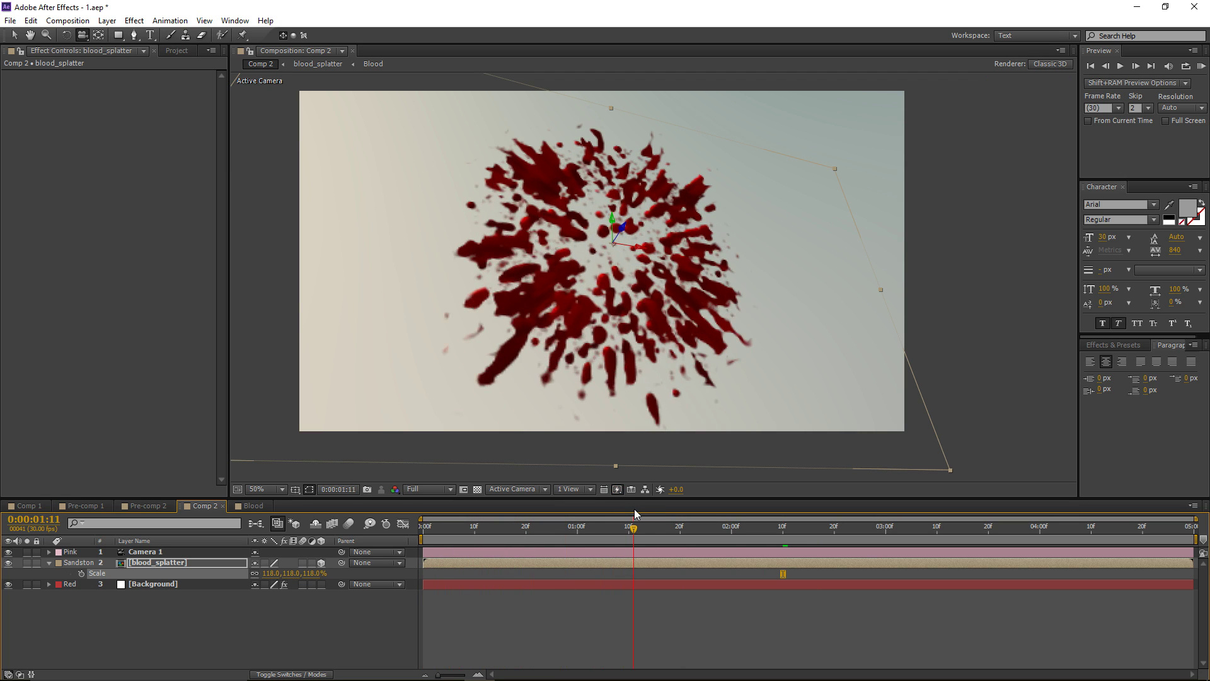
# Step: Enable time remapping on the blood_splatter layer
pyautogui.click(203, 566)
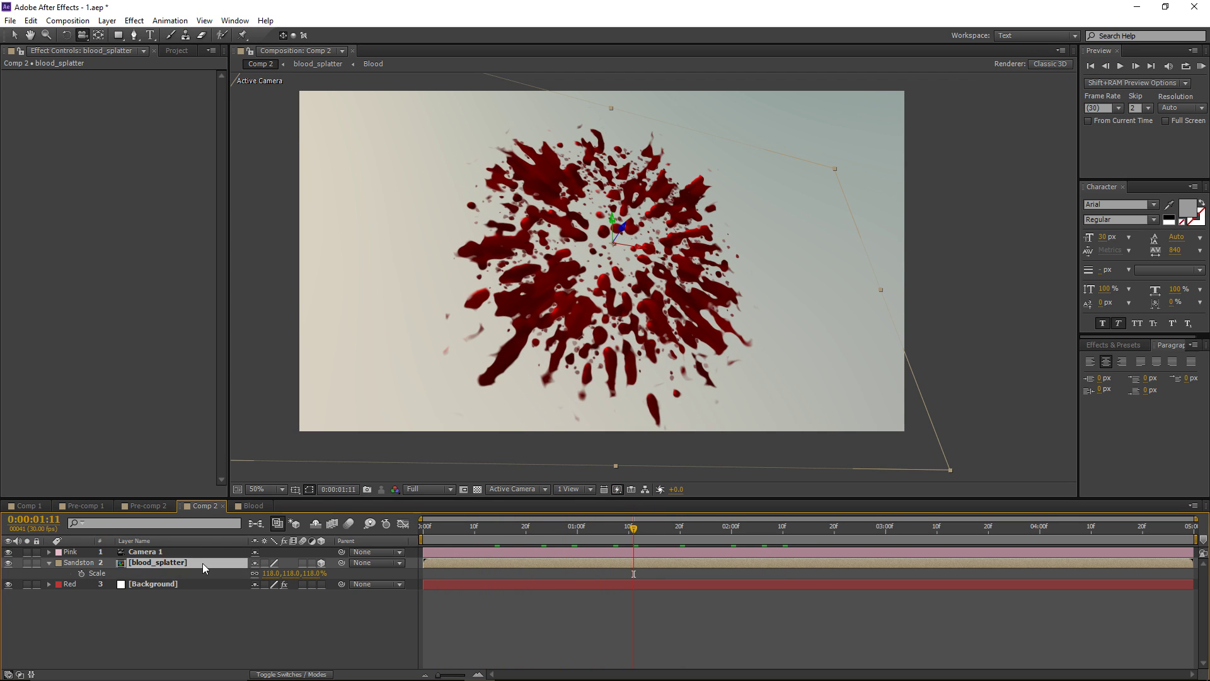
pyautogui.rightClick(451, 562)
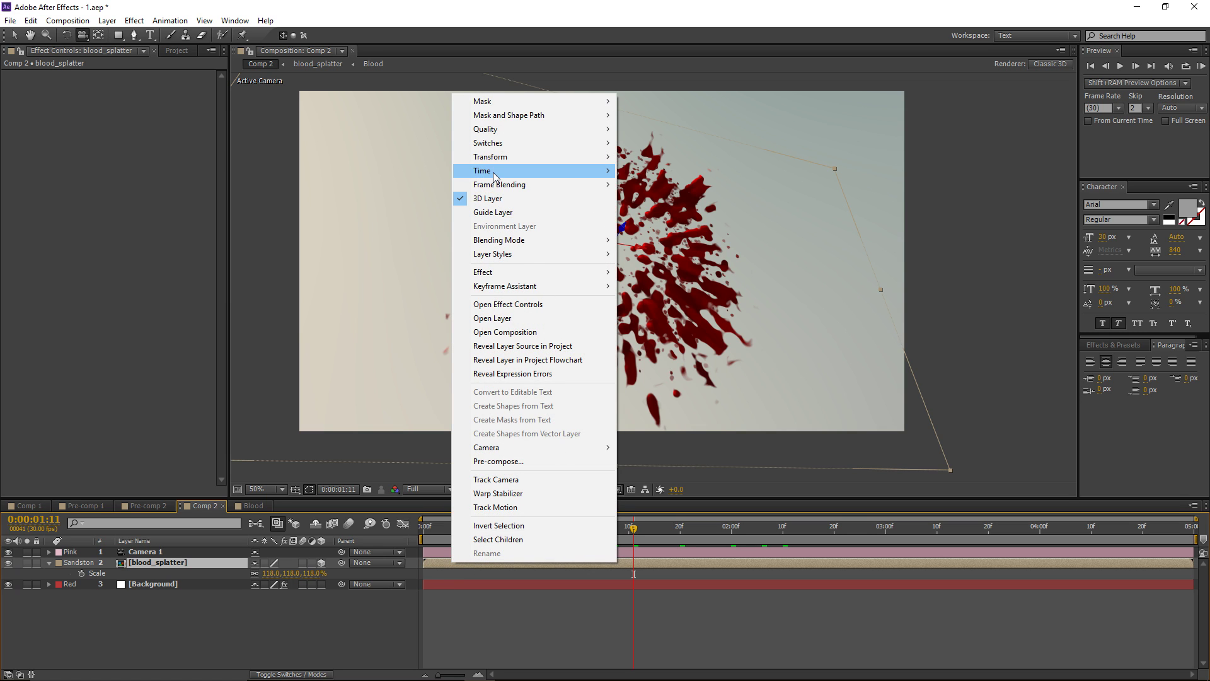
pyautogui.moveTo(496, 175)
pyautogui.click(711, 176)
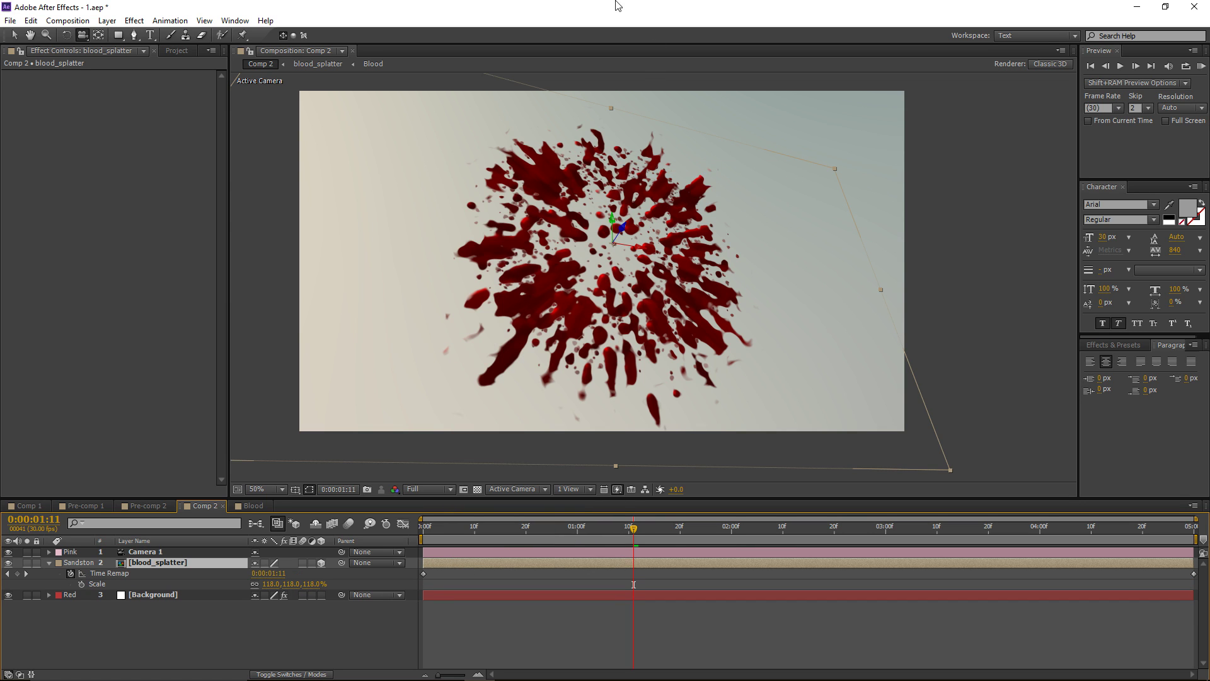
# Step: Add a Time Remap keyframe with value 0:00:01:12, place it at 0:00:01:19, and delete the keyframe at the layer's end
pyautogui.moveTo(633, 531); pyautogui.dragTo(553, 541)
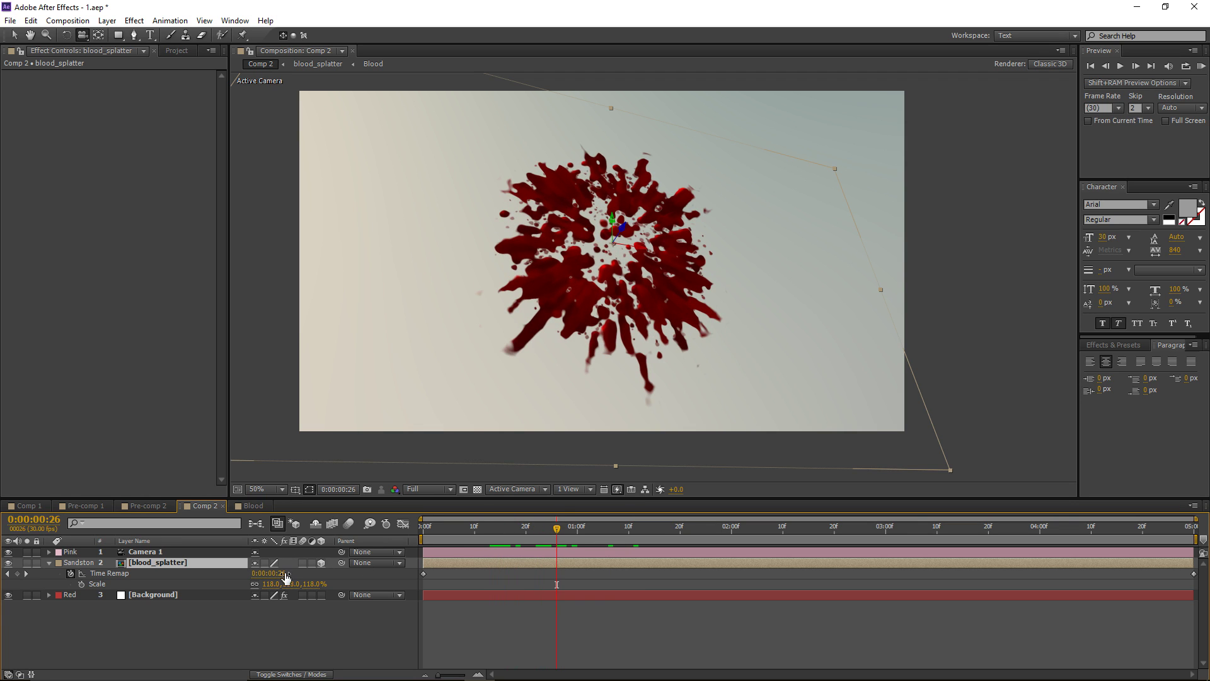
pyautogui.moveTo(283, 577); pyautogui.dragTo(296, 579)
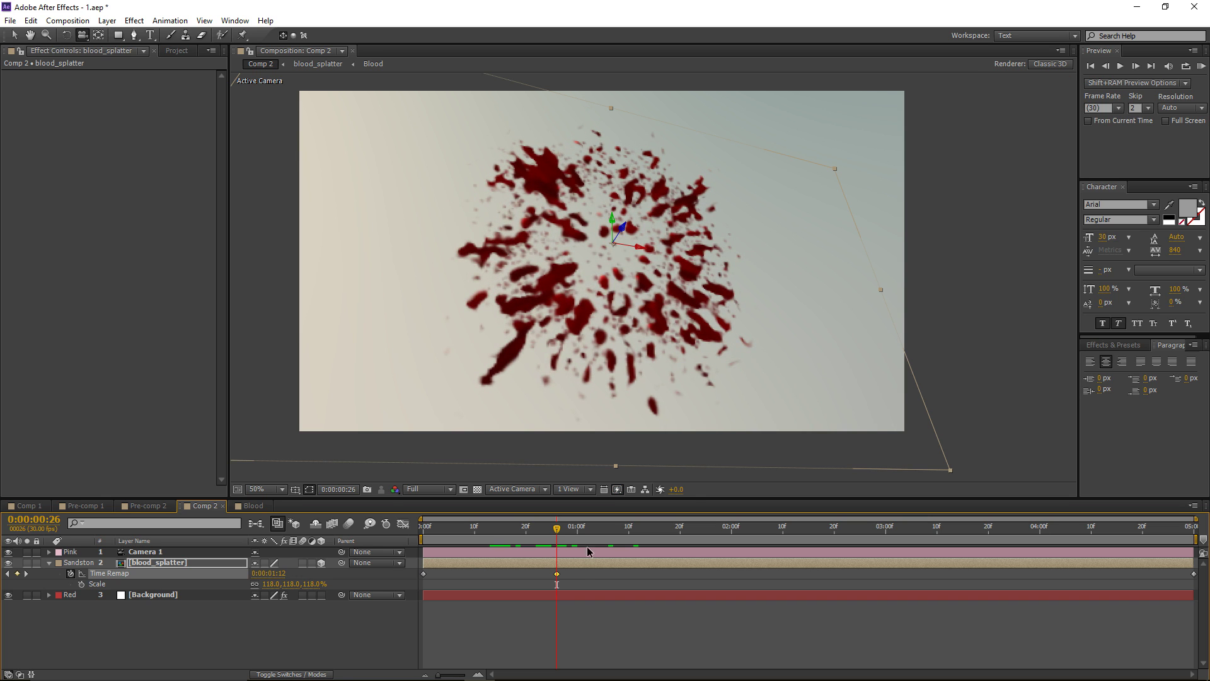
pyautogui.moveTo(557, 574); pyautogui.dragTo(678, 569)
pyautogui.moveTo(651, 528); pyautogui.dragTo(677, 535)
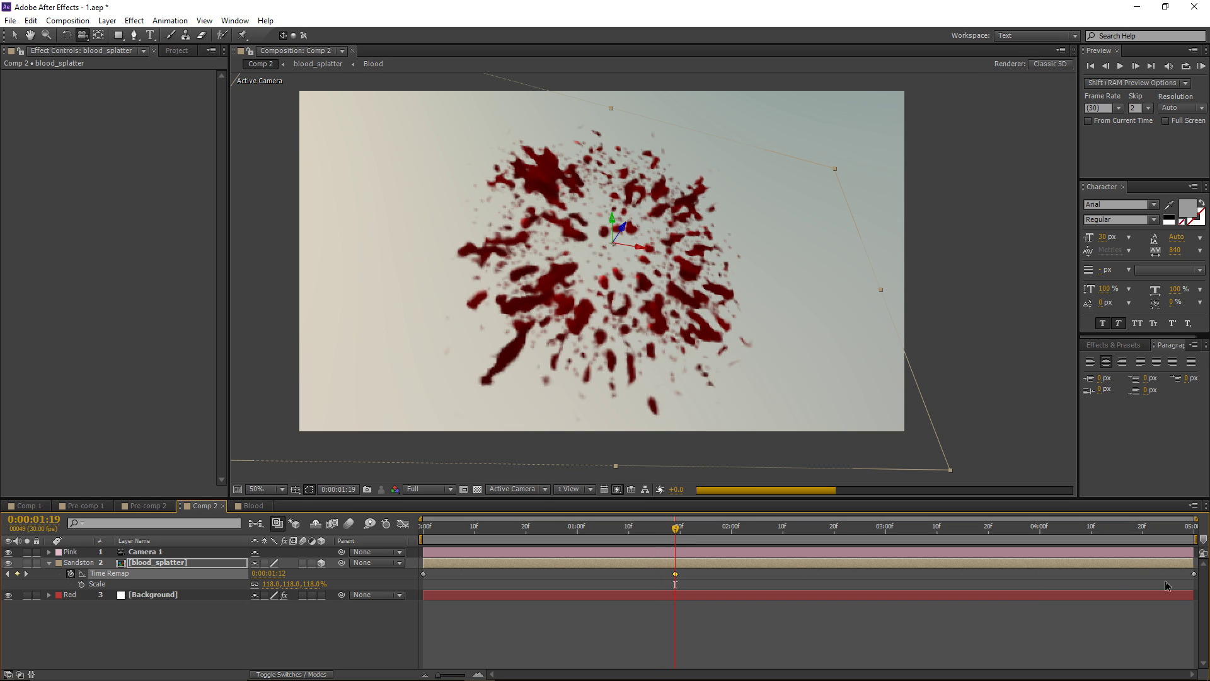
pyautogui.click(1200, 579)
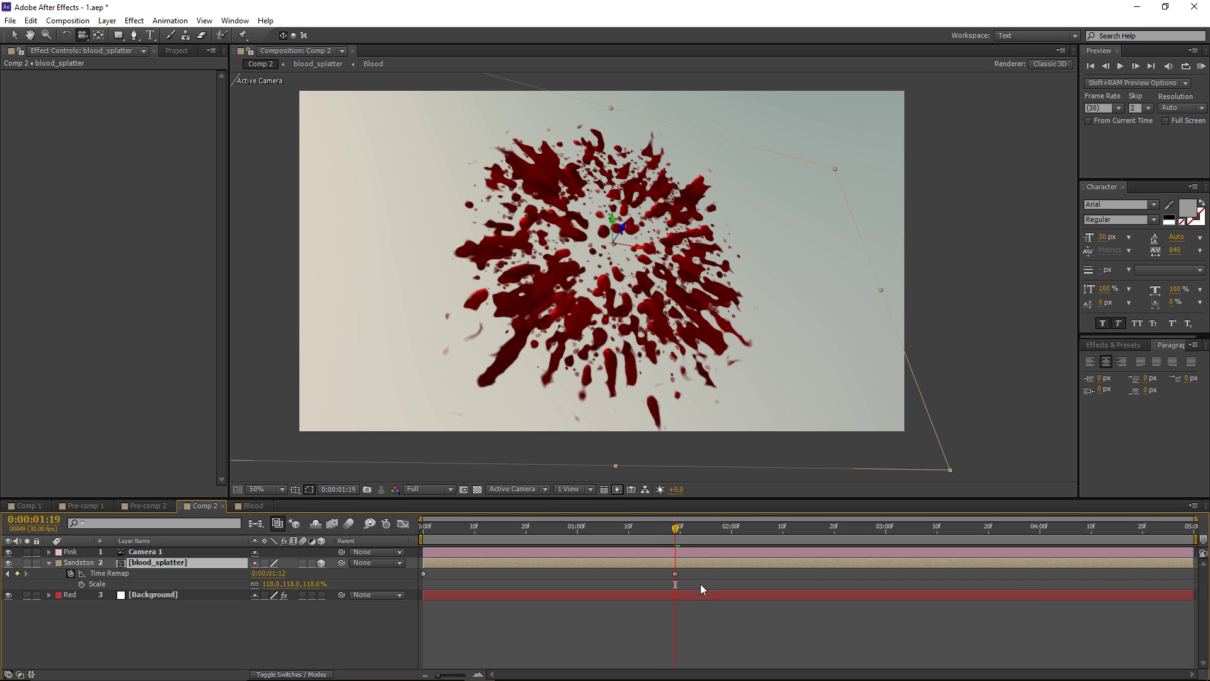
# Step: Apply Easy Ease to both Time Remap keyframes of blood_splatter
pyautogui.moveTo(408, 574); pyautogui.dragTo(677, 579)
pyautogui.moveTo(676, 579)
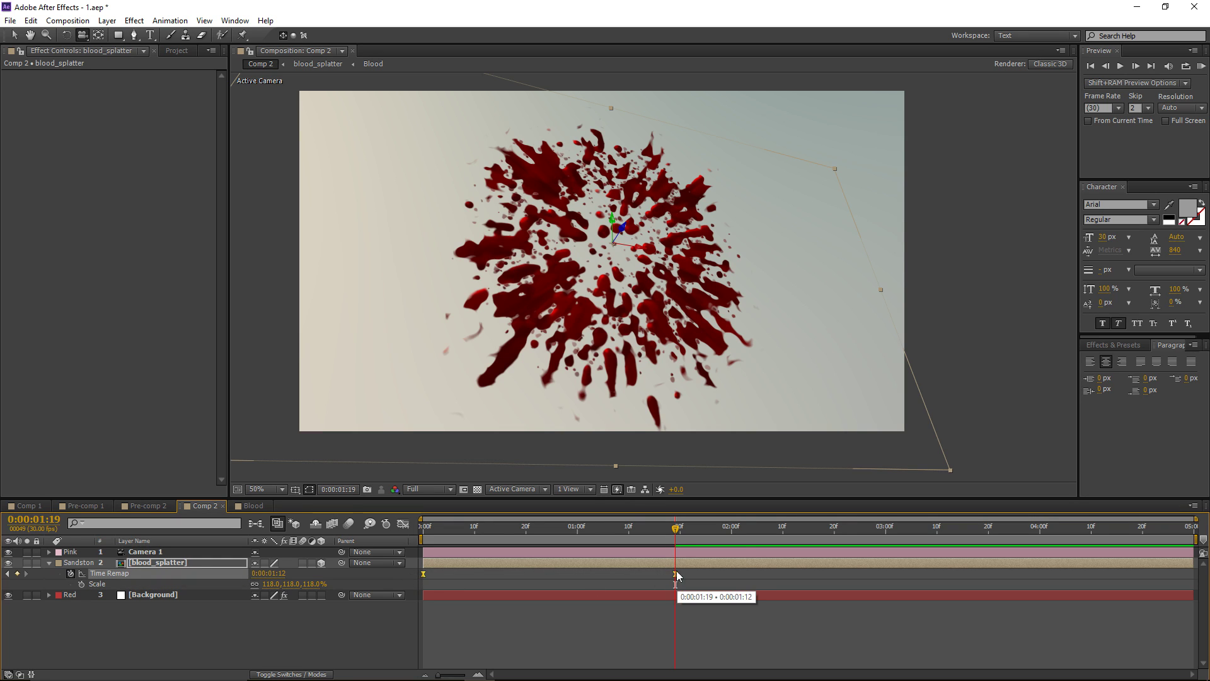
pyautogui.click(467, 580)
# Step: Reshape the Time Remap value curve at its first keyframe so the burst starts fast and slows toward the end
pyautogui.click(403, 525)
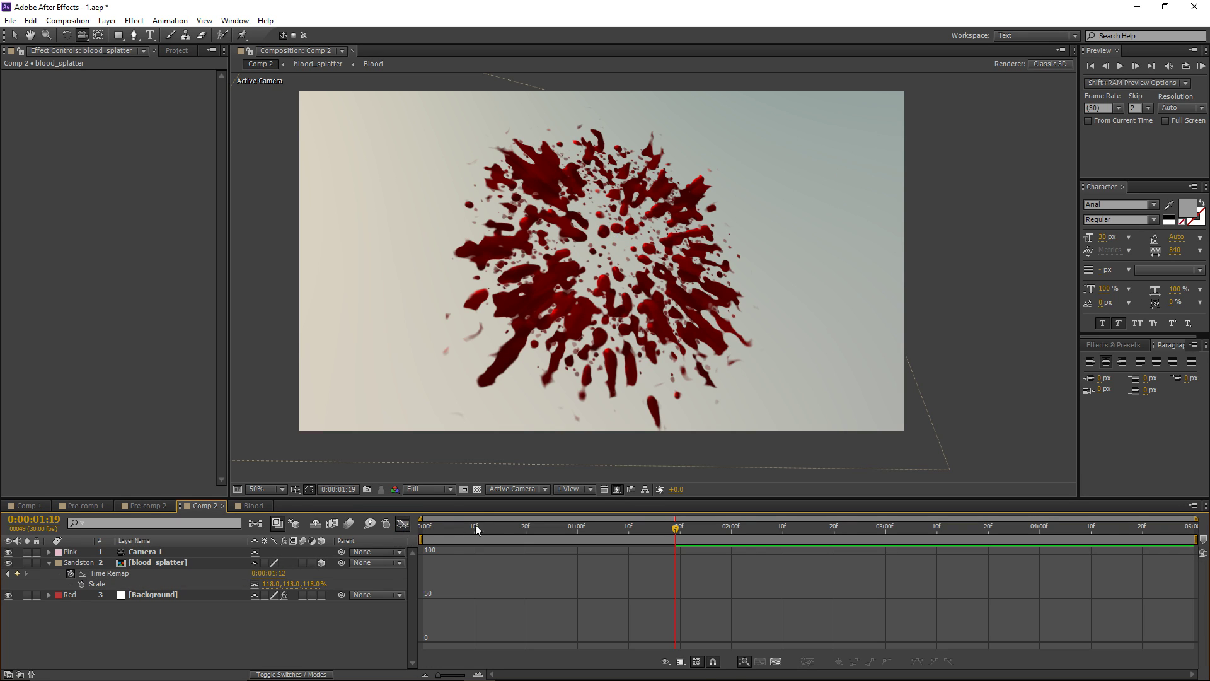
pyautogui.click(113, 574)
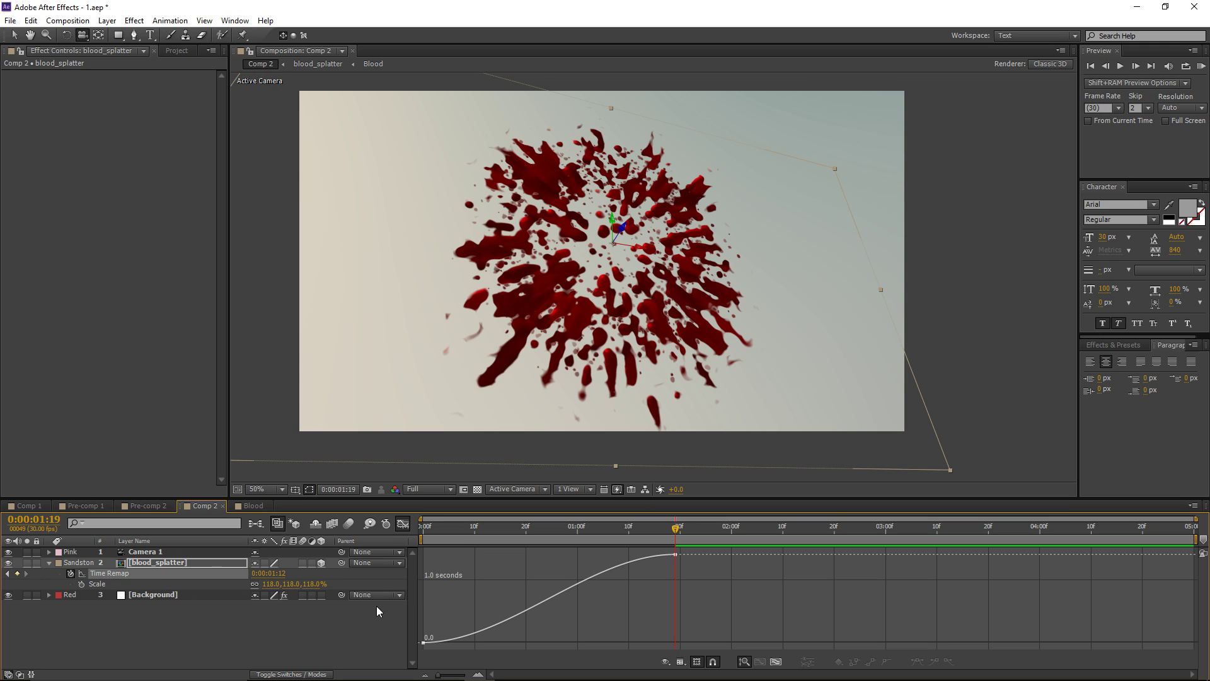
pyautogui.click(435, 640)
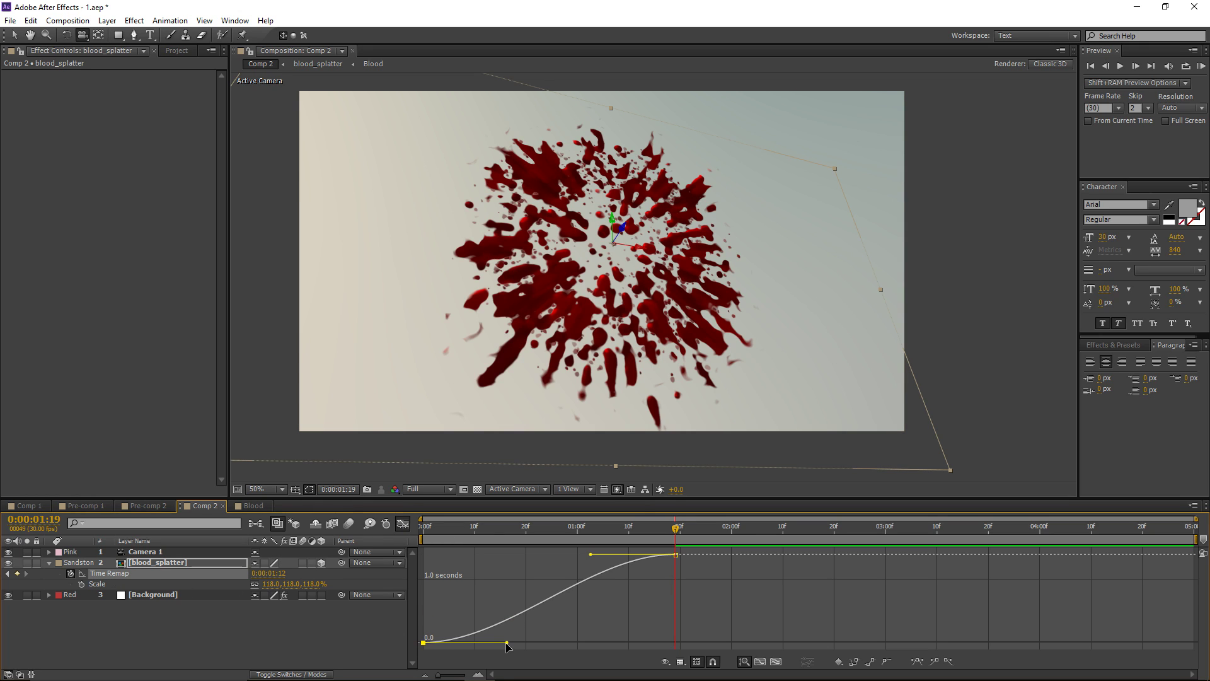
pyautogui.moveTo(507, 643); pyautogui.dragTo(473, 593)
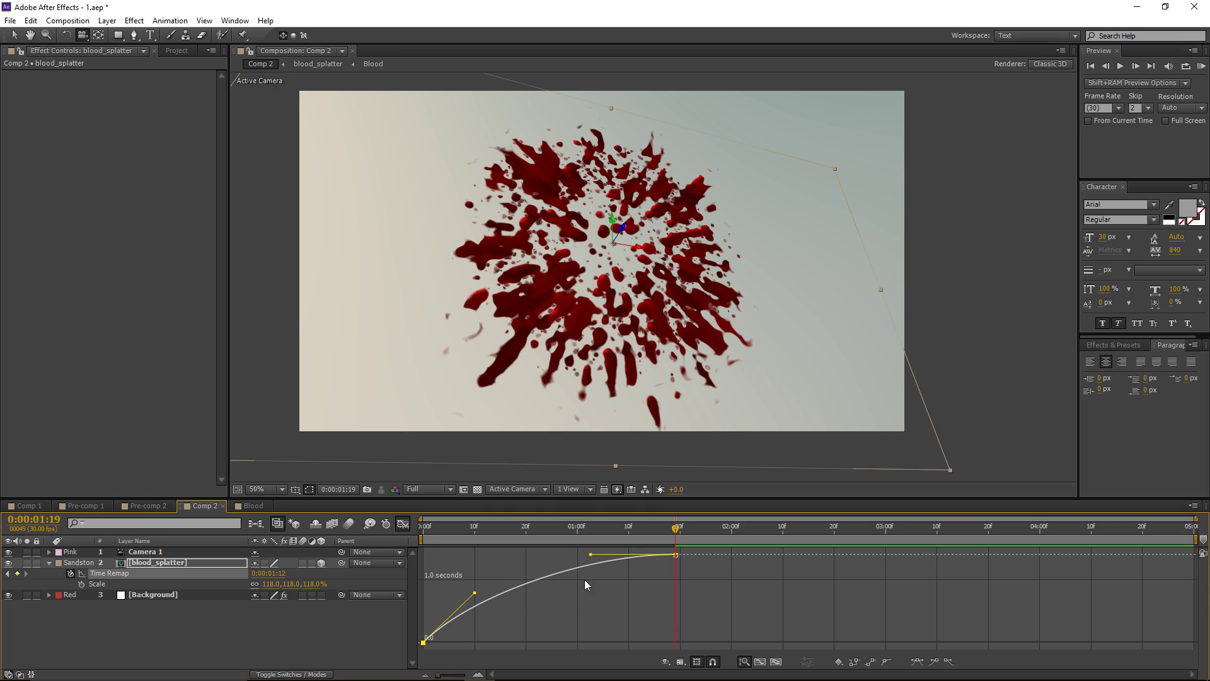
pyautogui.click(403, 524)
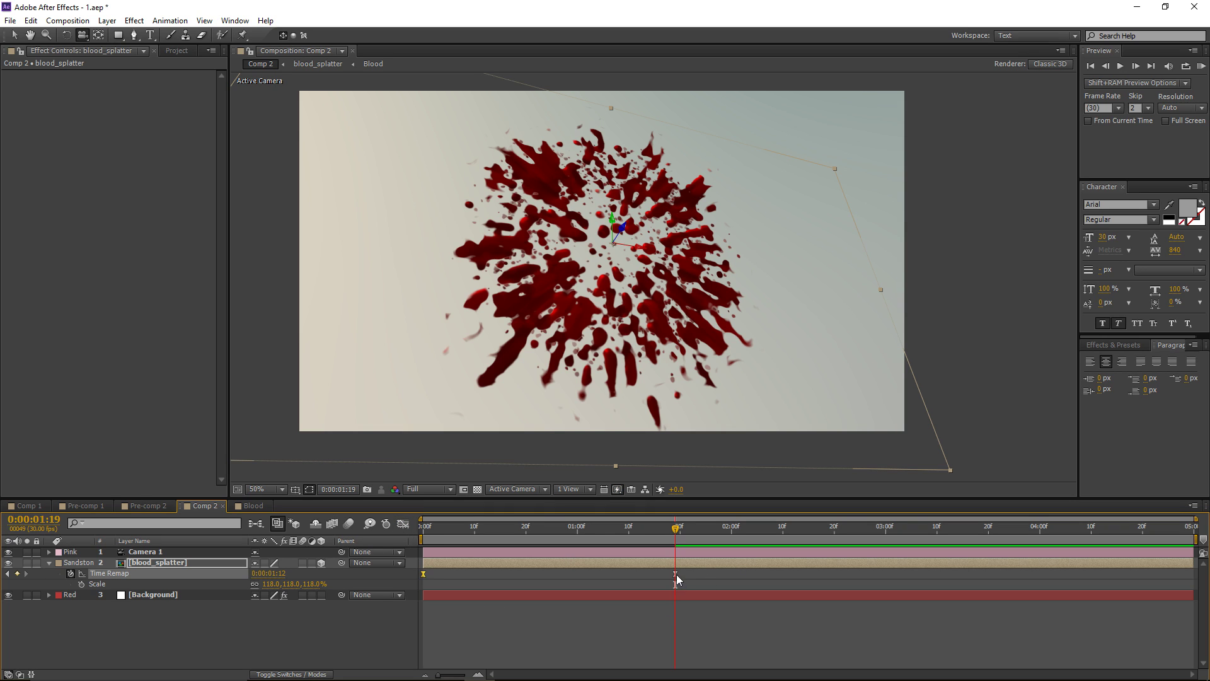
# Step: Move the second Time Remap keyframe to about 0:00:01:29 and preview the first two seconds
pyautogui.moveTo(676, 574); pyautogui.dragTo(726, 581)
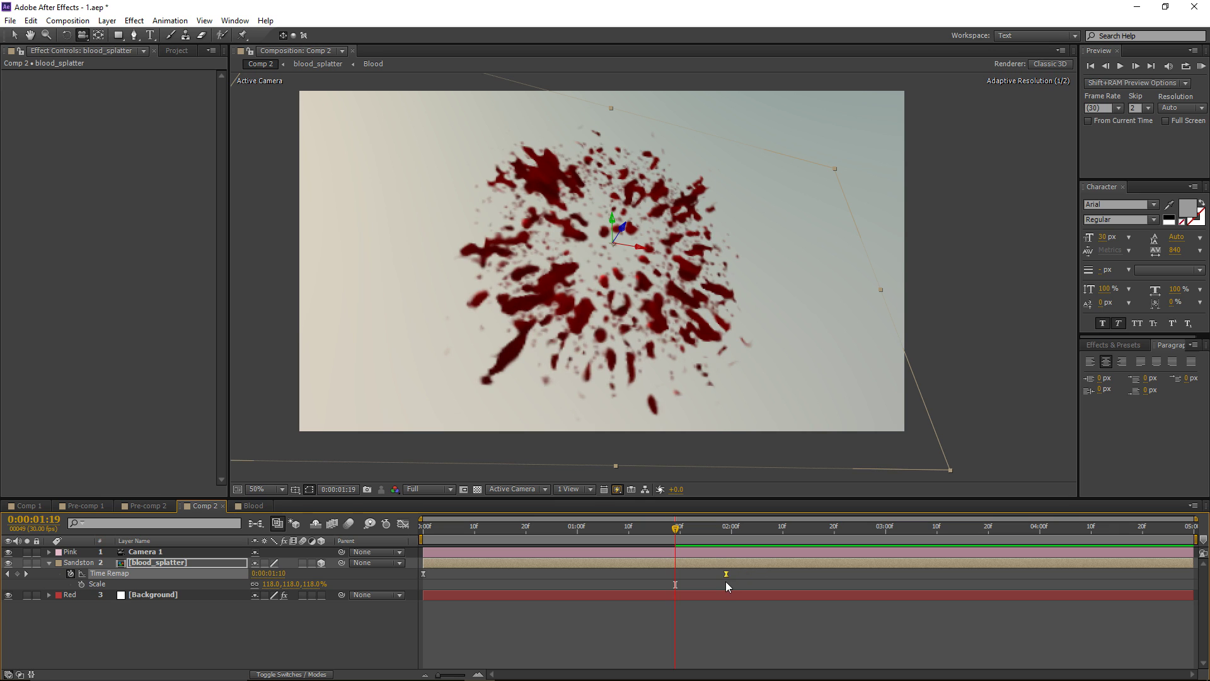
pyautogui.moveTo(496, 534); pyautogui.dragTo(587, 539)
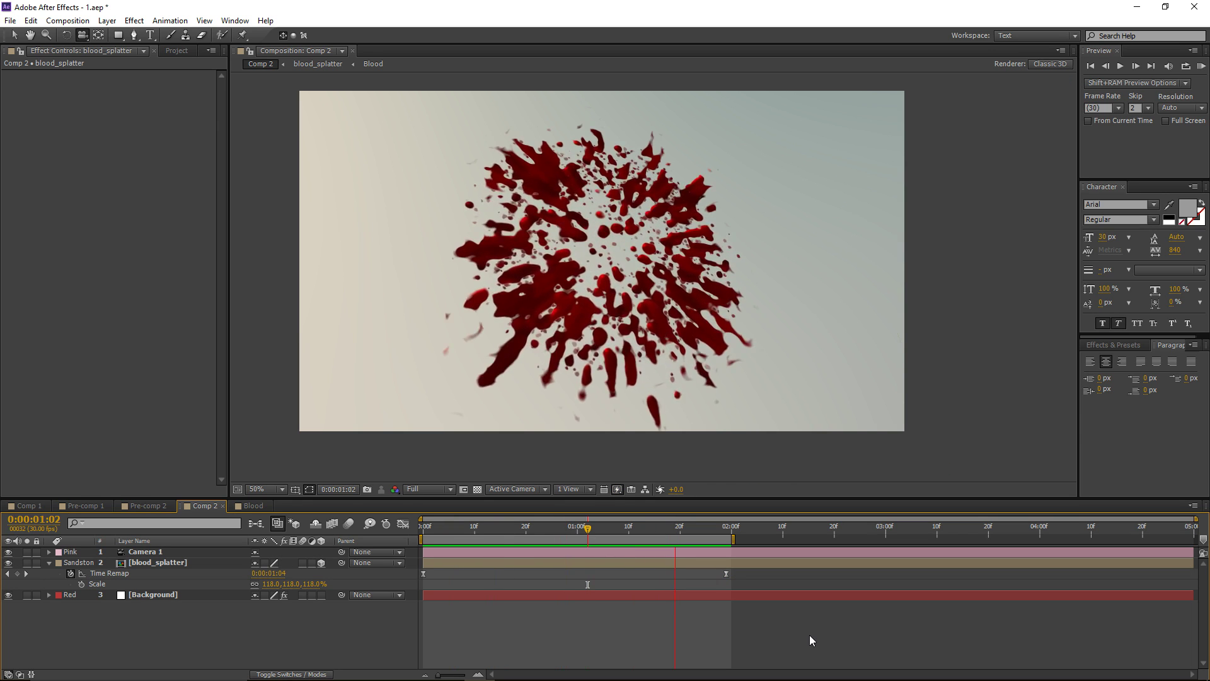
pyautogui.press('space')
pyautogui.press('space')
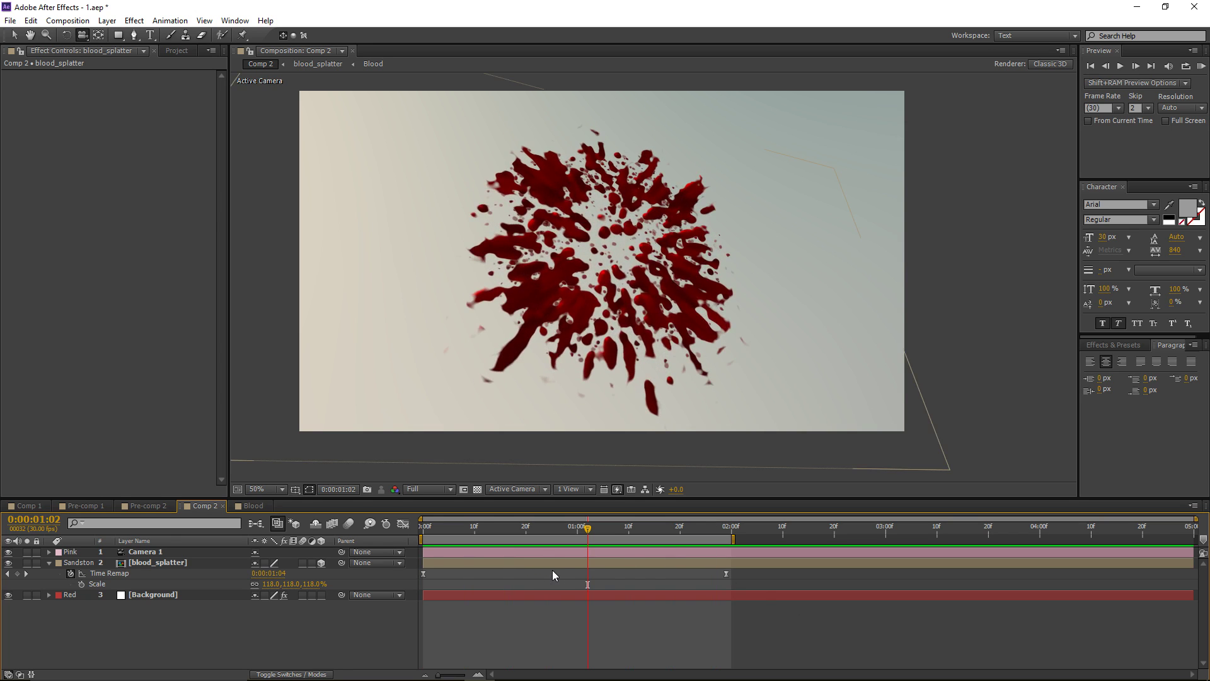
# Step: Apply a Curves effect to blood_splatter and raise the upper part of its RGB curve to brighten the reds
pyautogui.click(170, 563)
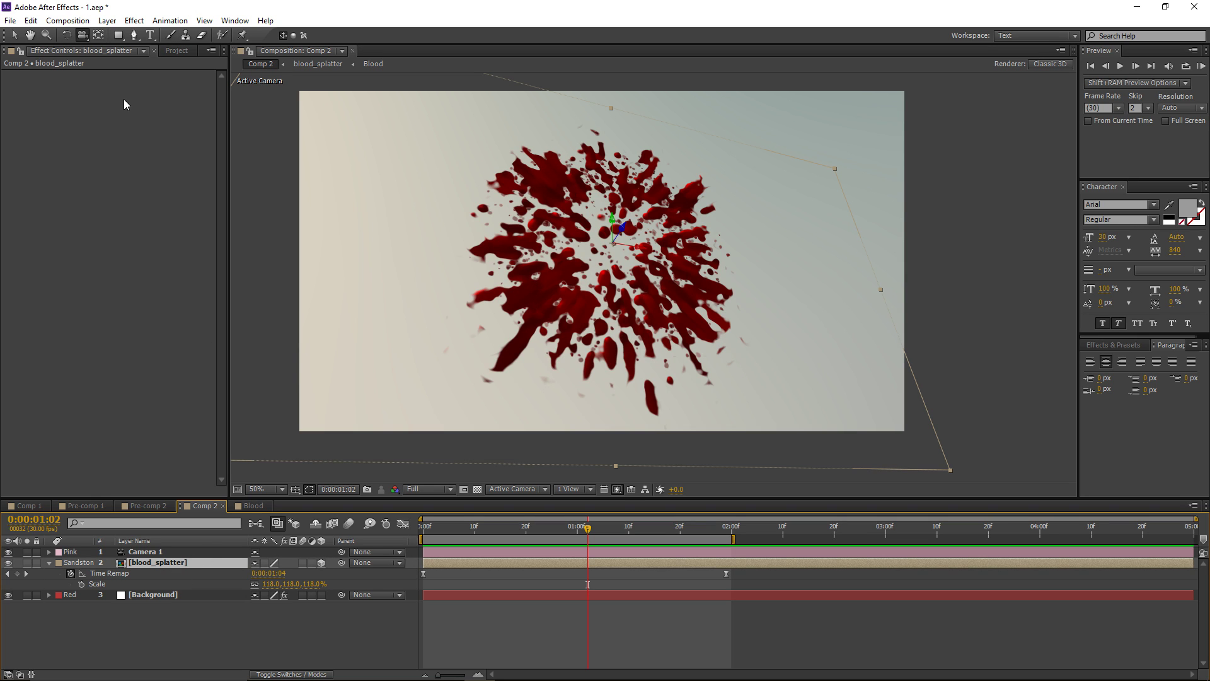
pyautogui.click(134, 20)
pyautogui.moveTo(184, 137)
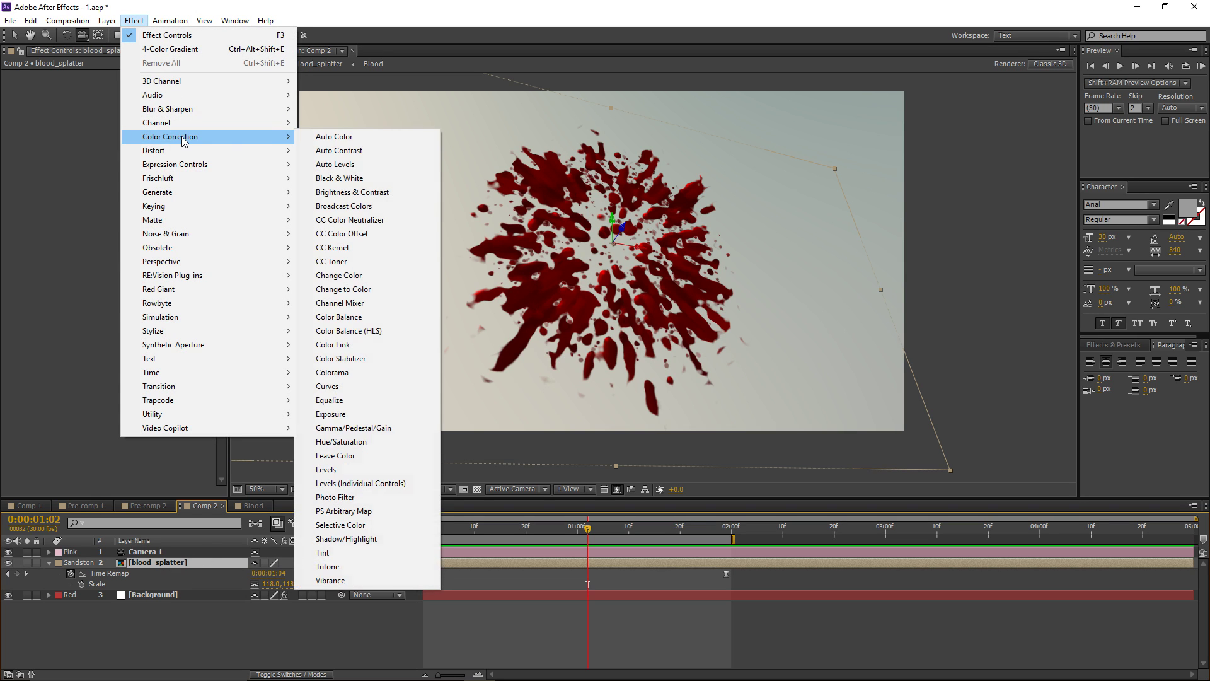
pyautogui.click(366, 386)
pyautogui.moveTo(44, 203); pyautogui.dragTo(49, 198)
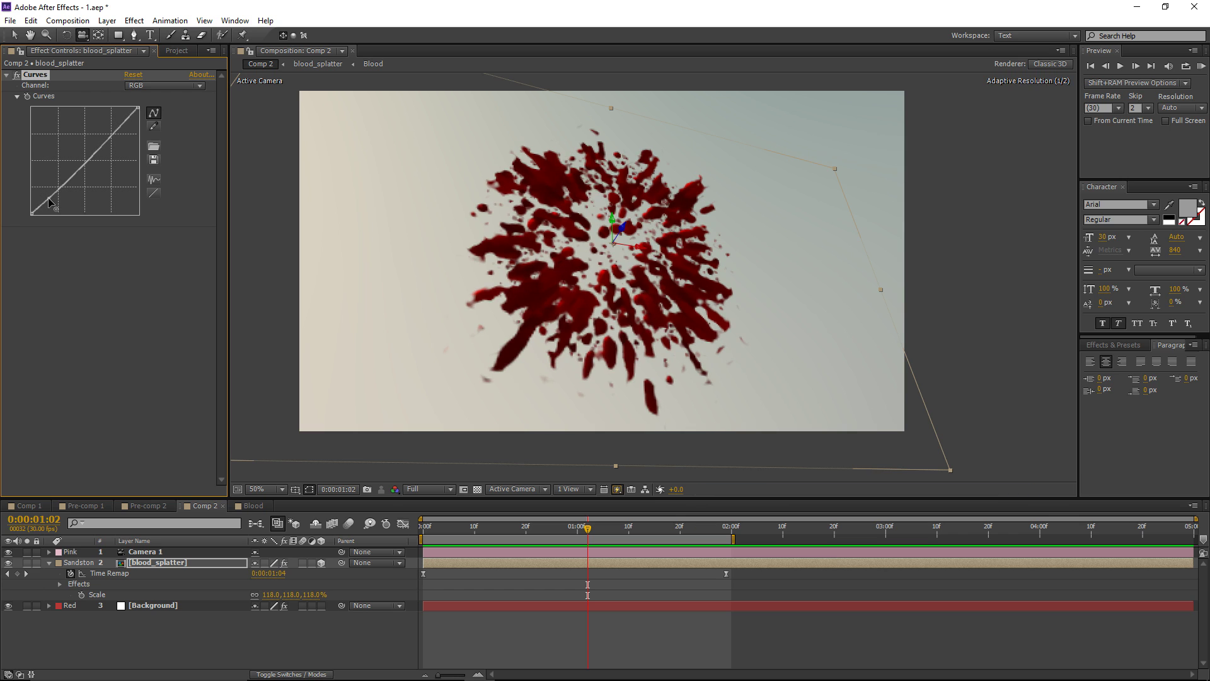
pyautogui.moveTo(85, 161); pyautogui.dragTo(99, 125)
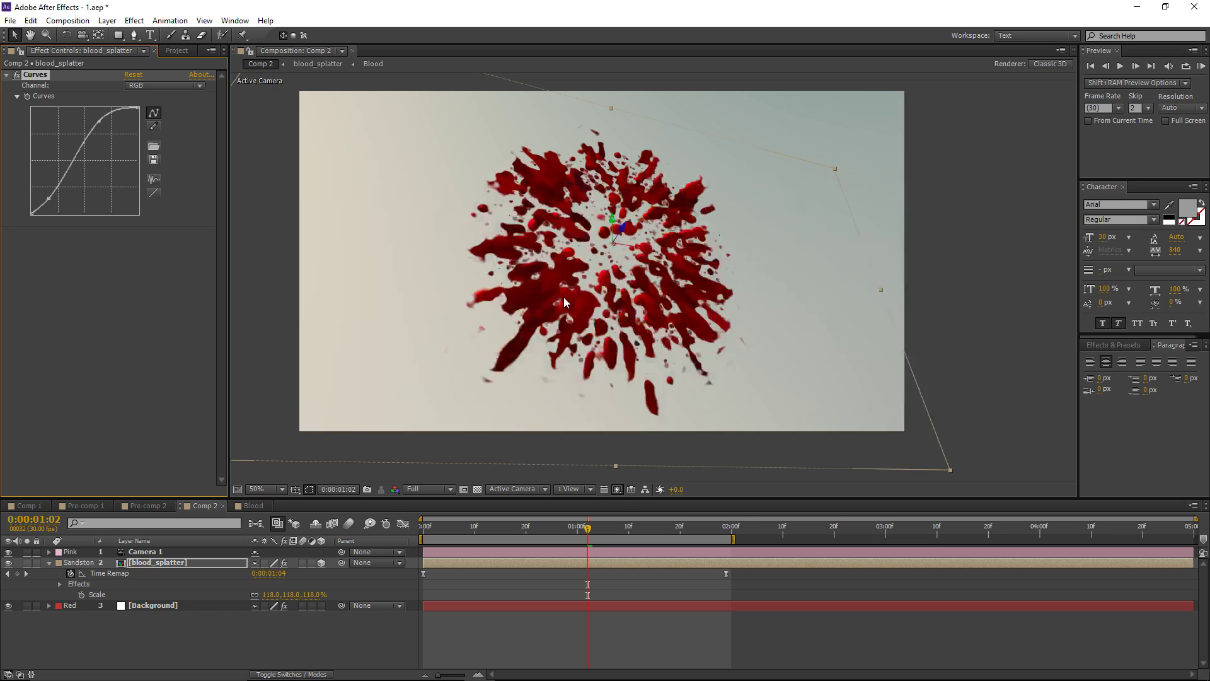
pyautogui.moveTo(535, 235); pyautogui.dragTo(553, 253)
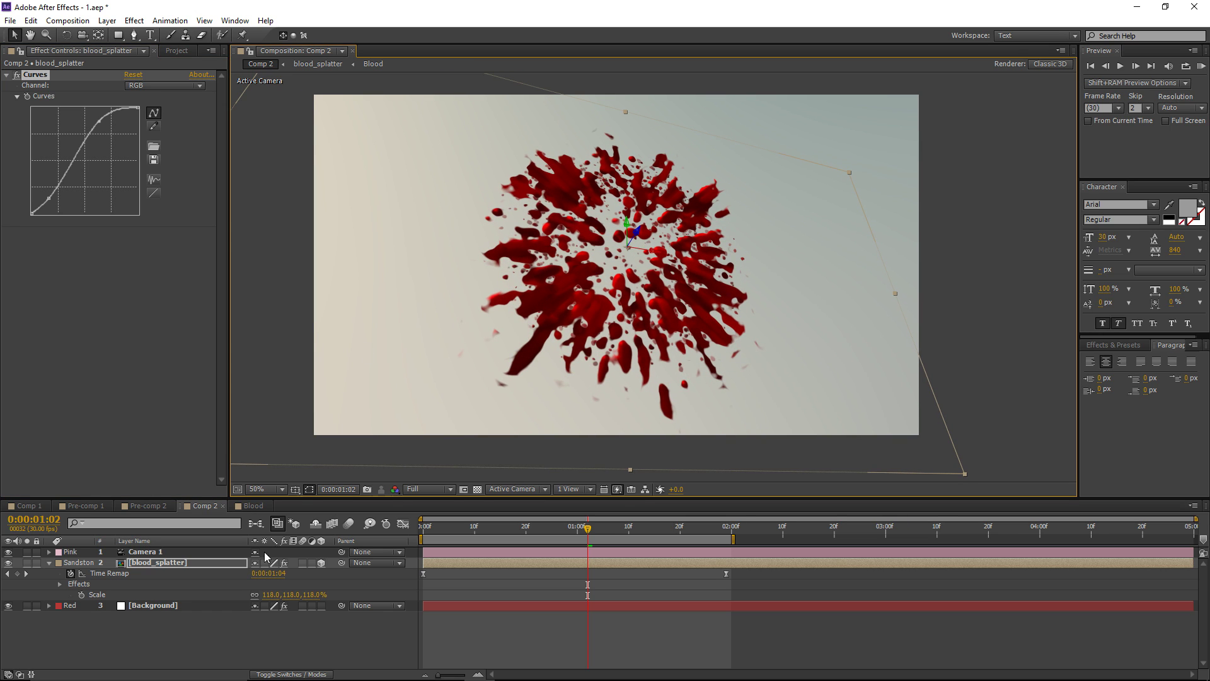
pyautogui.click(167, 563)
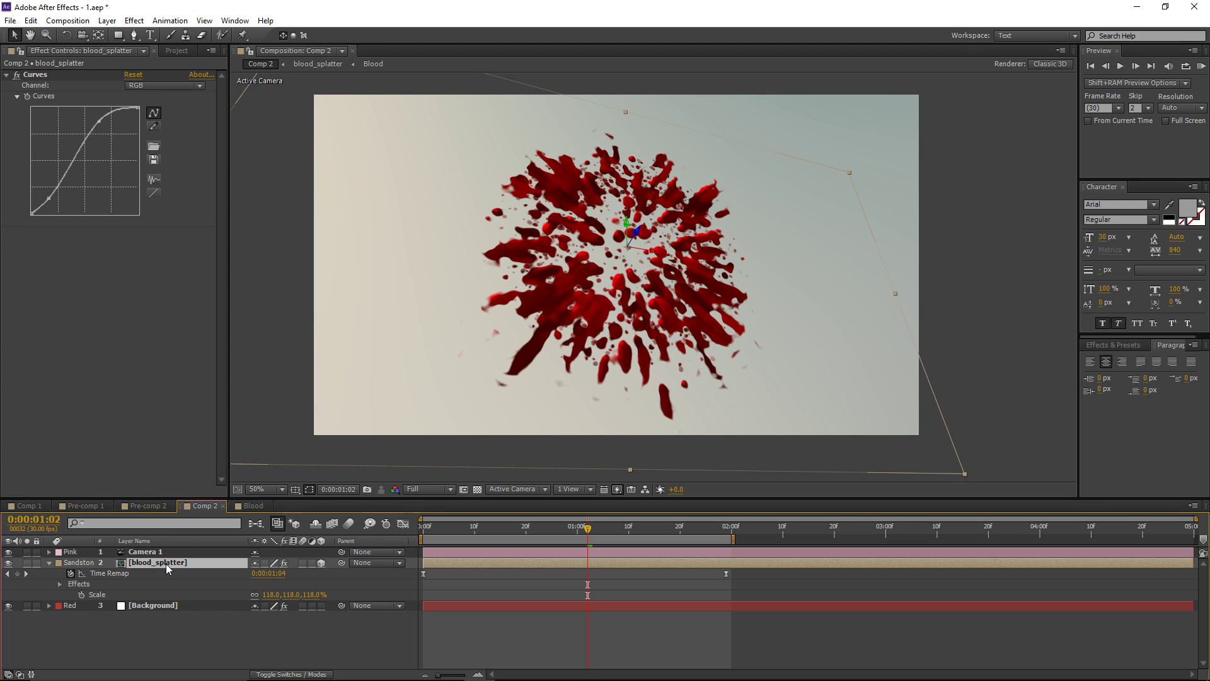
# Step: Duplicate the blood_splatter layer and give the lower copy a black (000000) Fill effect in place of its Curves effect
pyautogui.hotkey('ctrl', 'd')
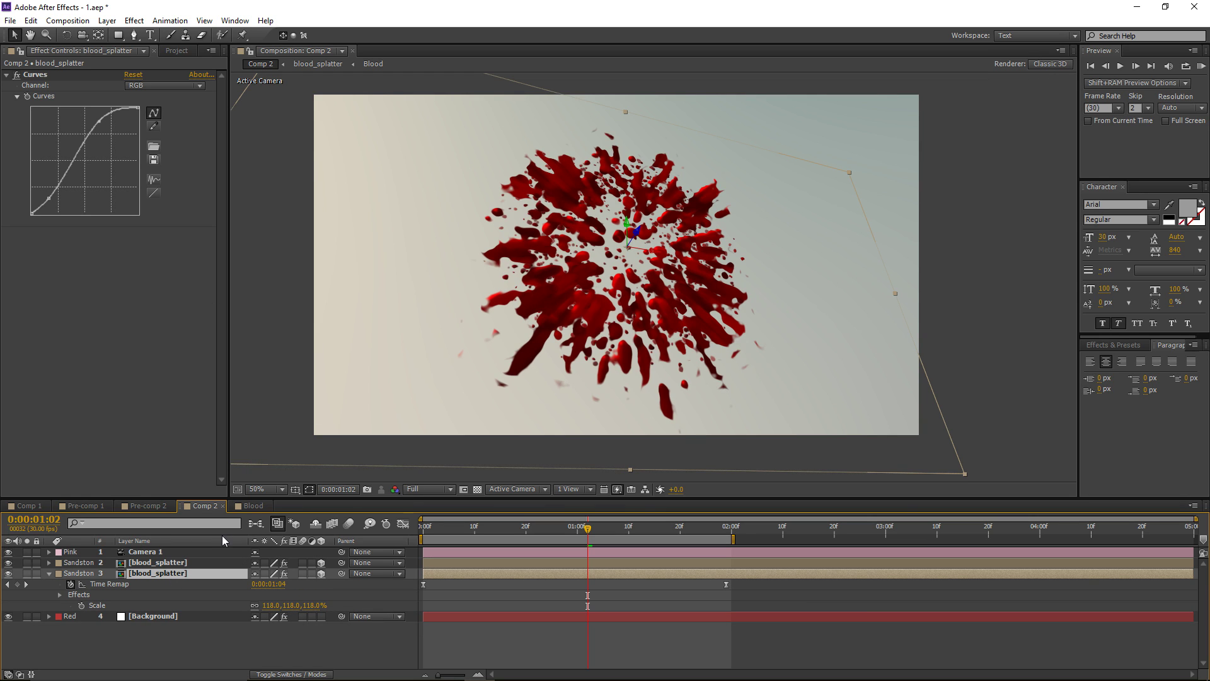
pyautogui.click(134, 20)
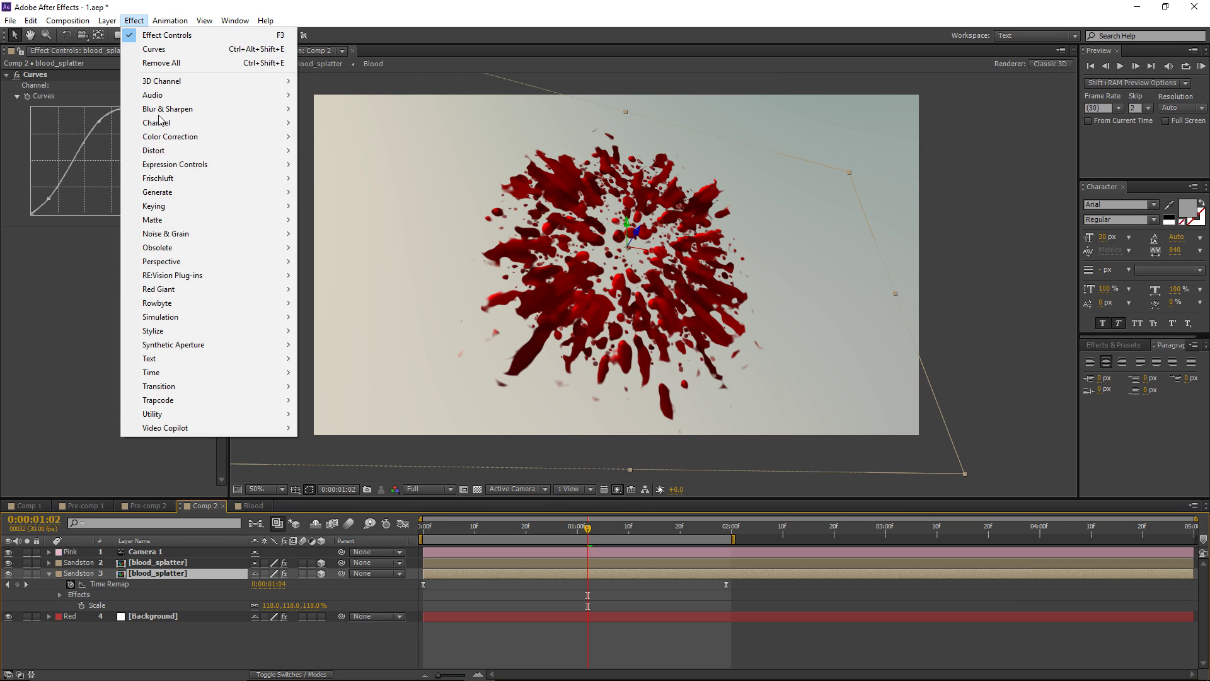
pyautogui.moveTo(169, 192)
pyautogui.click(369, 400)
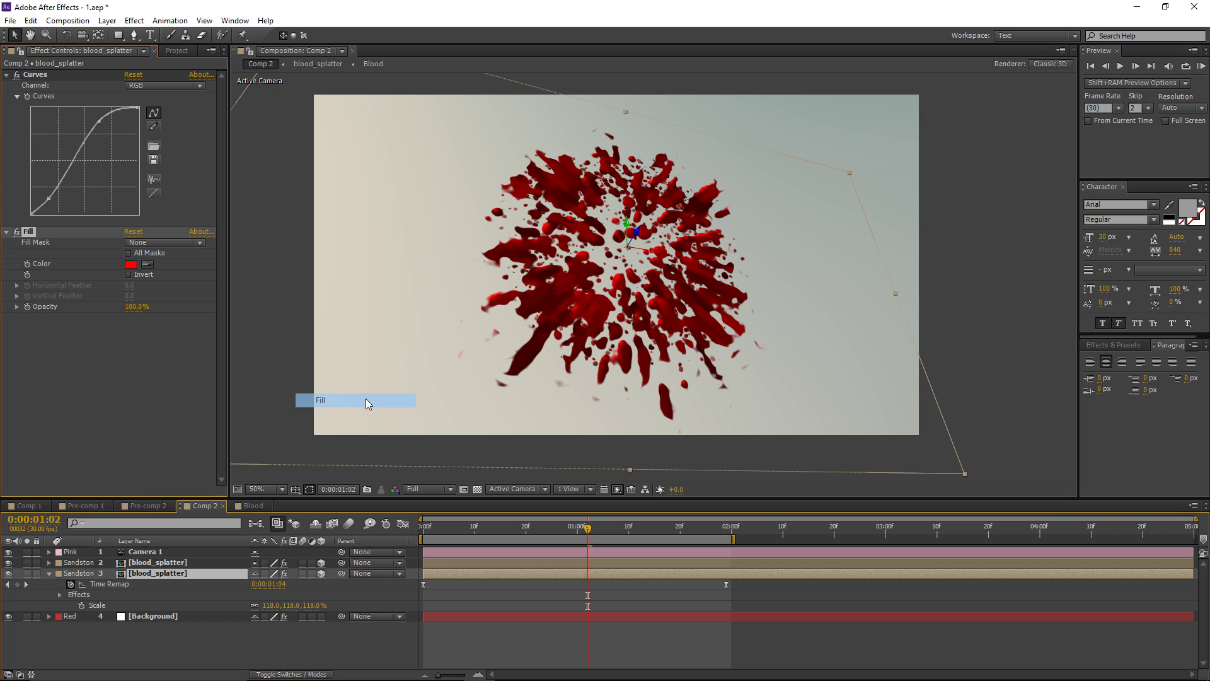
pyautogui.click(130, 264)
pyautogui.click(135, 550)
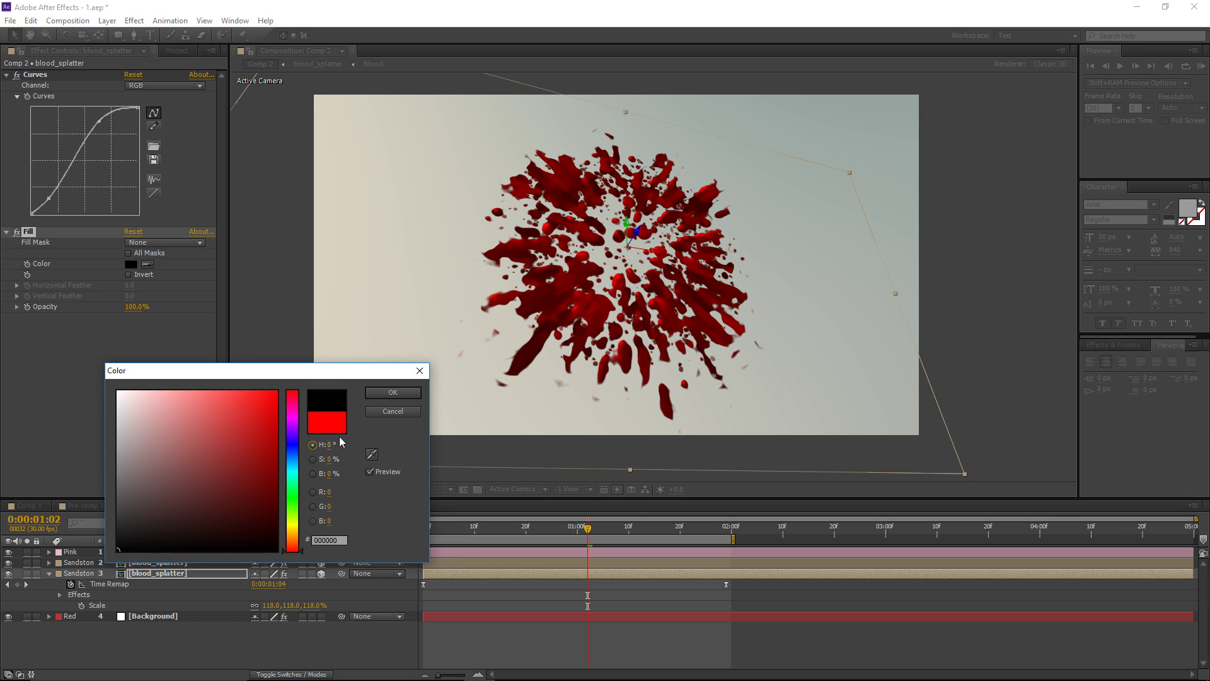
pyautogui.click(393, 392)
pyautogui.click(29, 76)
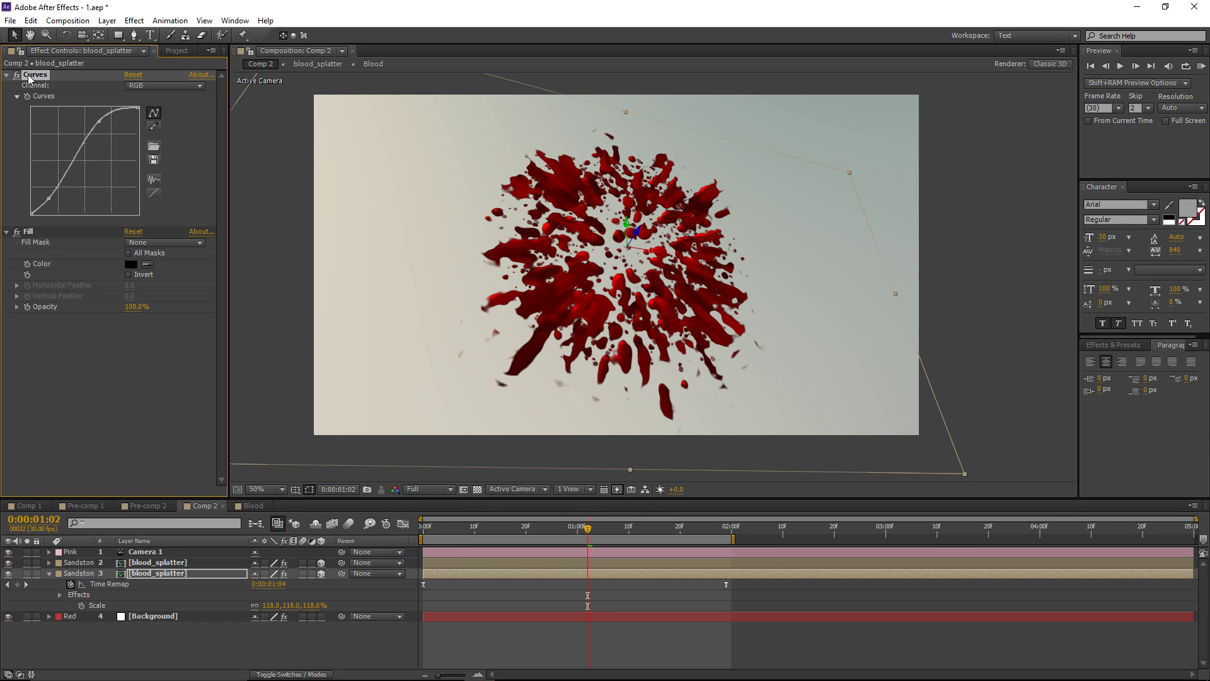
pyautogui.press('Delete')
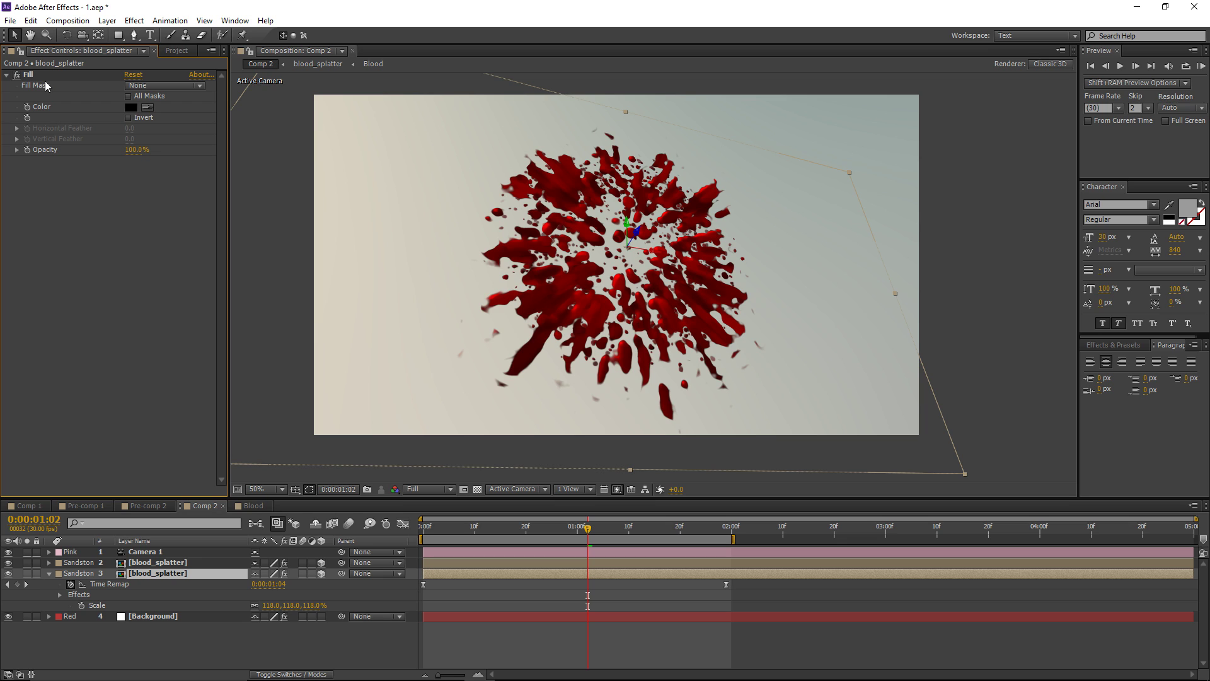
# Step: Apply Fast Blur to the lower blood_splatter copy, trying a Blurriness of 10 before setting it to 5
pyautogui.click(134, 21)
pyautogui.moveTo(189, 109)
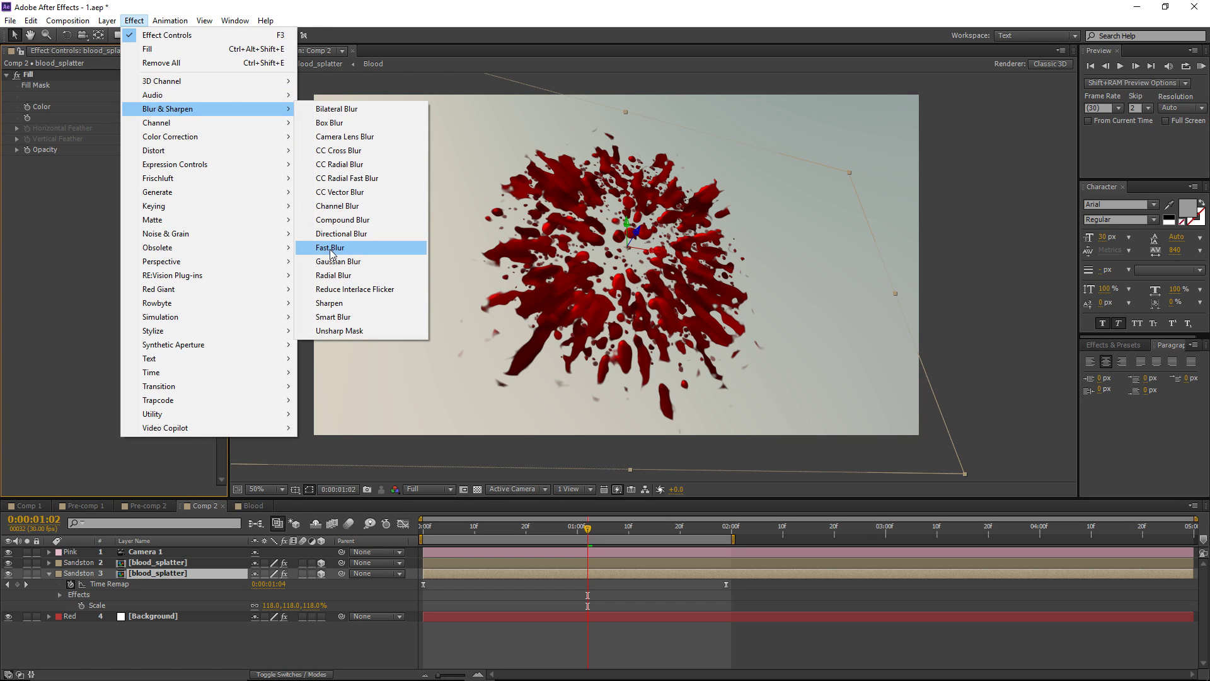
pyautogui.click(309, 247)
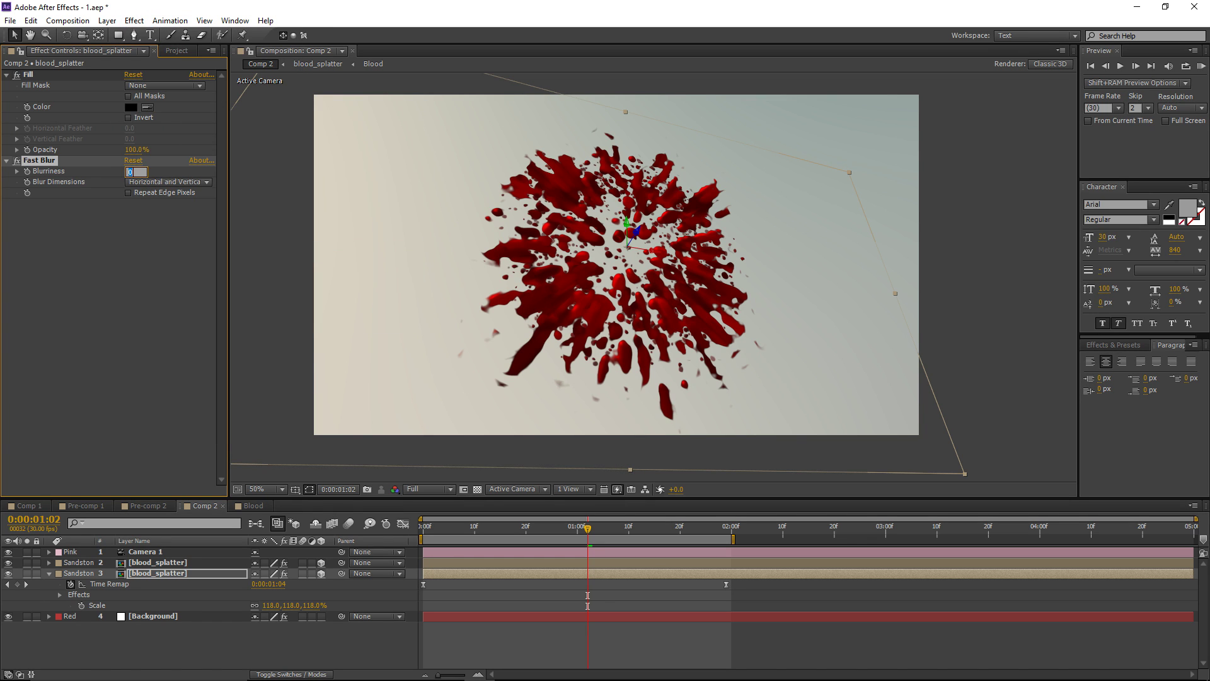
pyautogui.press('Return')
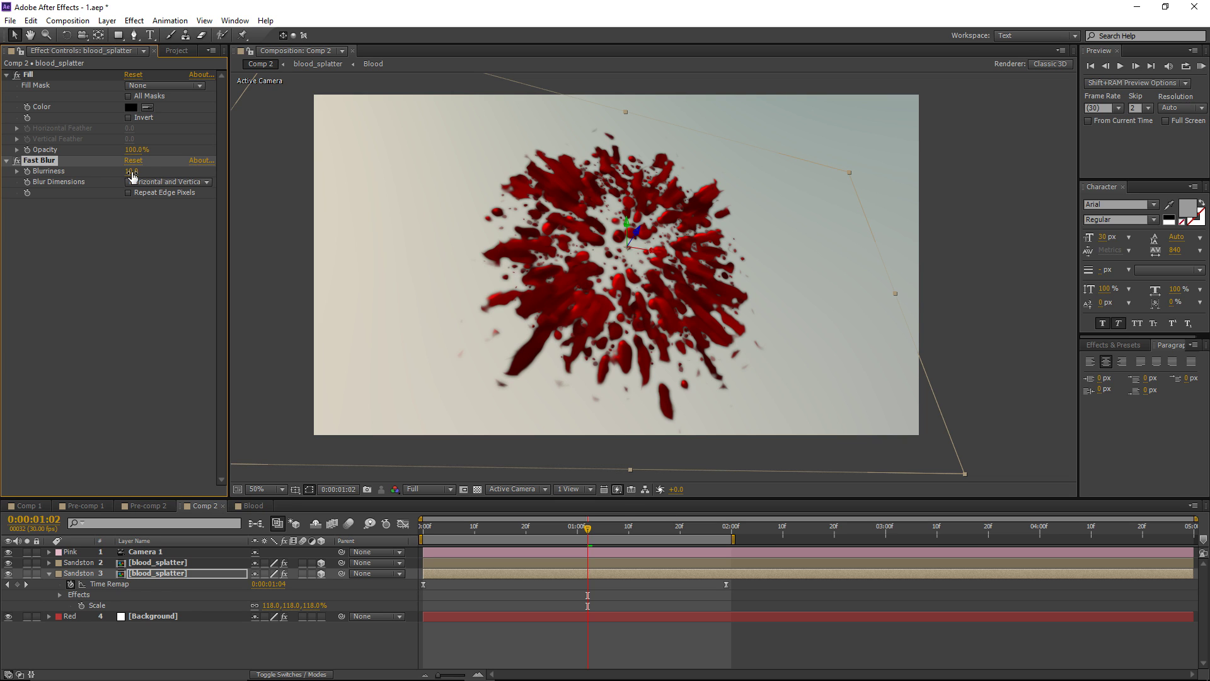
pyautogui.click(132, 171)
pyautogui.write('5')
pyautogui.click(145, 255)
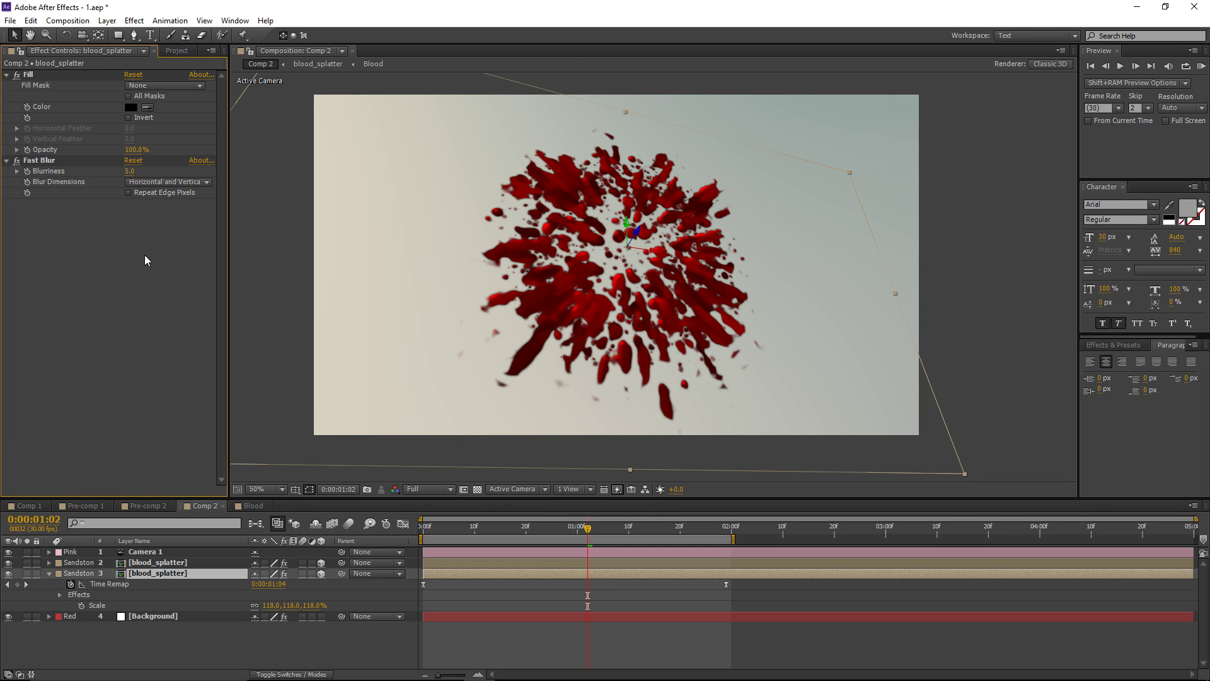
# Step: Examine the splatter edges up close and compare the image with the black blurred copy hidden and shown
pyautogui.press('.')
pyautogui.moveTo(574, 199); pyautogui.dragTo(704, 255)
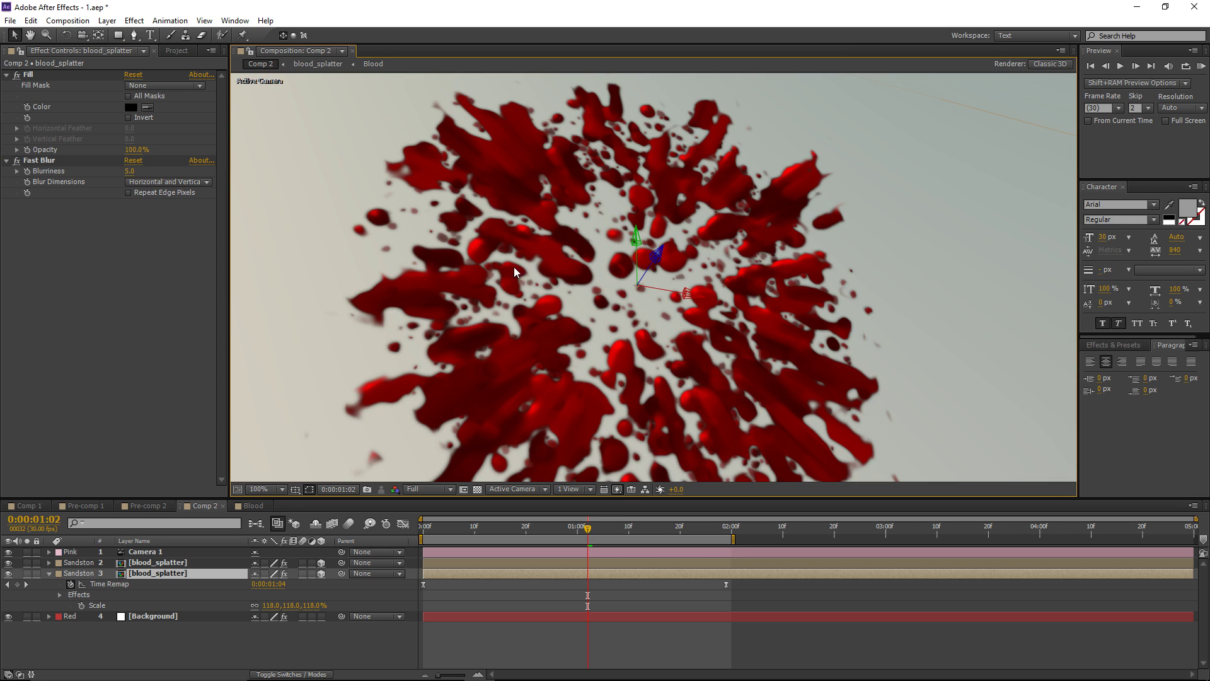
pyautogui.press(',')
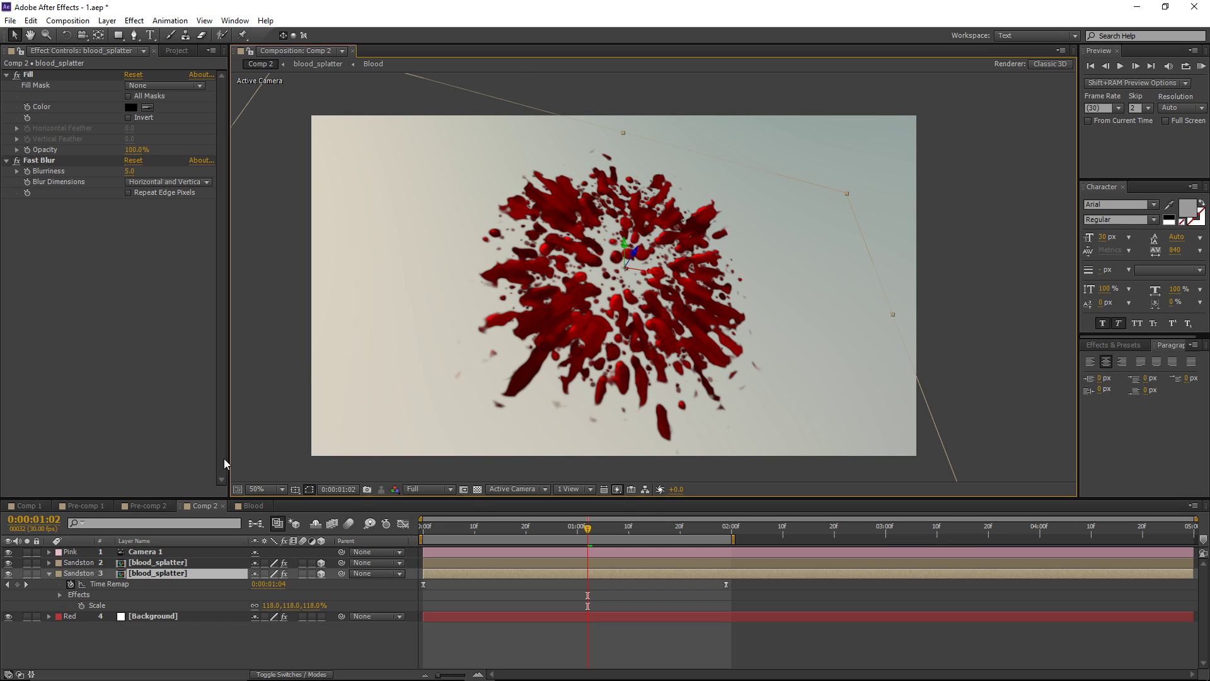
pyautogui.press('.')
pyautogui.click(9, 573)
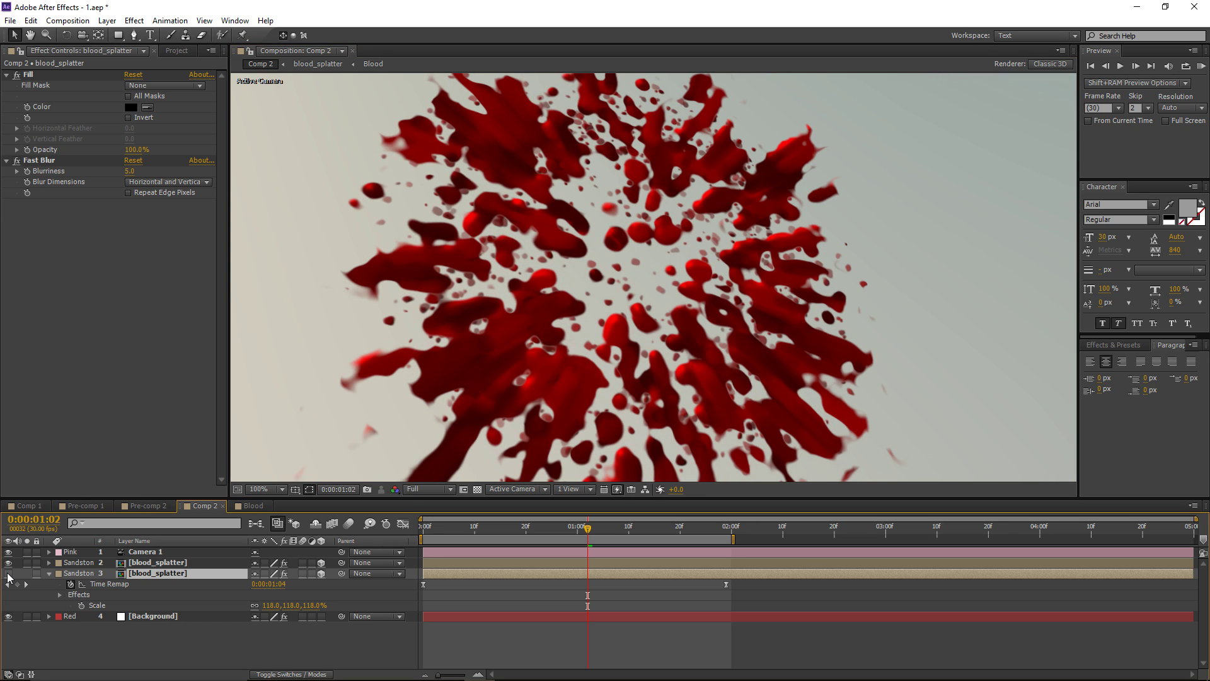
pyautogui.press(',')
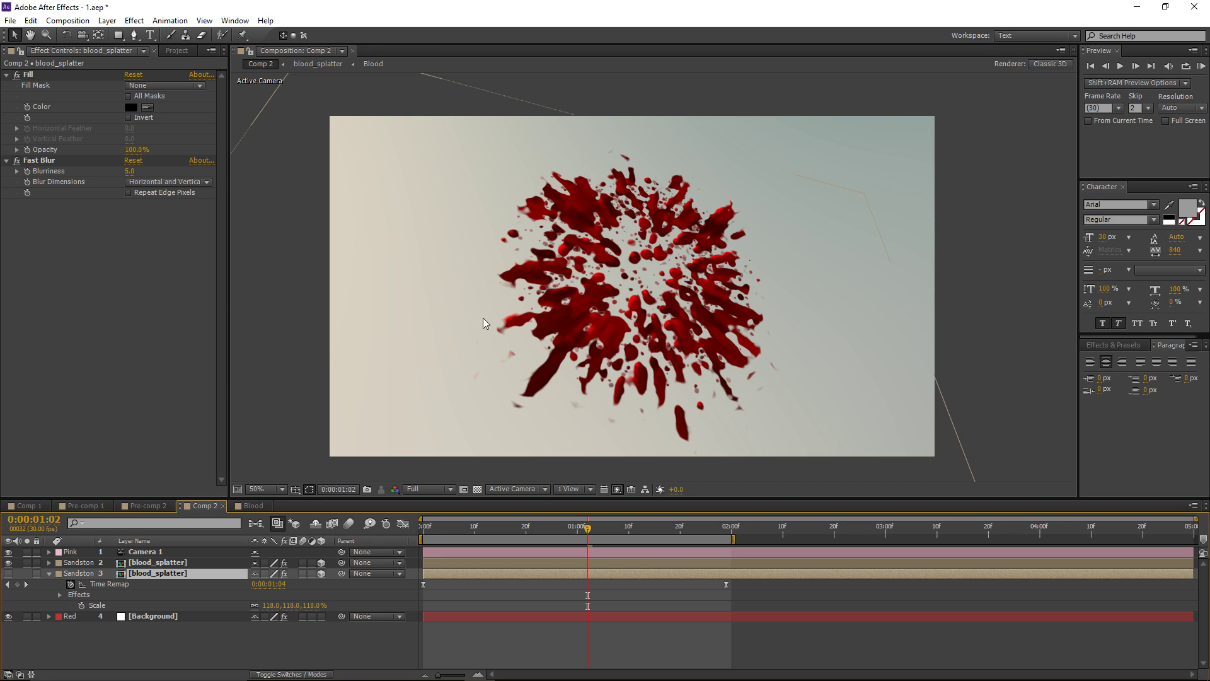
pyautogui.click(8, 572)
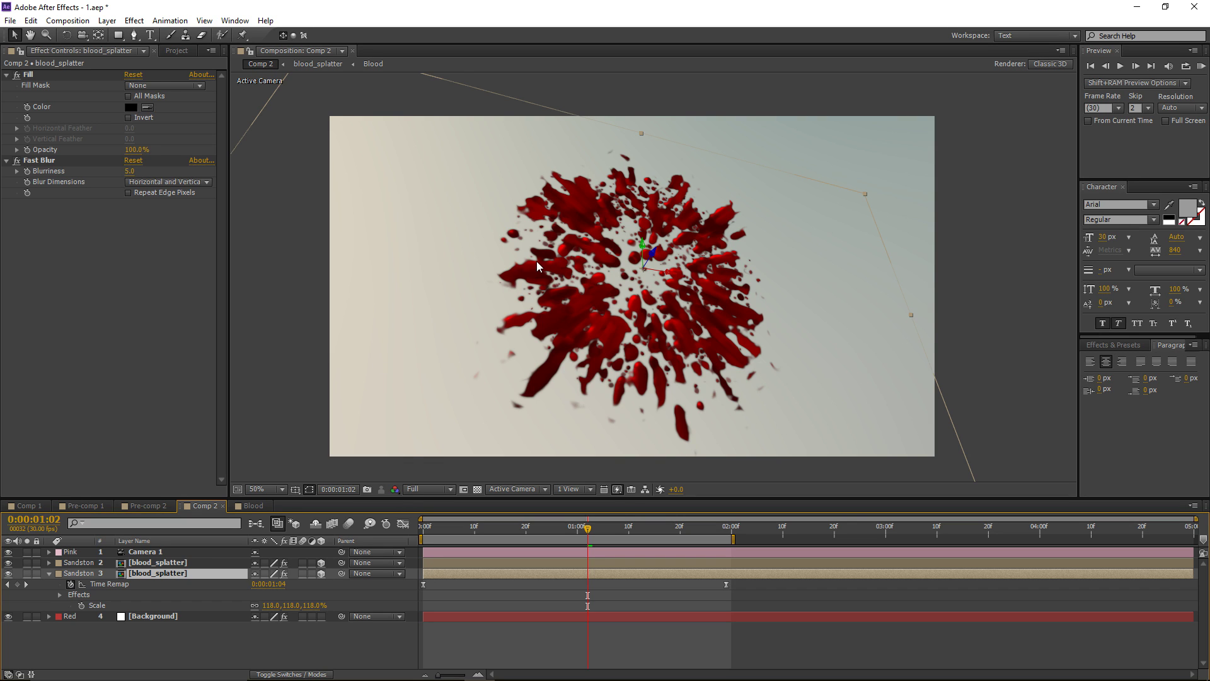
# Step: Try a Fast Blur Blurriness of 2 on the black blood_splatter copy and settle on 3
pyautogui.press('.')
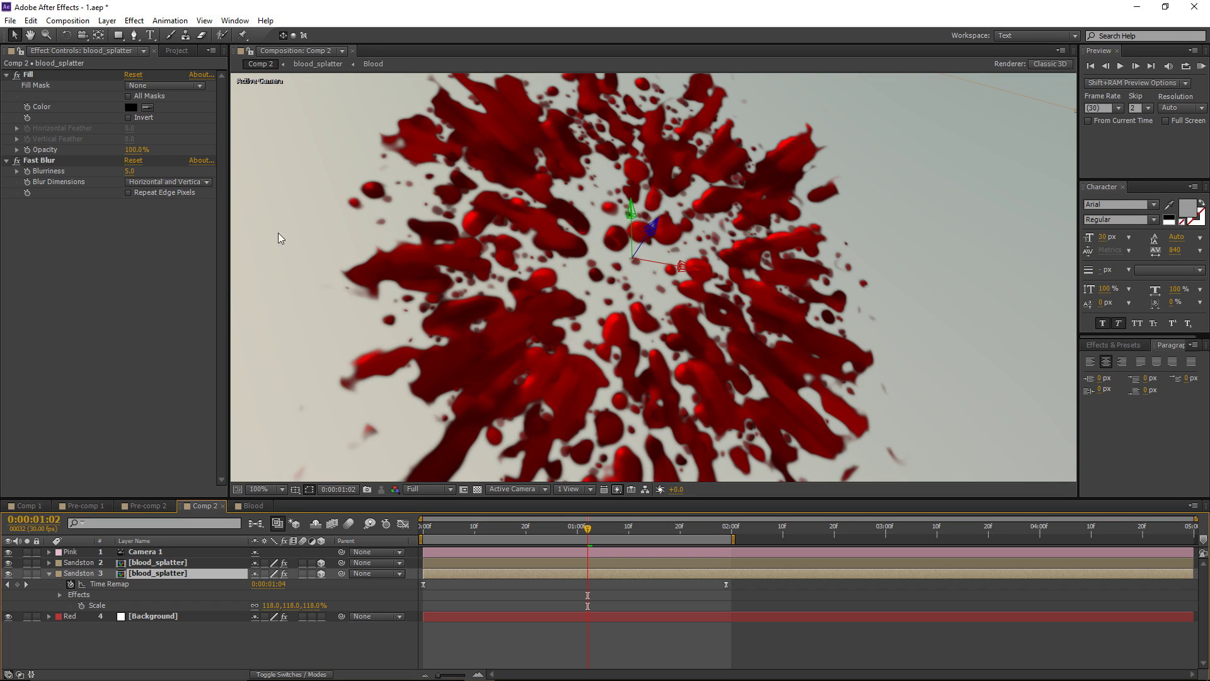
pyautogui.click(129, 171)
pyautogui.write('2')
pyautogui.press('Return')
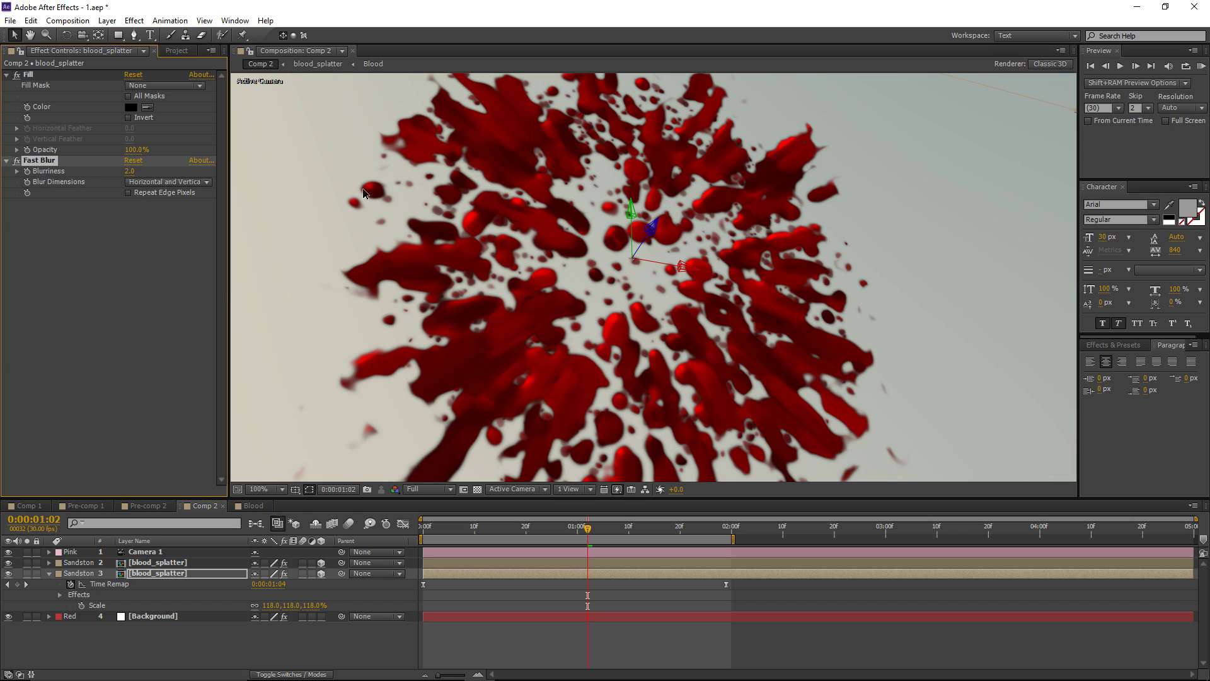
pyautogui.click(132, 171)
pyautogui.write('3')
pyautogui.press('Return')
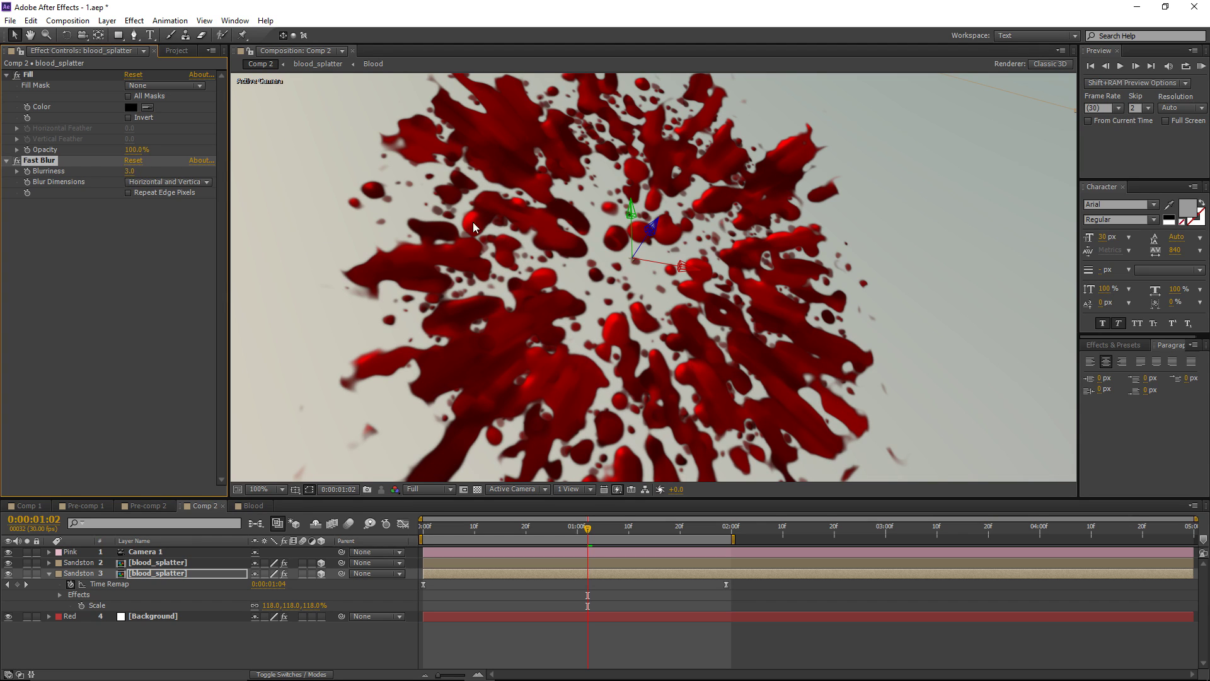
# Step: Preview the Comp 2 animation with the black blurred copy behind the splatter
pyautogui.scroll(-2, 469, 281)
pyautogui.click(205, 506)
pyautogui.press('space')
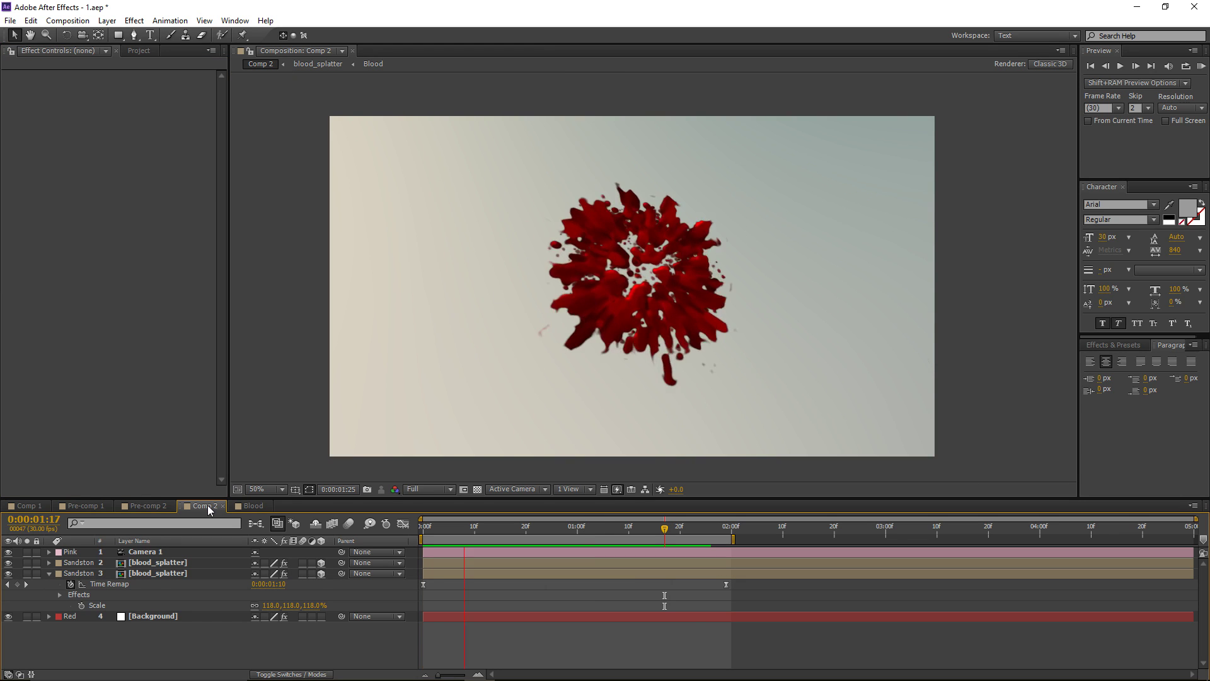